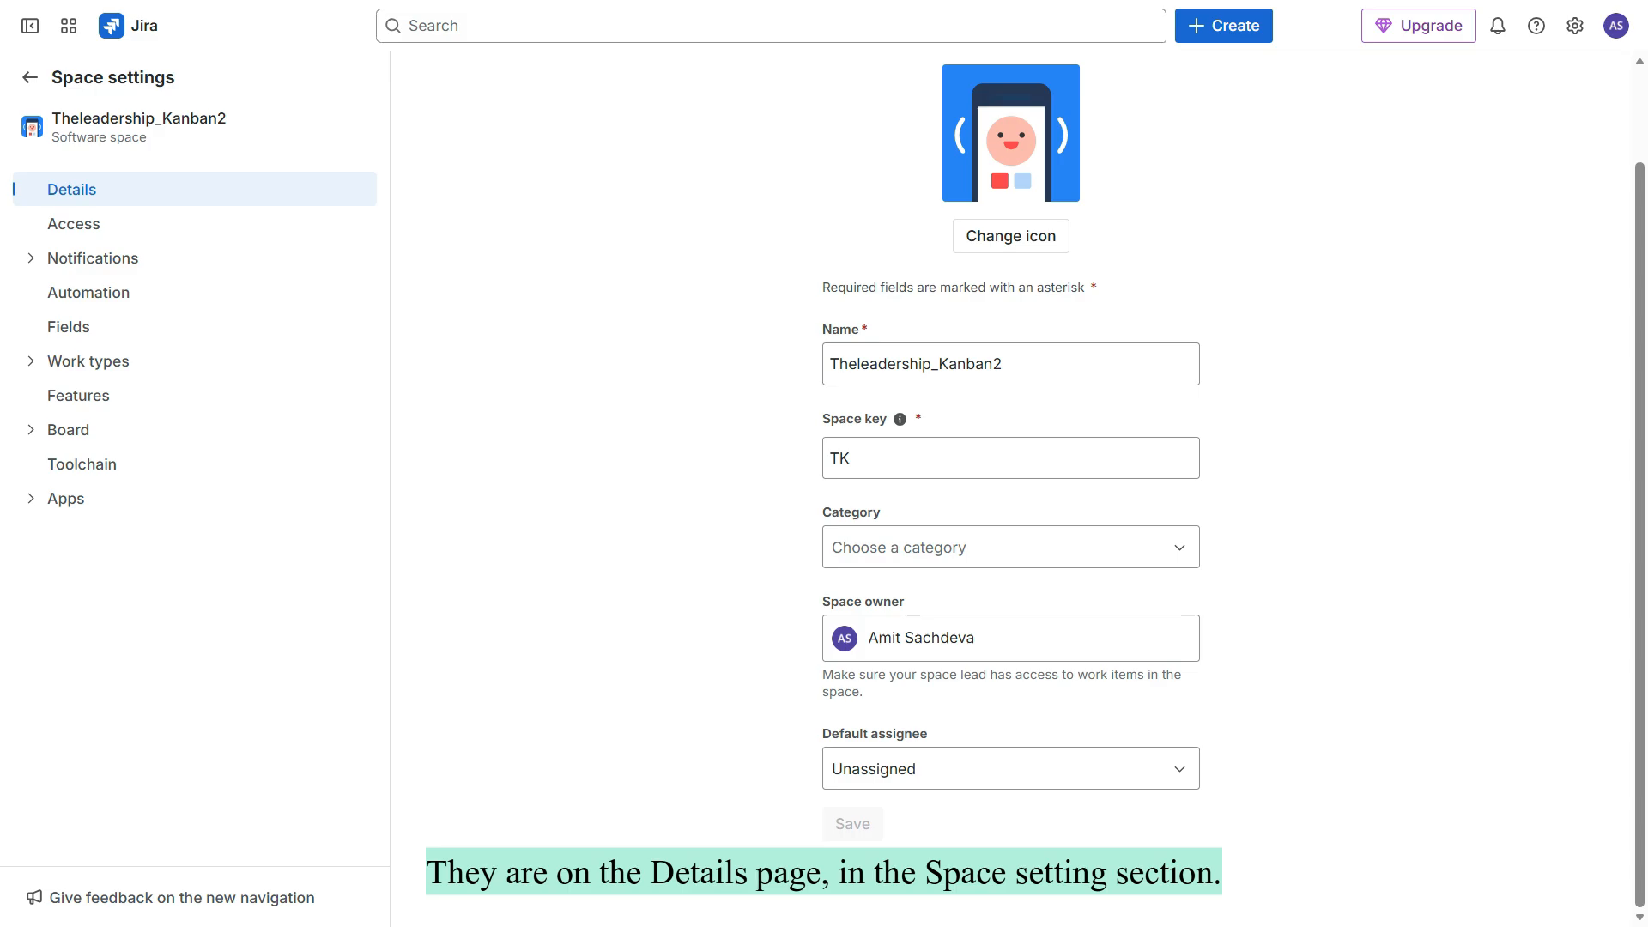
# - Examine the space key TK and its explanatory information in the space details
pyautogui.doubleClick(844, 458)
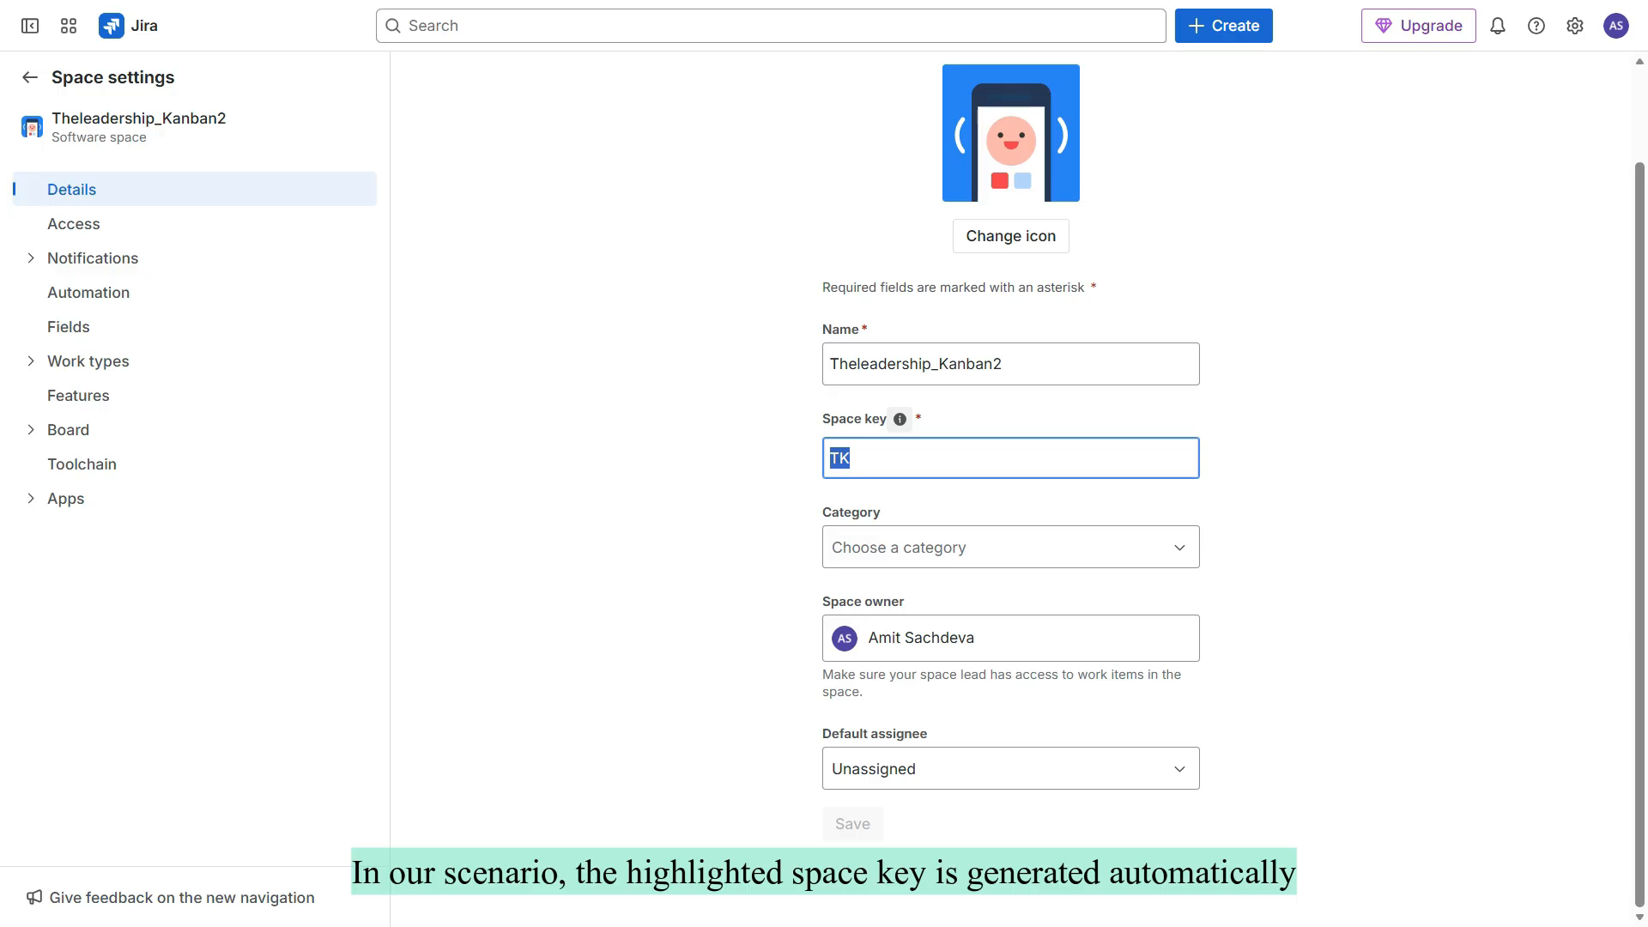
pyautogui.click(899, 419)
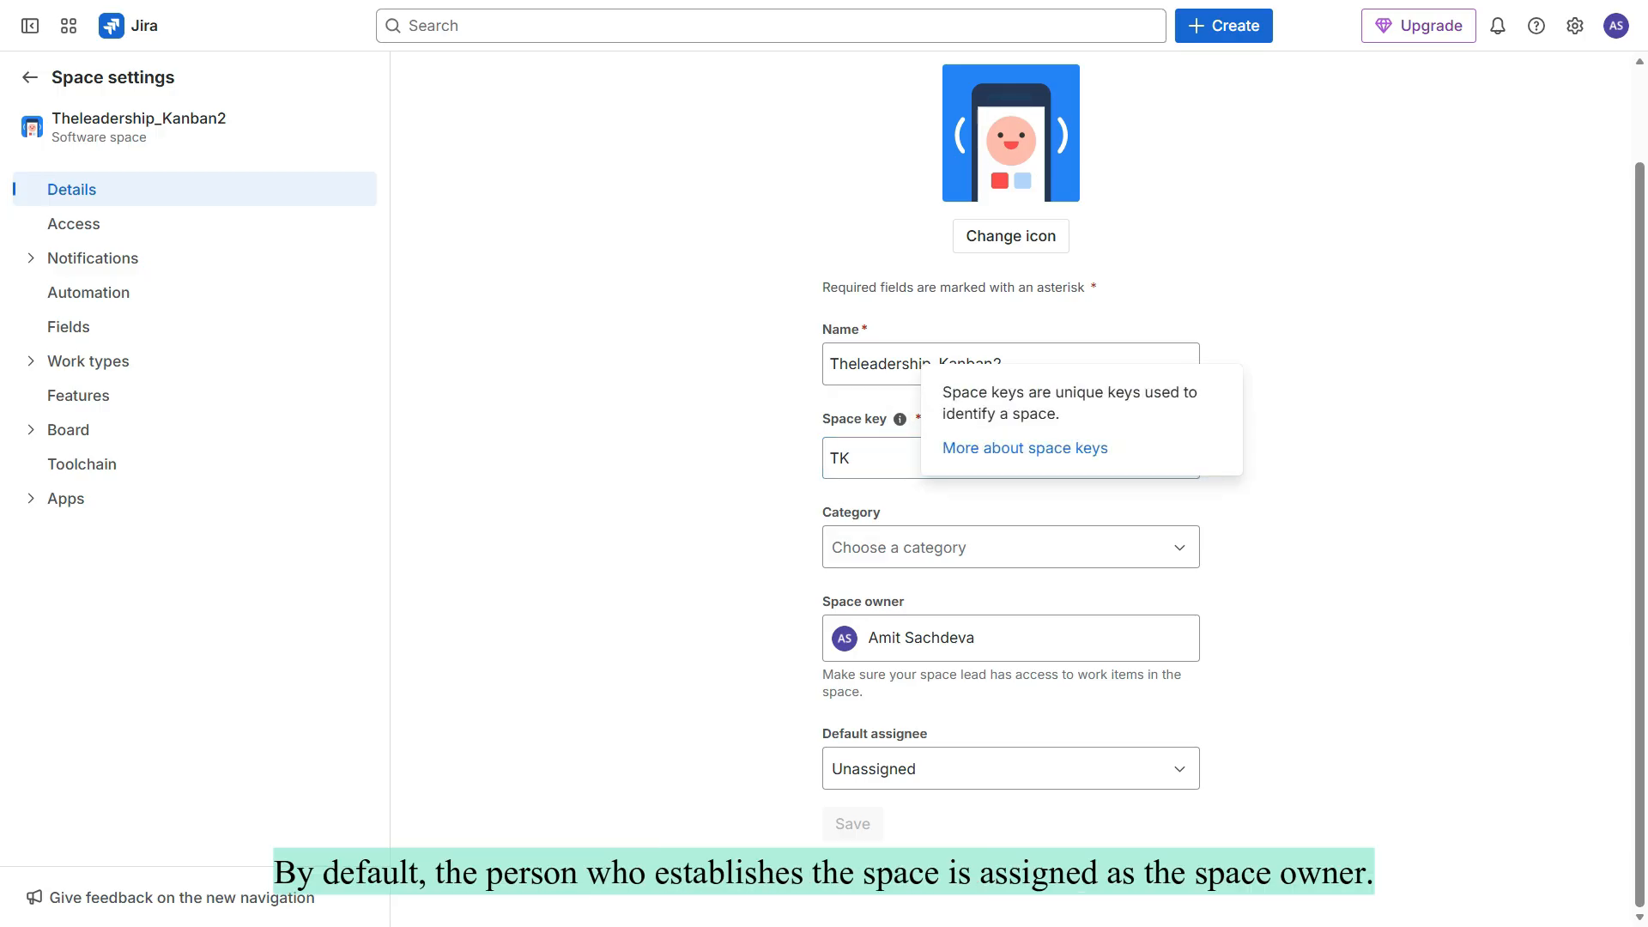
pyautogui.click(652, 429)
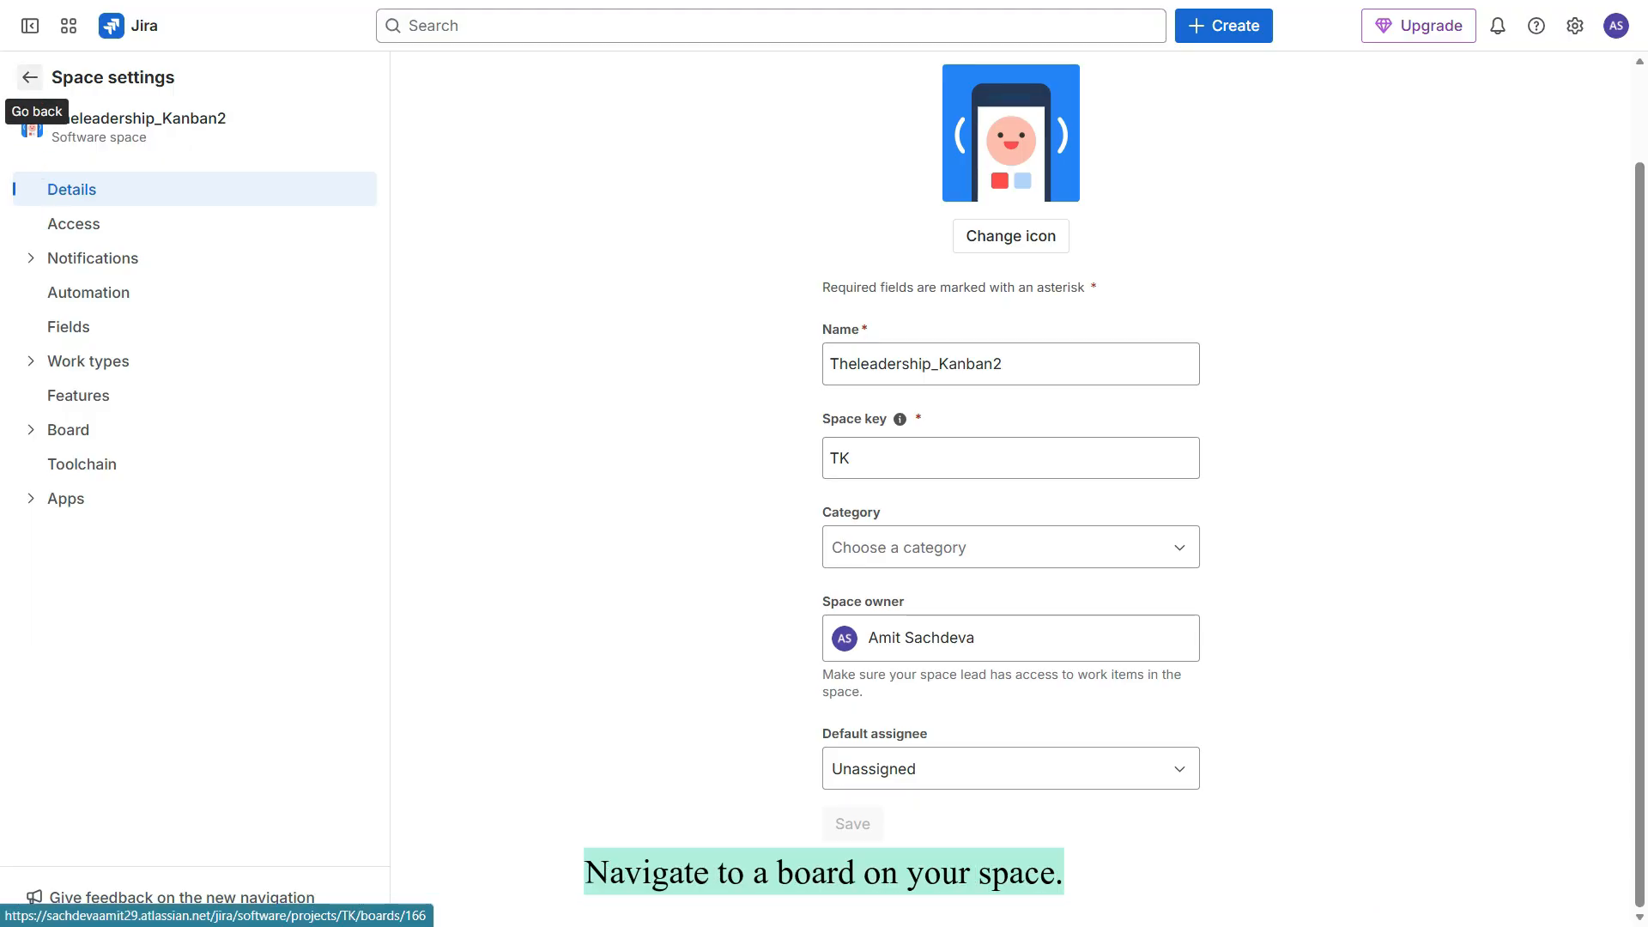
# - Return to the Theleadership_Kanban2 board and create a task named "Order 1" in the To Do column
pyautogui.click(30, 78)
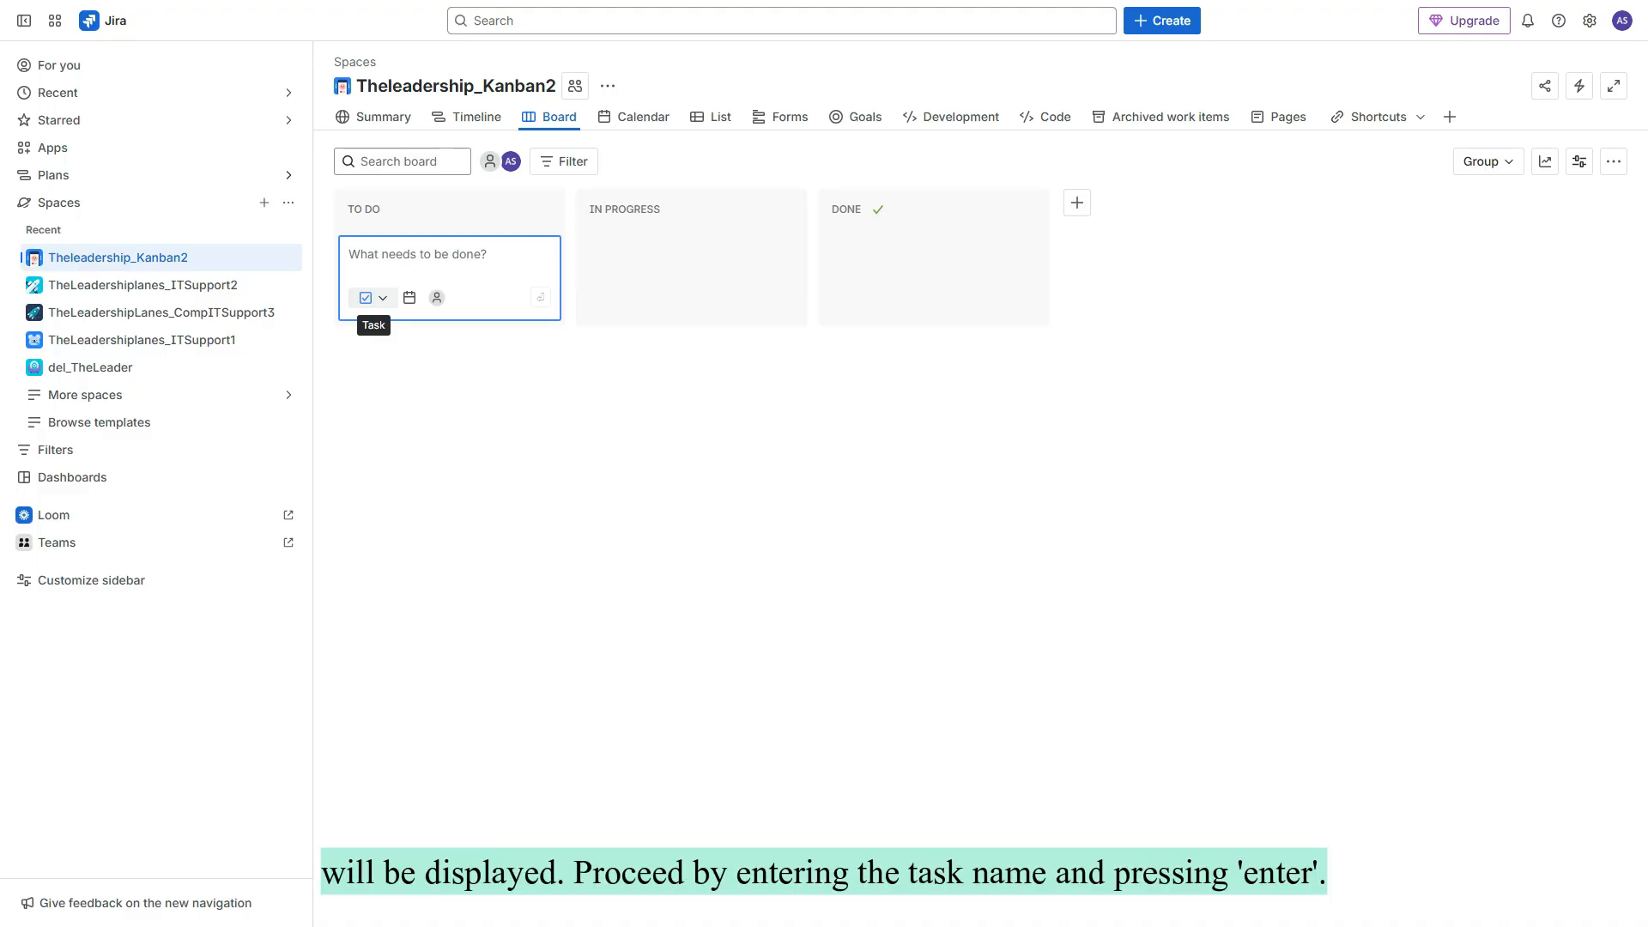
pyautogui.write('T')
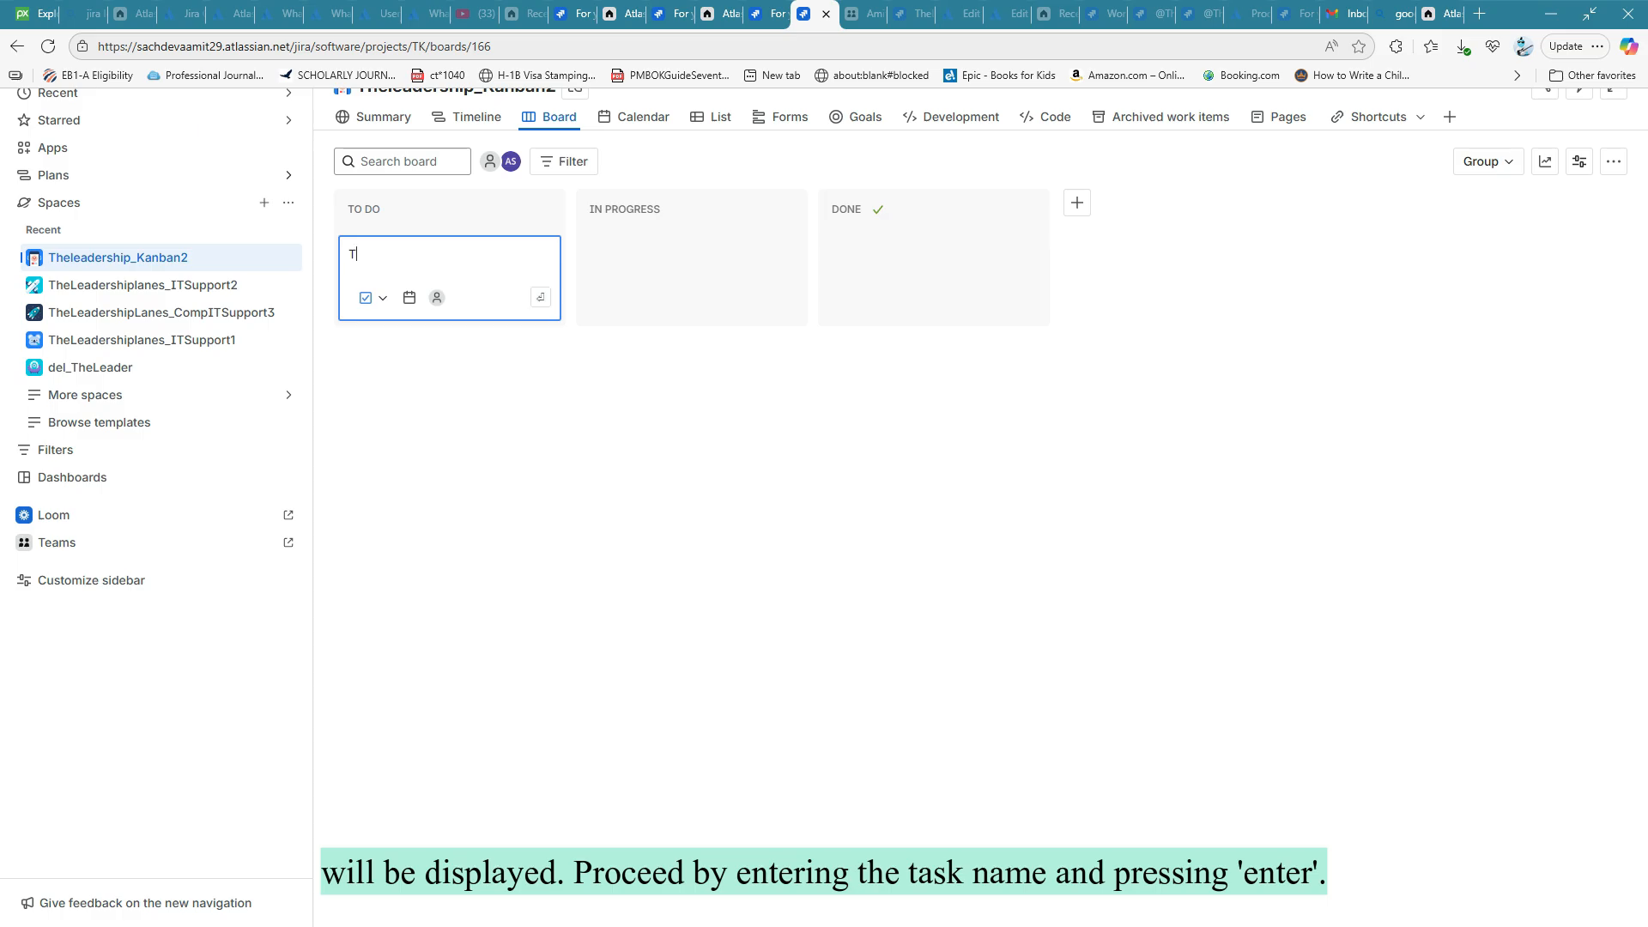
pyautogui.press('BackSpace')
pyautogui.write('Order 1')
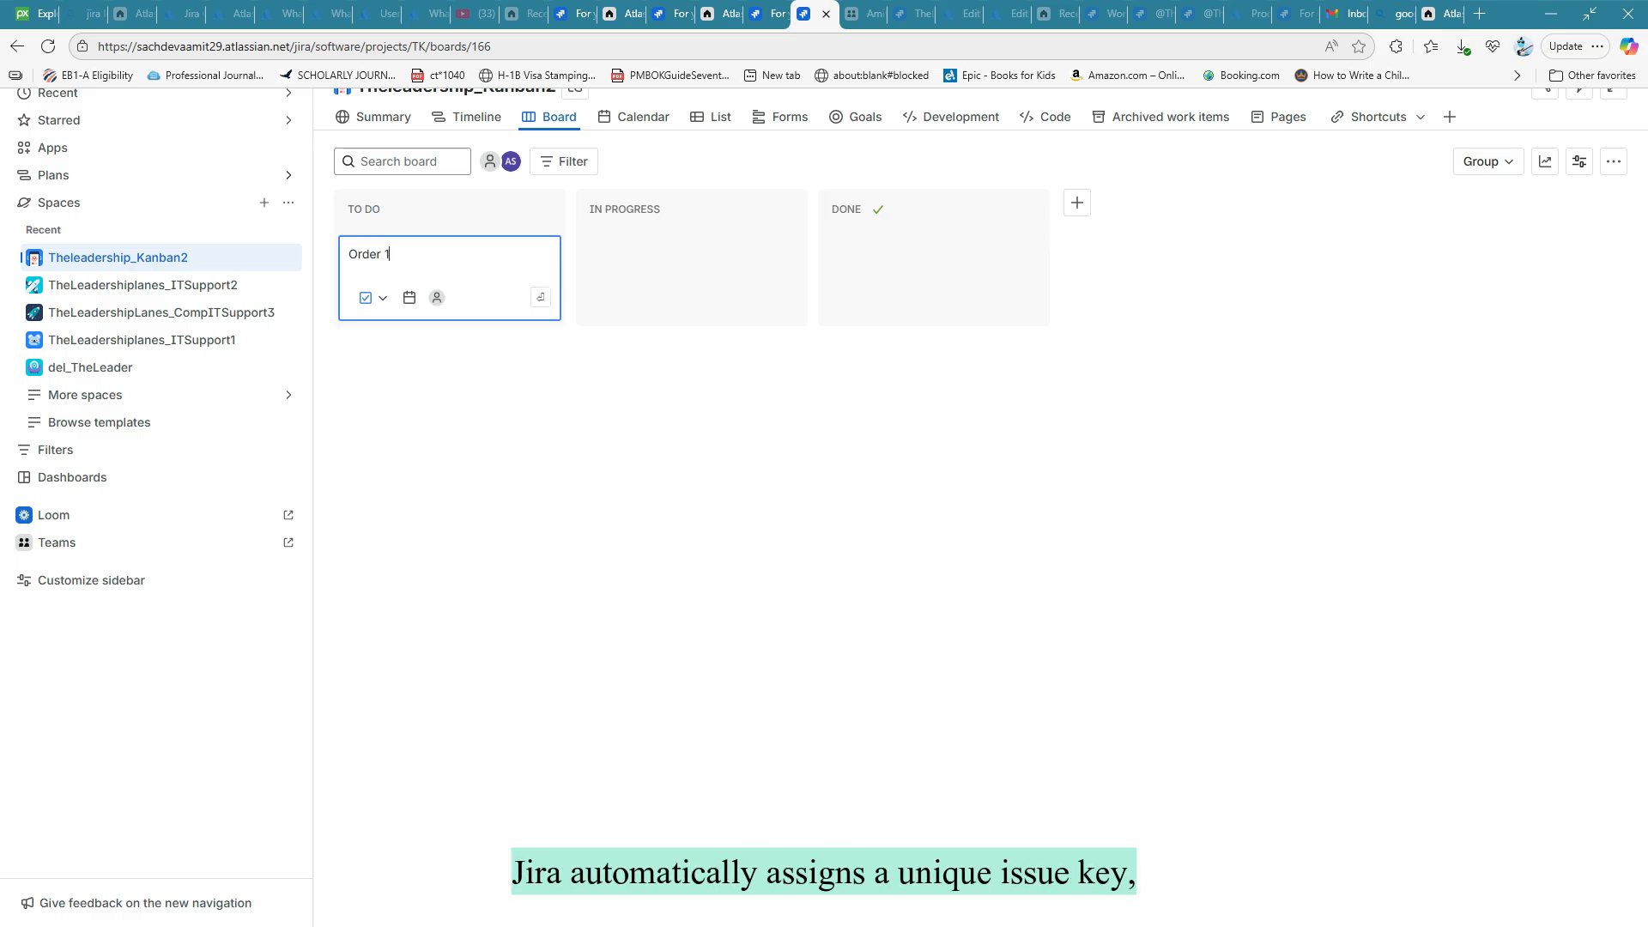
pyautogui.press('Return')
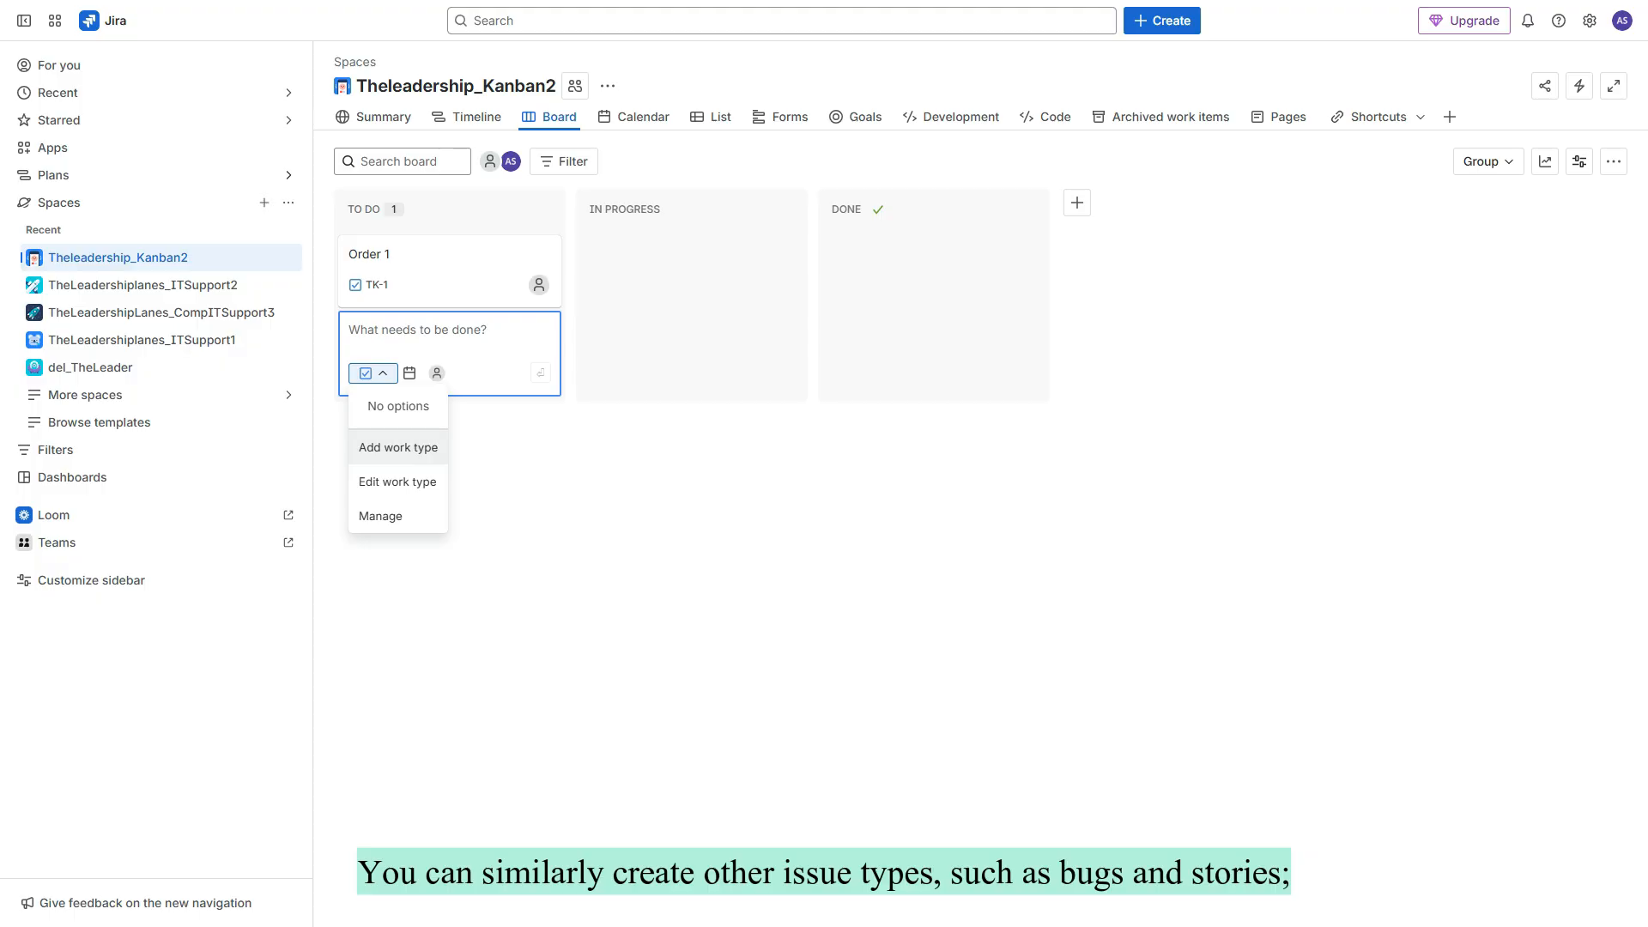
# - Add the Bug work type to the space, enter "Failed order 1" as the new To Do item's summary and open its work type choices
pyautogui.click(398, 447)
pyautogui.click(822, 181)
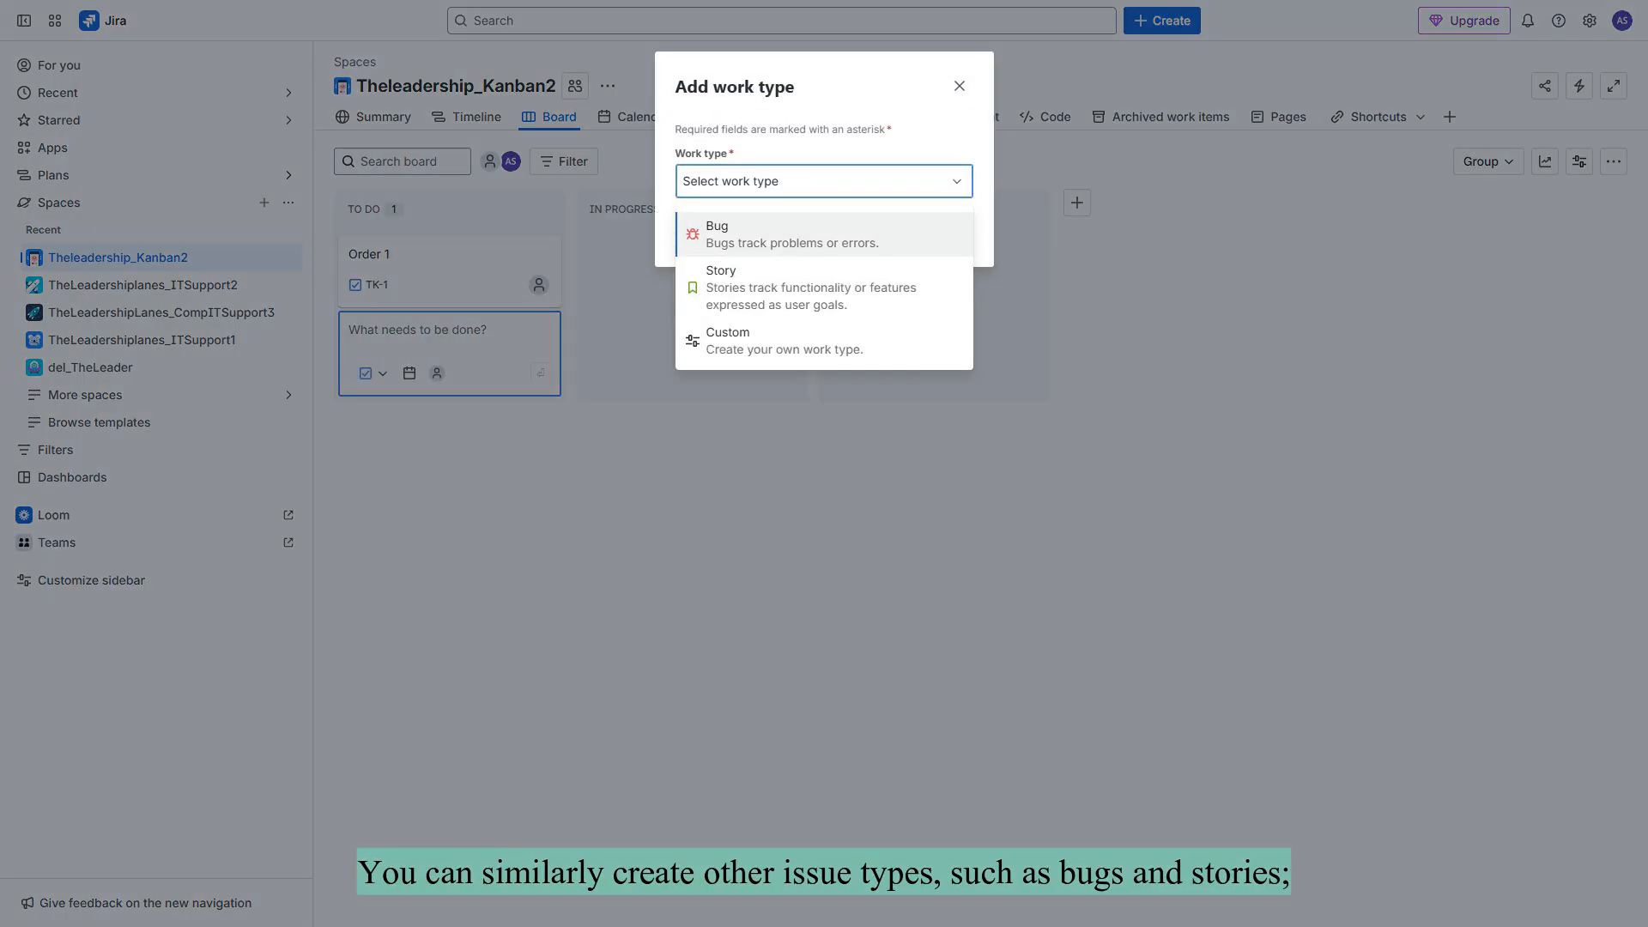
pyautogui.click(721, 226)
pyautogui.click(950, 232)
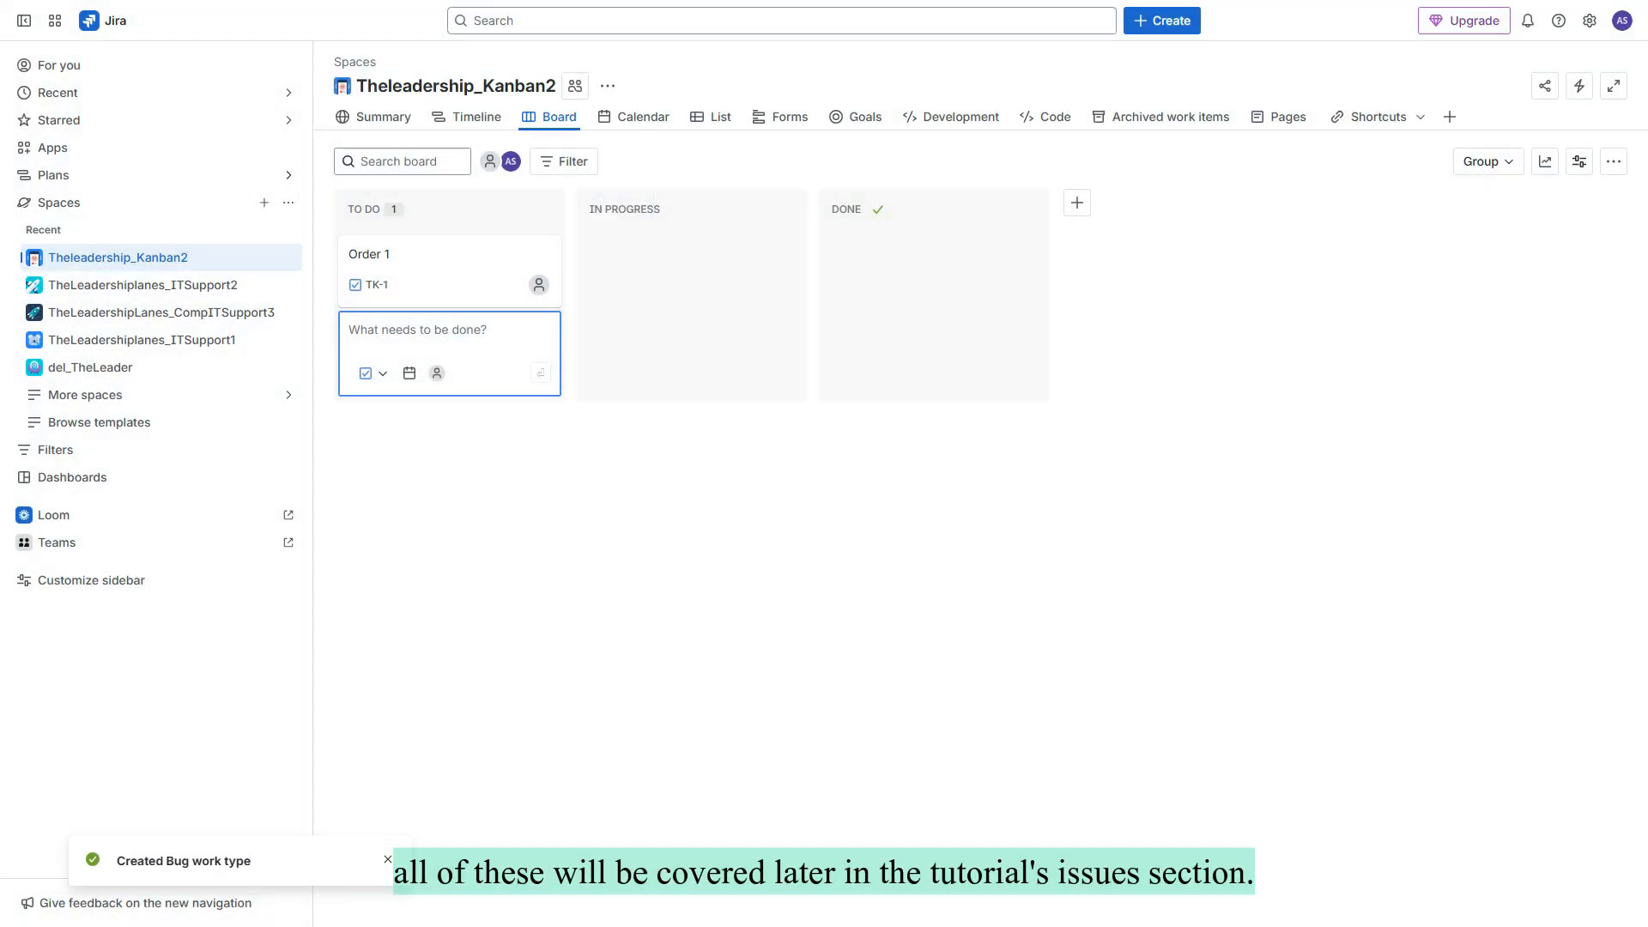
pyautogui.write('Failed order 1')
pyautogui.click(371, 373)
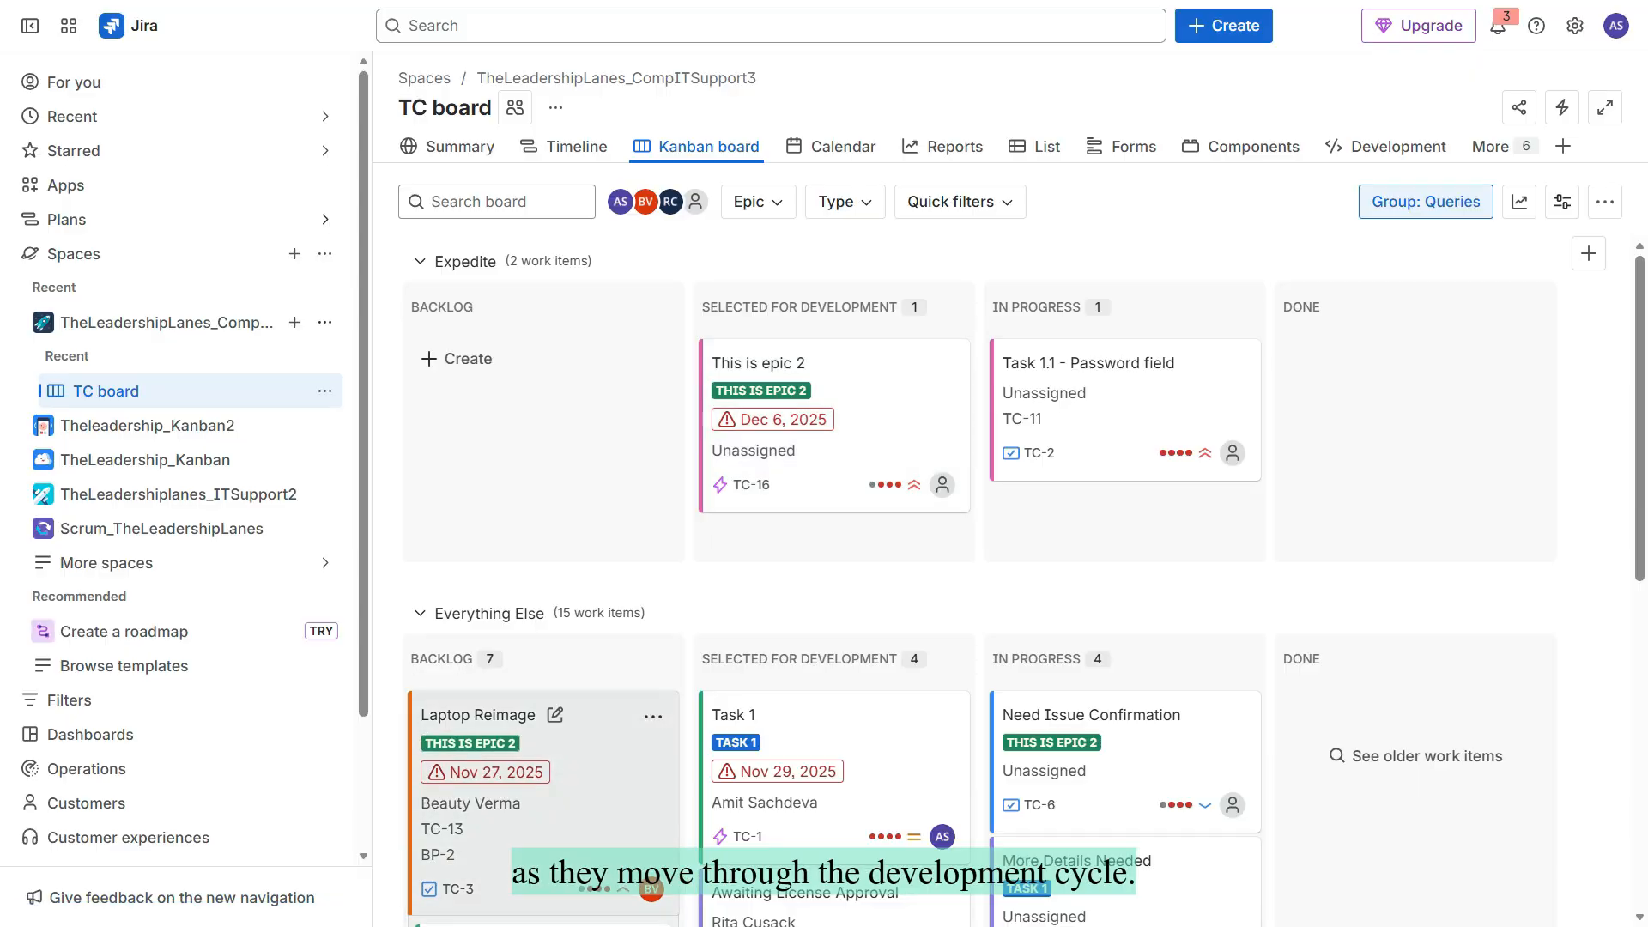
# - On the TC board, move Laptop Reimage to In Progress, and Patch Update QA and This is task to Selected for Development
pyautogui.moveTo(544, 798); pyautogui.dragTo(1119, 739)
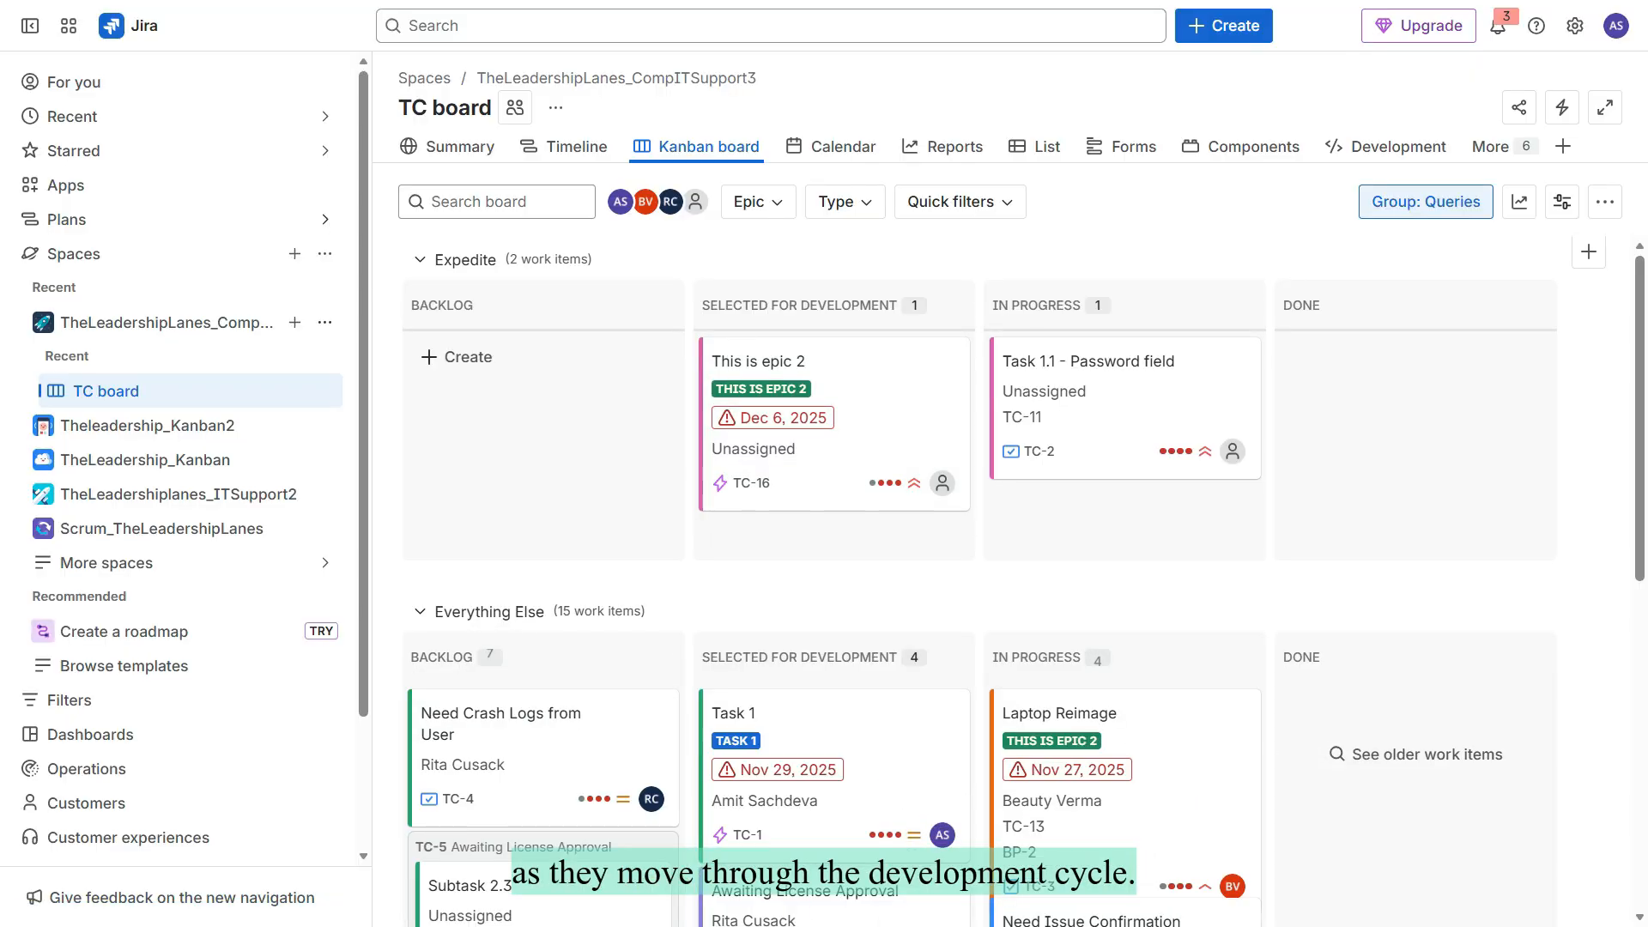
pyautogui.scroll(-3, 1119, 740)
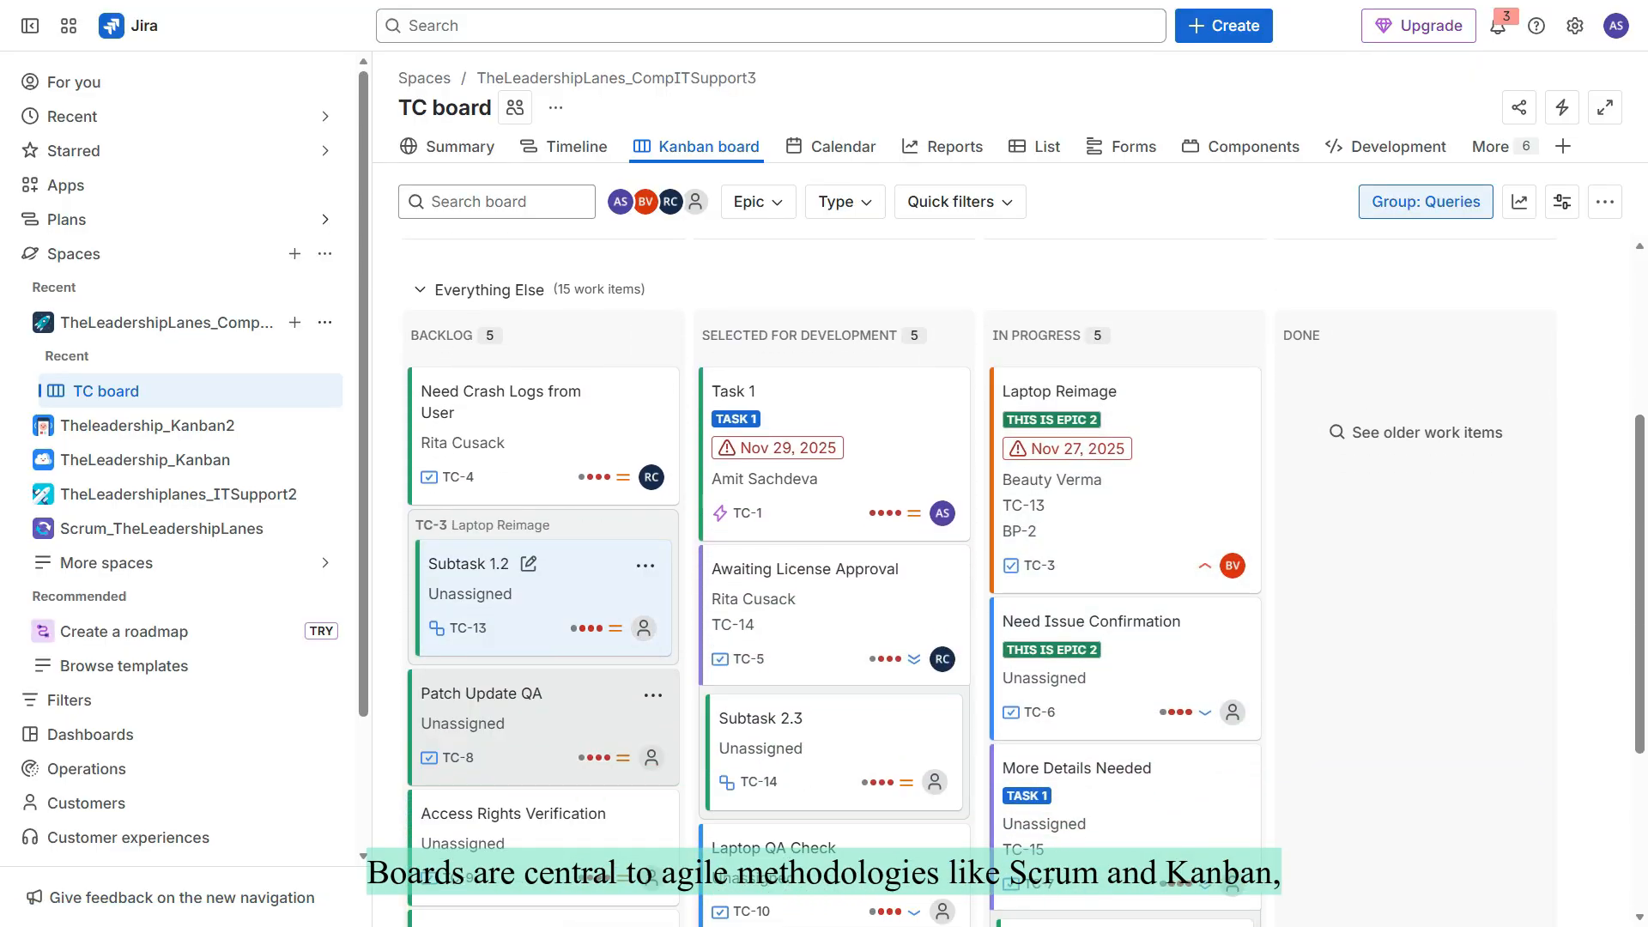
pyautogui.moveTo(525, 739); pyautogui.dragTo(766, 743)
pyautogui.scroll(-1, 766, 549)
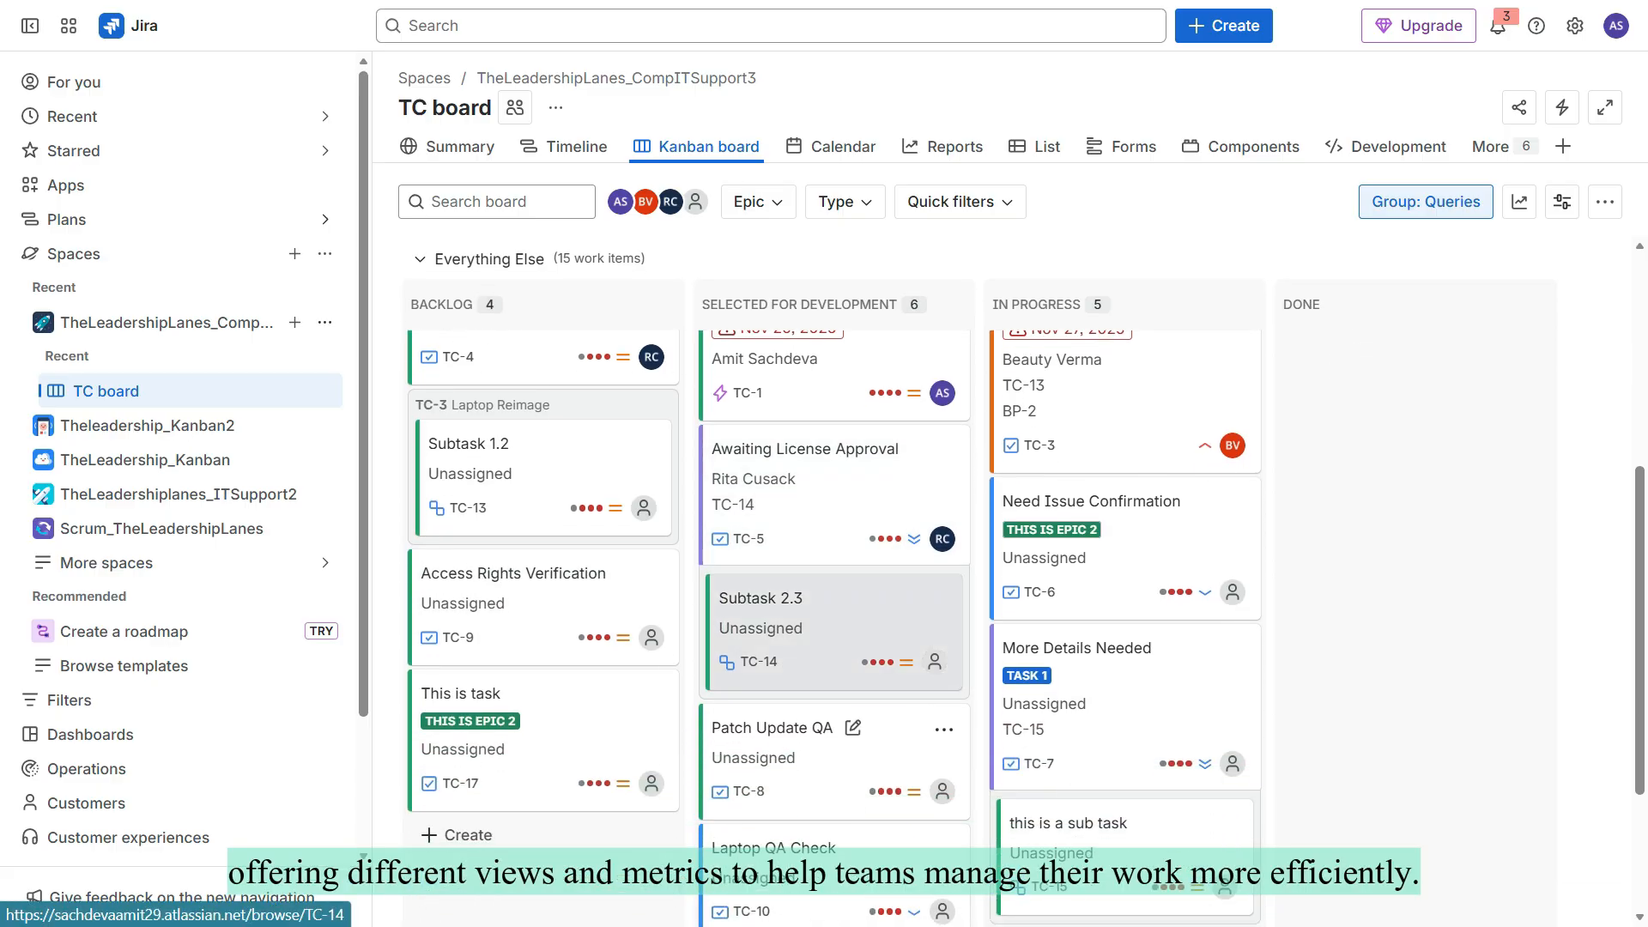
pyautogui.scroll(-2, 759, 661)
pyautogui.moveTo(484, 511); pyautogui.dragTo(869, 901)
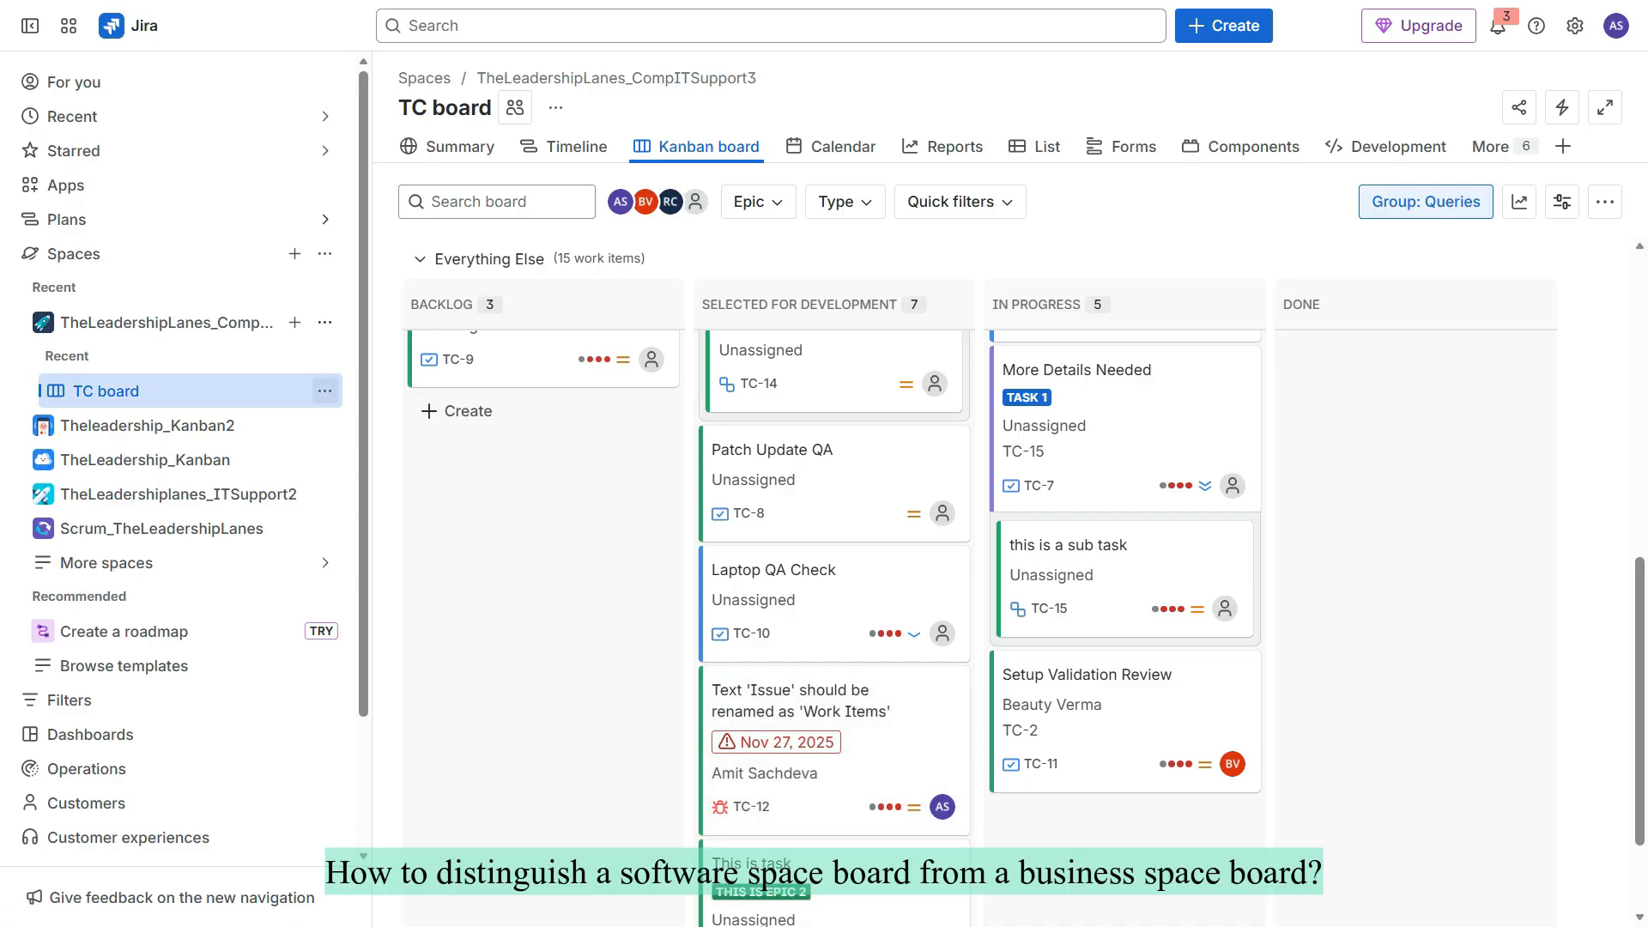
# - Check the space type and management type of TheLeadershipLanes_CompITSupport3 and of Business project
pyautogui.scroll(9, 834, 603)
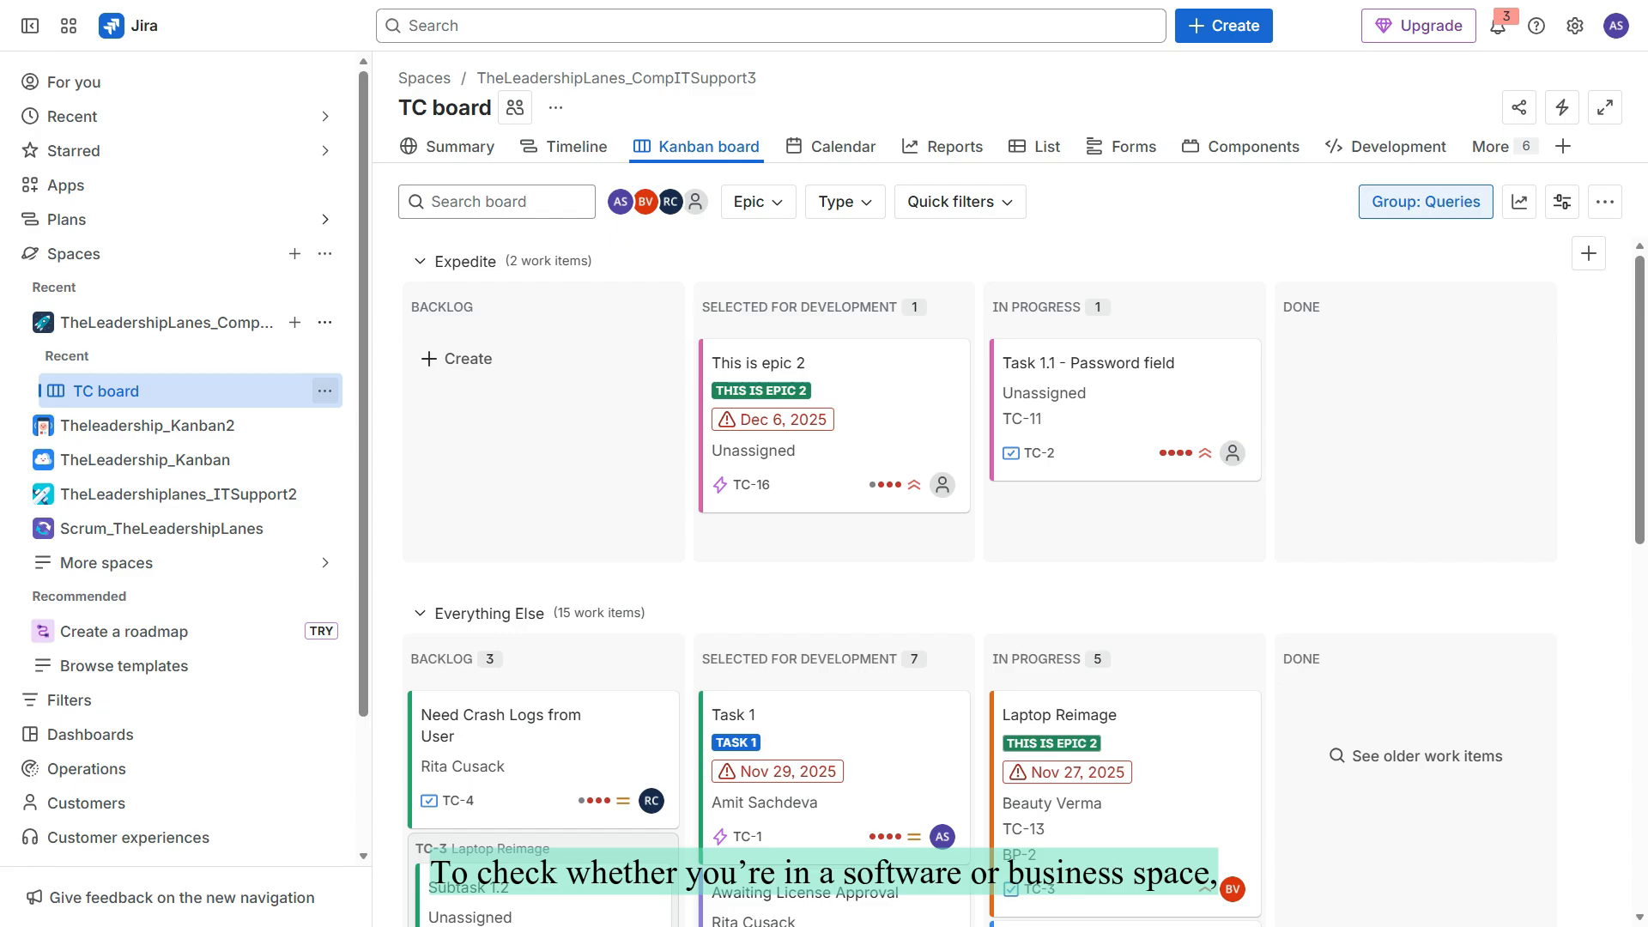
pyautogui.click(324, 323)
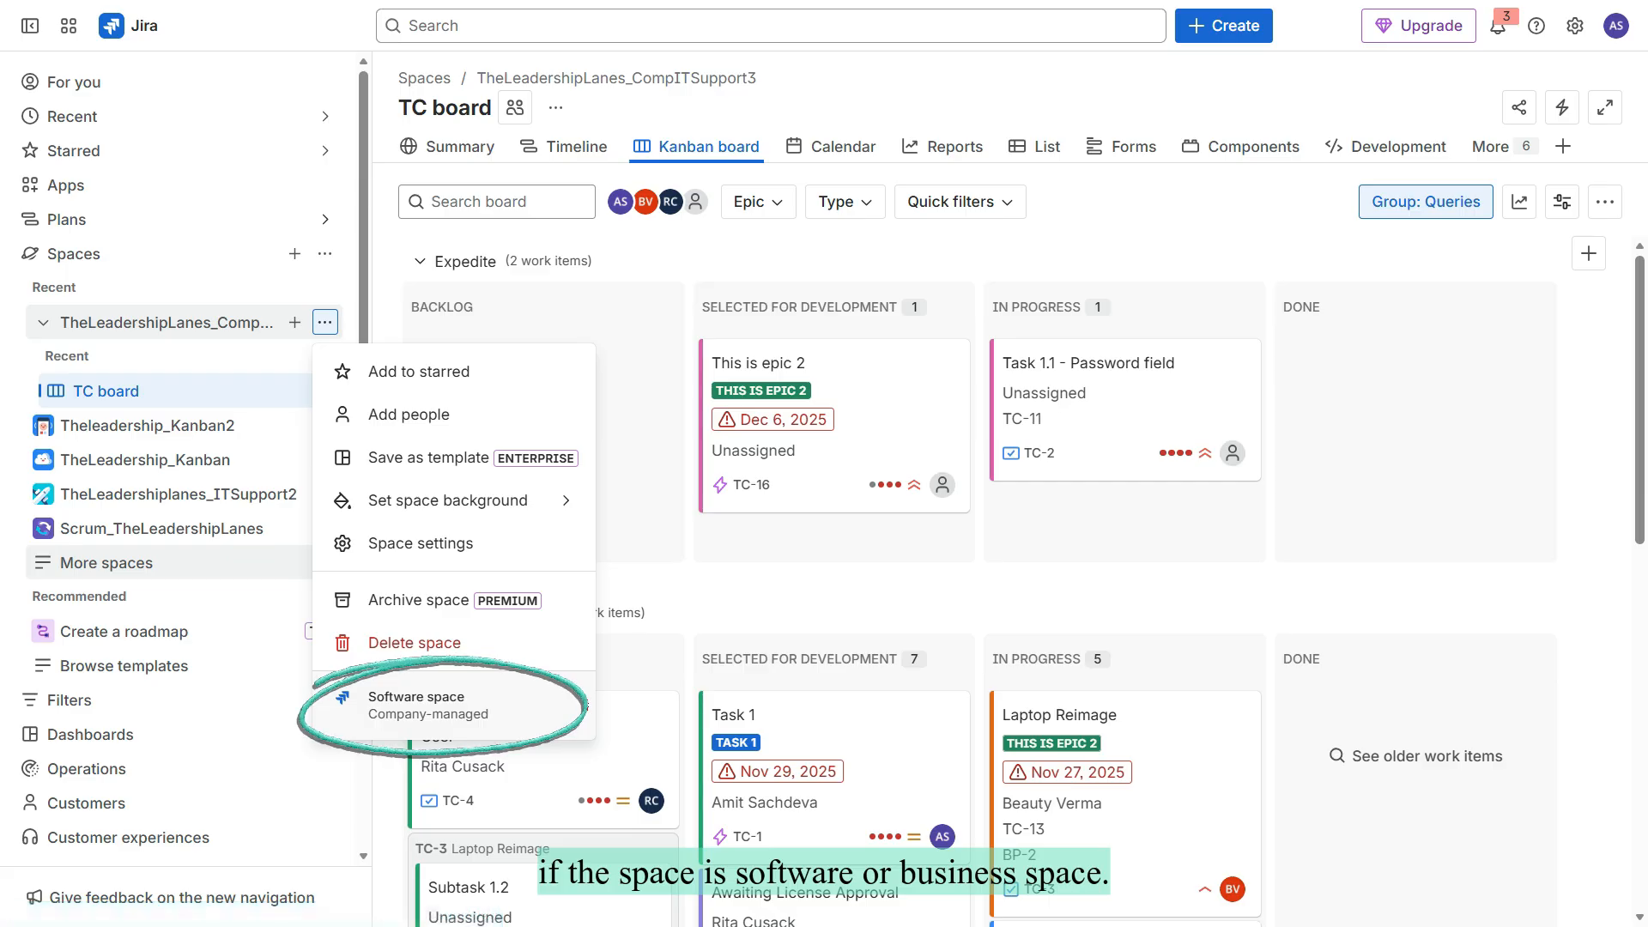
pyautogui.click(480, 670)
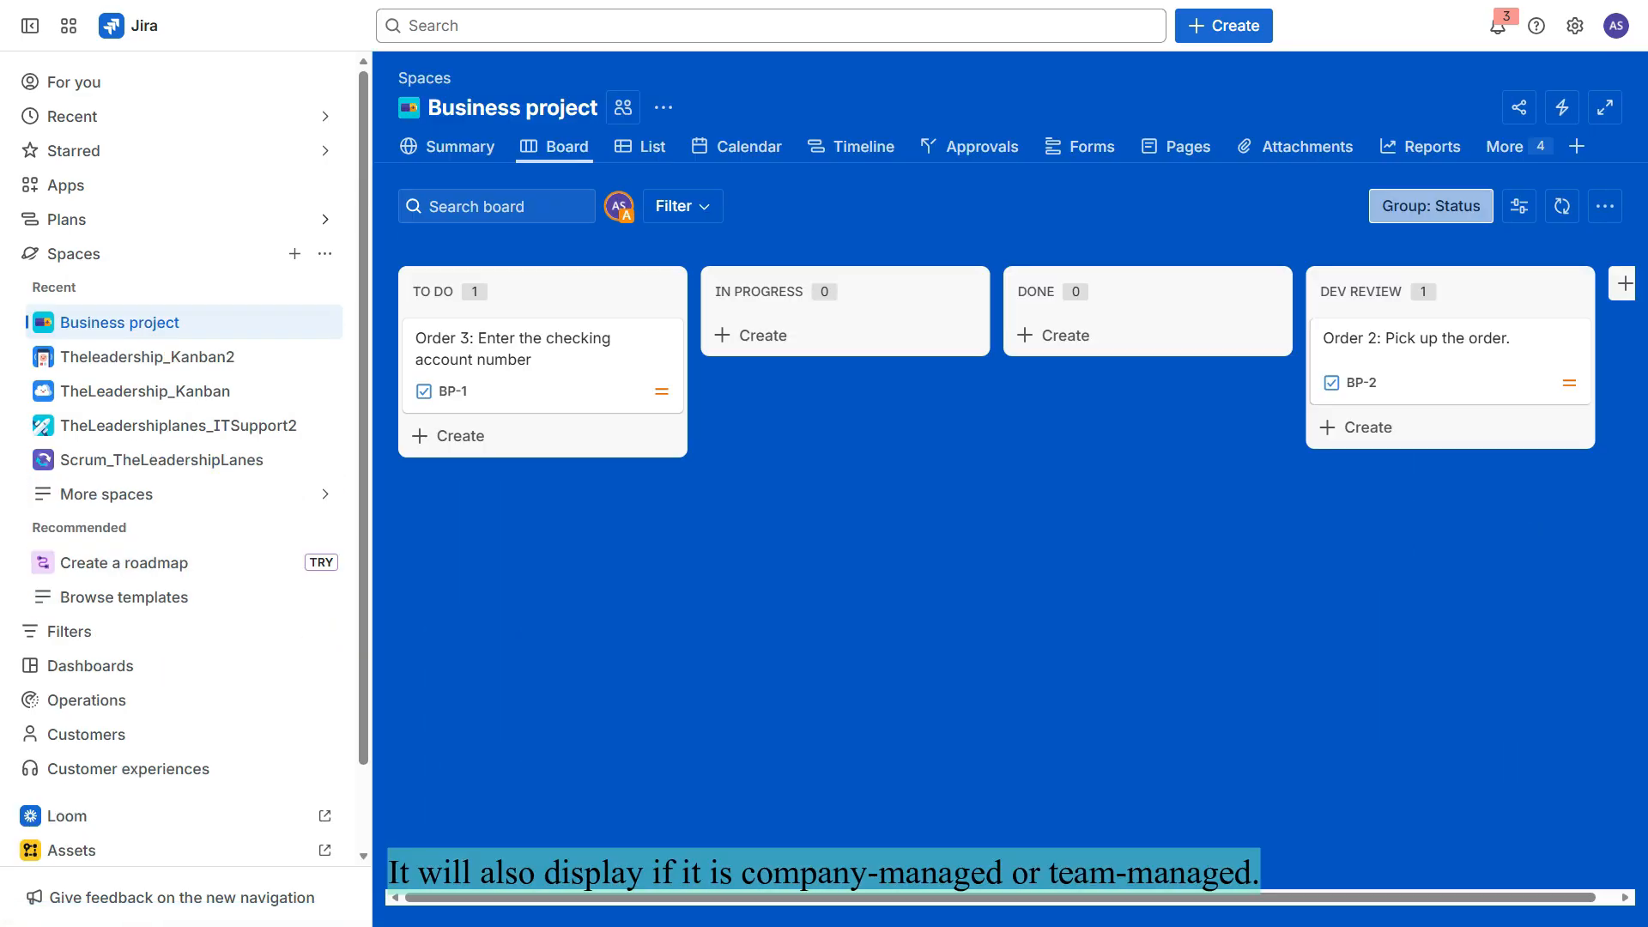
pyautogui.click(324, 322)
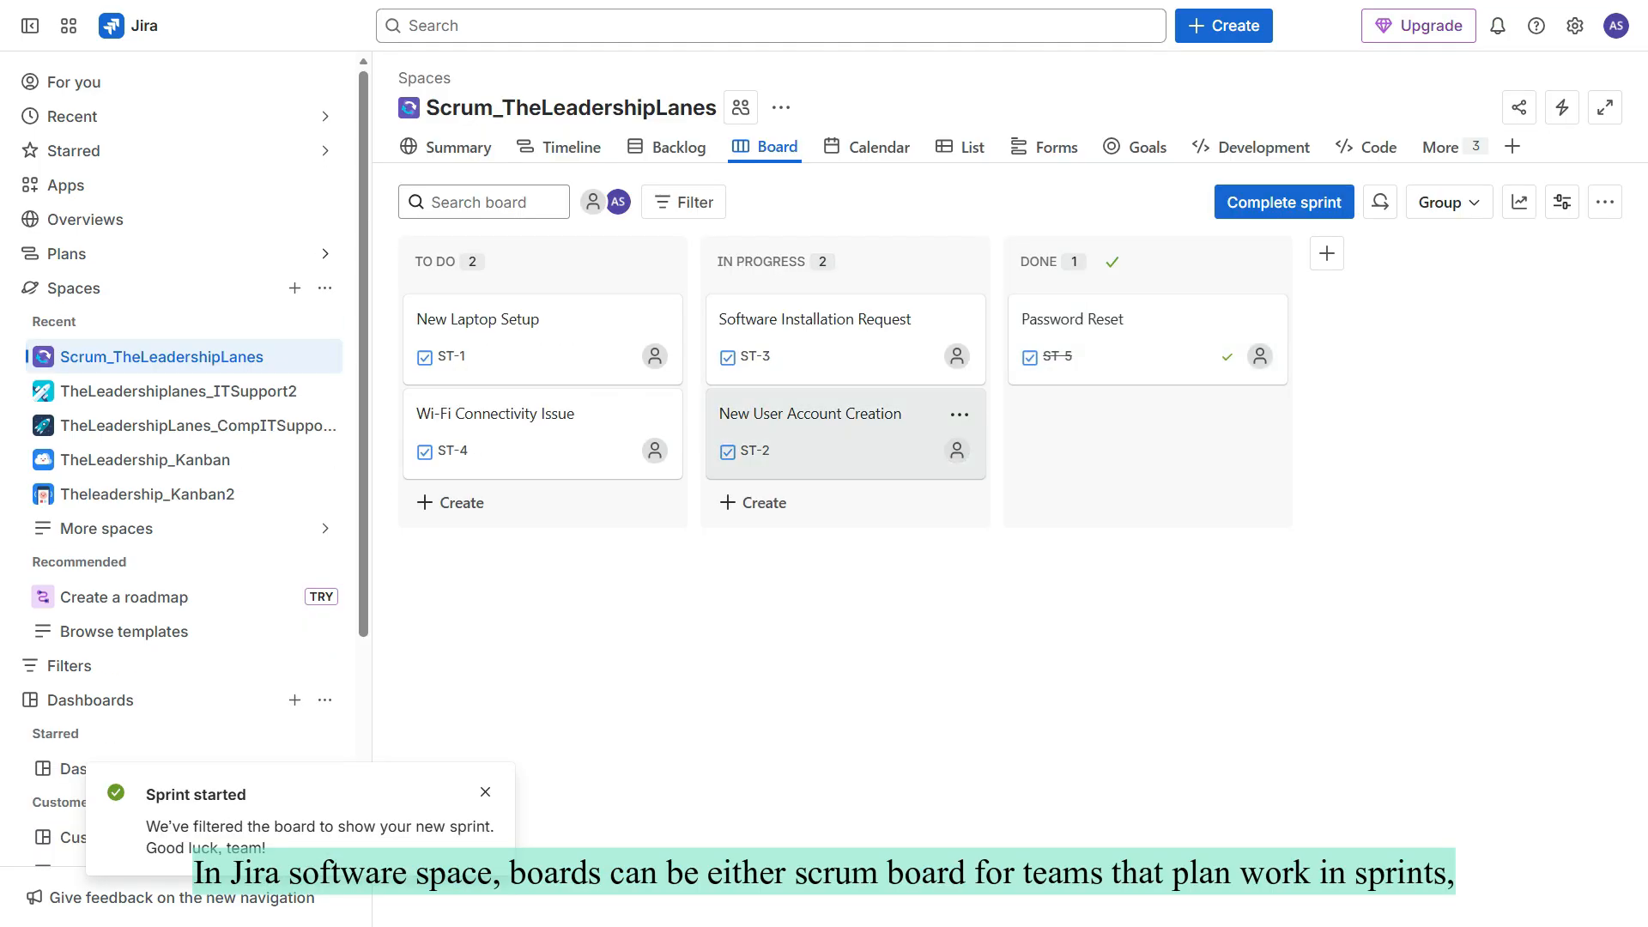
# - Move New User Account Creation from In Progress to Done on the Scrum_TheLeadershipLanes board
pyautogui.moveTo(858, 429); pyautogui.dragTo(1233, 486)
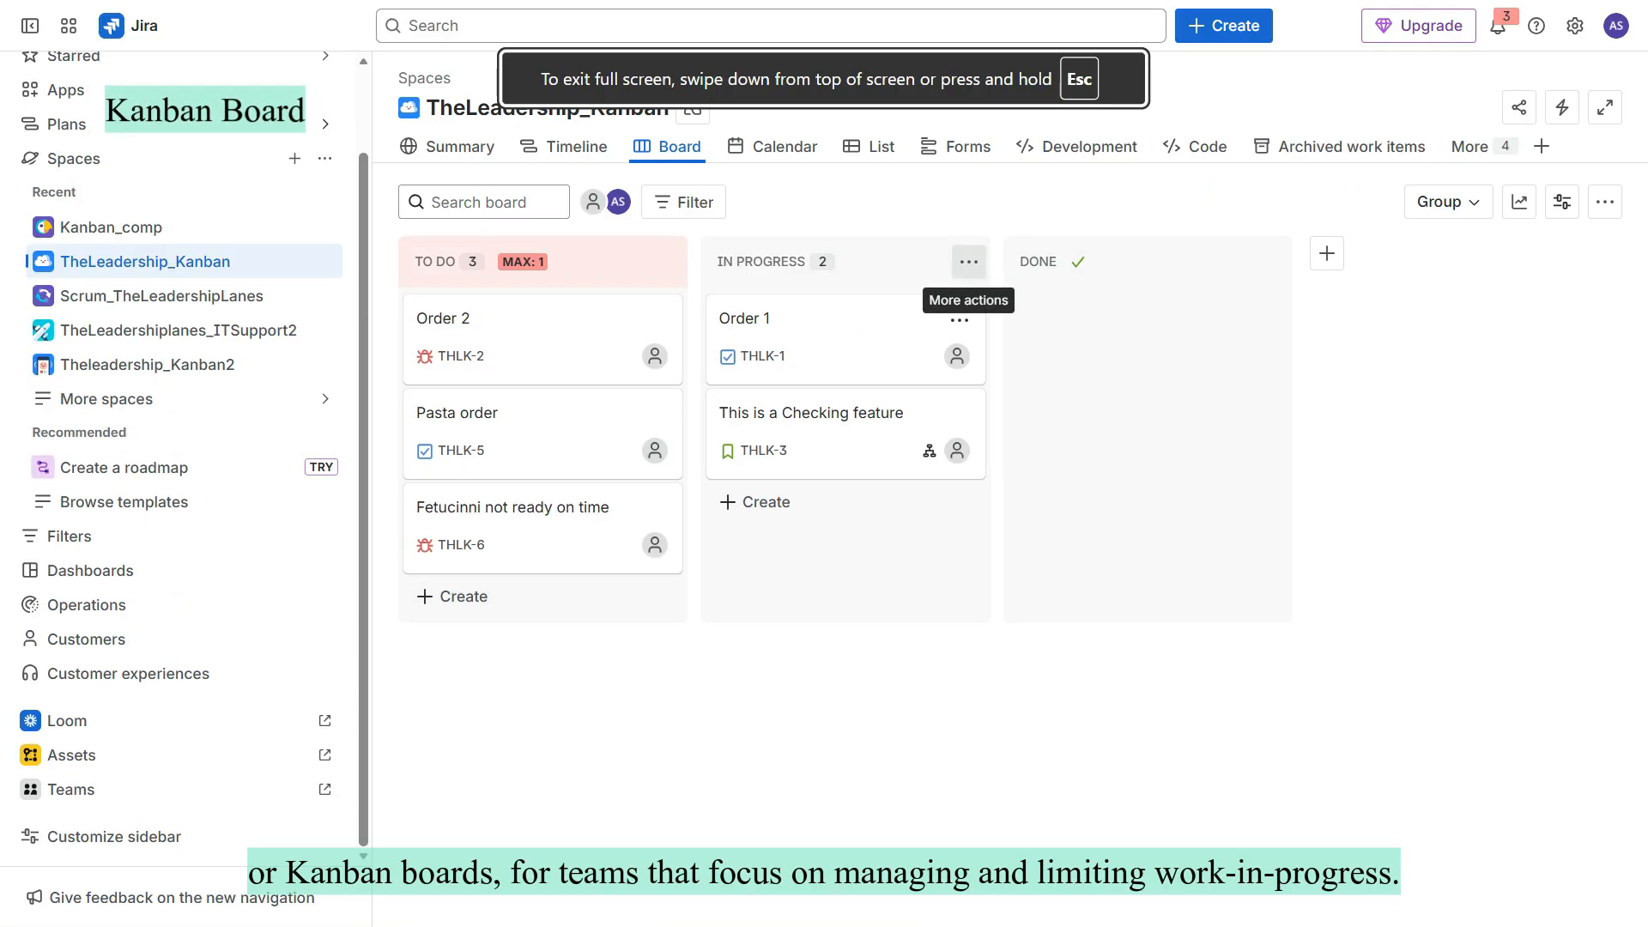
# - Limit the In Progress column of TheLeadership_Kanban to 3 work items and move Pasta order and Fetucinni not ready on time into it
pyautogui.click(968, 261)
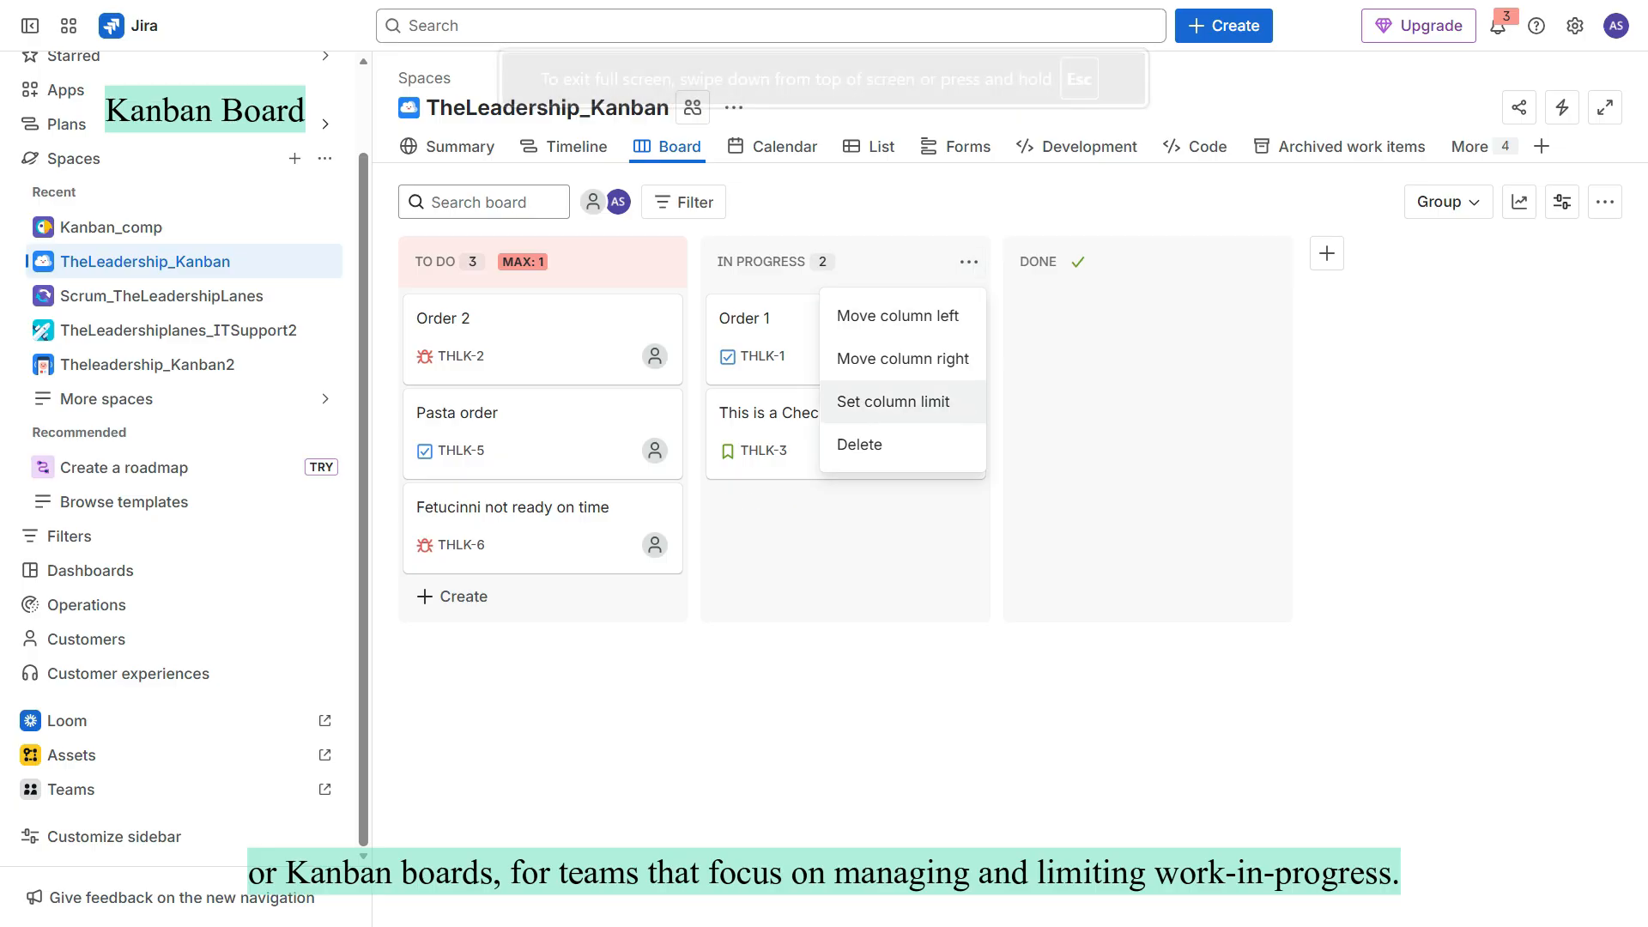
pyautogui.click(892, 401)
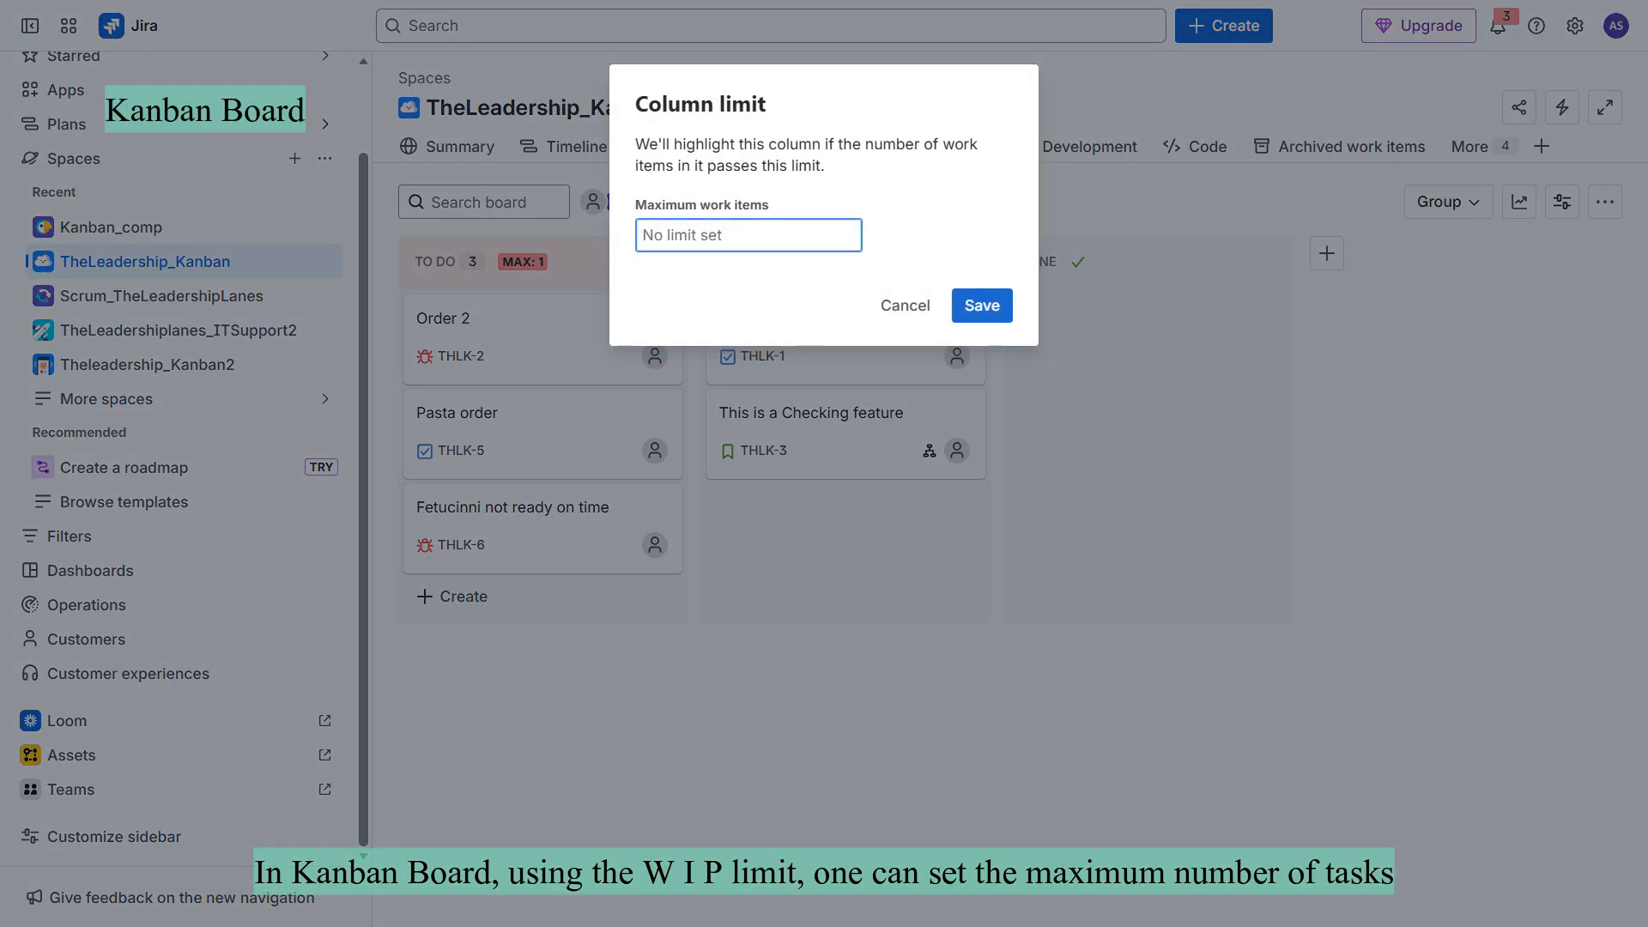
pyautogui.write('3')
pyautogui.click(982, 305)
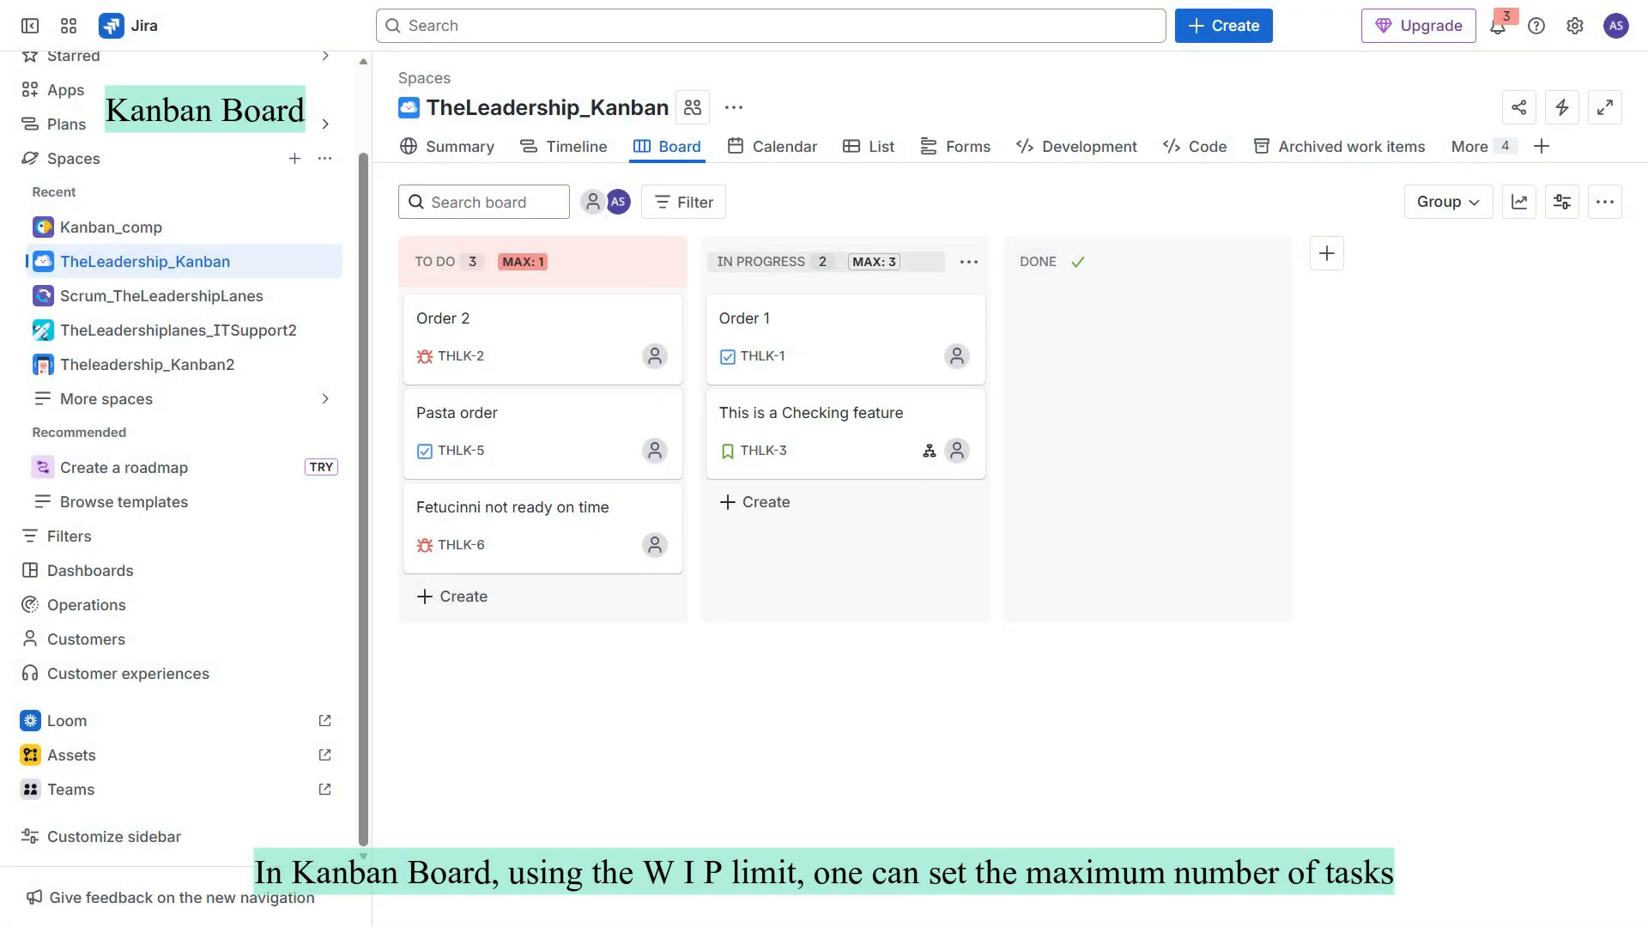
pyautogui.moveTo(532, 436); pyautogui.dragTo(901, 553)
pyautogui.moveTo(542, 436); pyautogui.dragTo(845, 613)
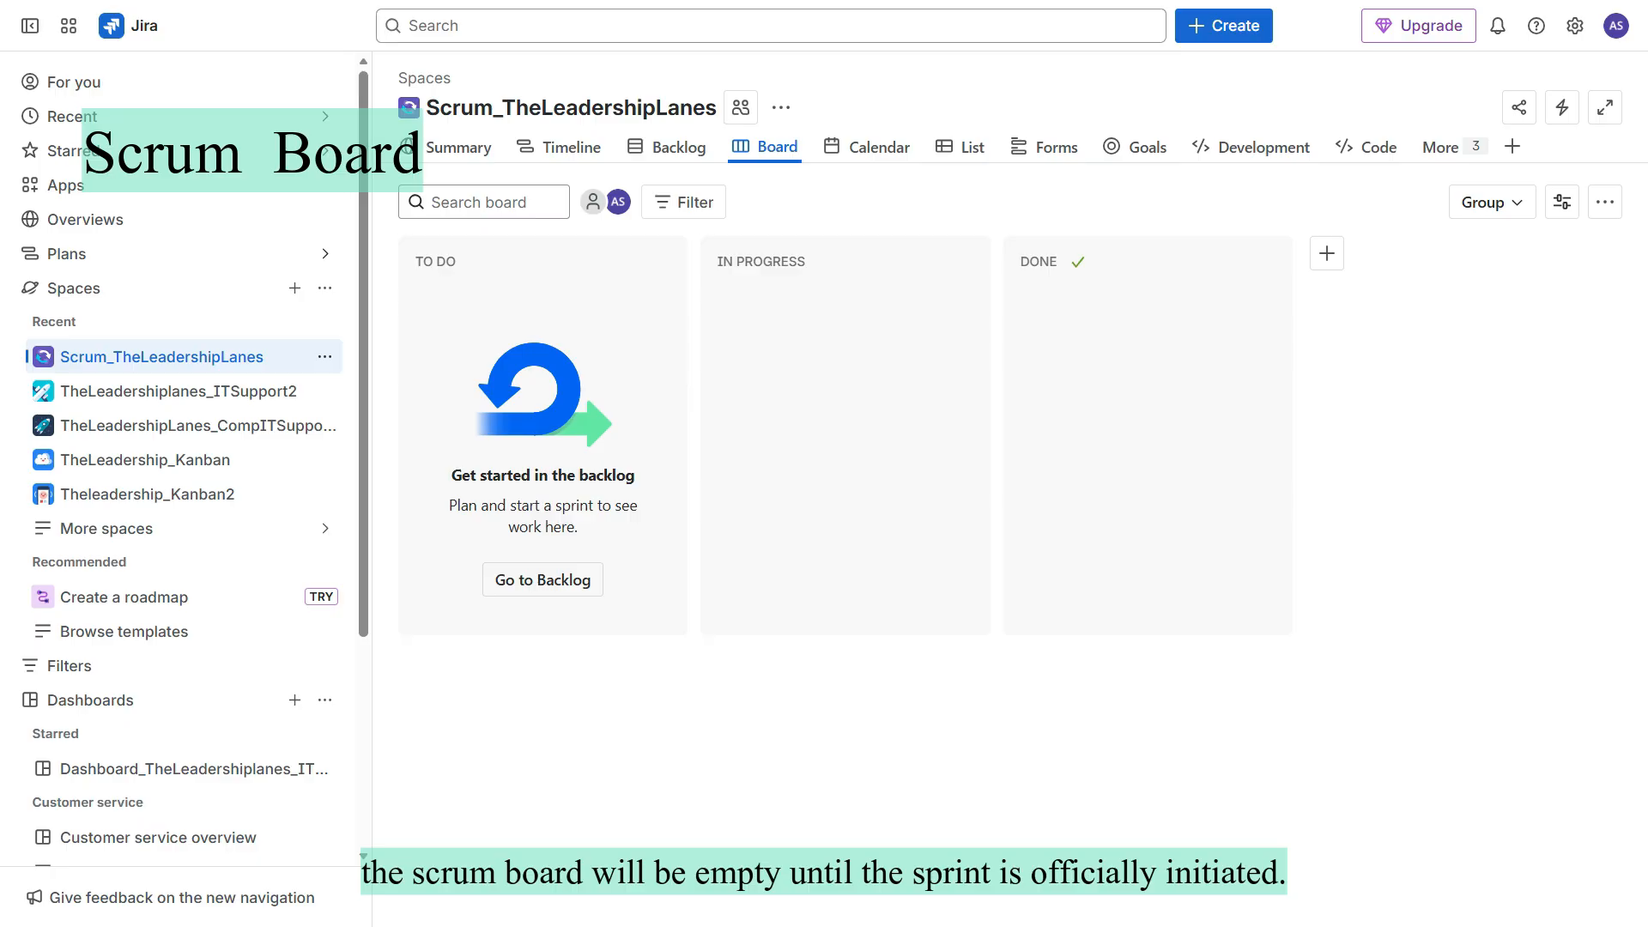
# - Start ST Sprint 1 from the Scrum_TheLeadershipLanes backlog with the sprint goal "To get the task done on time."
pyautogui.click(678, 147)
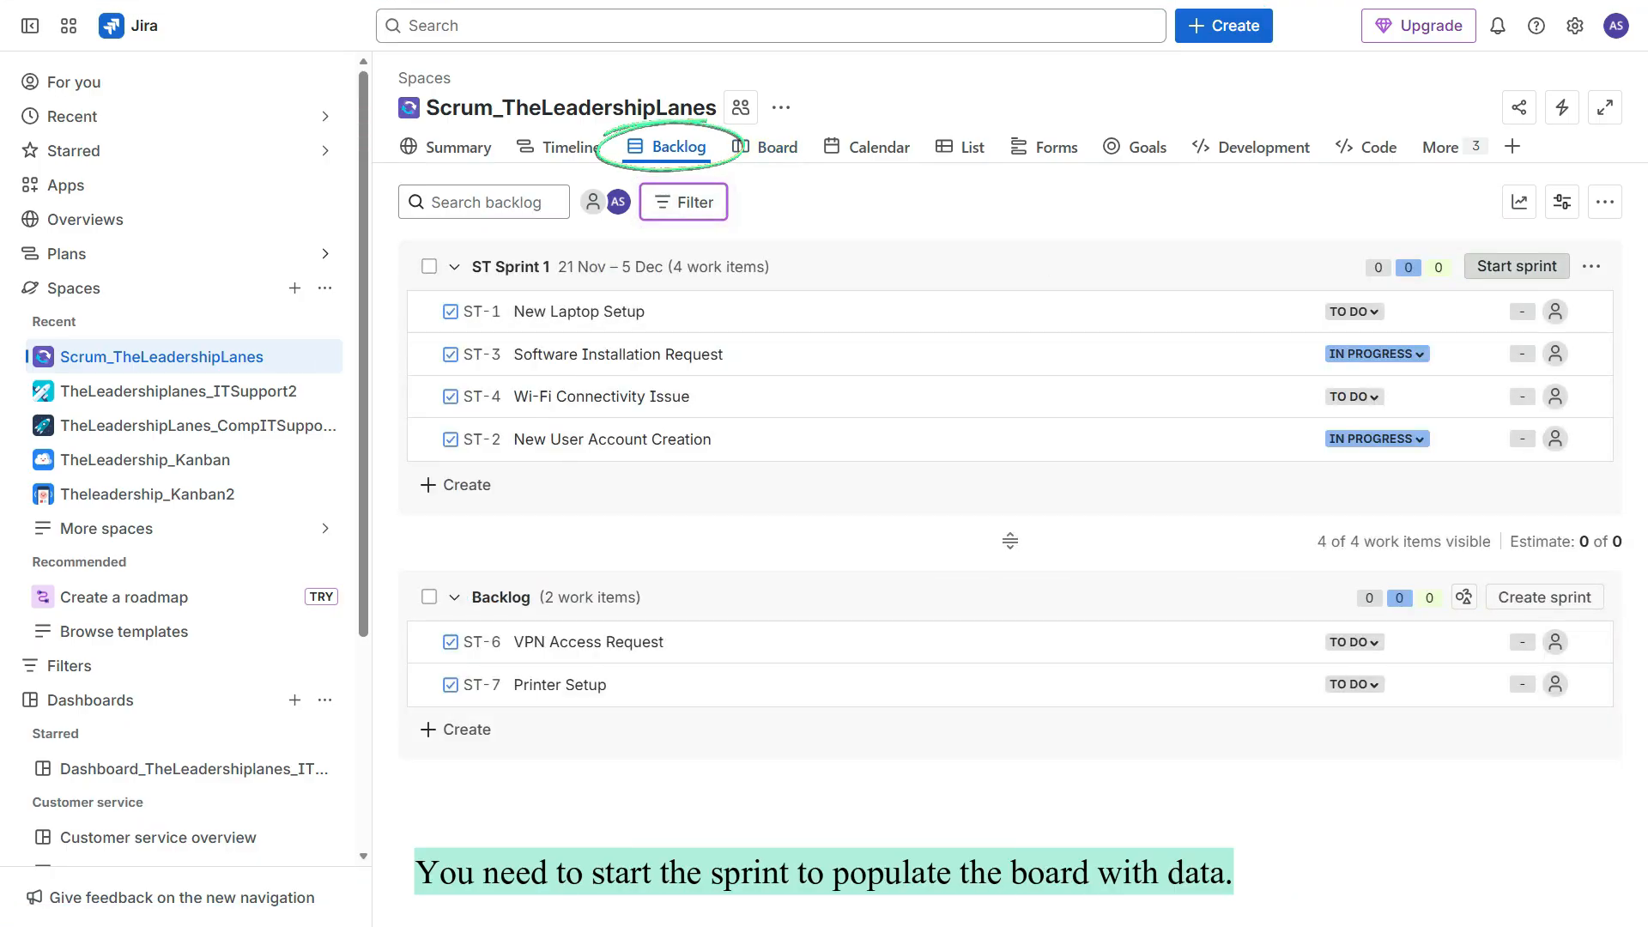
pyautogui.click(1516, 266)
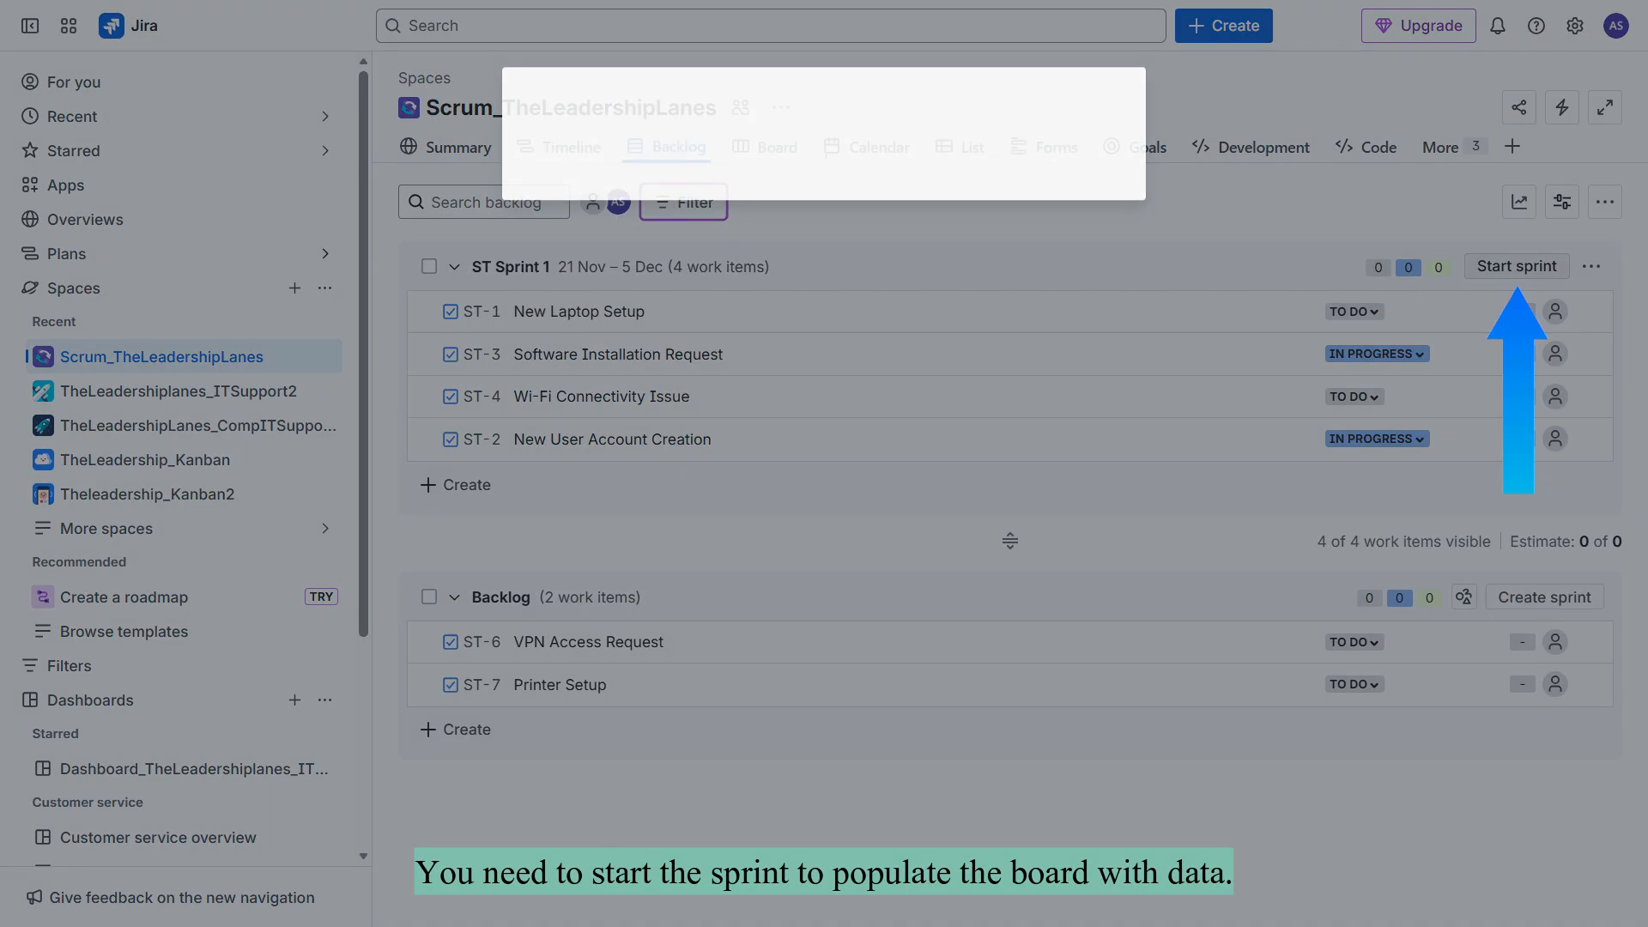
pyautogui.click(687, 611)
pyautogui.write('T')
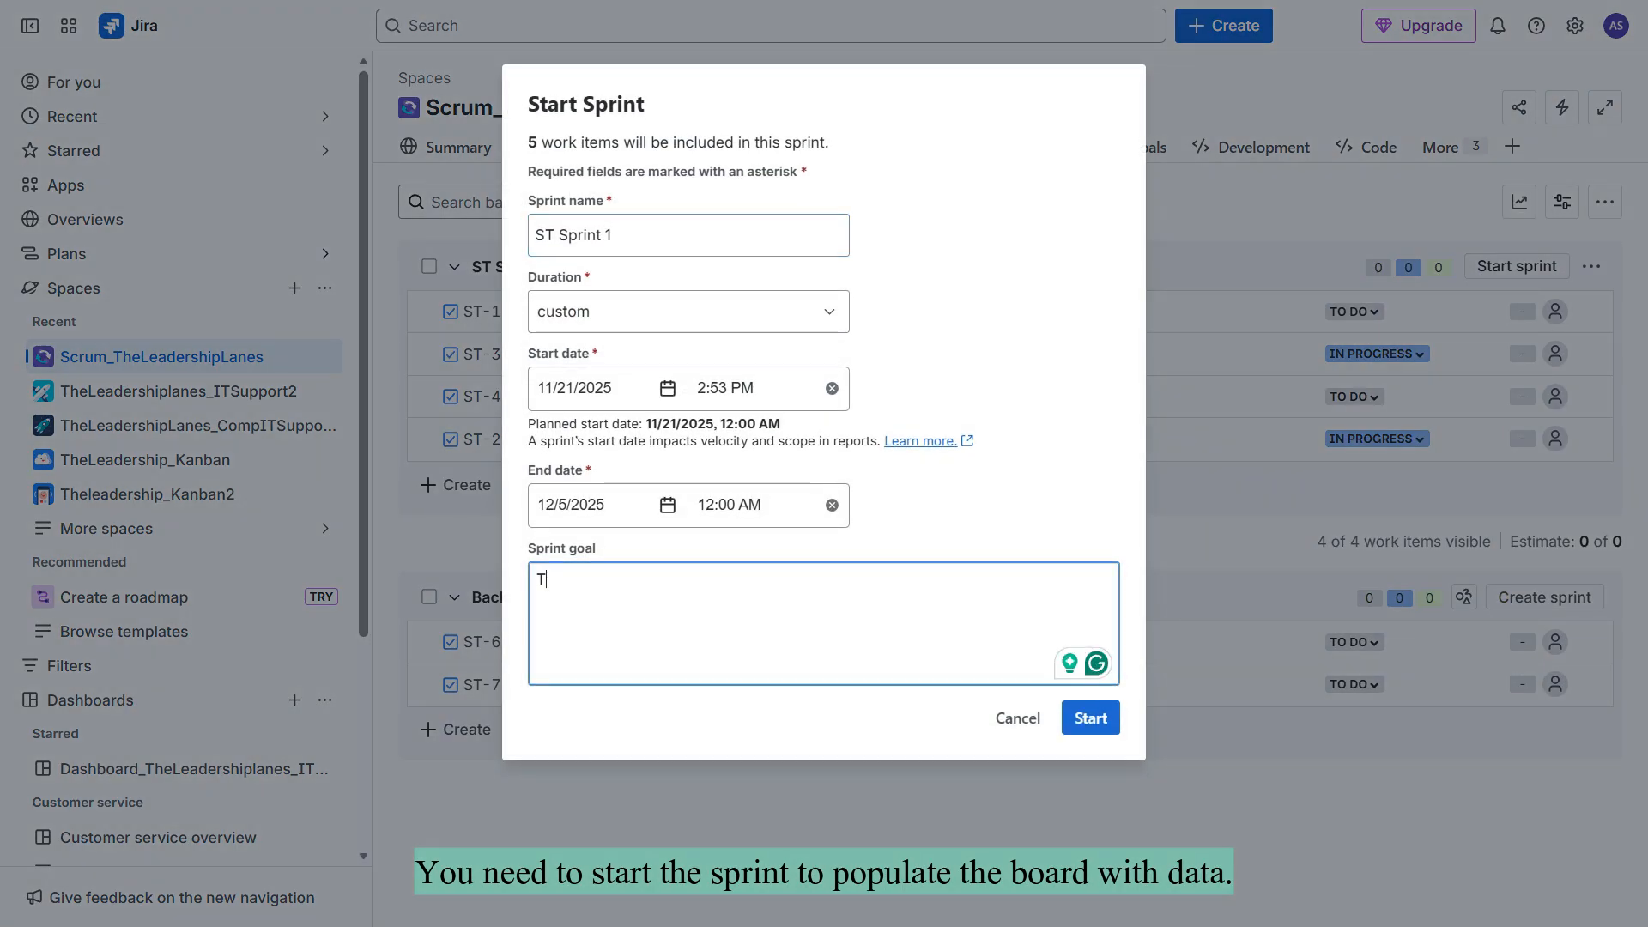
pyautogui.write('o get the task done on time.')
pyautogui.press('Return')
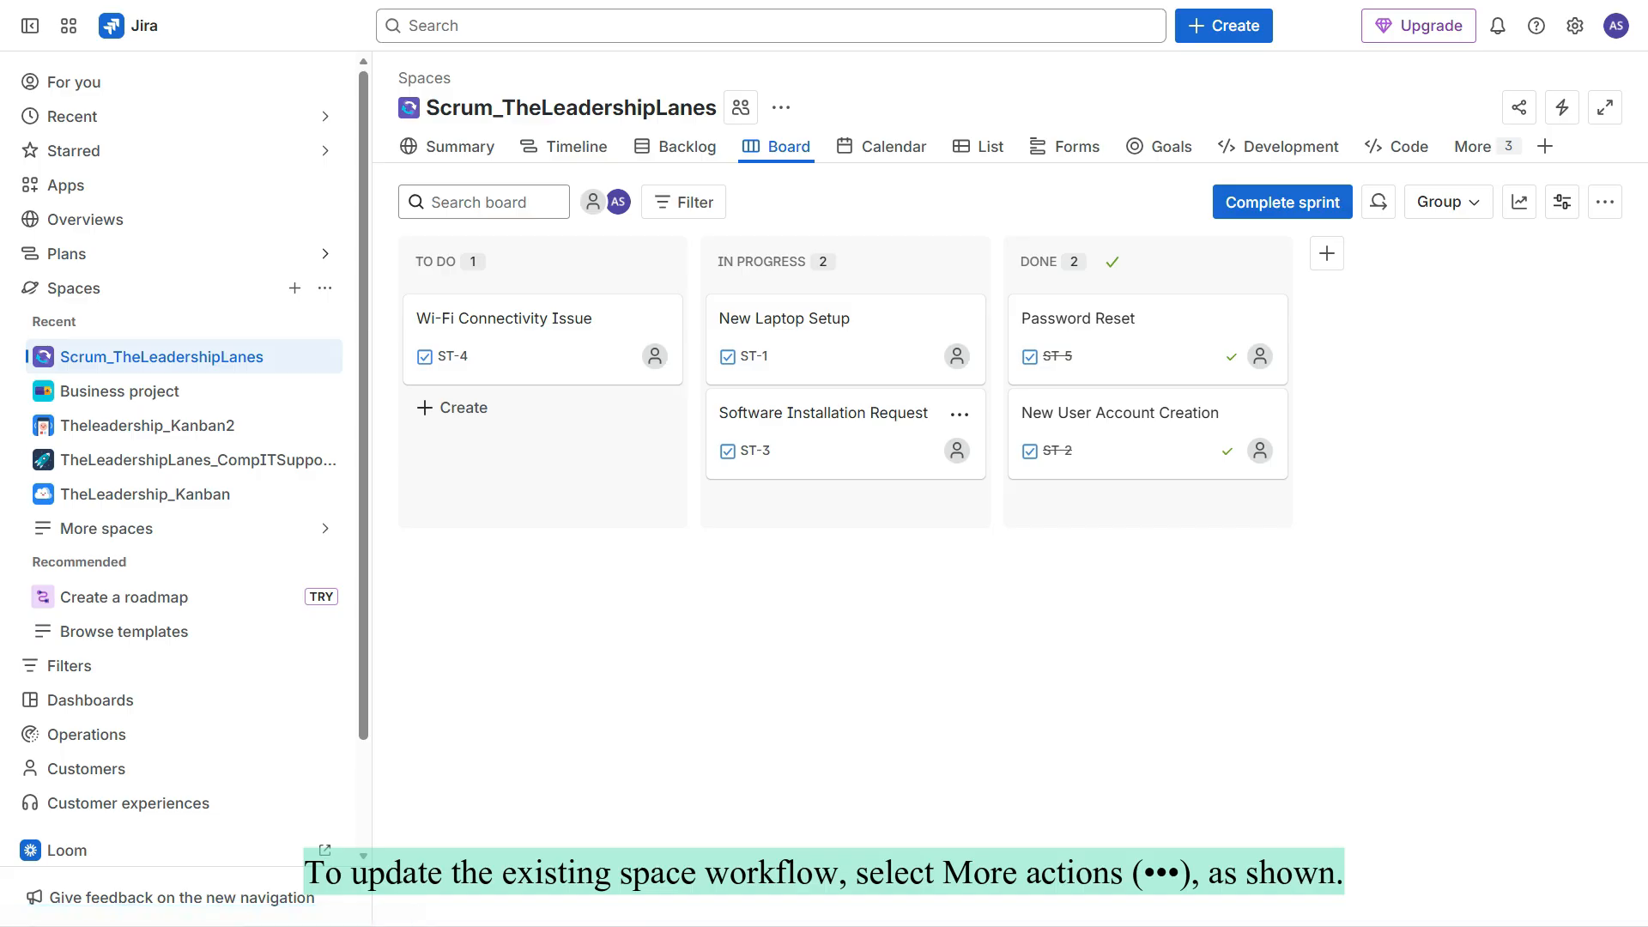
# - Open the Scrum_TheLeadershipLanes workflow for editing and add the existing status Review to it
pyautogui.moveTo(427, 108); pyautogui.dragTo(473, 108)
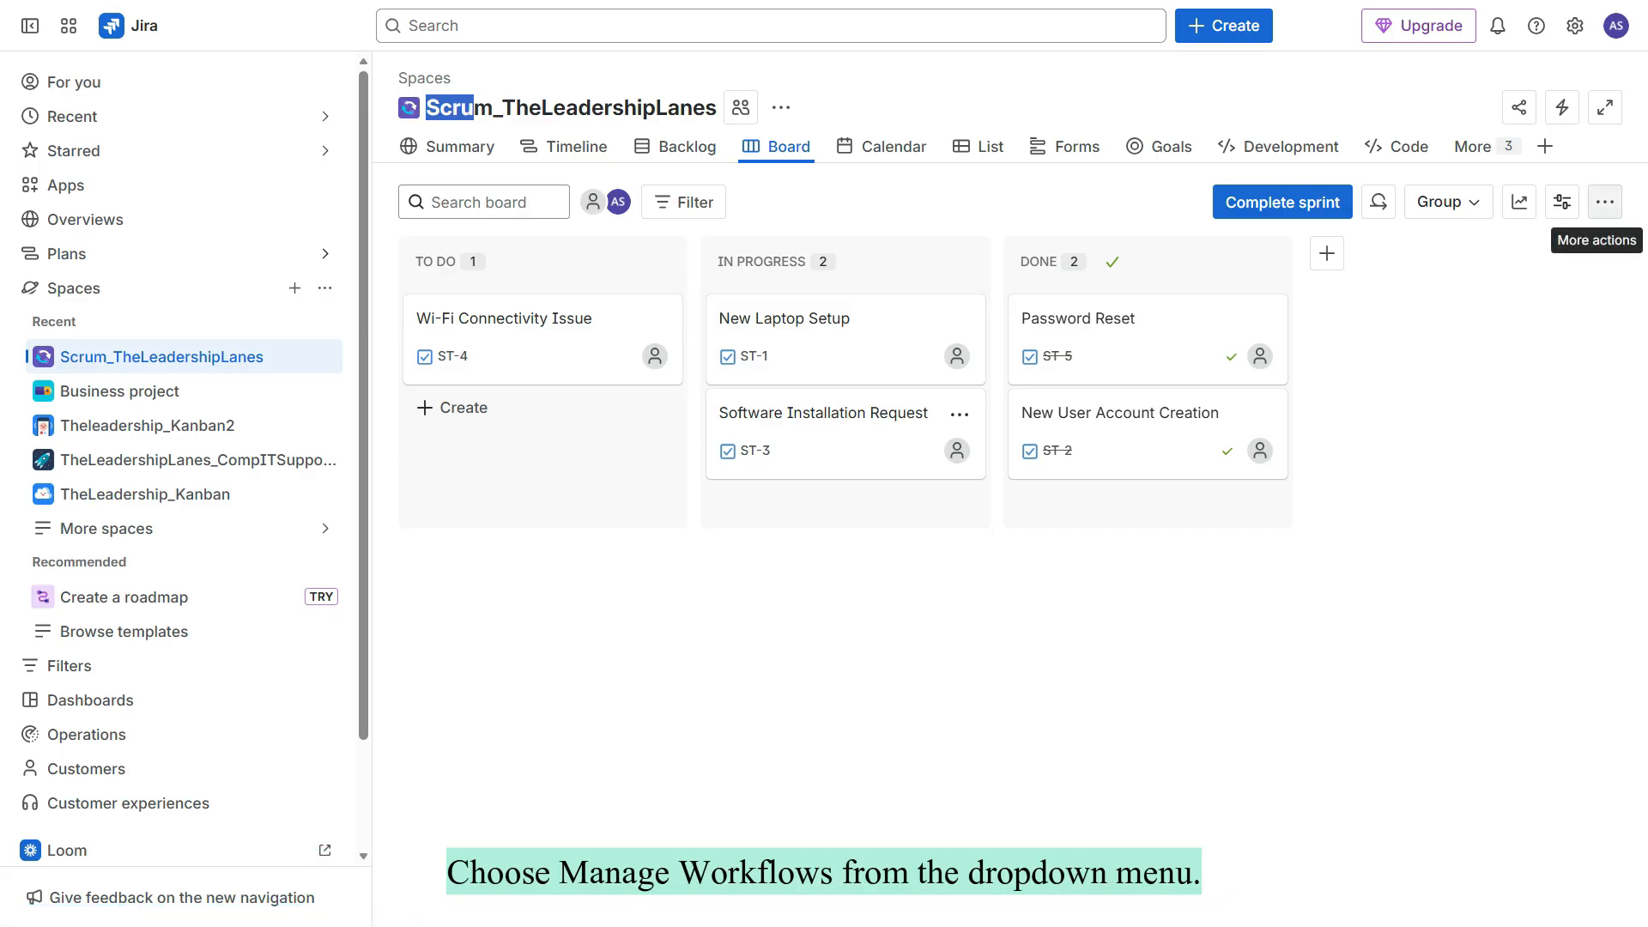
pyautogui.click(1604, 202)
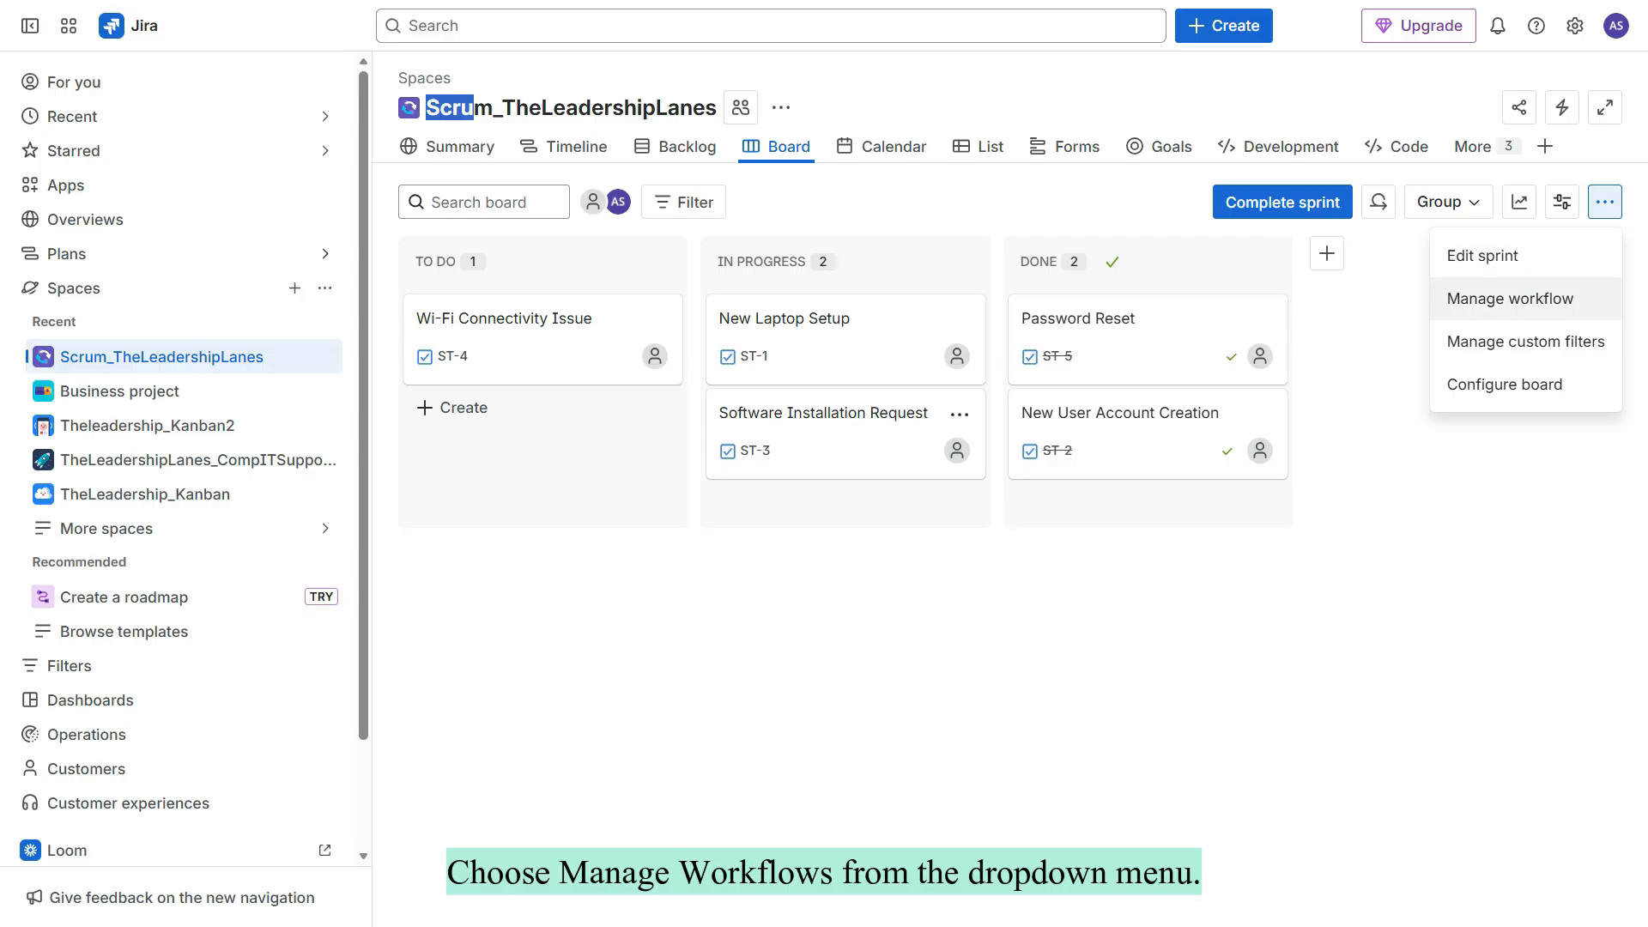
pyautogui.click(1509, 298)
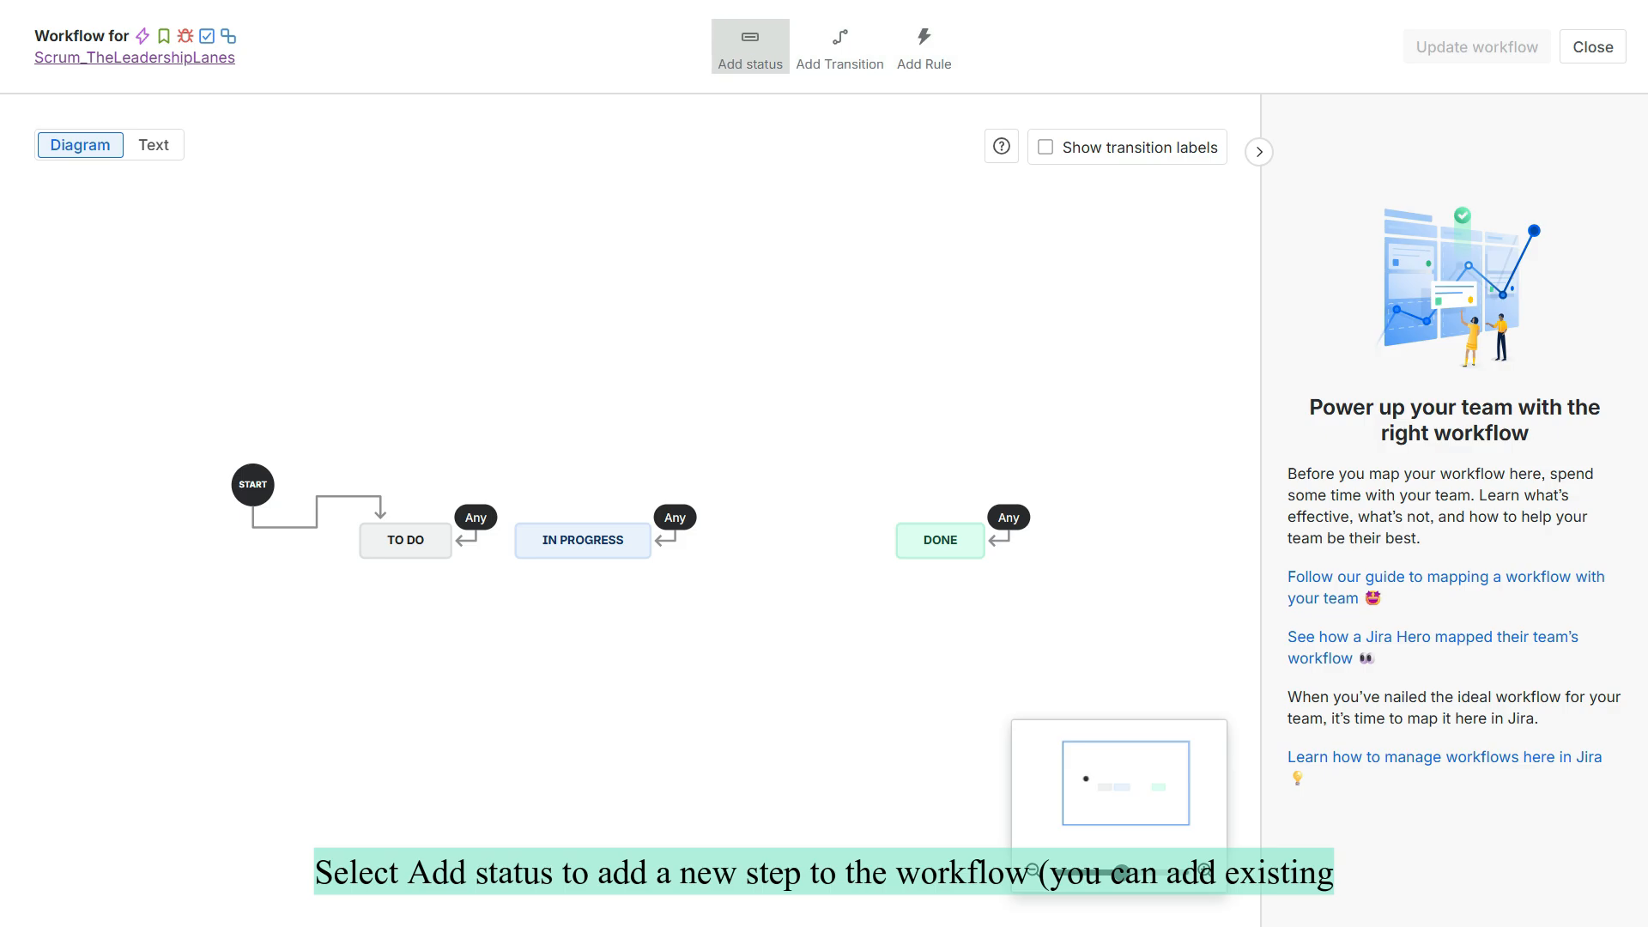
pyautogui.click(750, 47)
pyautogui.click(755, 283)
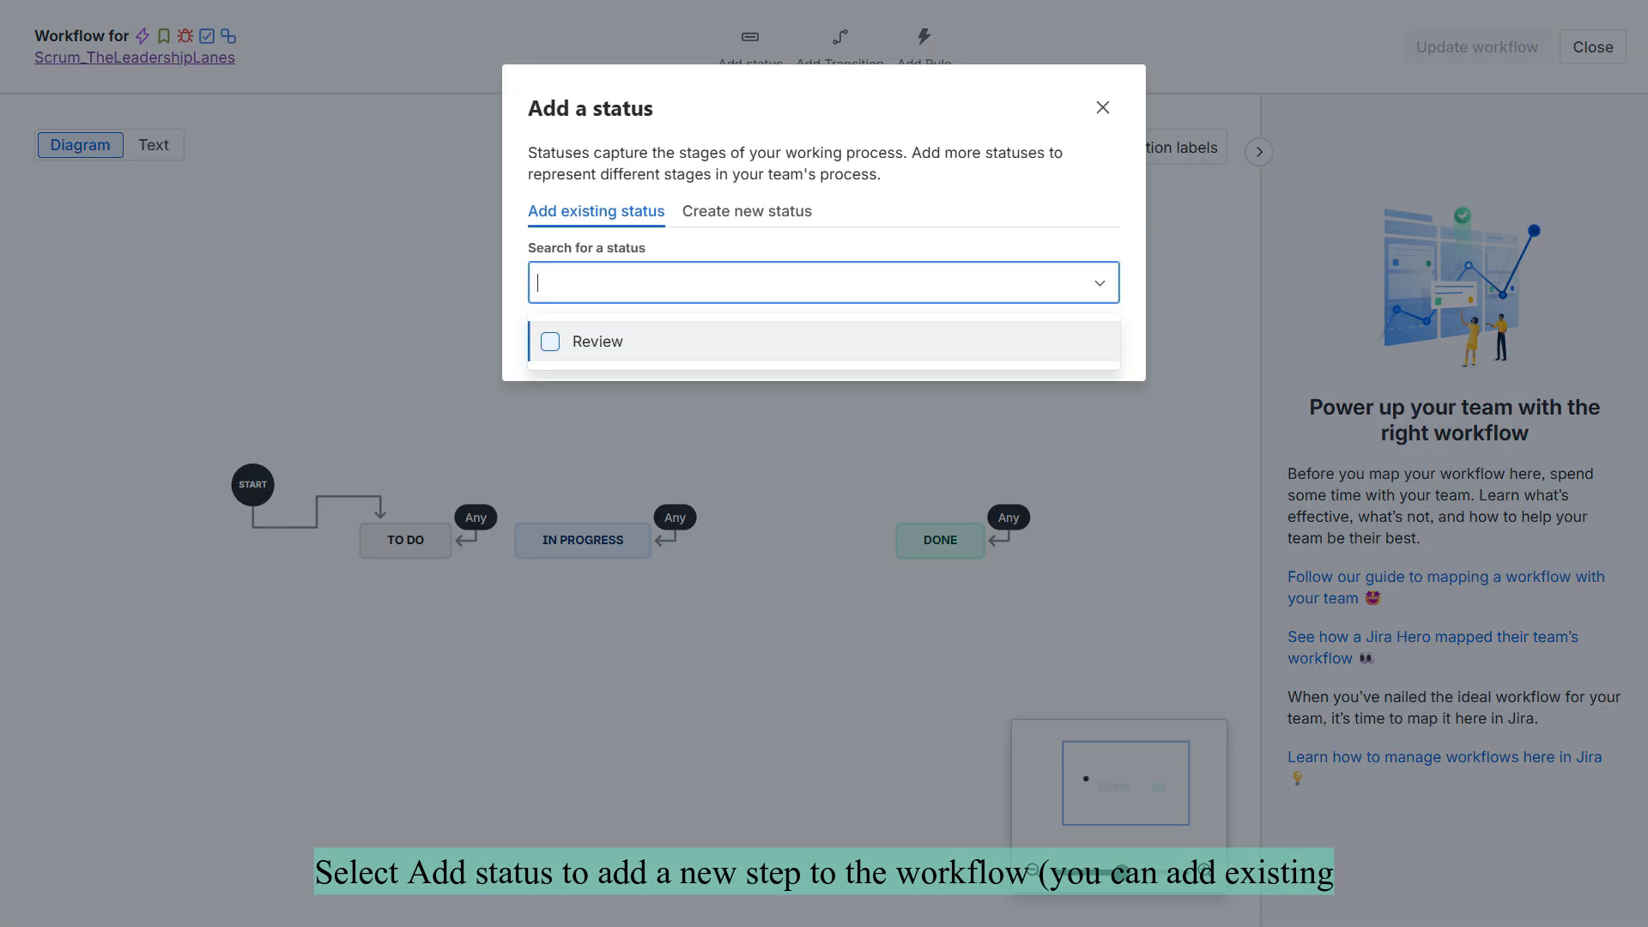
pyautogui.click(755, 341)
pyautogui.click(1092, 338)
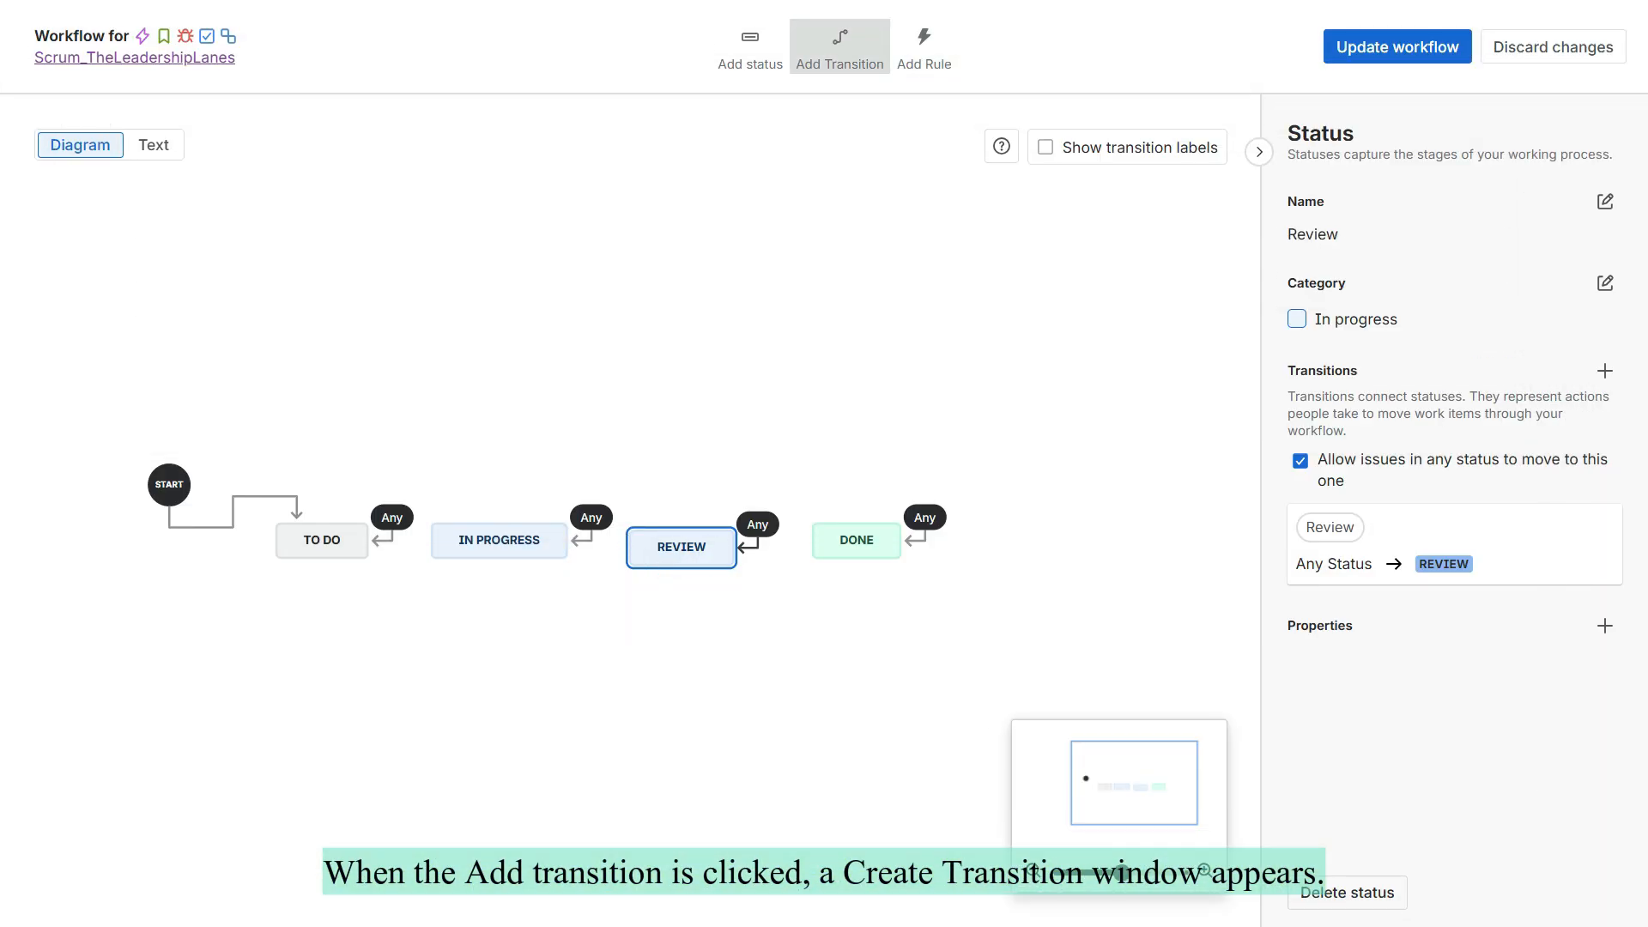
# - Create a transition from In Progress to Review named "Only In Progress to Review"
pyautogui.click(839, 48)
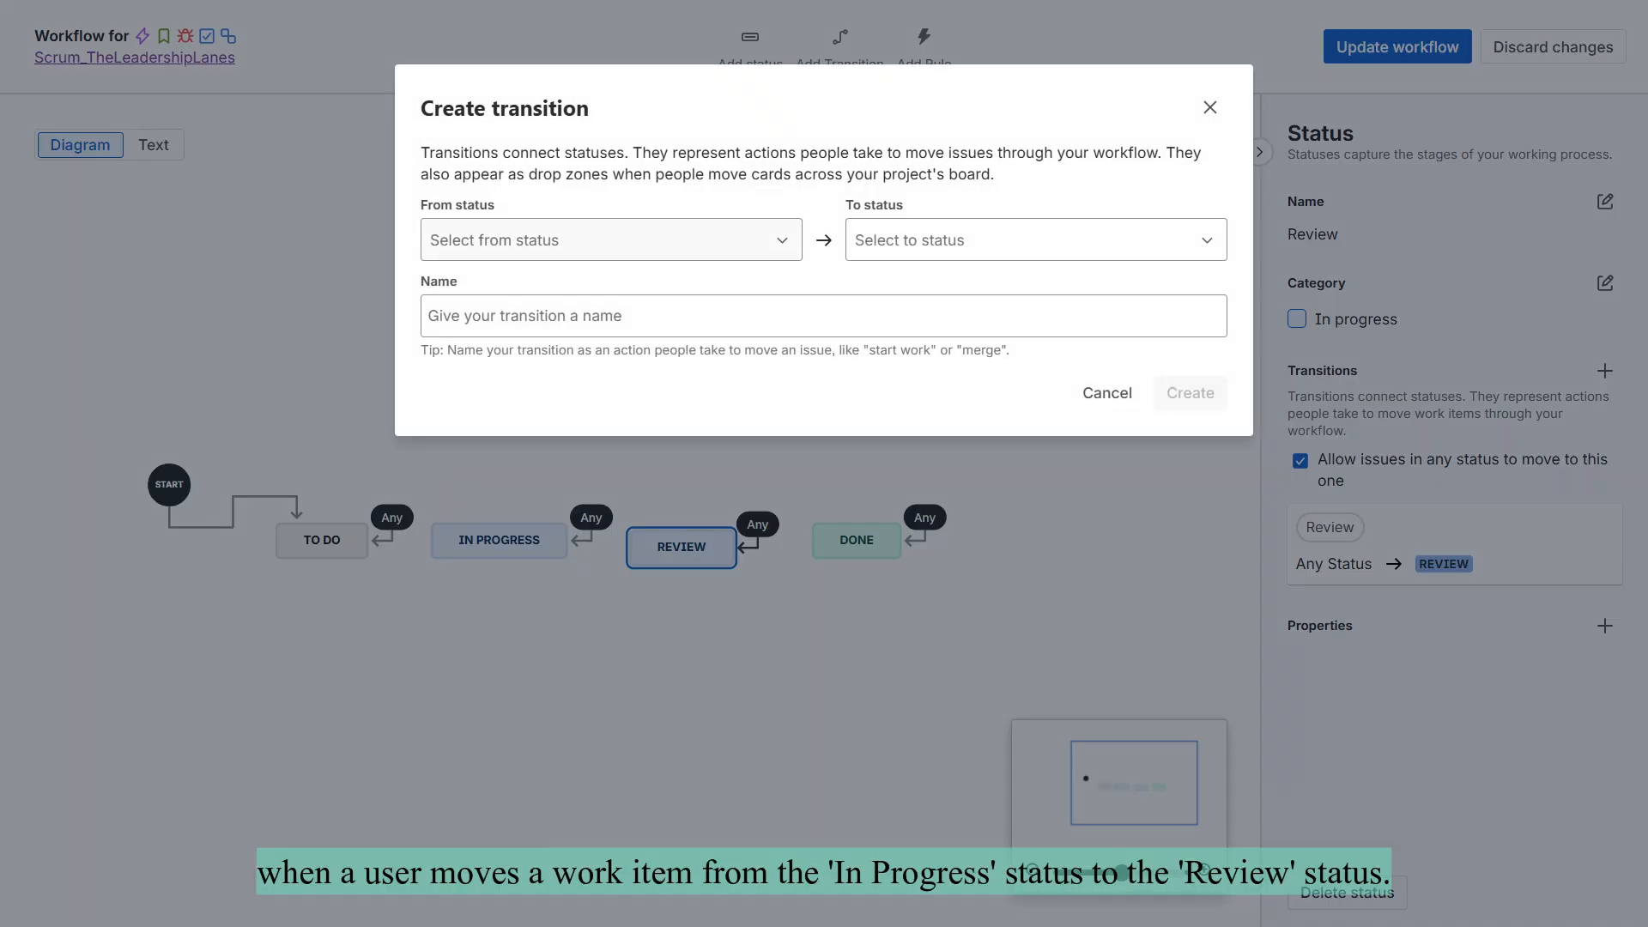
pyautogui.click(611, 241)
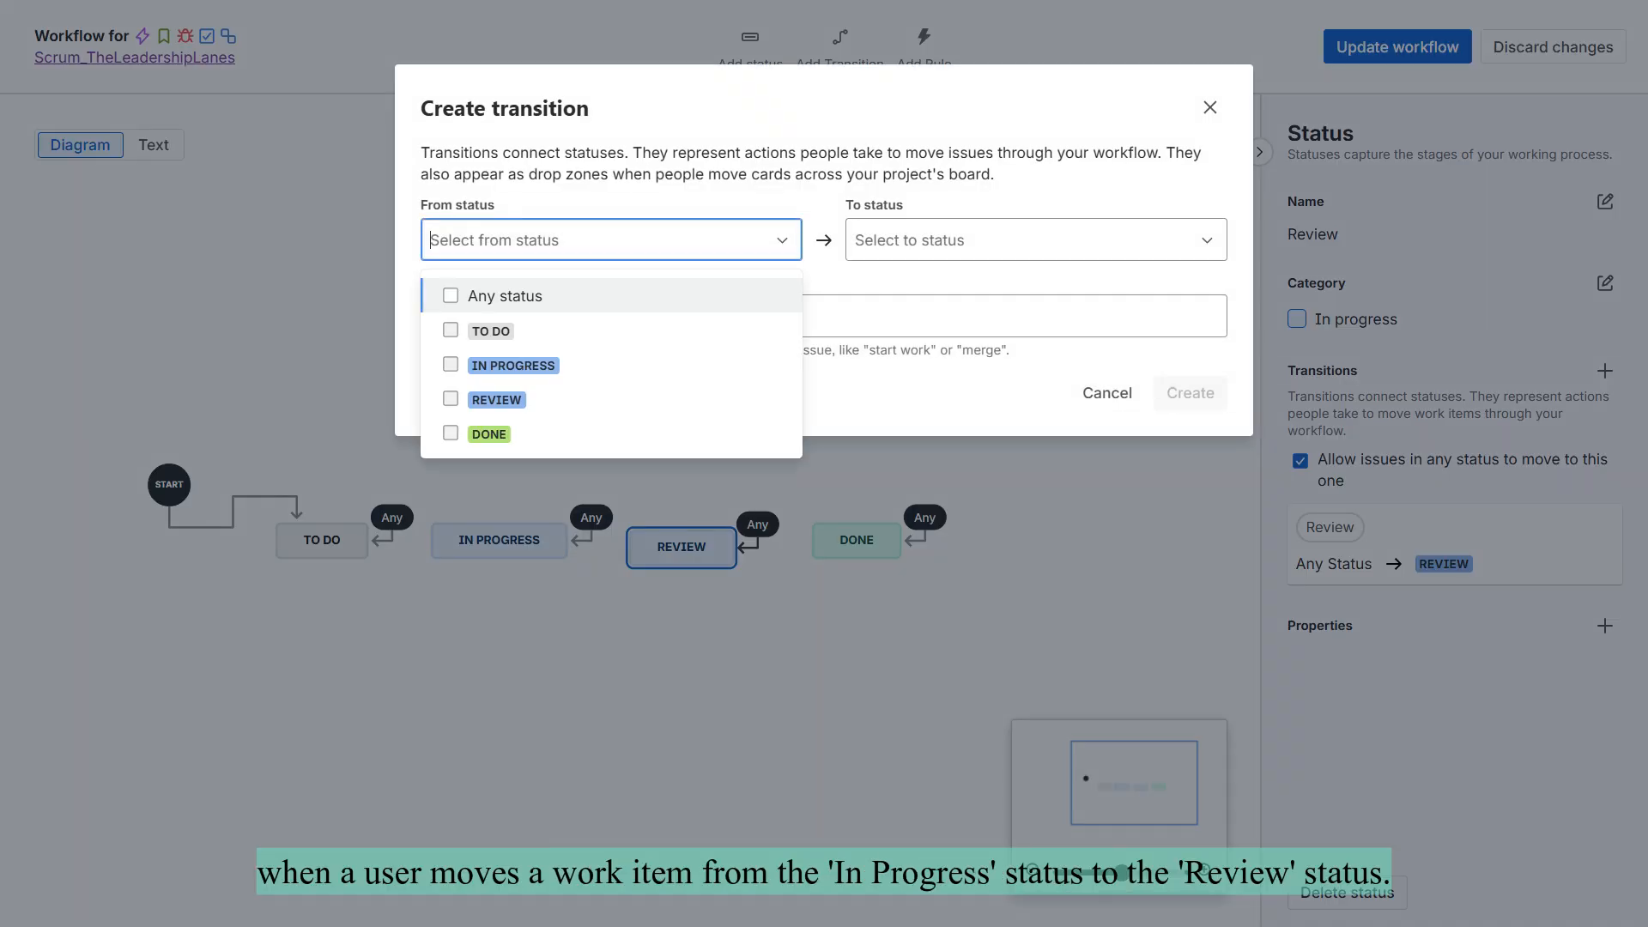
pyautogui.click(513, 365)
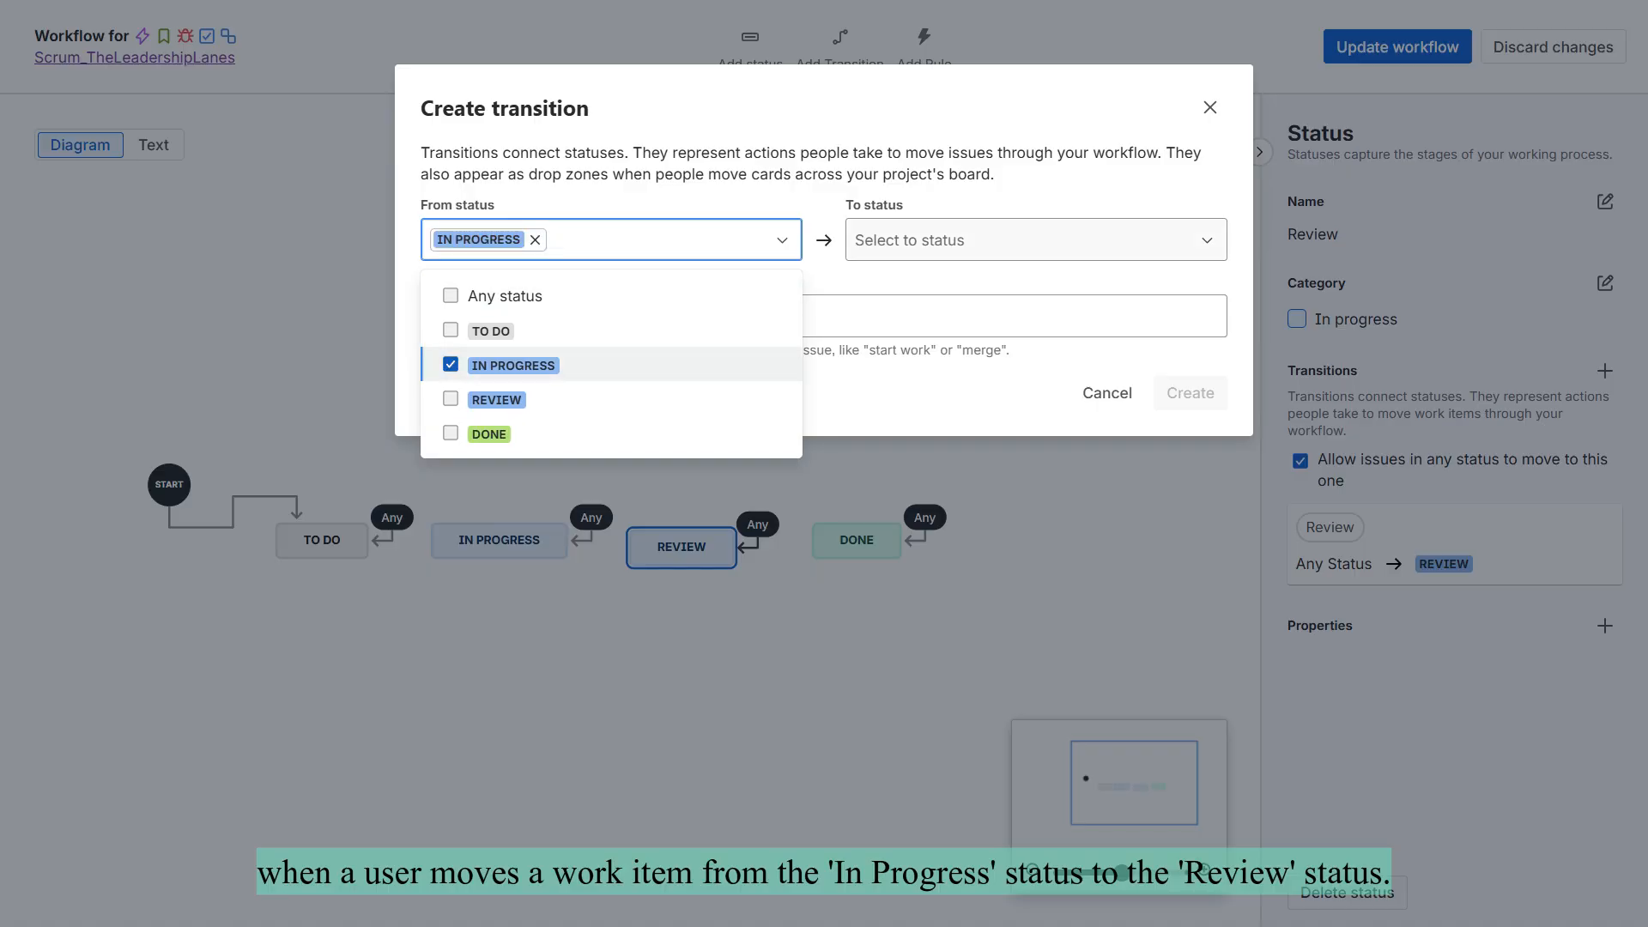
pyautogui.click(1036, 241)
pyautogui.click(883, 368)
pyautogui.click(823, 316)
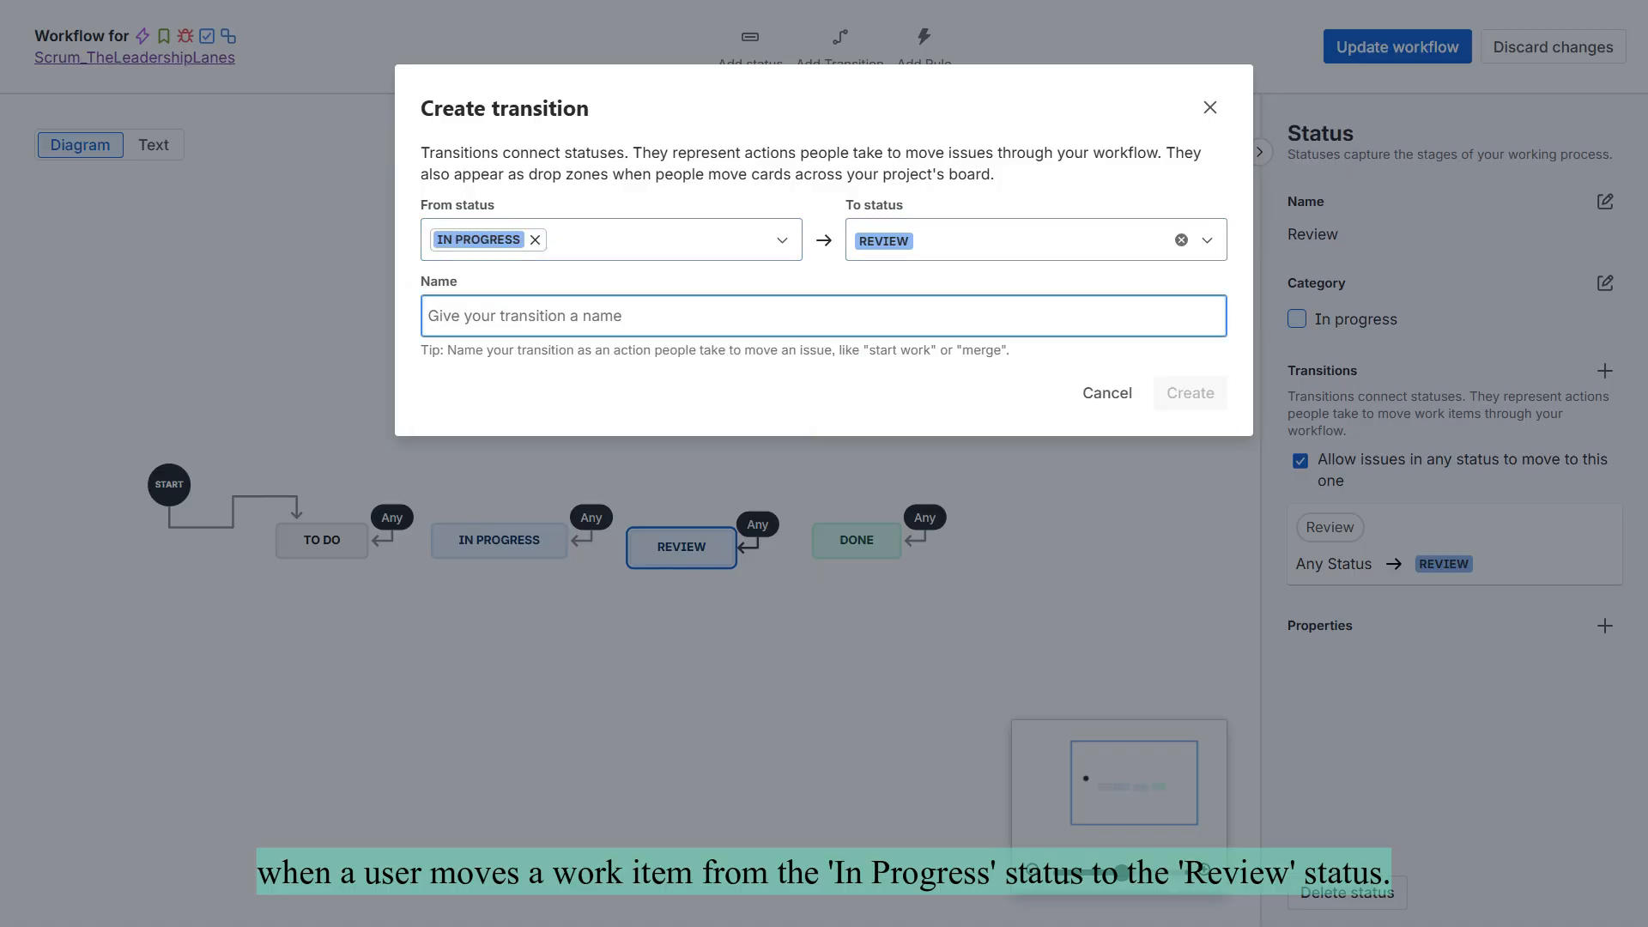
pyautogui.write('Only In Progress to Review')
pyautogui.click(1190, 393)
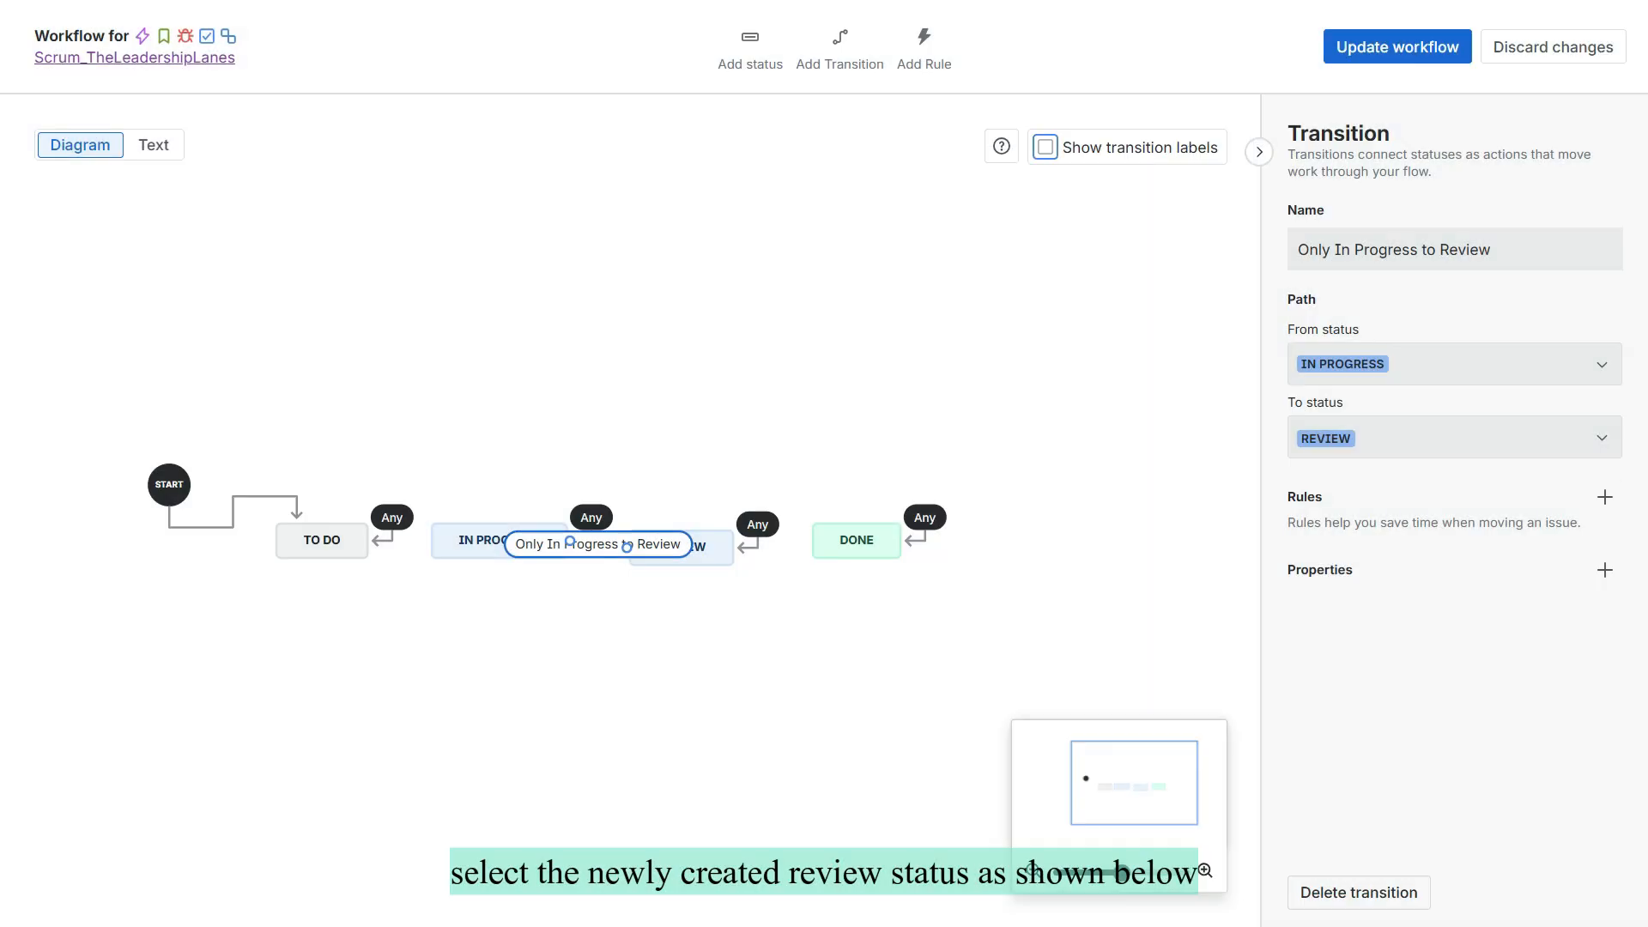
# - Disallow moves from any status into Review and save the workflow for the Task, Bug, Story, Epic and Subtask issue types
pyautogui.click(682, 547)
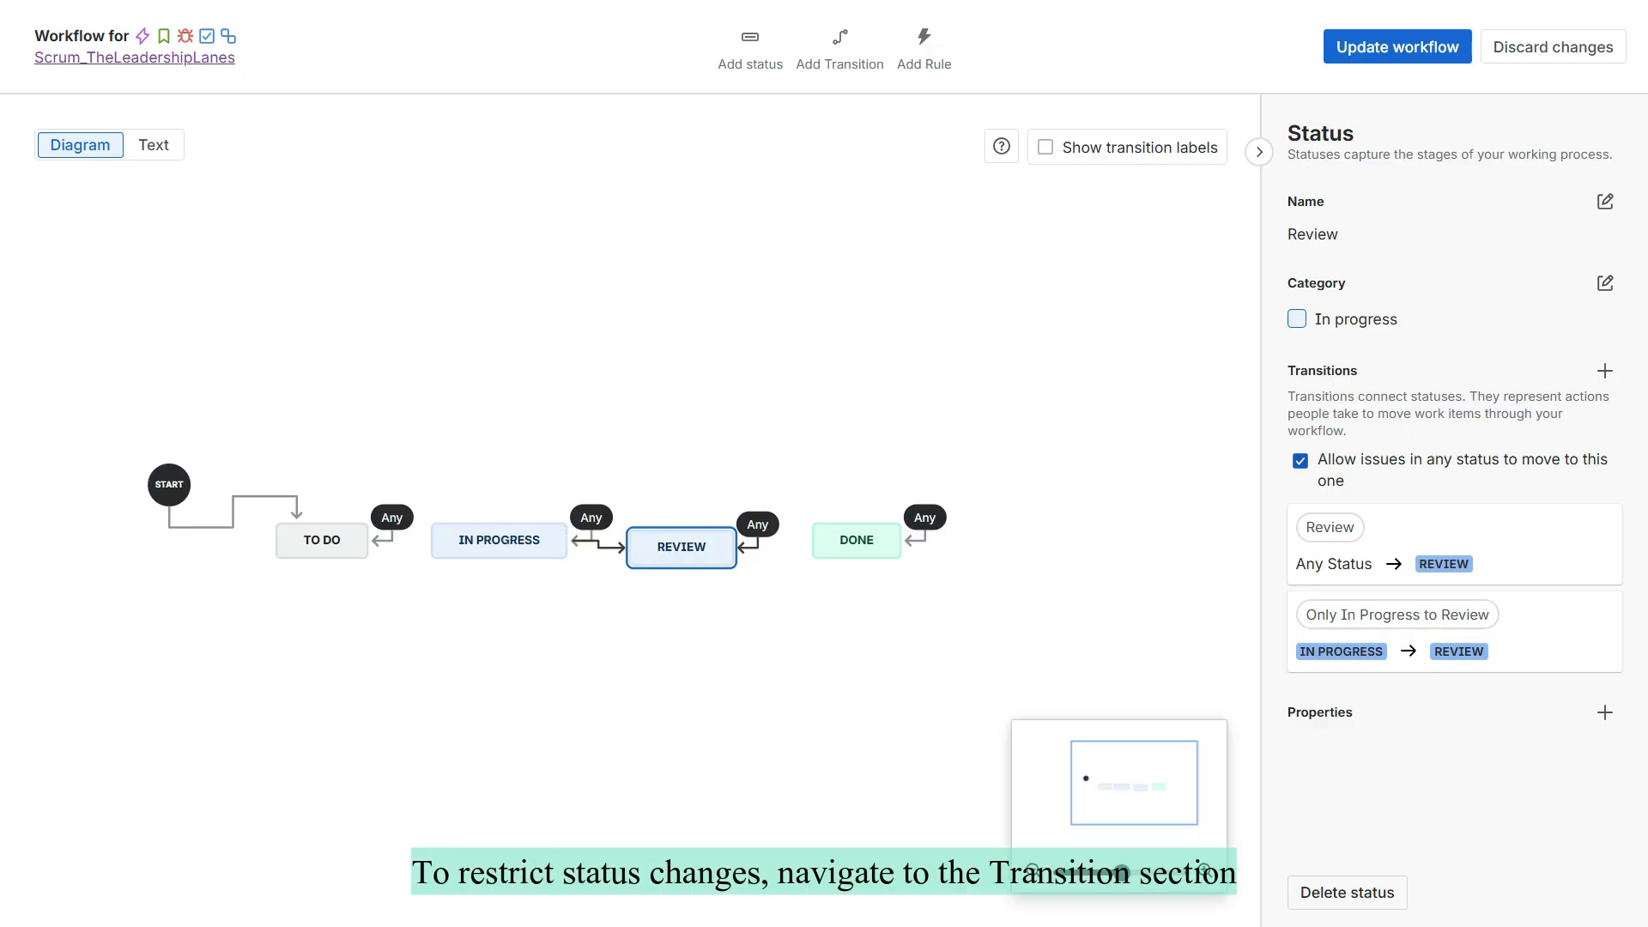
pyautogui.click(1300, 461)
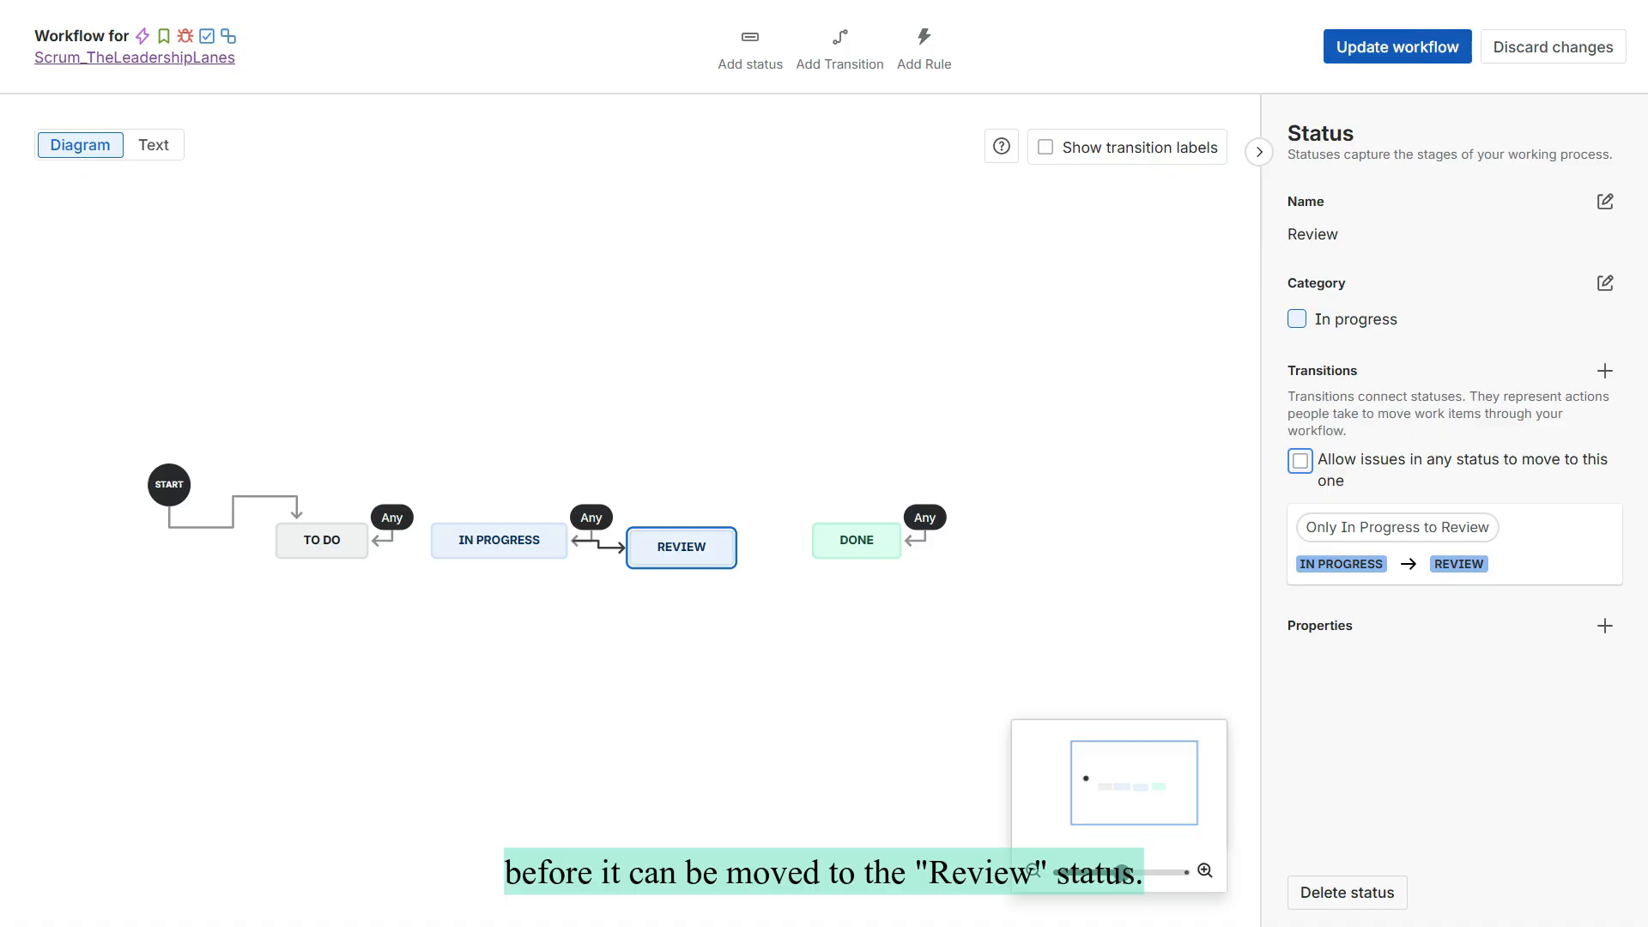
pyautogui.click(1397, 47)
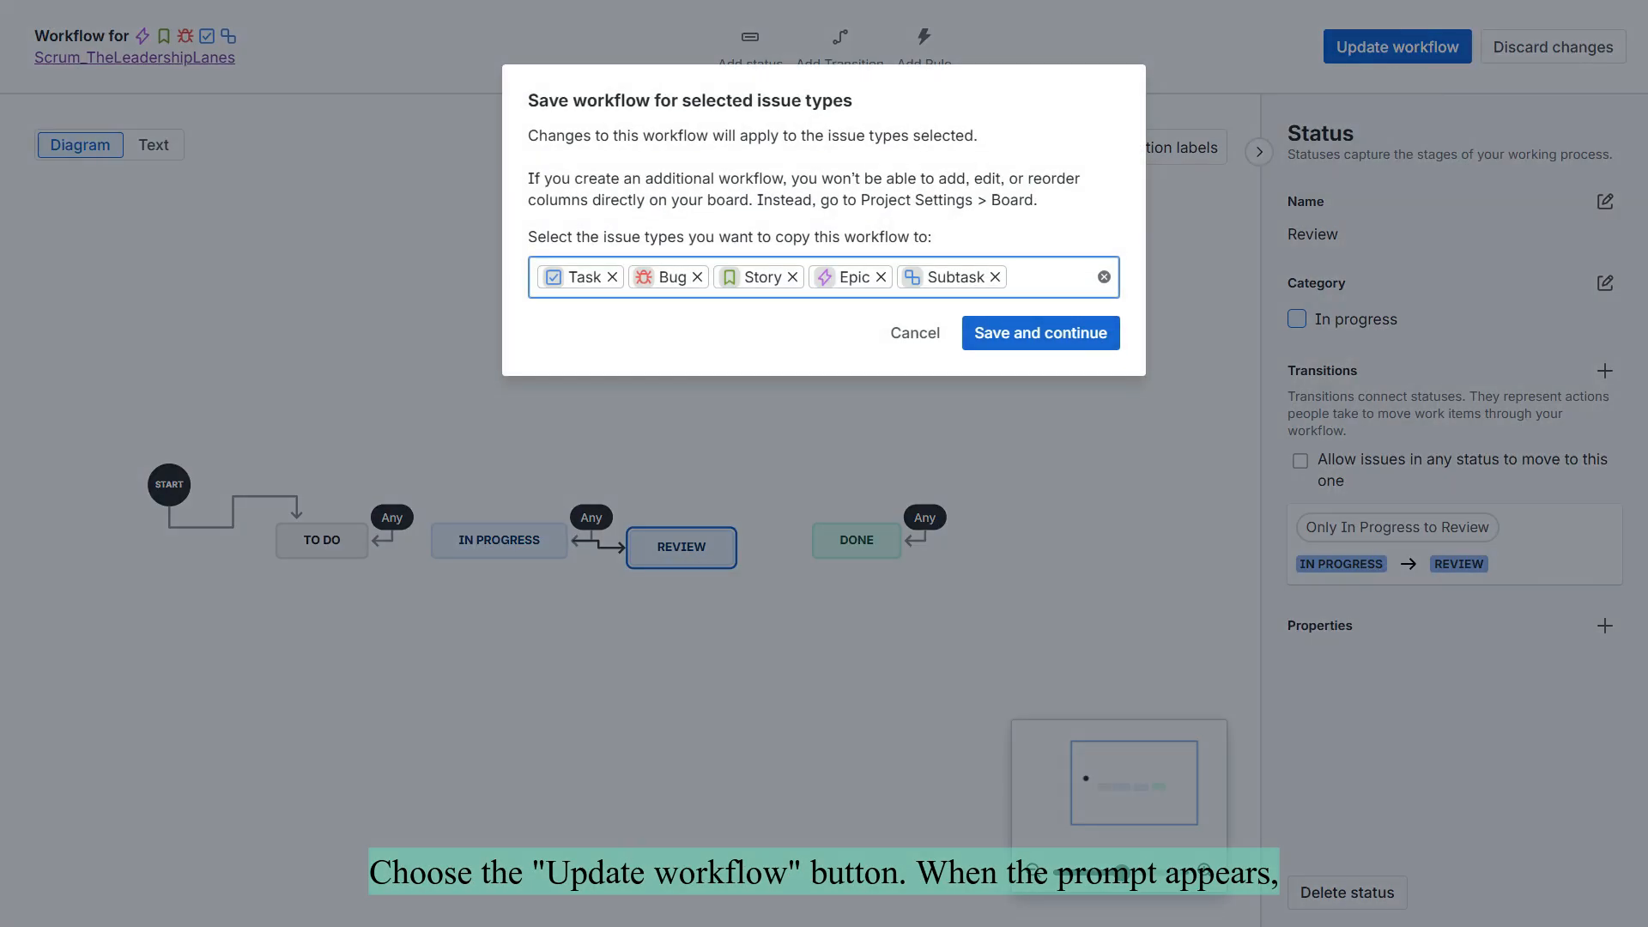
pyautogui.click(1040, 333)
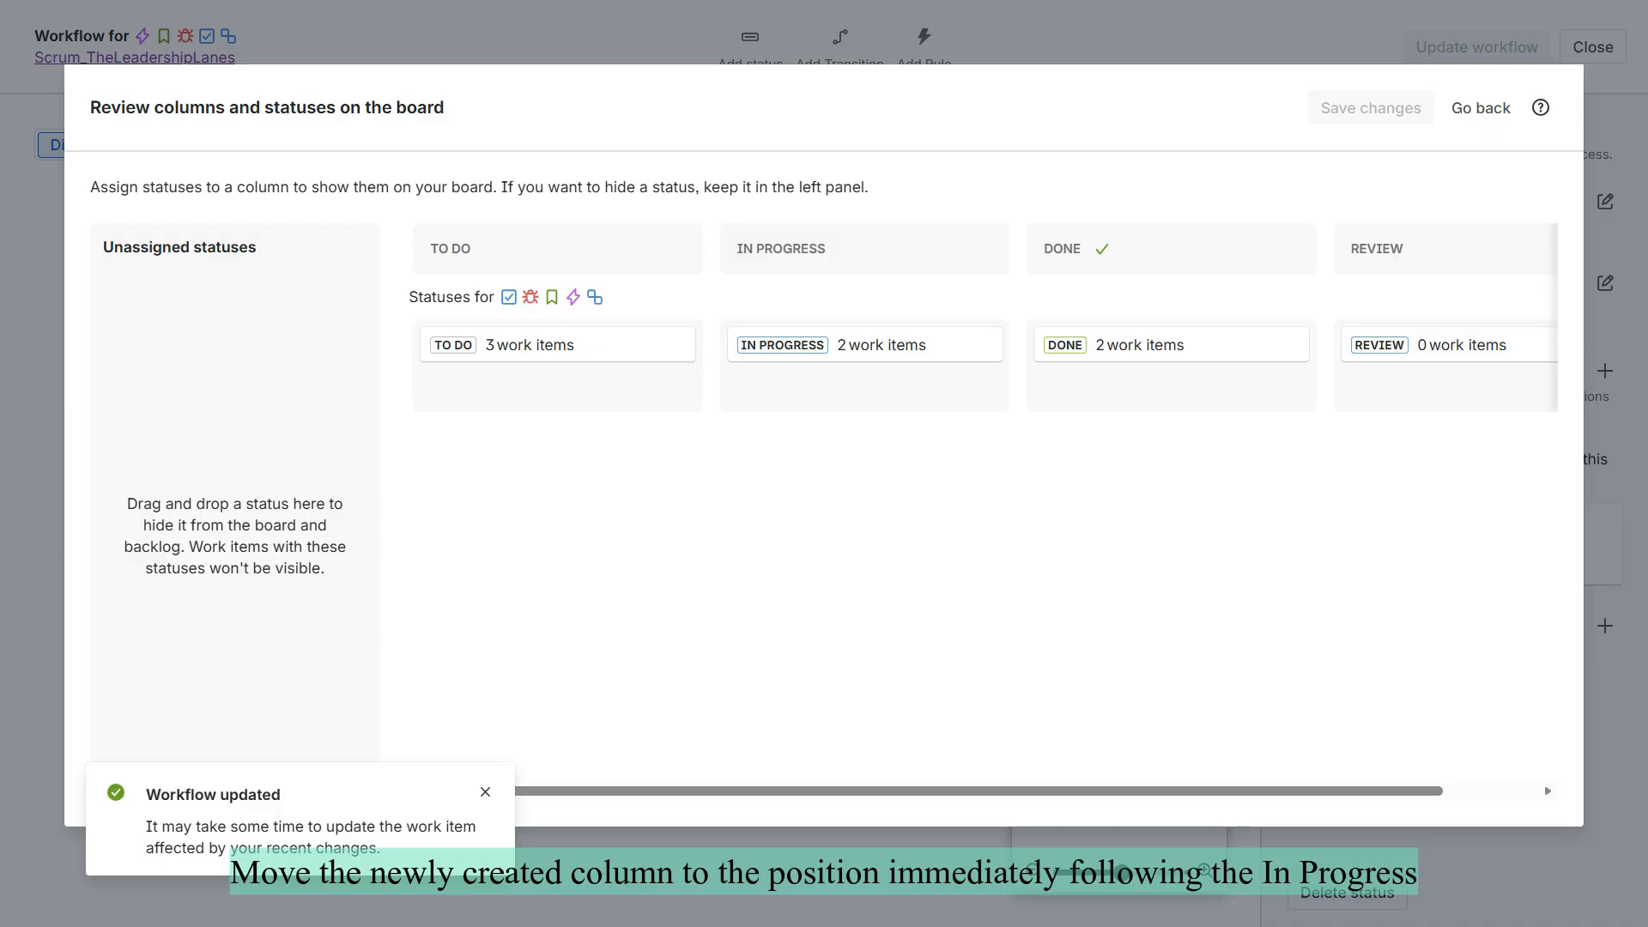
# - Place the Review column directly after In Progress, save the board columns and close the workflow editor
pyautogui.moveTo(1376, 248); pyautogui.dragTo(1064, 248)
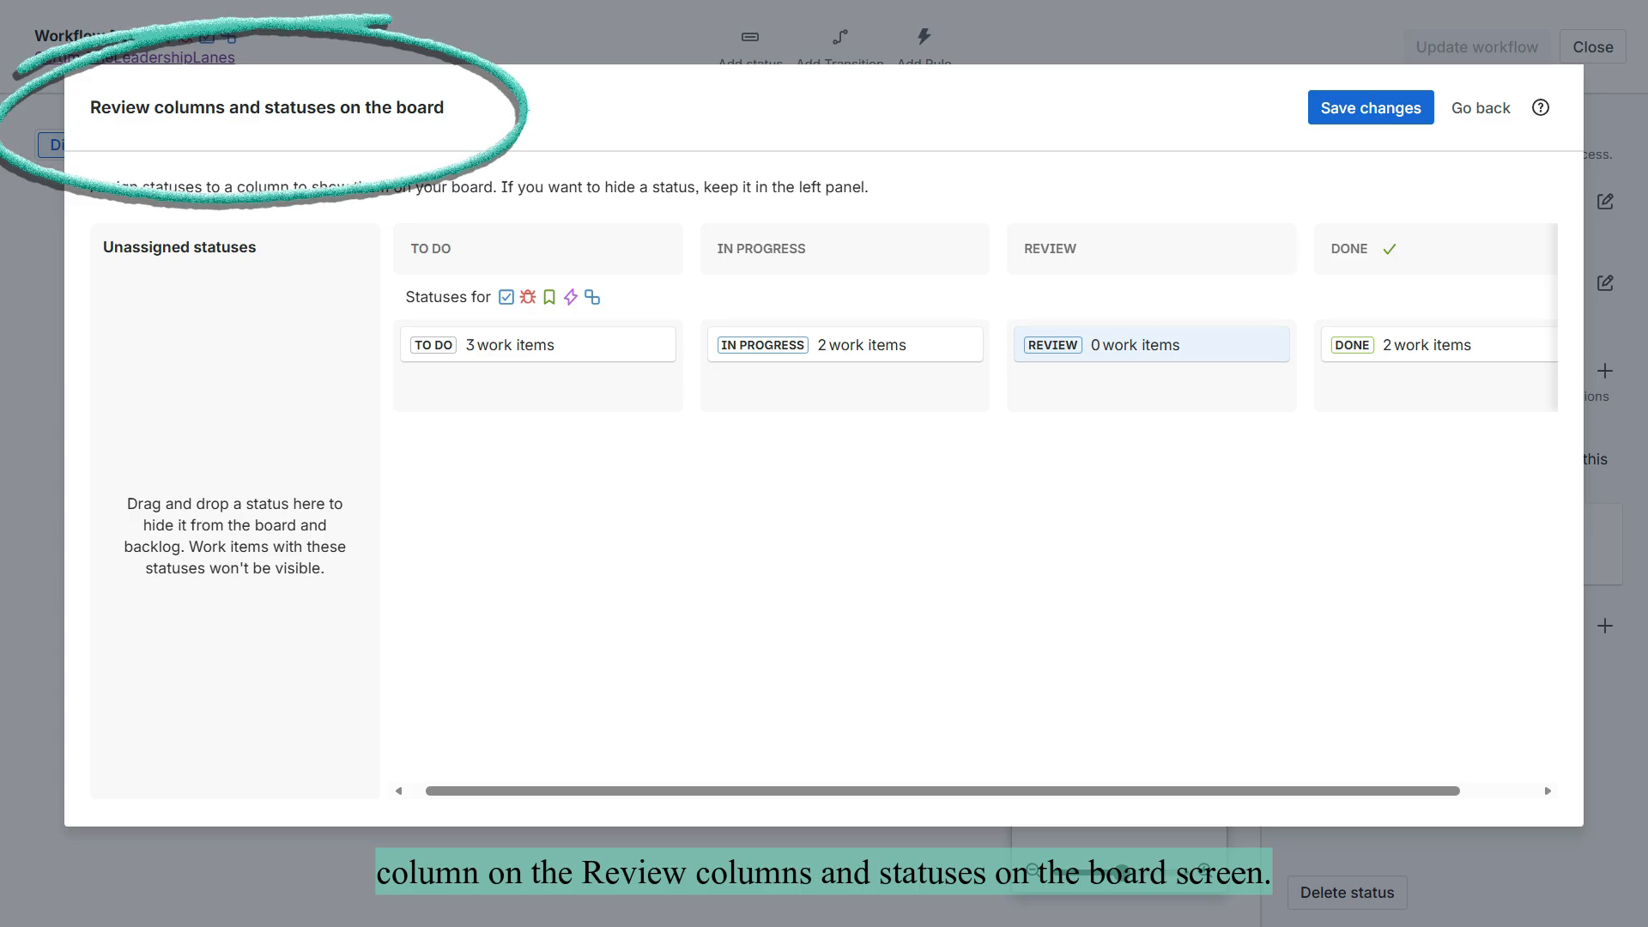
pyautogui.click(1371, 107)
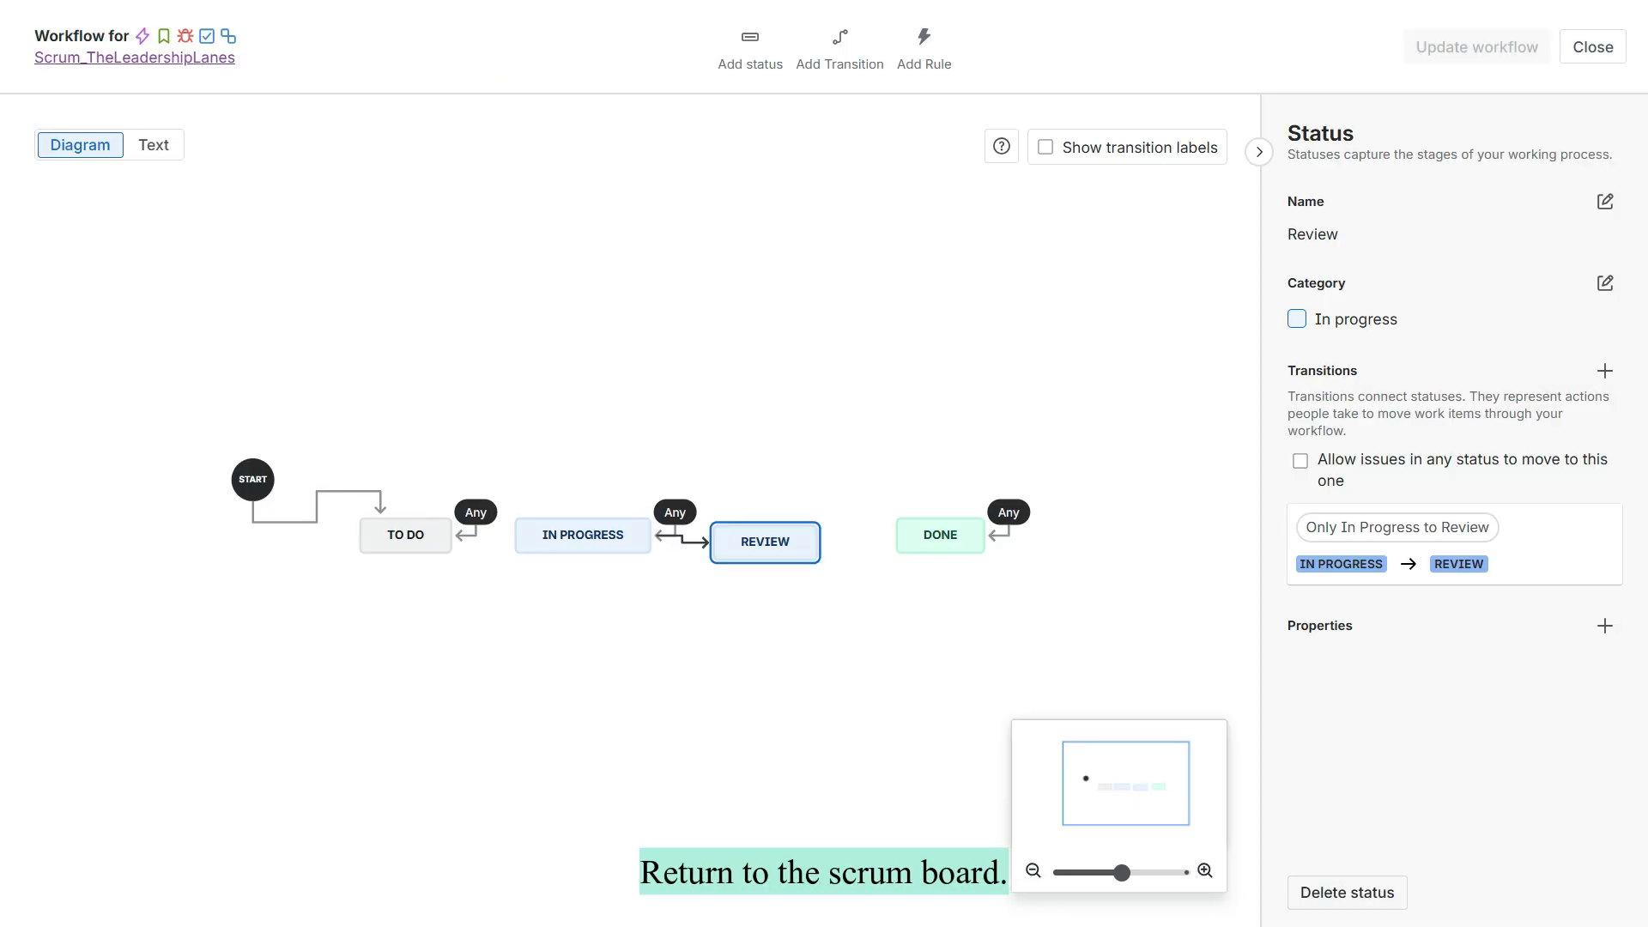
pyautogui.click(1592, 46)
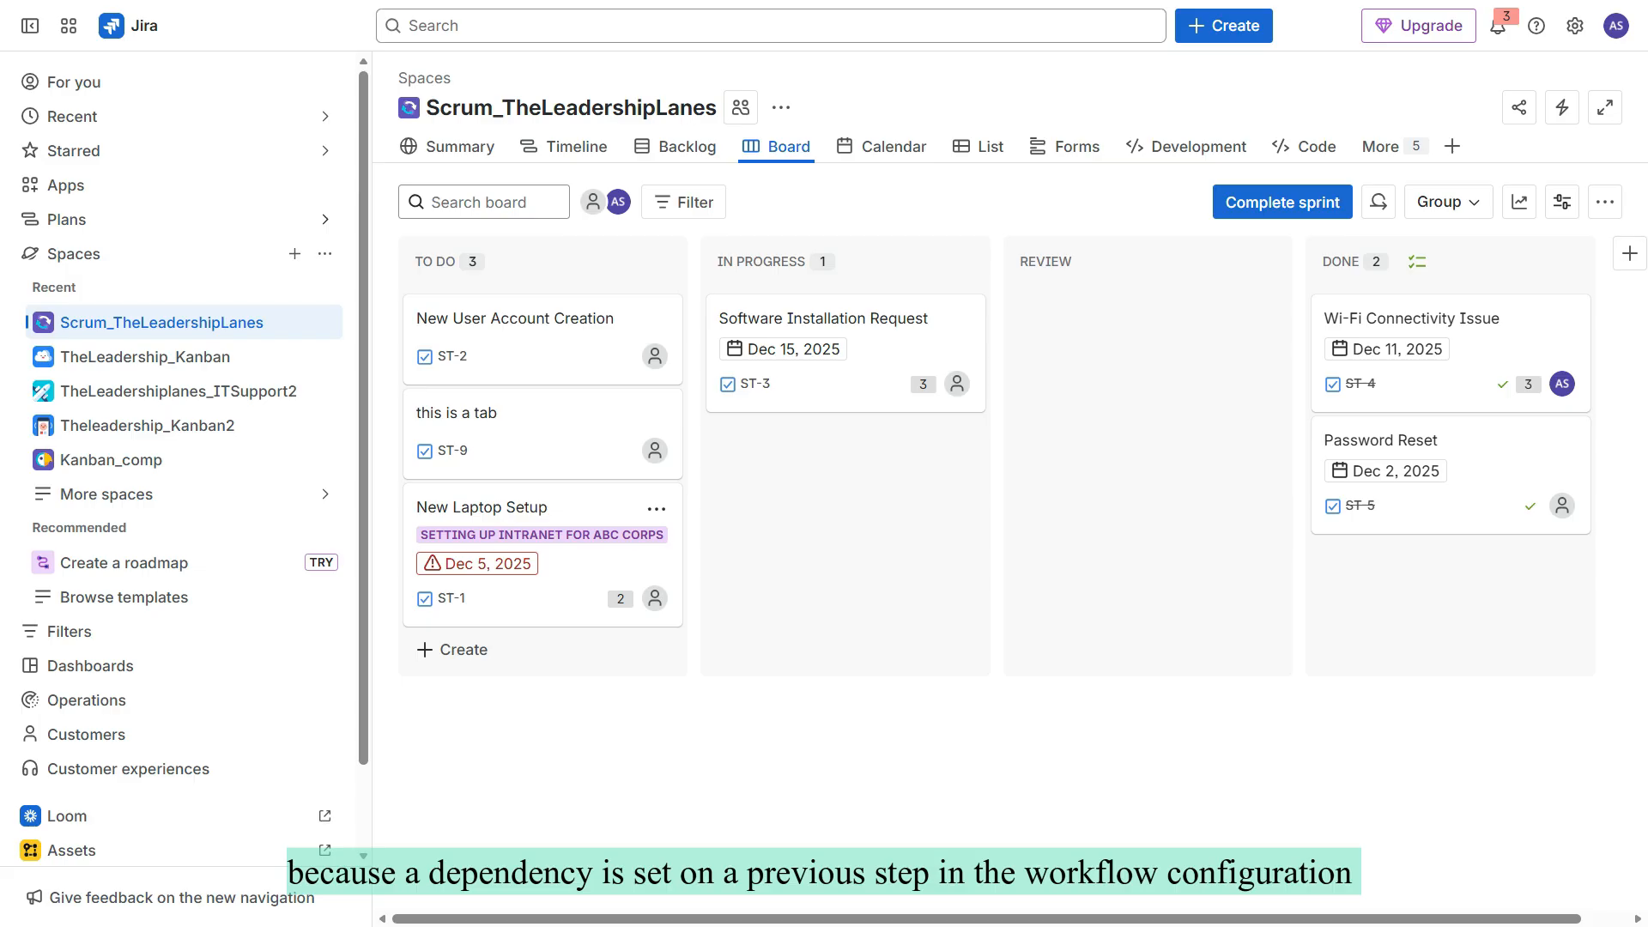
# - Move Software Installation Request from In Progress to Review and try to move New Laptop Setup from To Do straight to Review
pyautogui.moveTo(803, 331); pyautogui.dragTo(1154, 371)
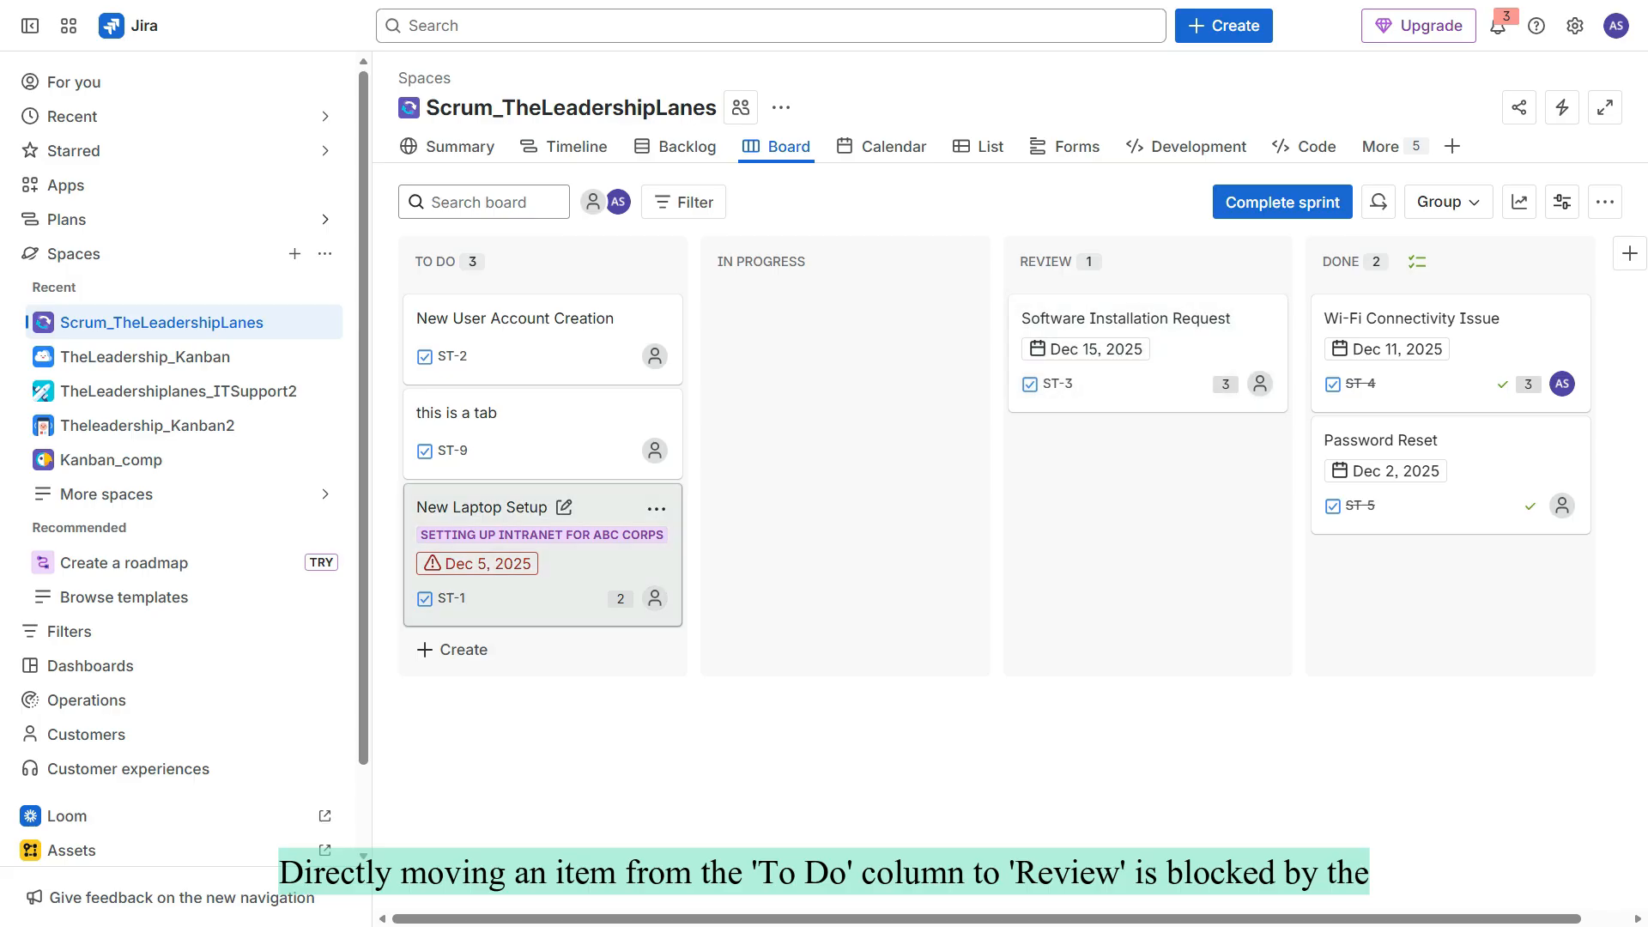
pyautogui.moveTo(515, 532); pyautogui.dragTo(1214, 482)
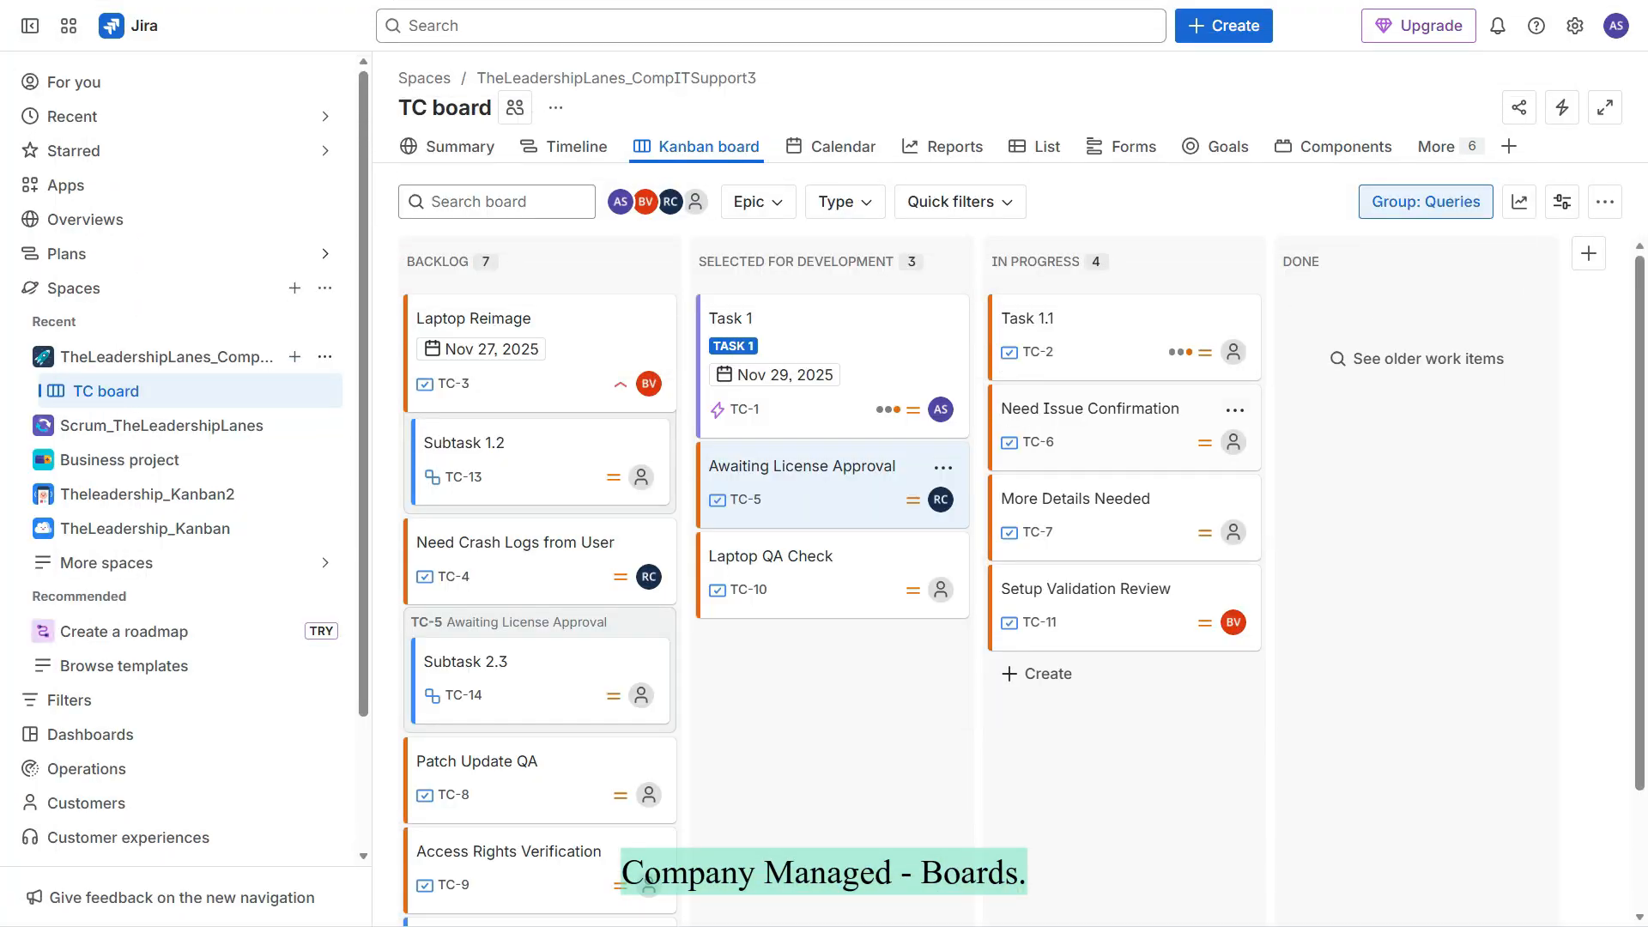
# - Open the card layout settings of TC board in the TheLeadershipLanes_CompITSupport3 space
pyautogui.click(325, 356)
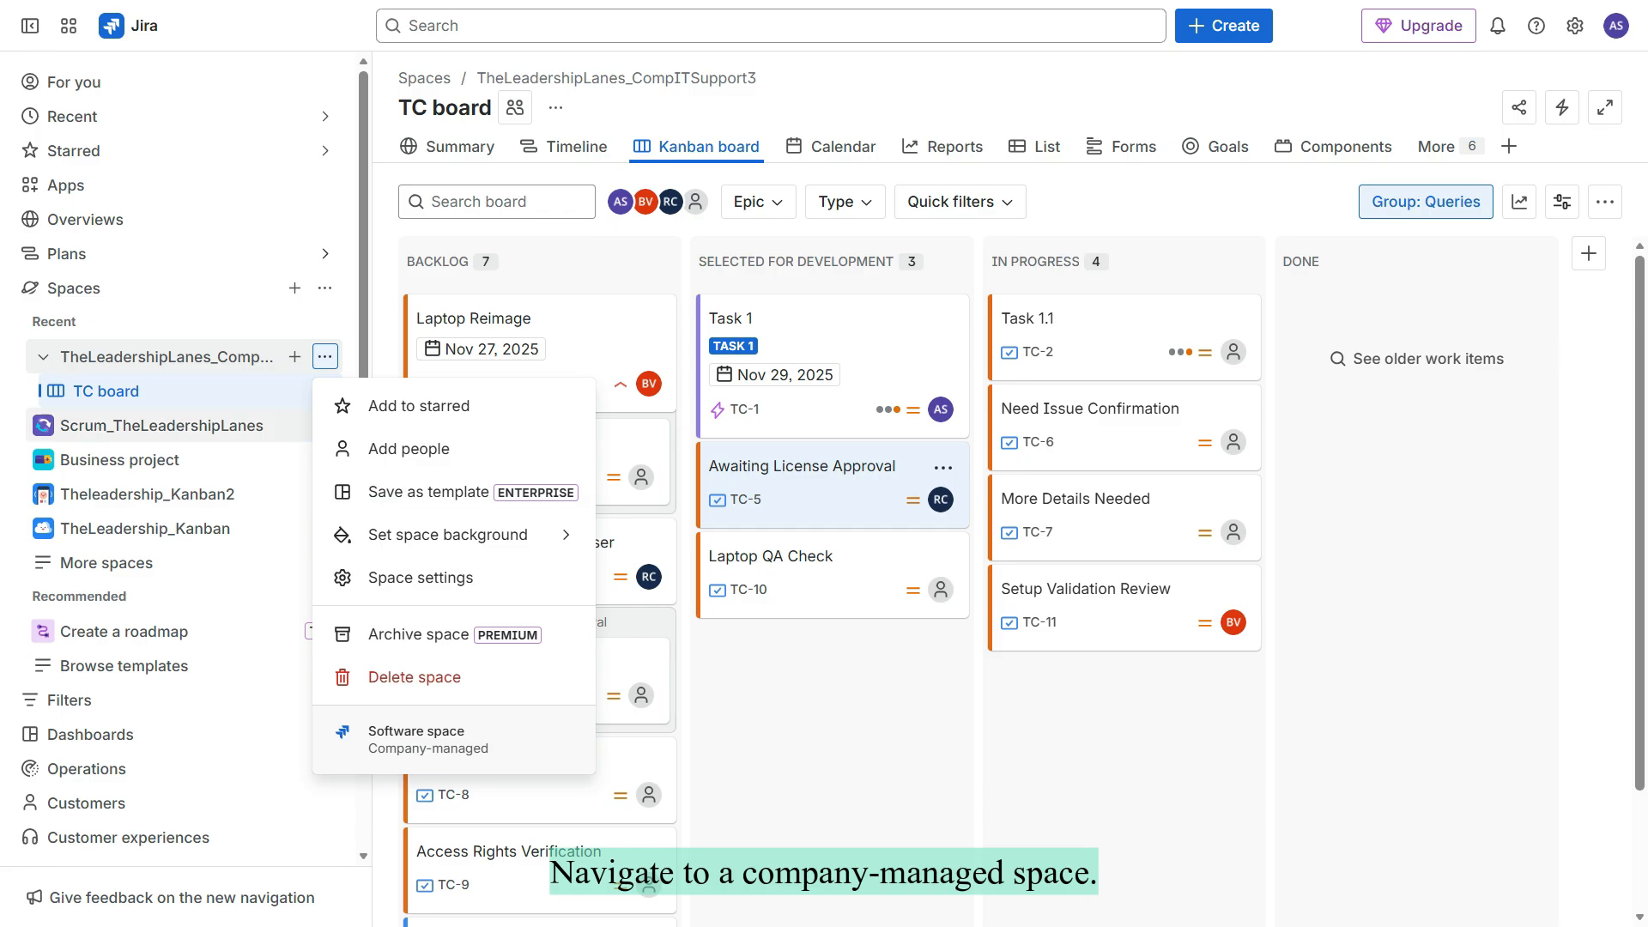
pyautogui.click(324, 391)
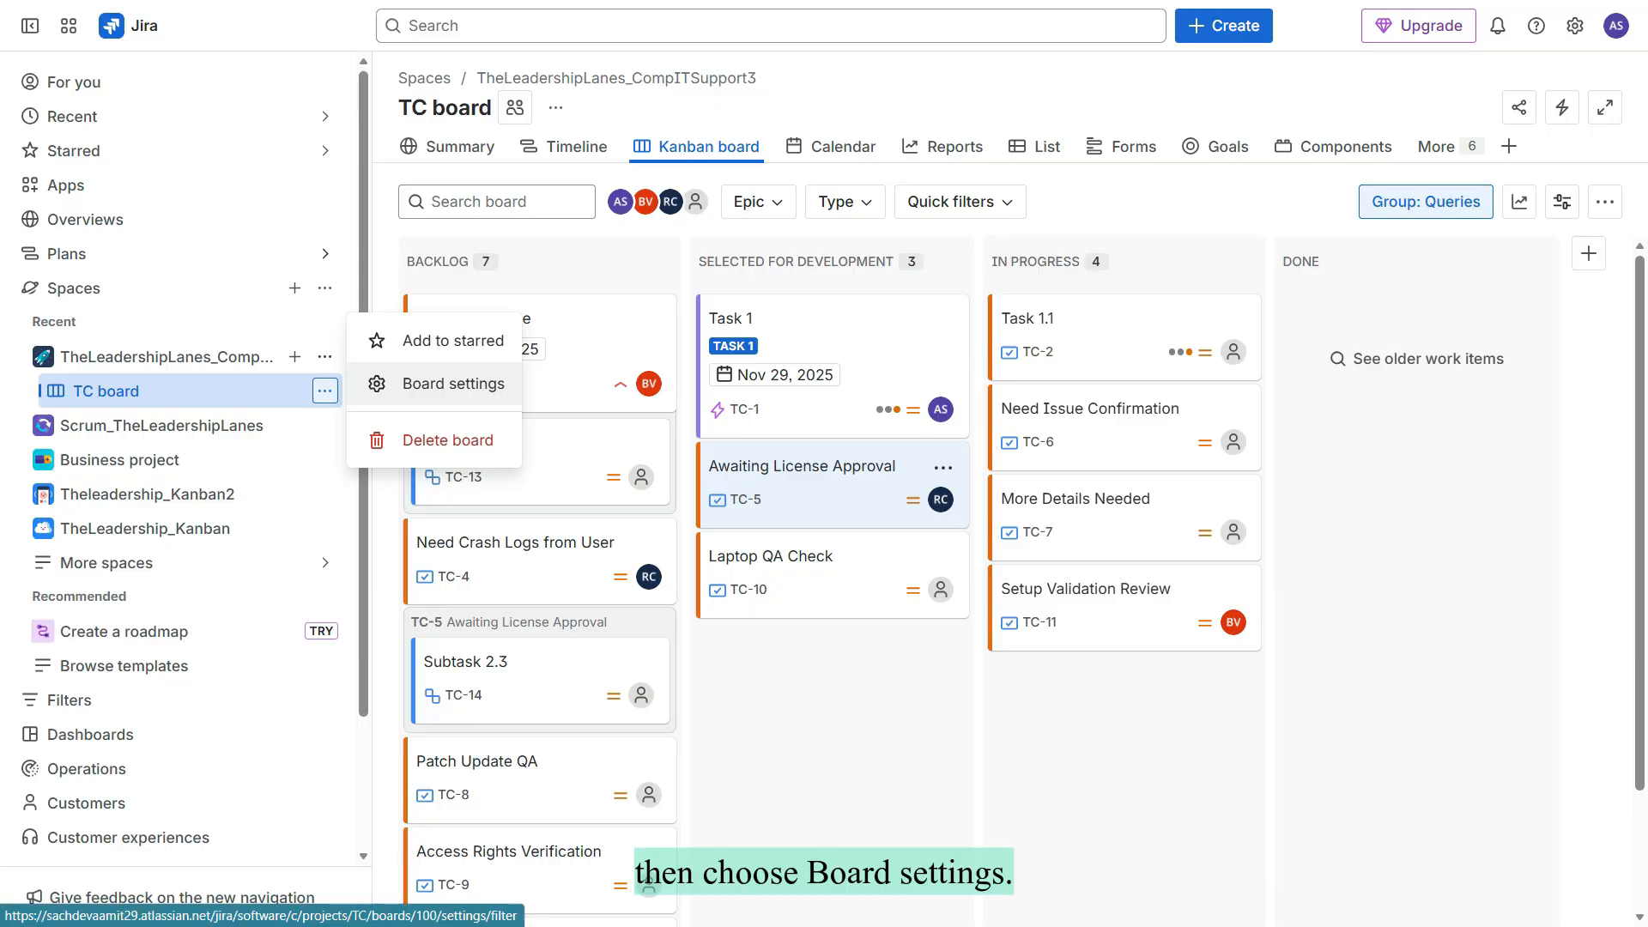
pyautogui.click(453, 384)
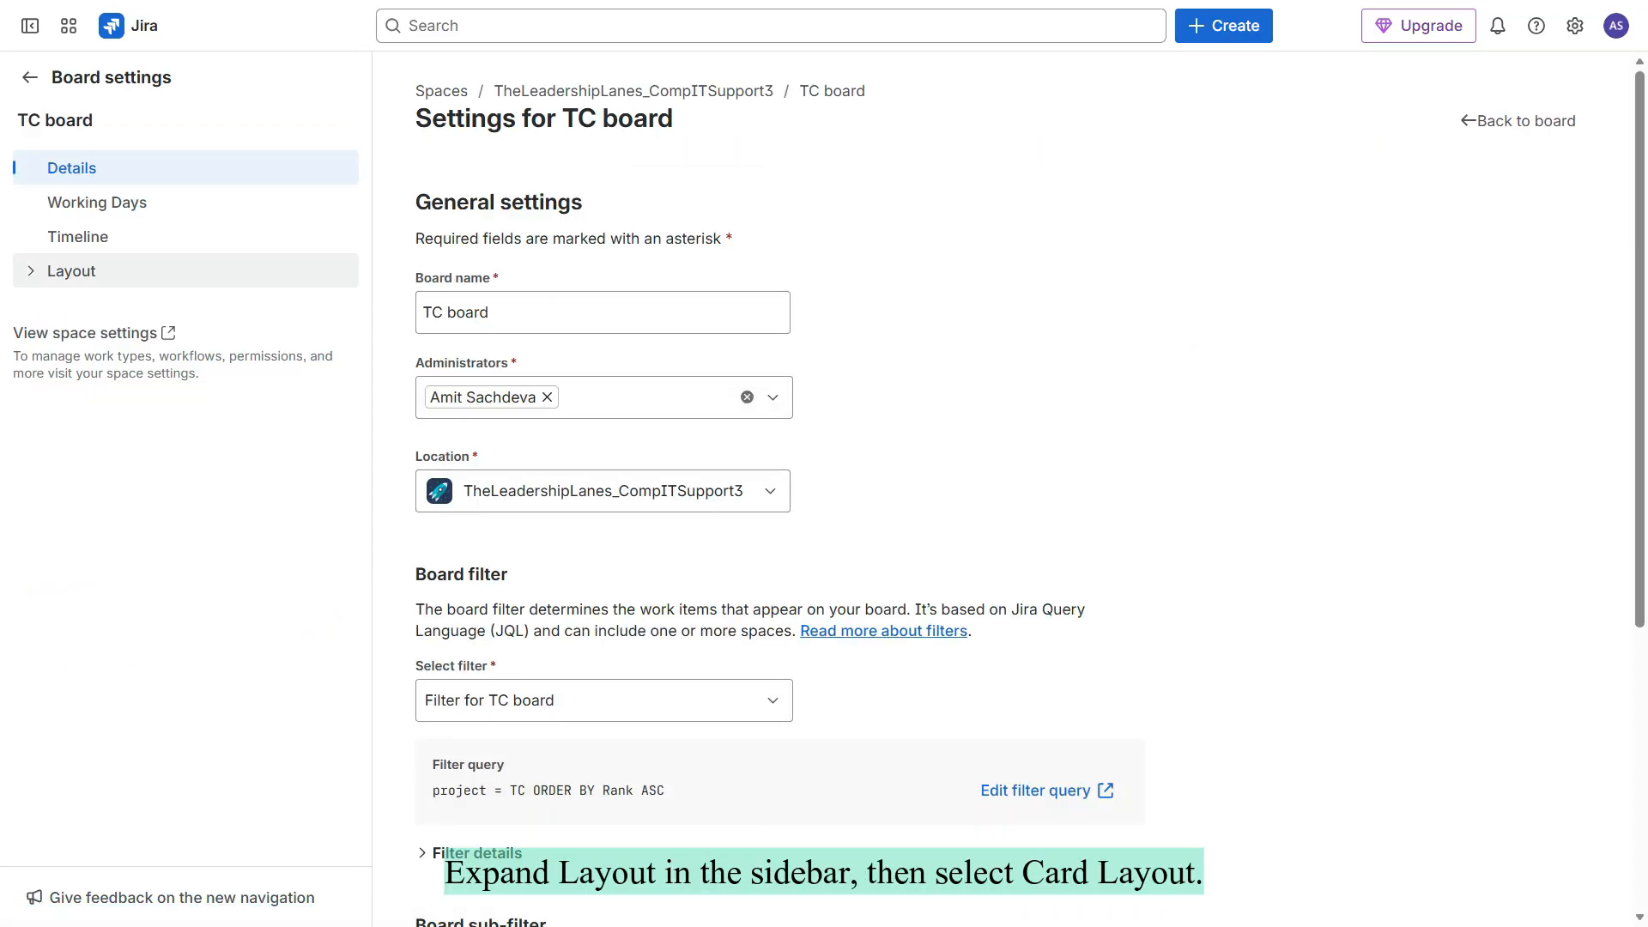
pyautogui.click(71, 270)
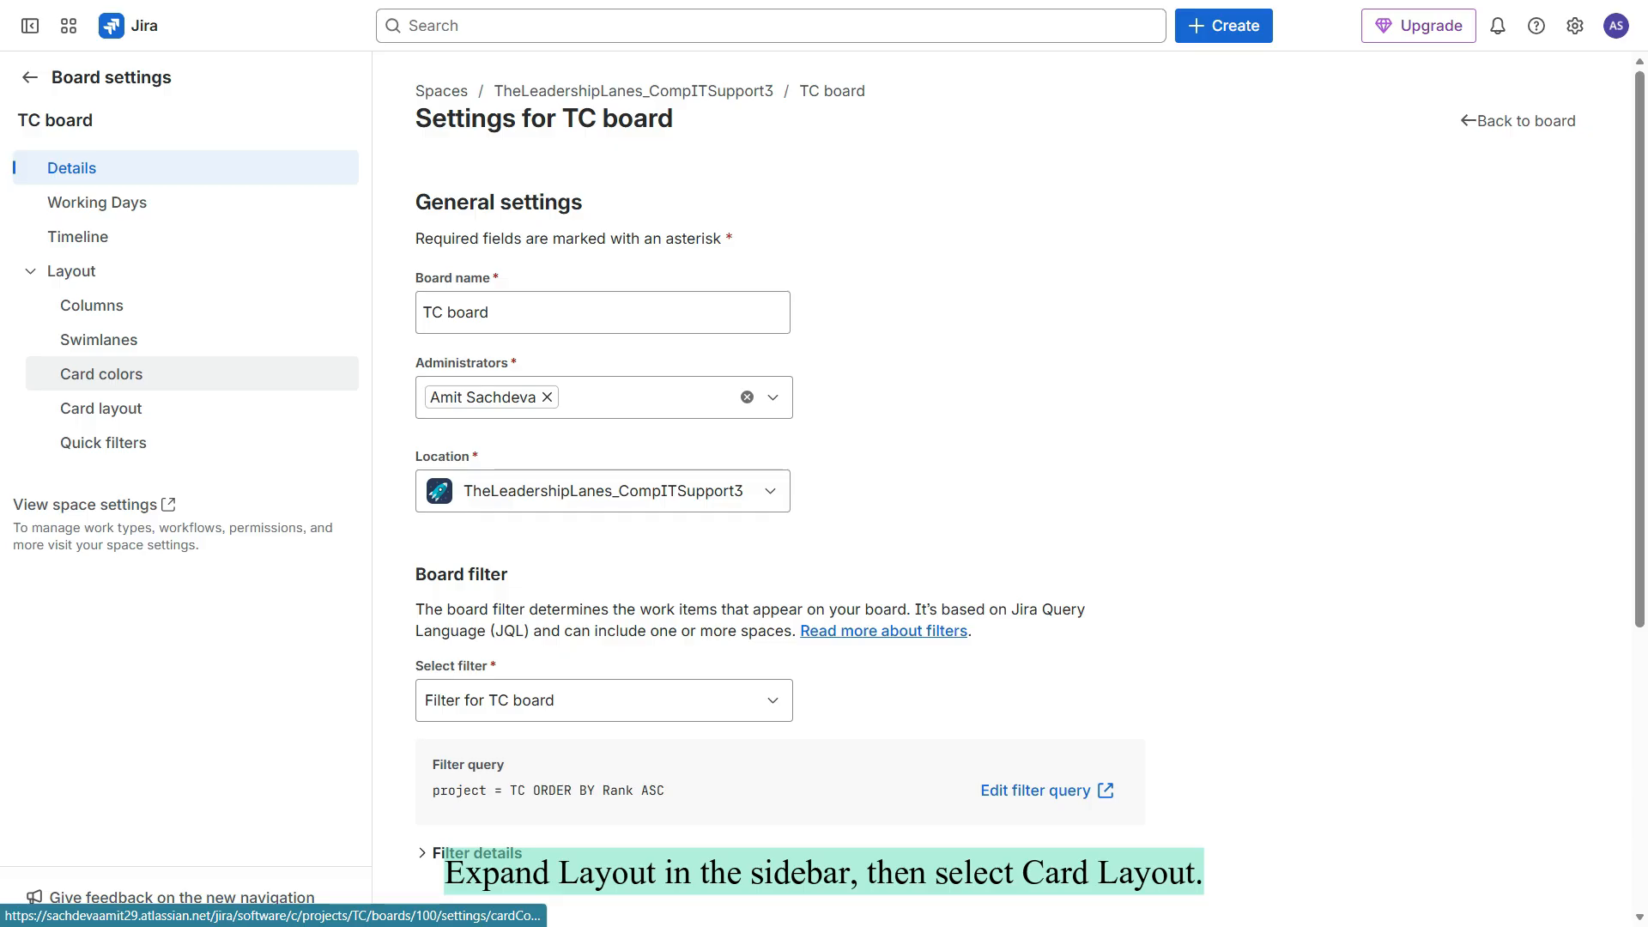
pyautogui.click(101, 408)
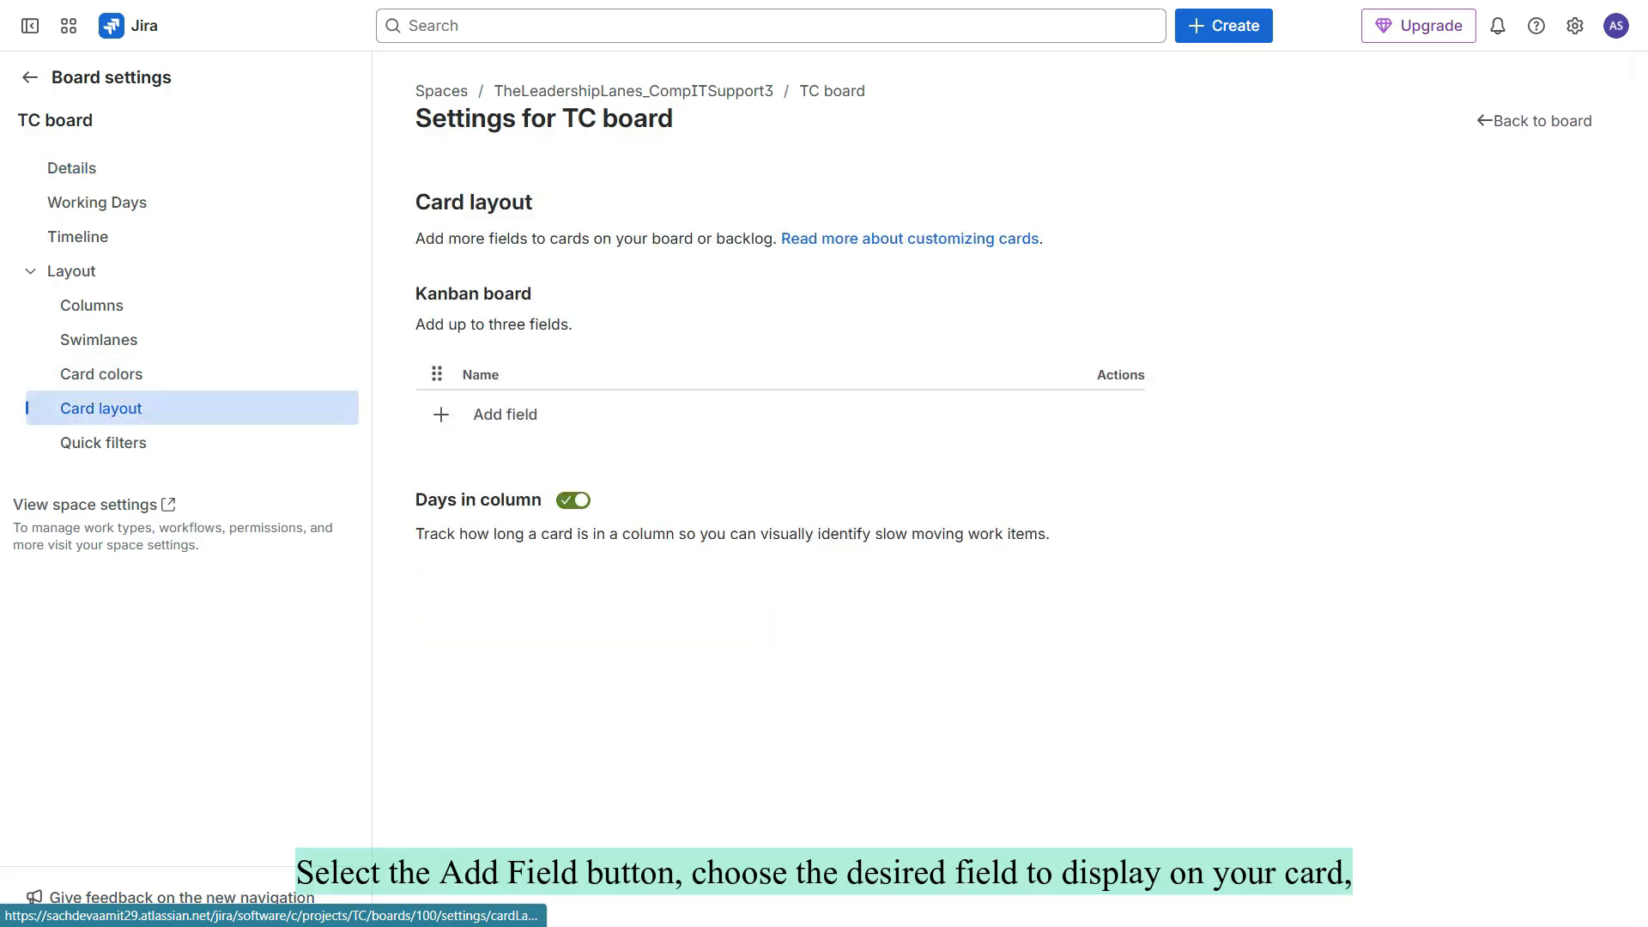
# - Add the Assignee, Sub-tasks and Linked Issues fields to the Kanban board cards and return to the board
pyautogui.click(505, 414)
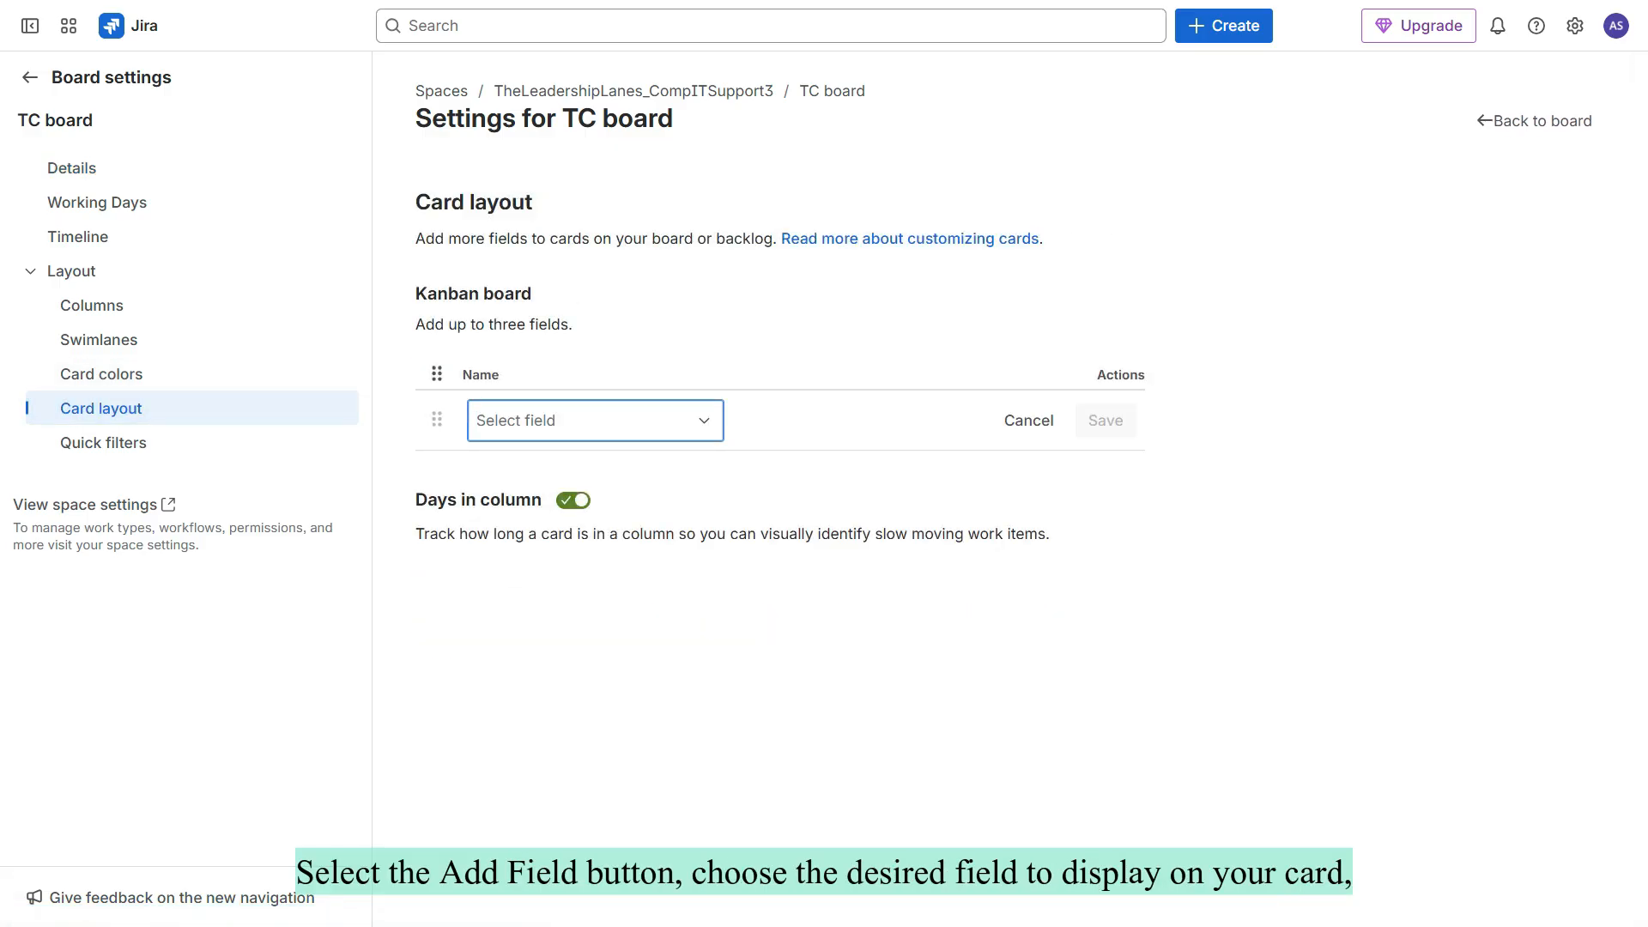
pyautogui.write('ass')
pyautogui.press('Return')
pyautogui.press('Return')
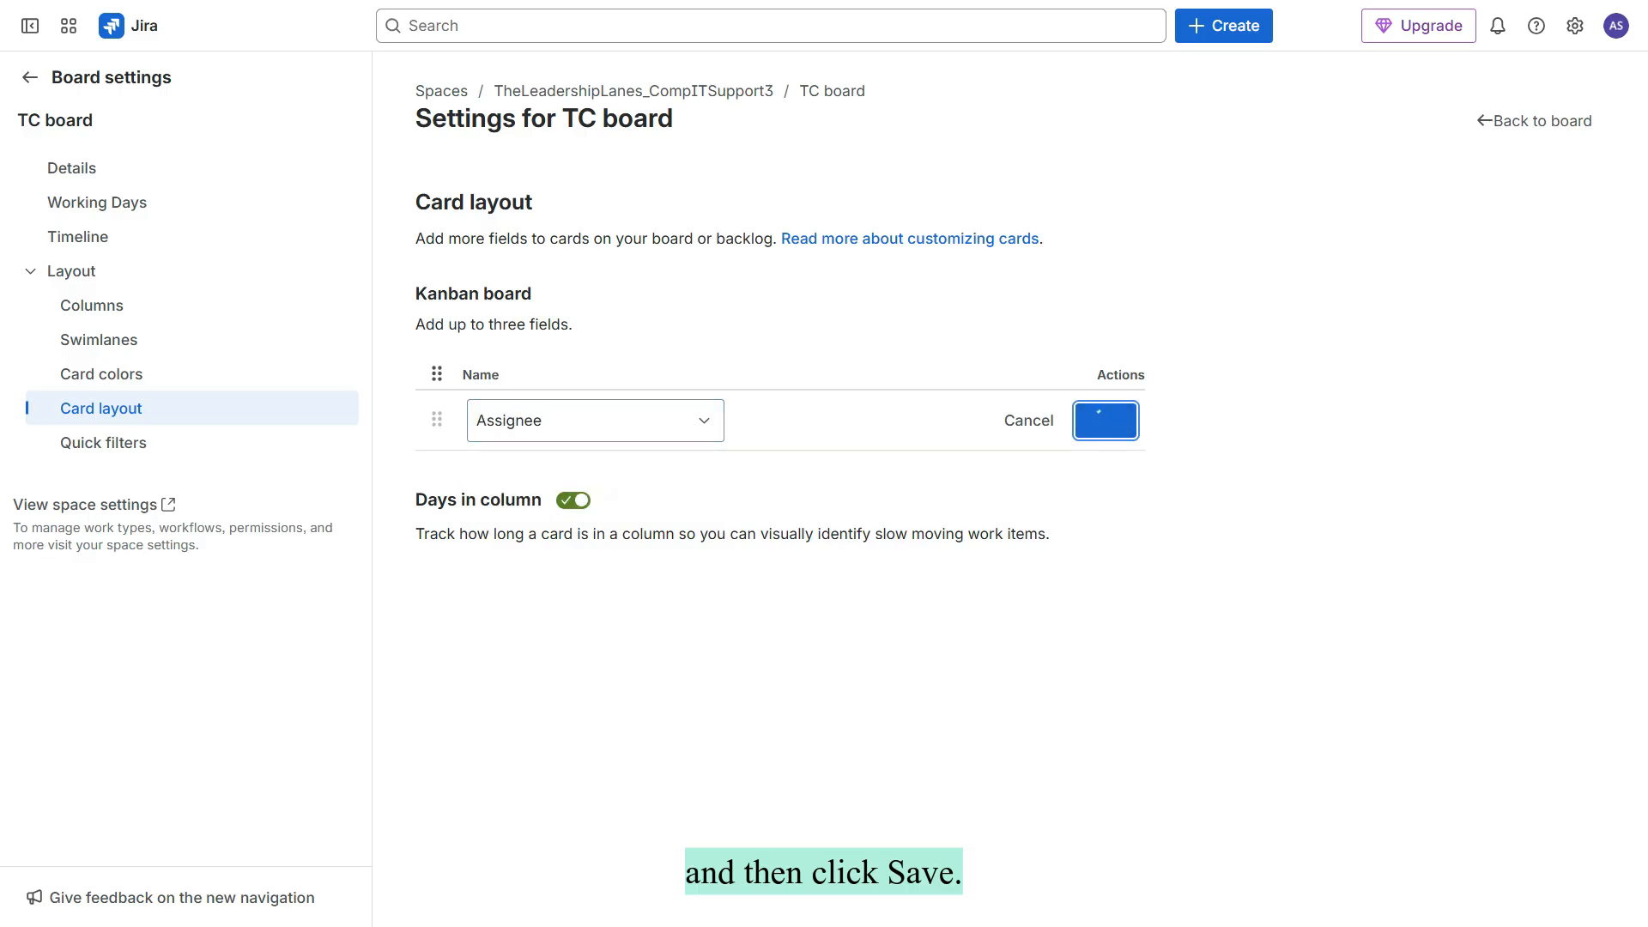
pyautogui.click(504, 463)
pyautogui.write('sub')
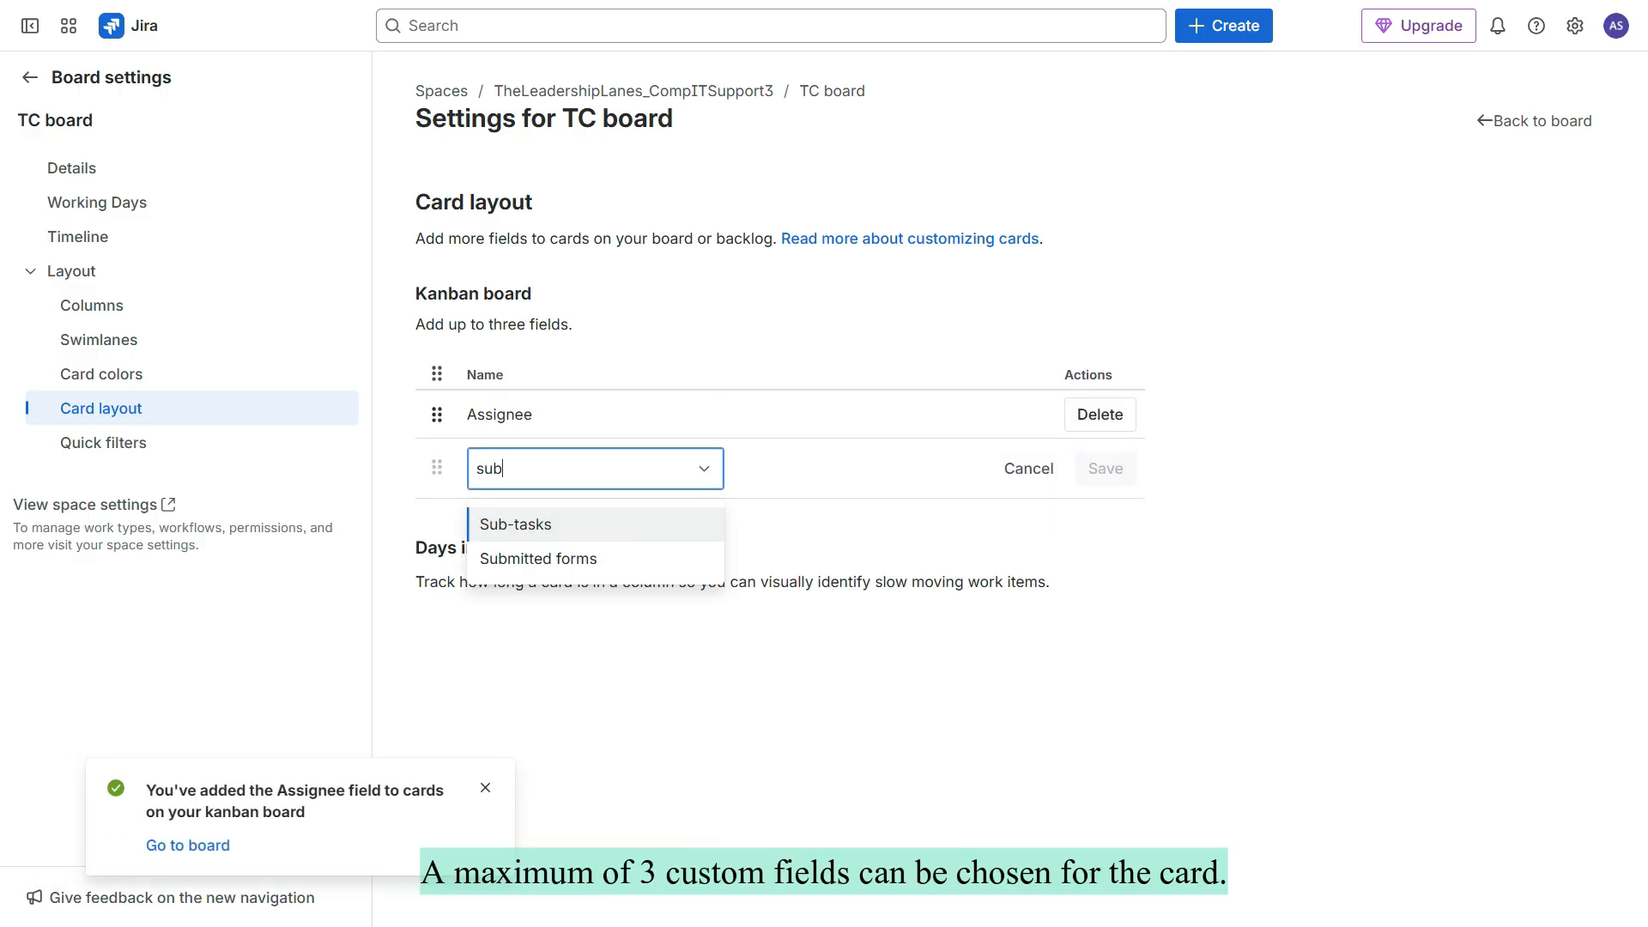
pyautogui.press('Return')
pyautogui.press('Return')
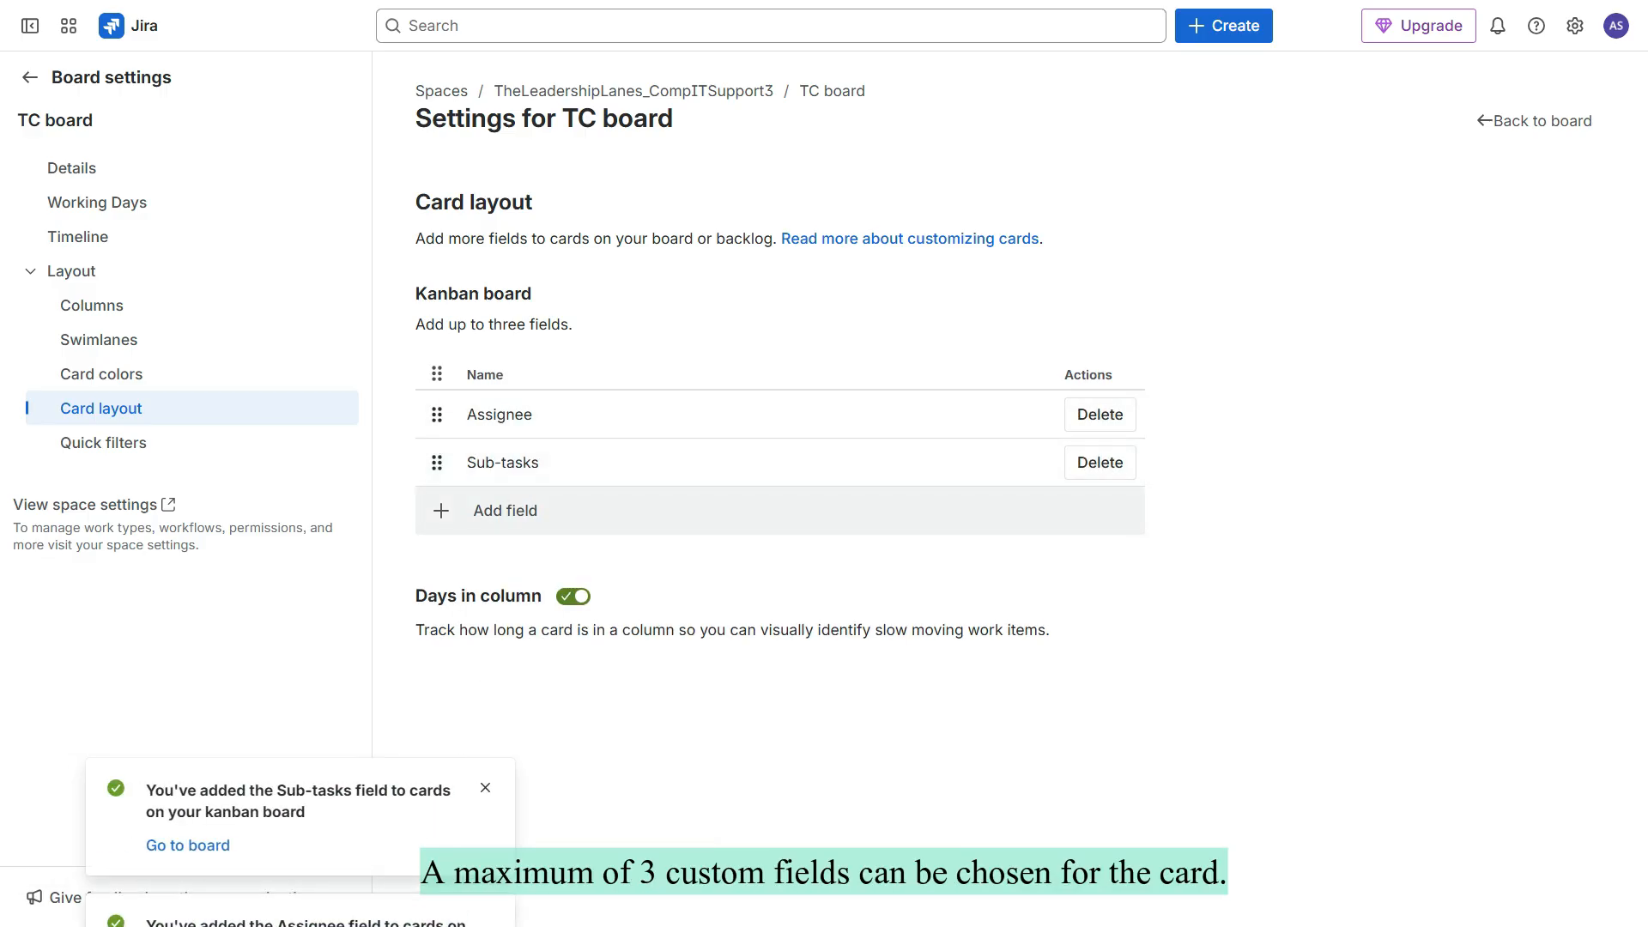
pyautogui.write('link')
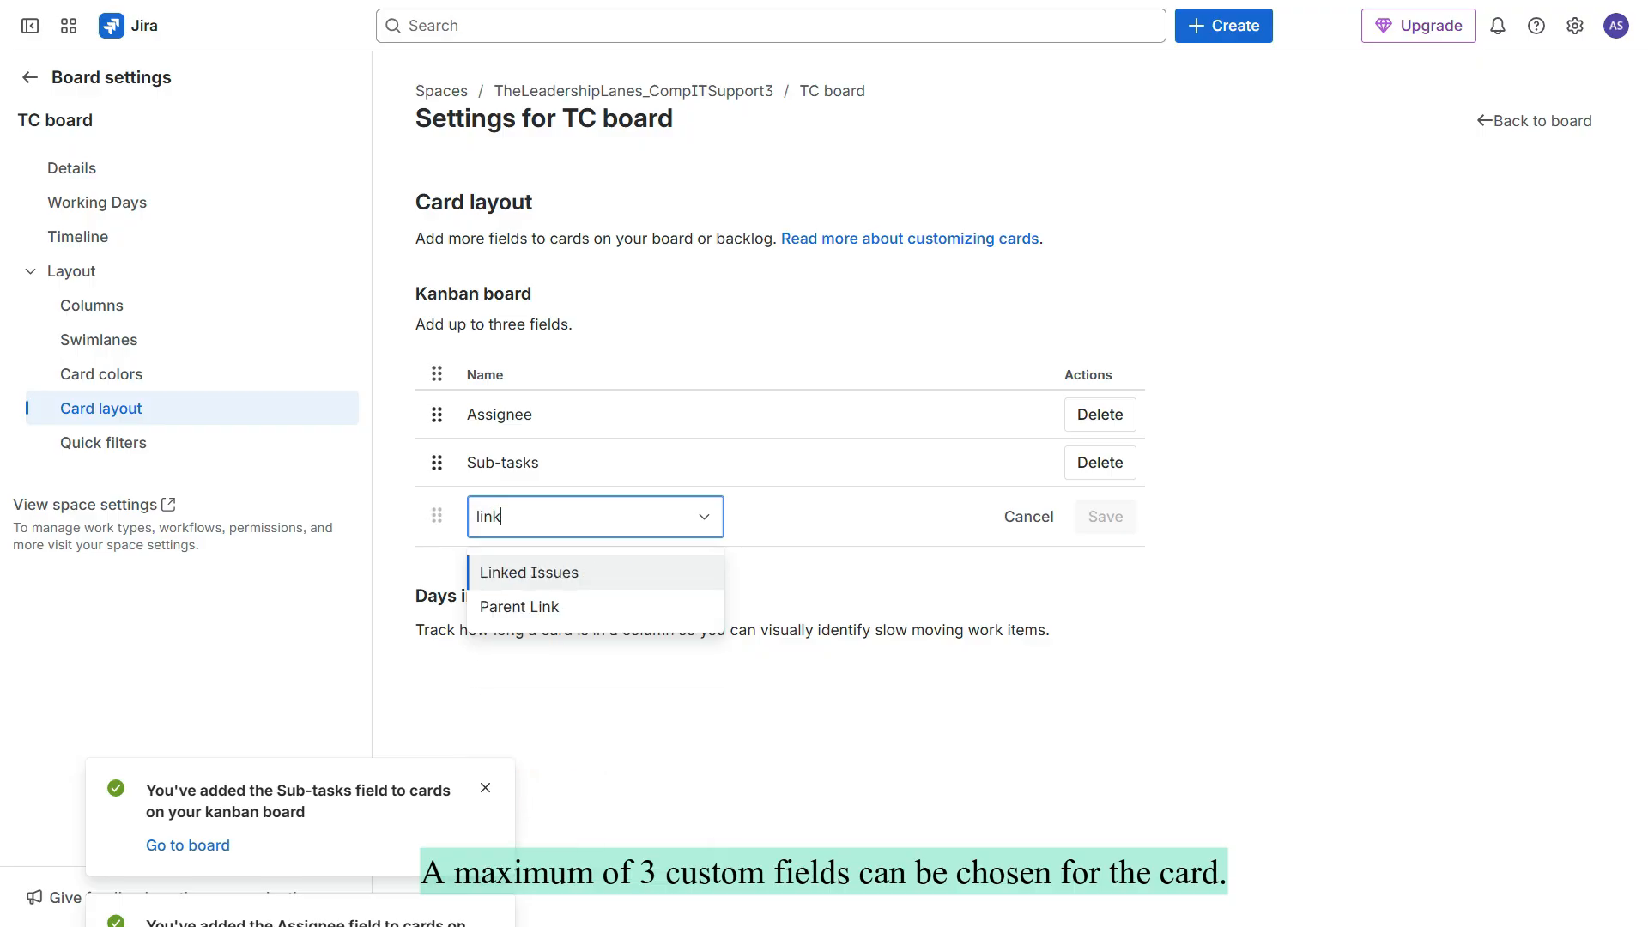
pyautogui.press('Return')
pyautogui.press('Return')
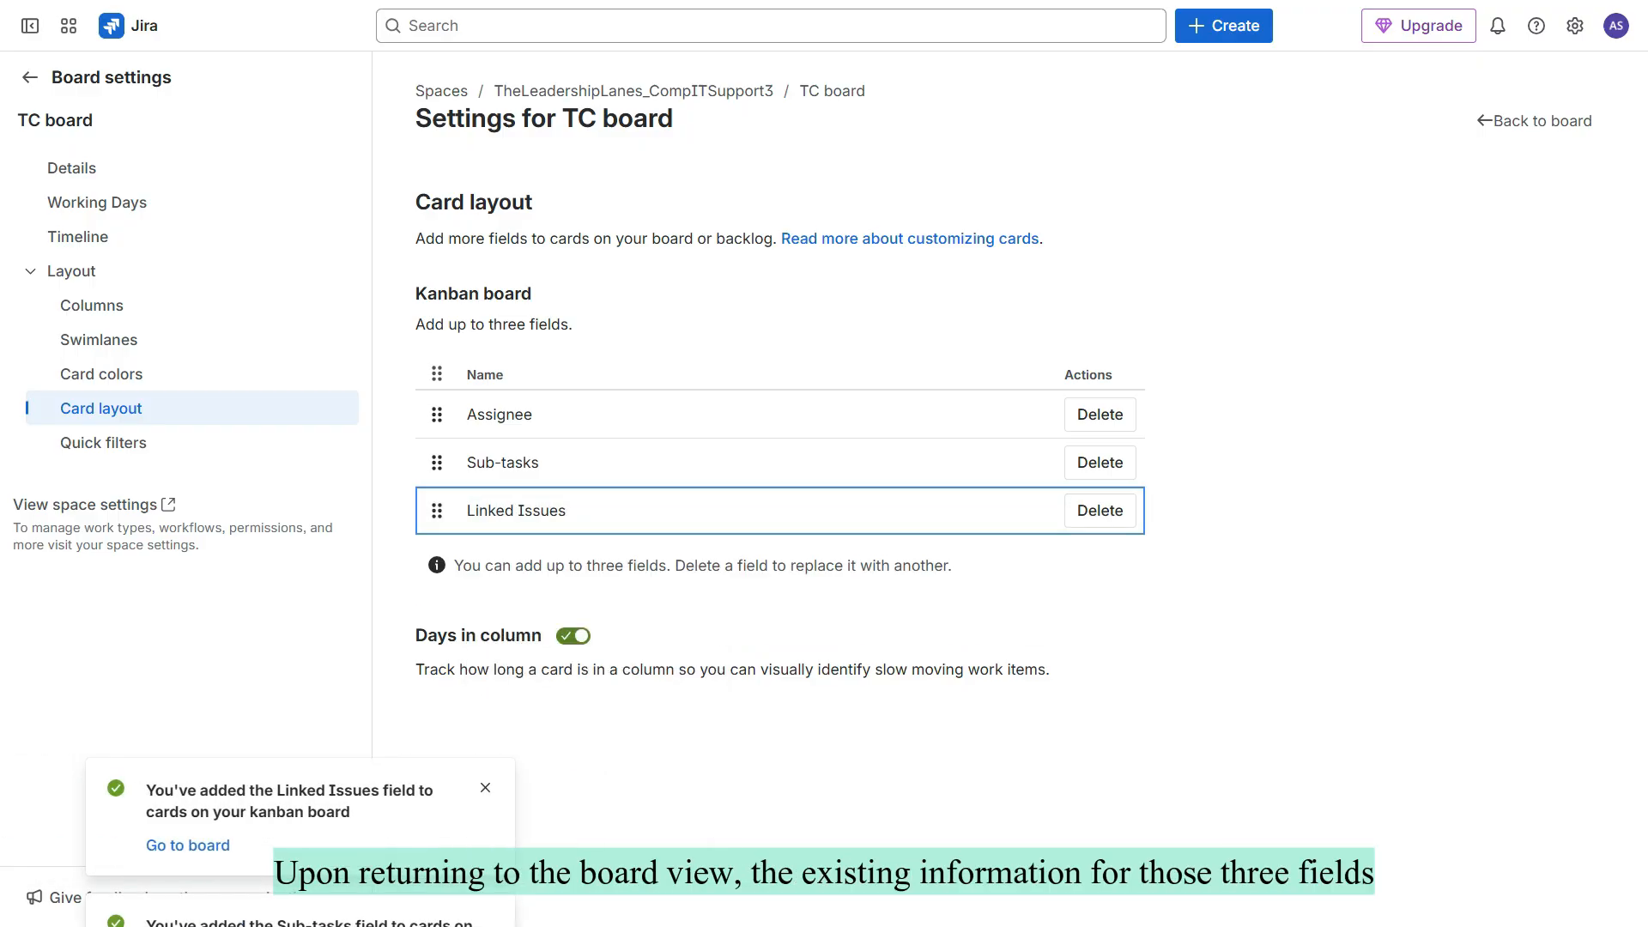
pyautogui.click(30, 77)
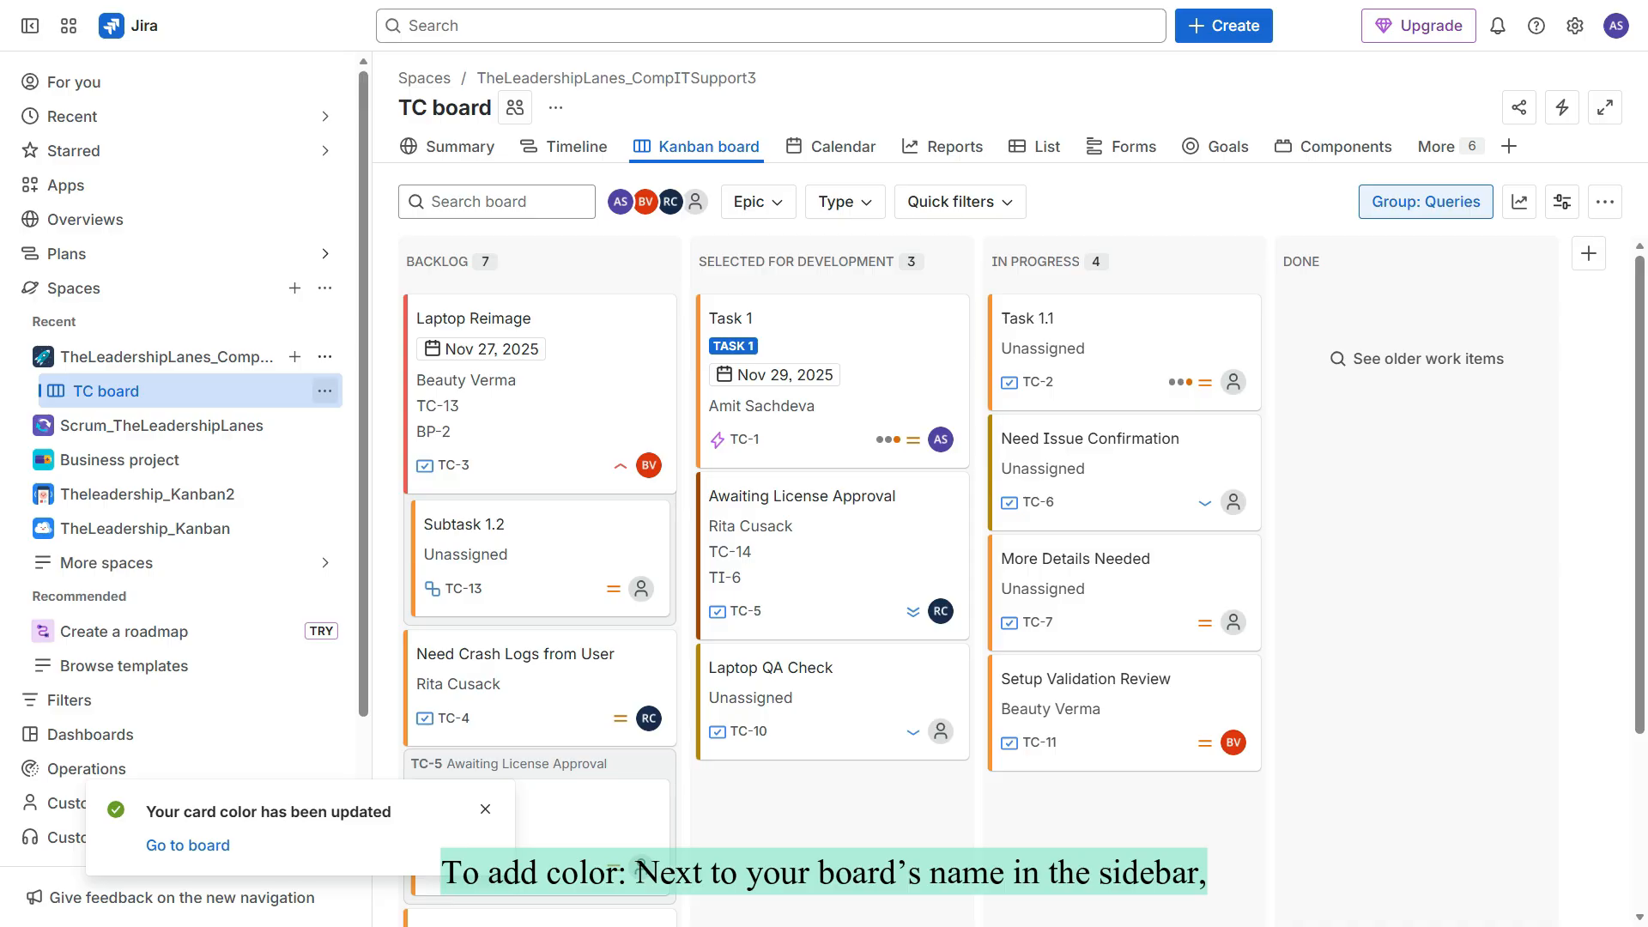
# - Open the card colors settings of TC board
pyautogui.click(324, 391)
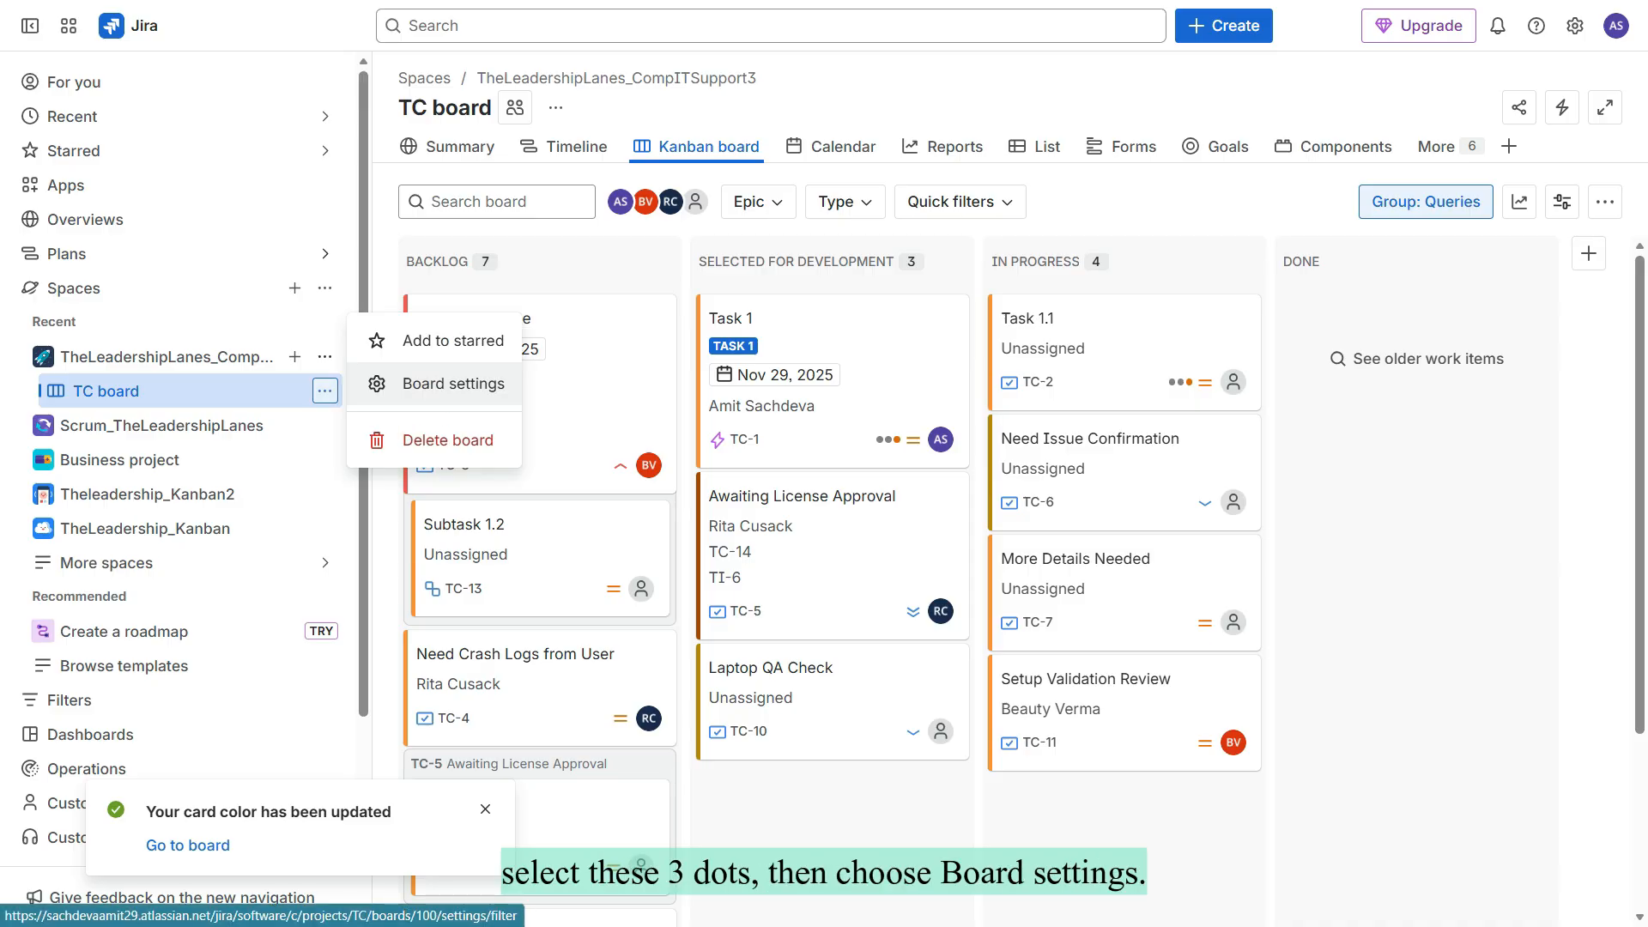
pyautogui.click(453, 384)
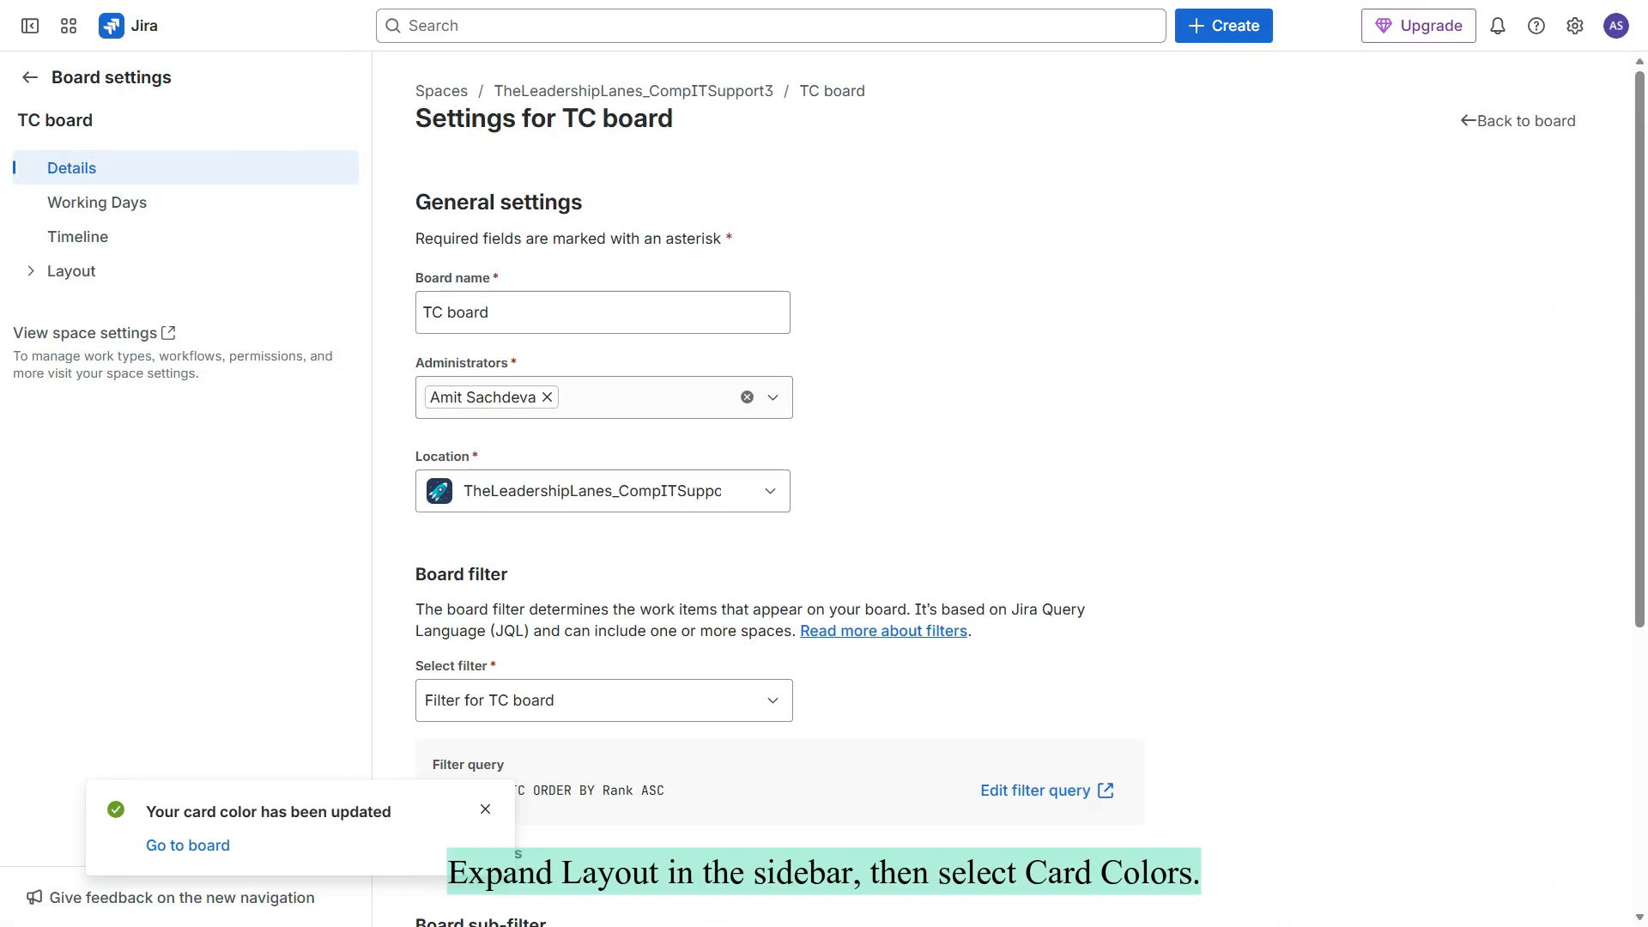
pyautogui.click(71, 271)
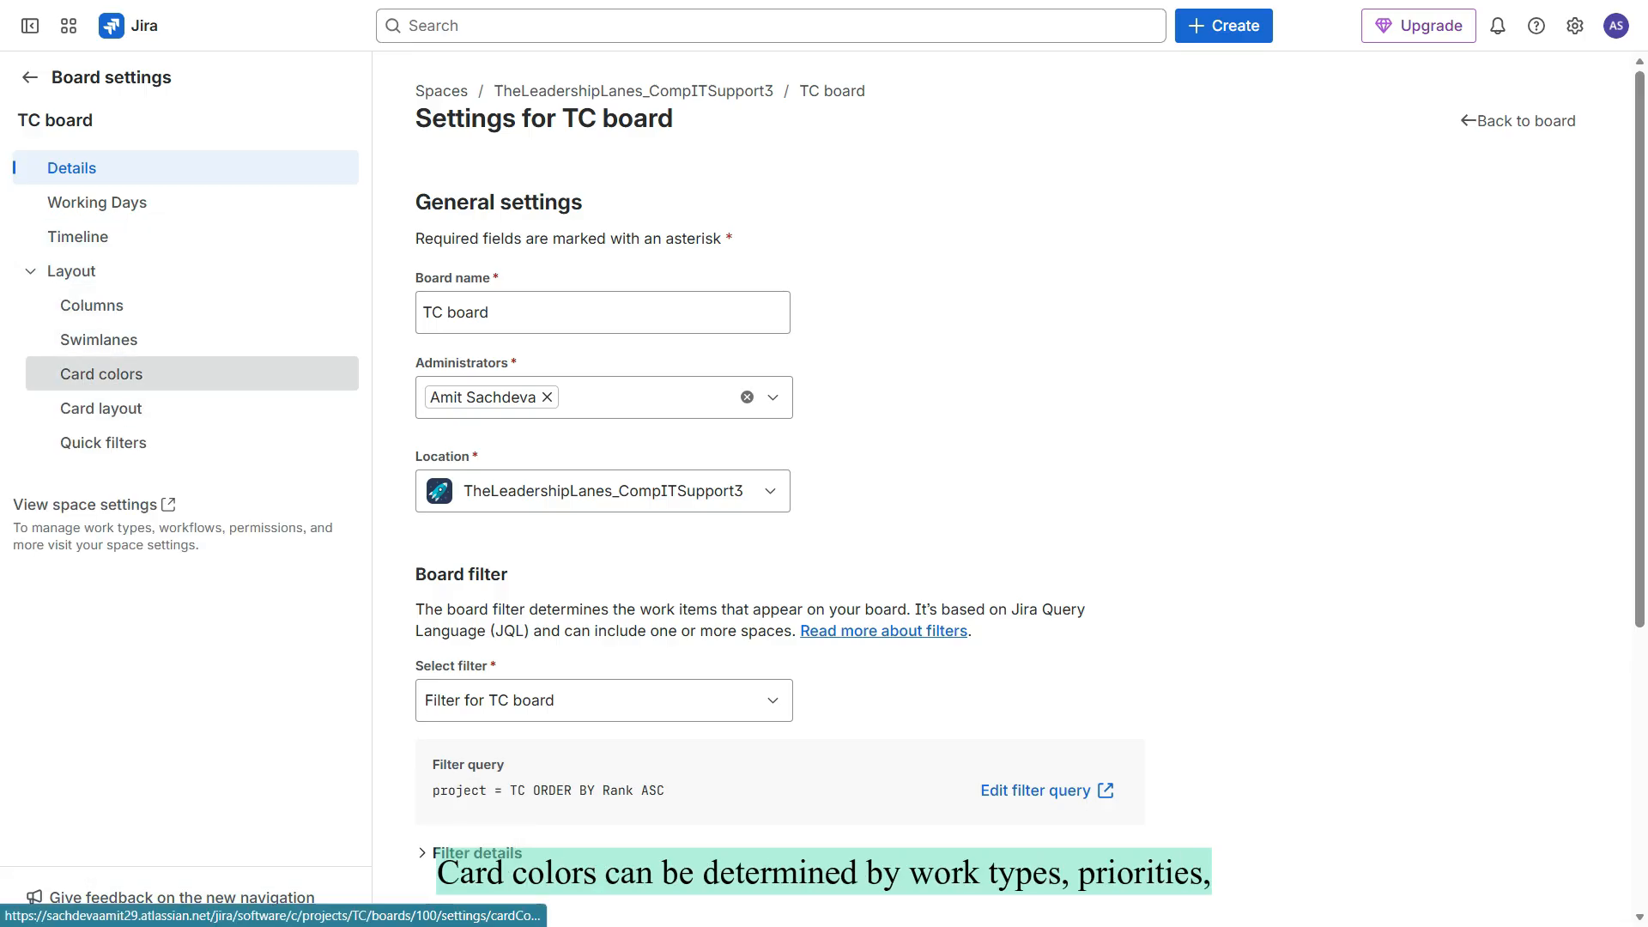
pyautogui.click(101, 373)
# - Switch the card color method to Assignee, on to Queries, and back to Priorities
pyautogui.click(539, 331)
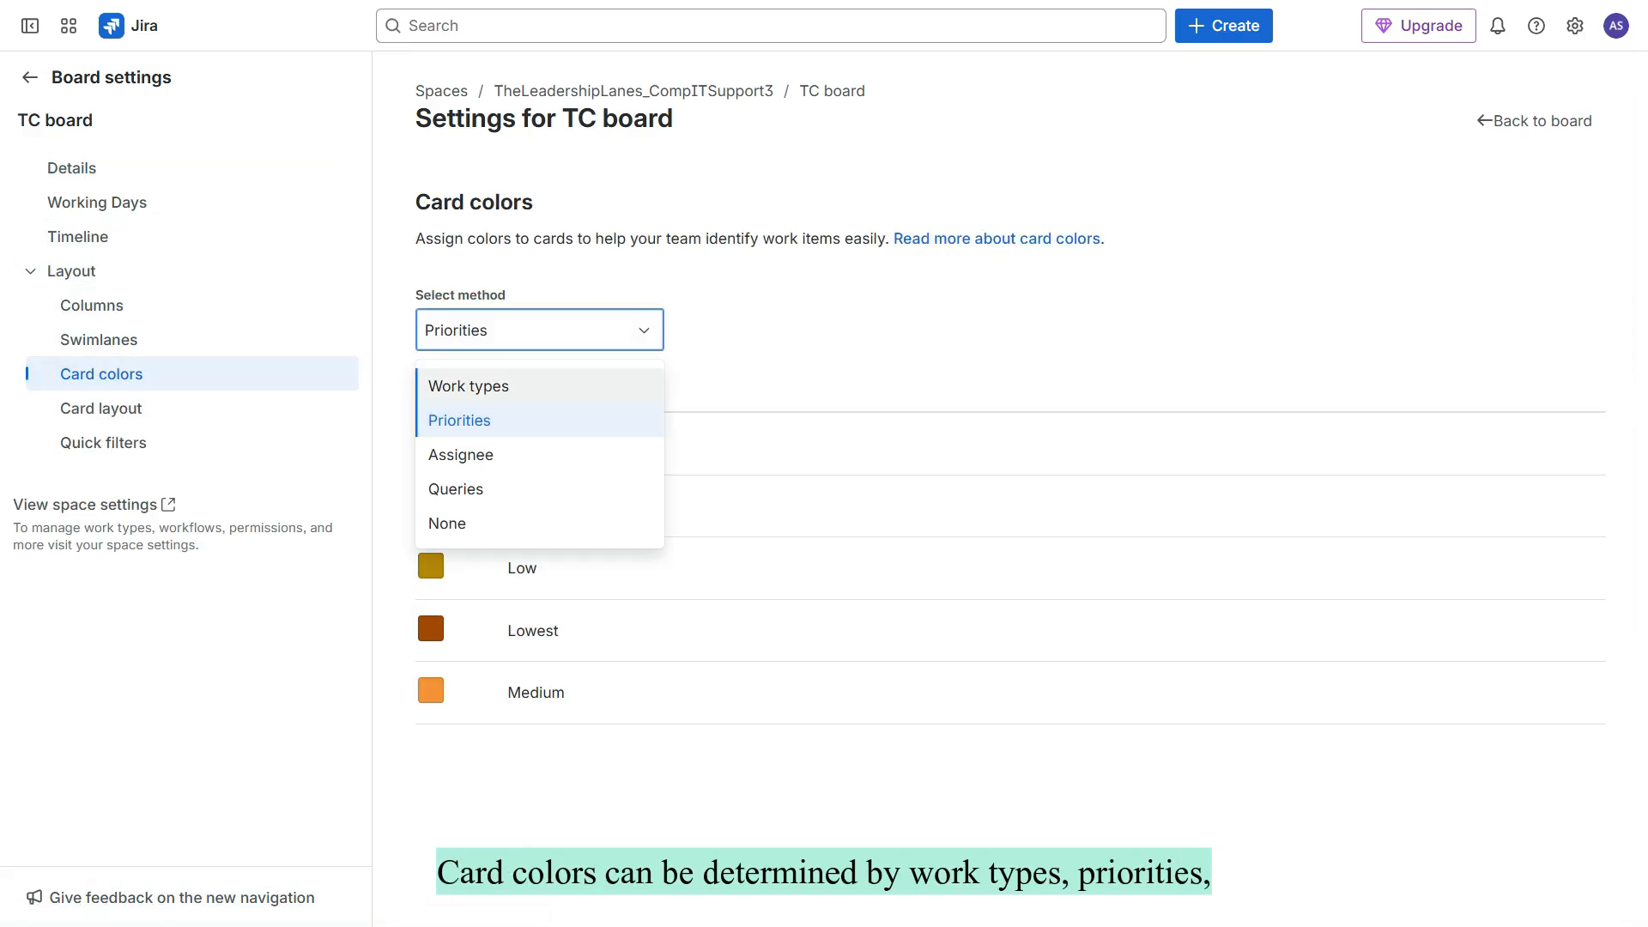
pyautogui.click(461, 455)
pyautogui.click(538, 331)
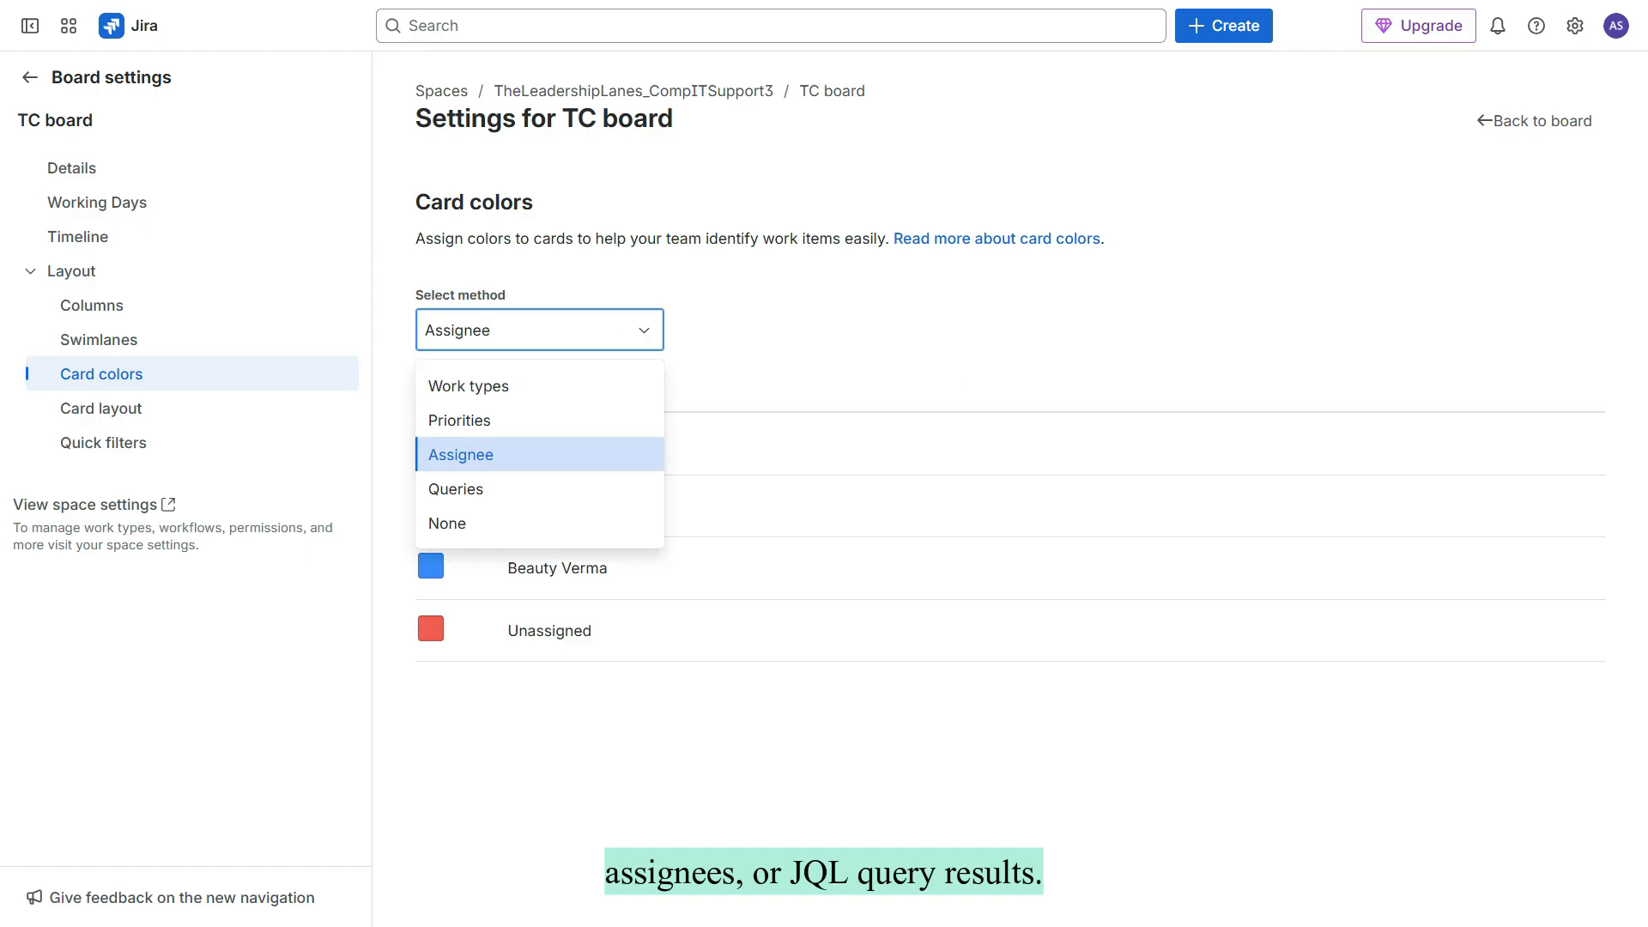
pyautogui.click(456, 490)
pyautogui.click(539, 331)
pyautogui.click(456, 417)
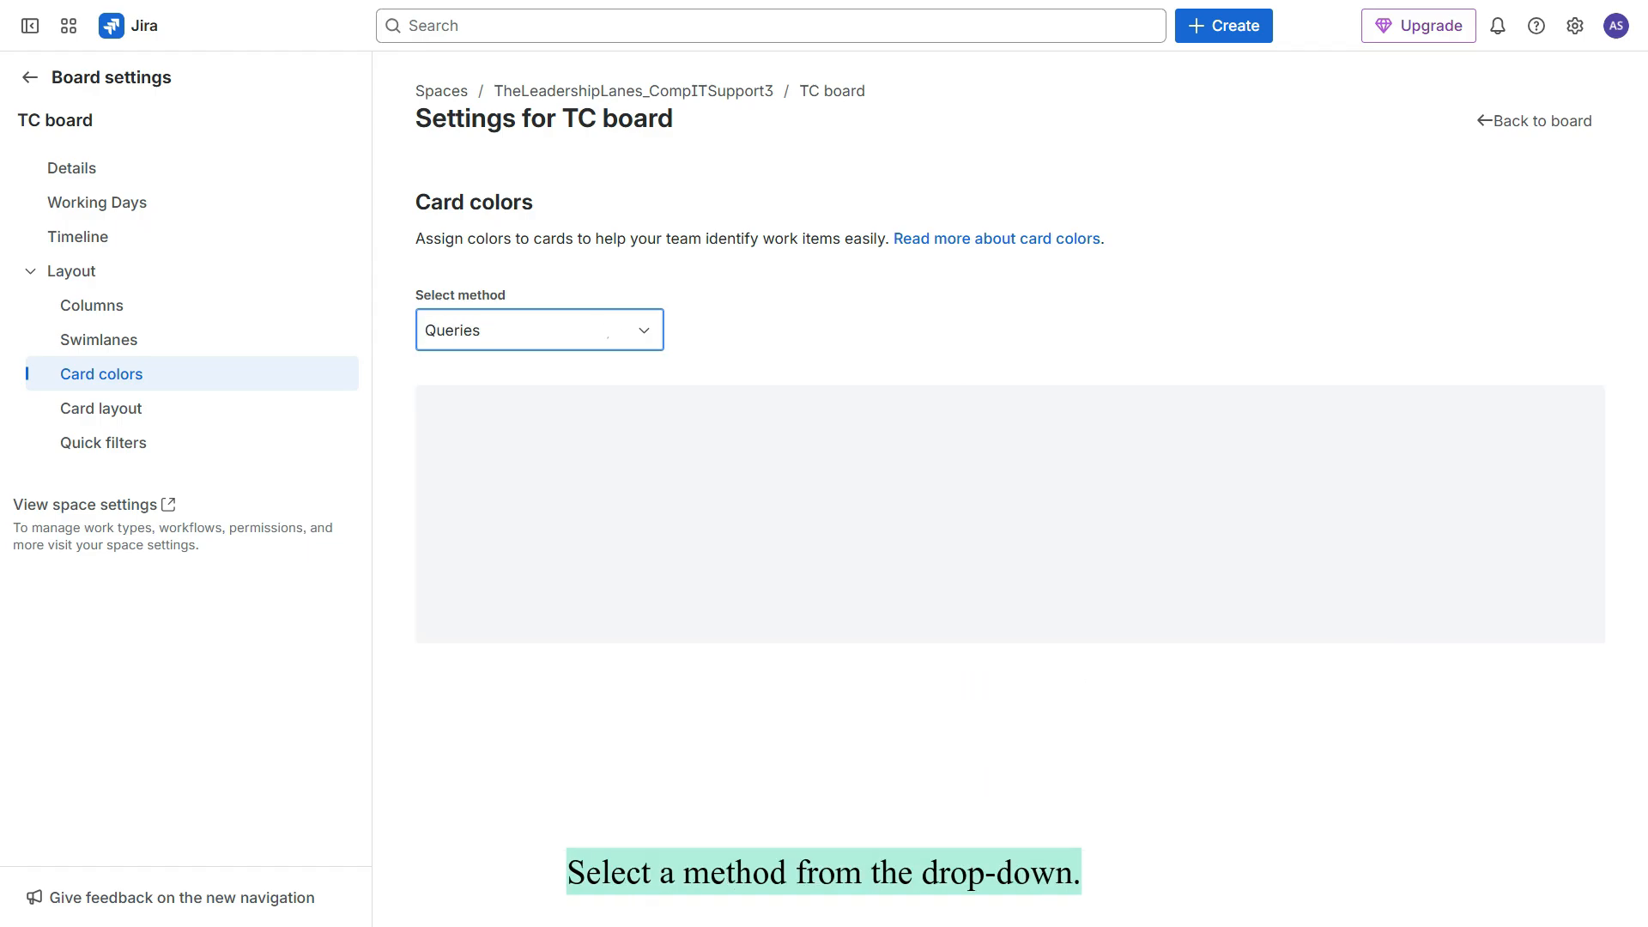
# - Set the card colors of the Highest, High and Low priorities to magenta, orange and blue respectively
pyautogui.click(431, 441)
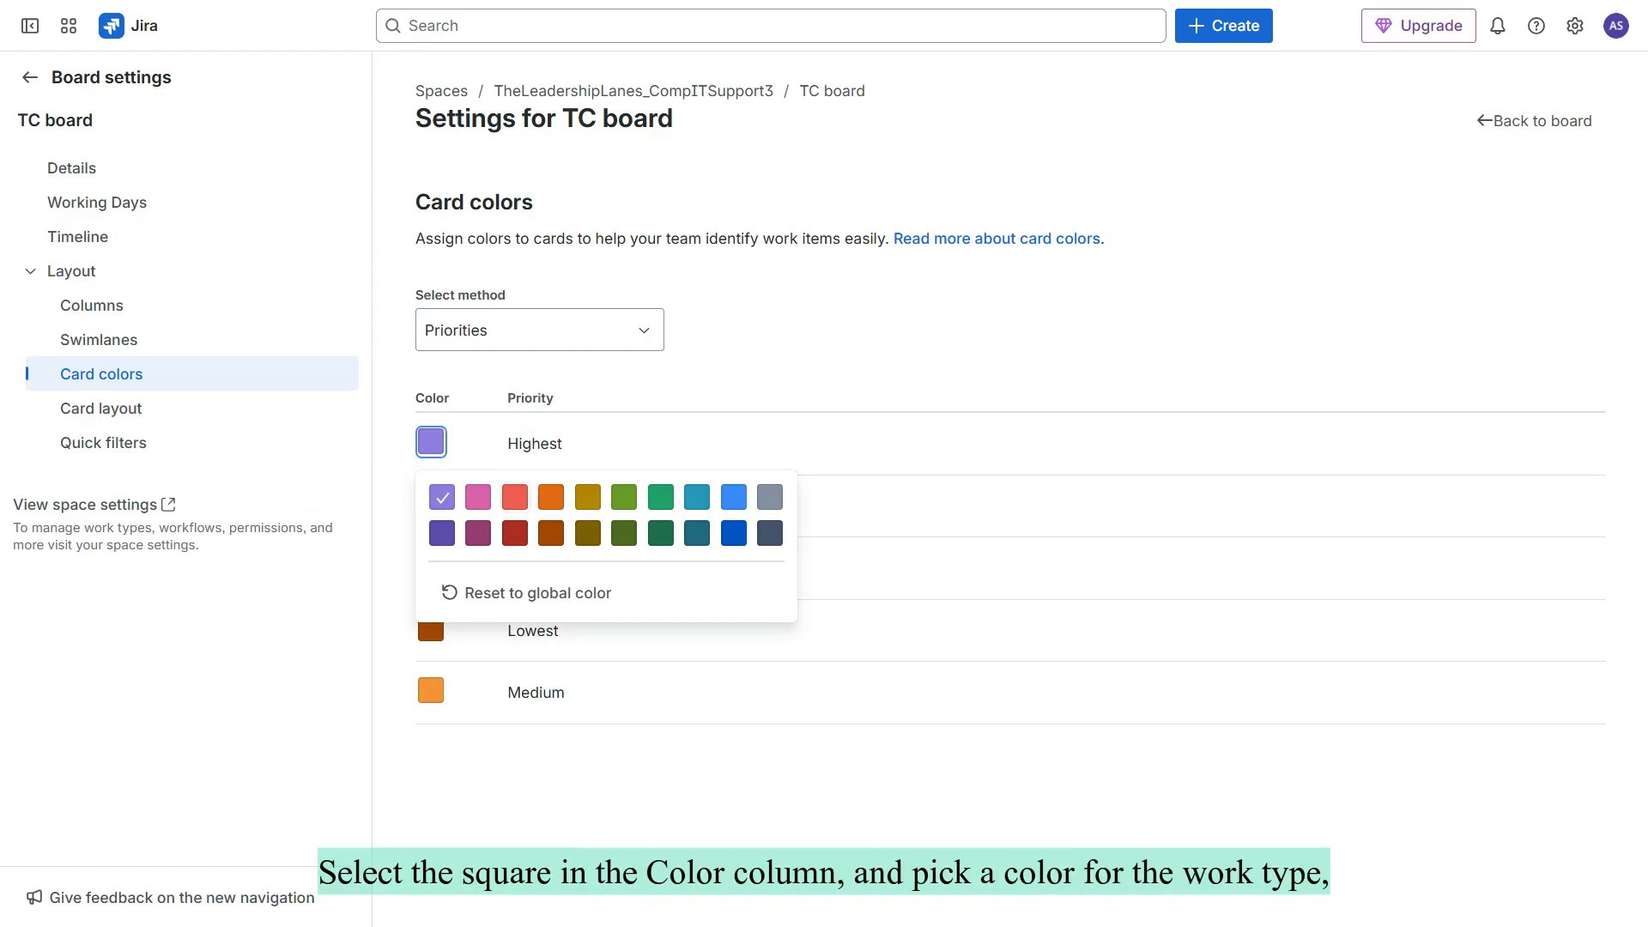
pyautogui.click(478, 497)
pyautogui.click(431, 503)
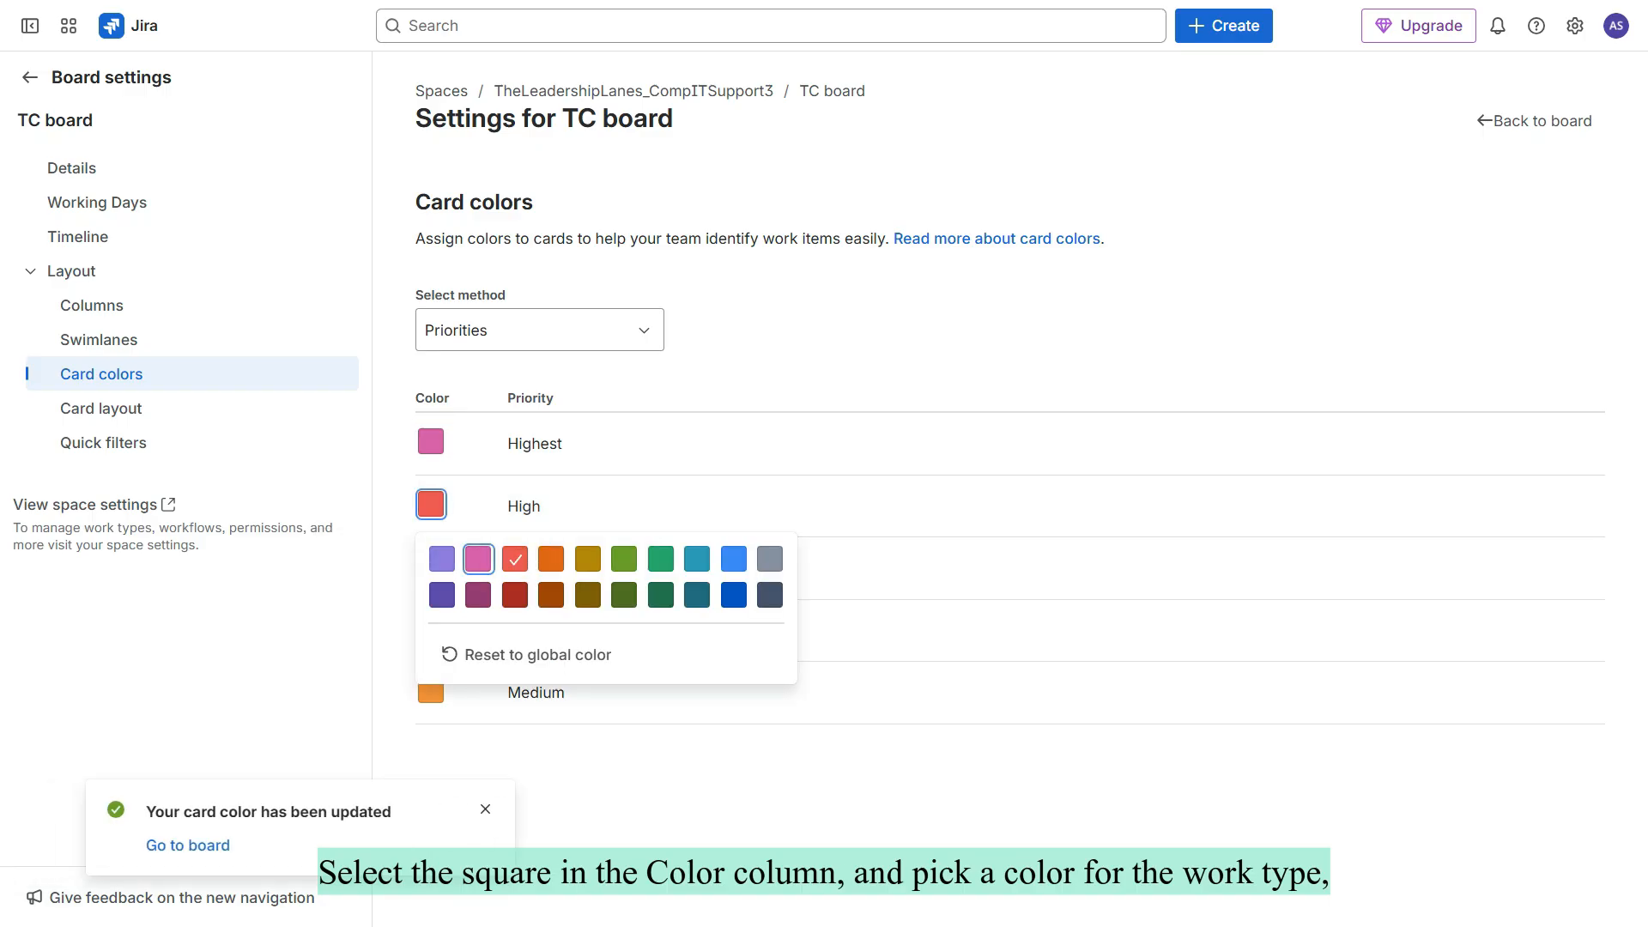
pyautogui.click(551, 558)
pyautogui.click(431, 566)
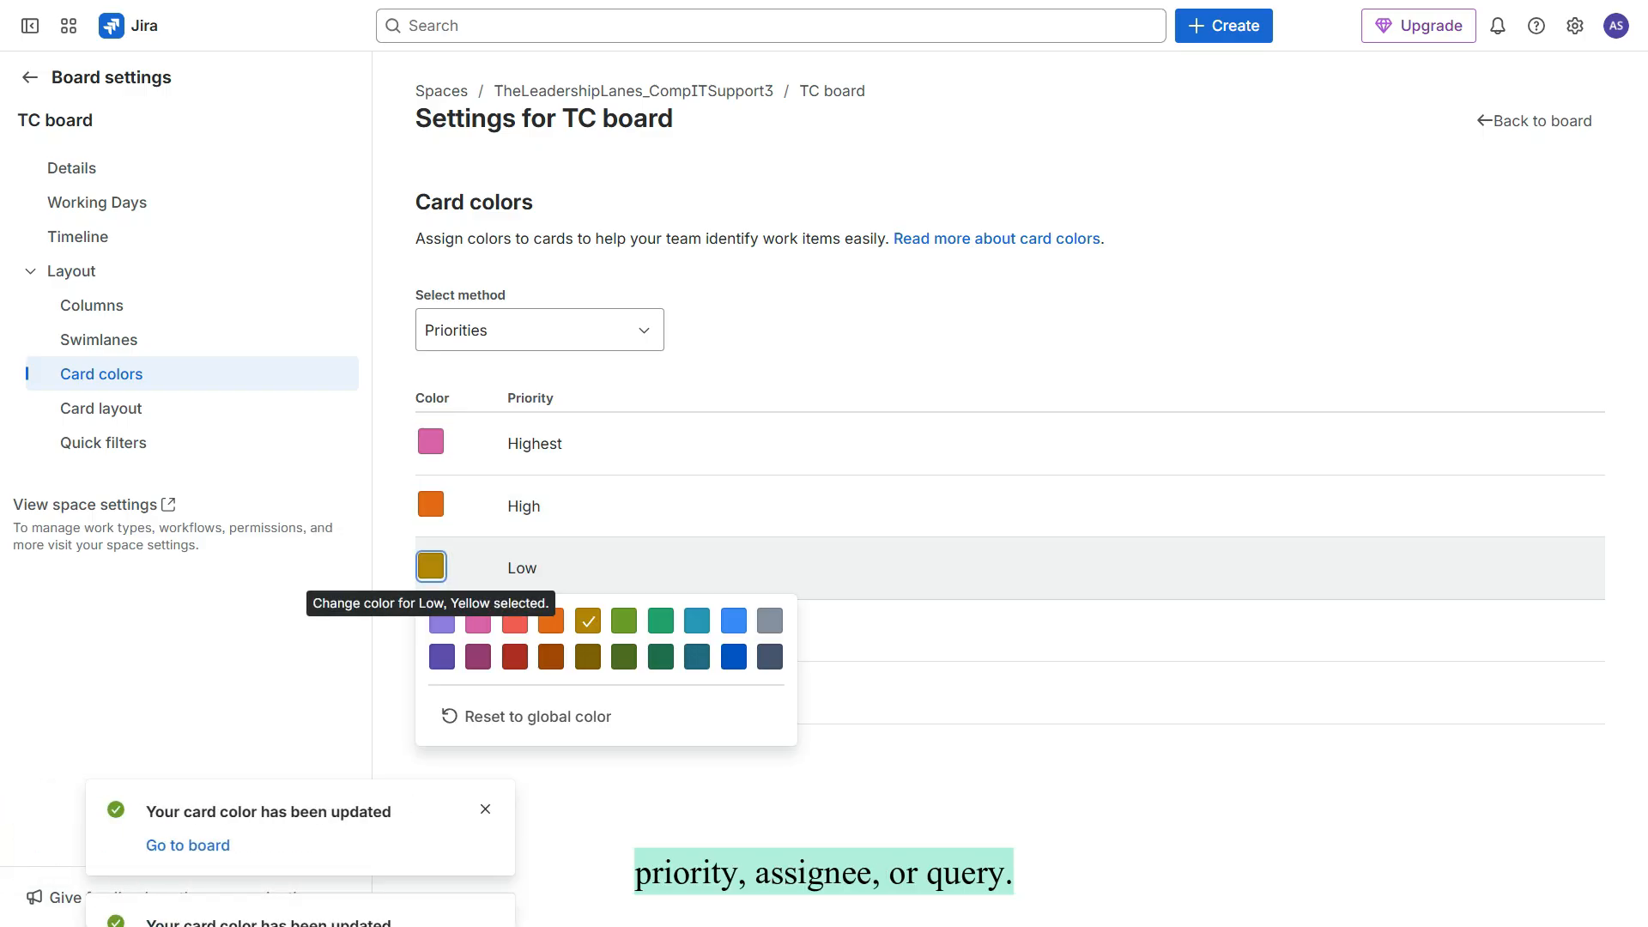
pyautogui.click(734, 621)
# - Color the Lowest priority purple and the Medium priority green, and return to the Kanban board
pyautogui.click(430, 628)
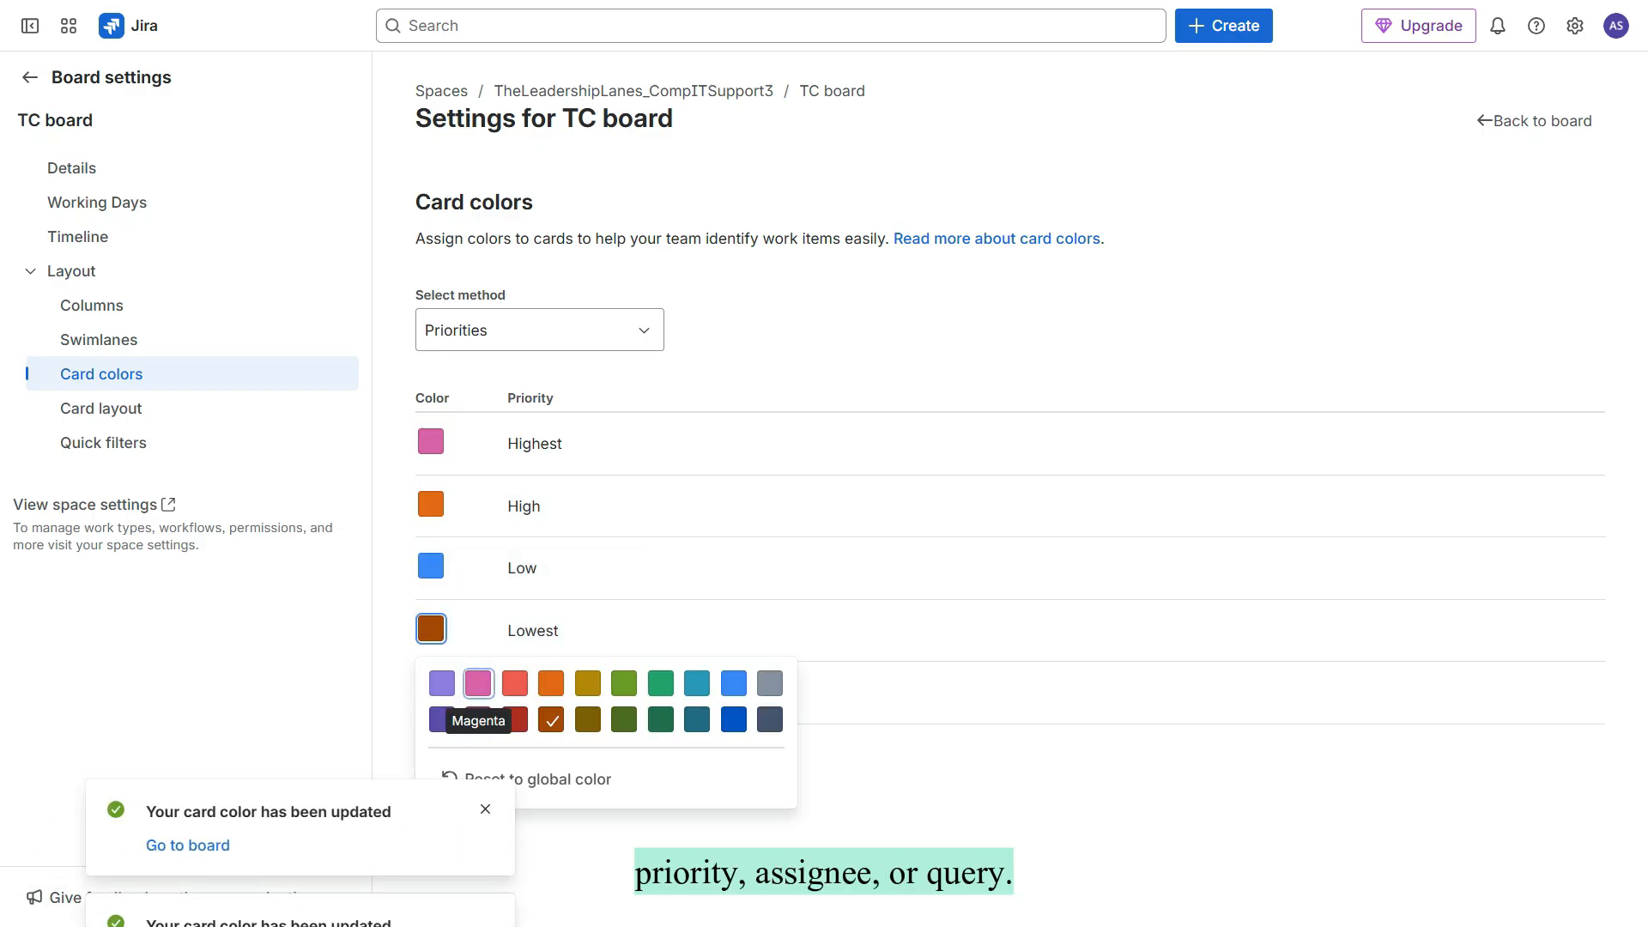
pyautogui.click(478, 718)
pyautogui.click(431, 690)
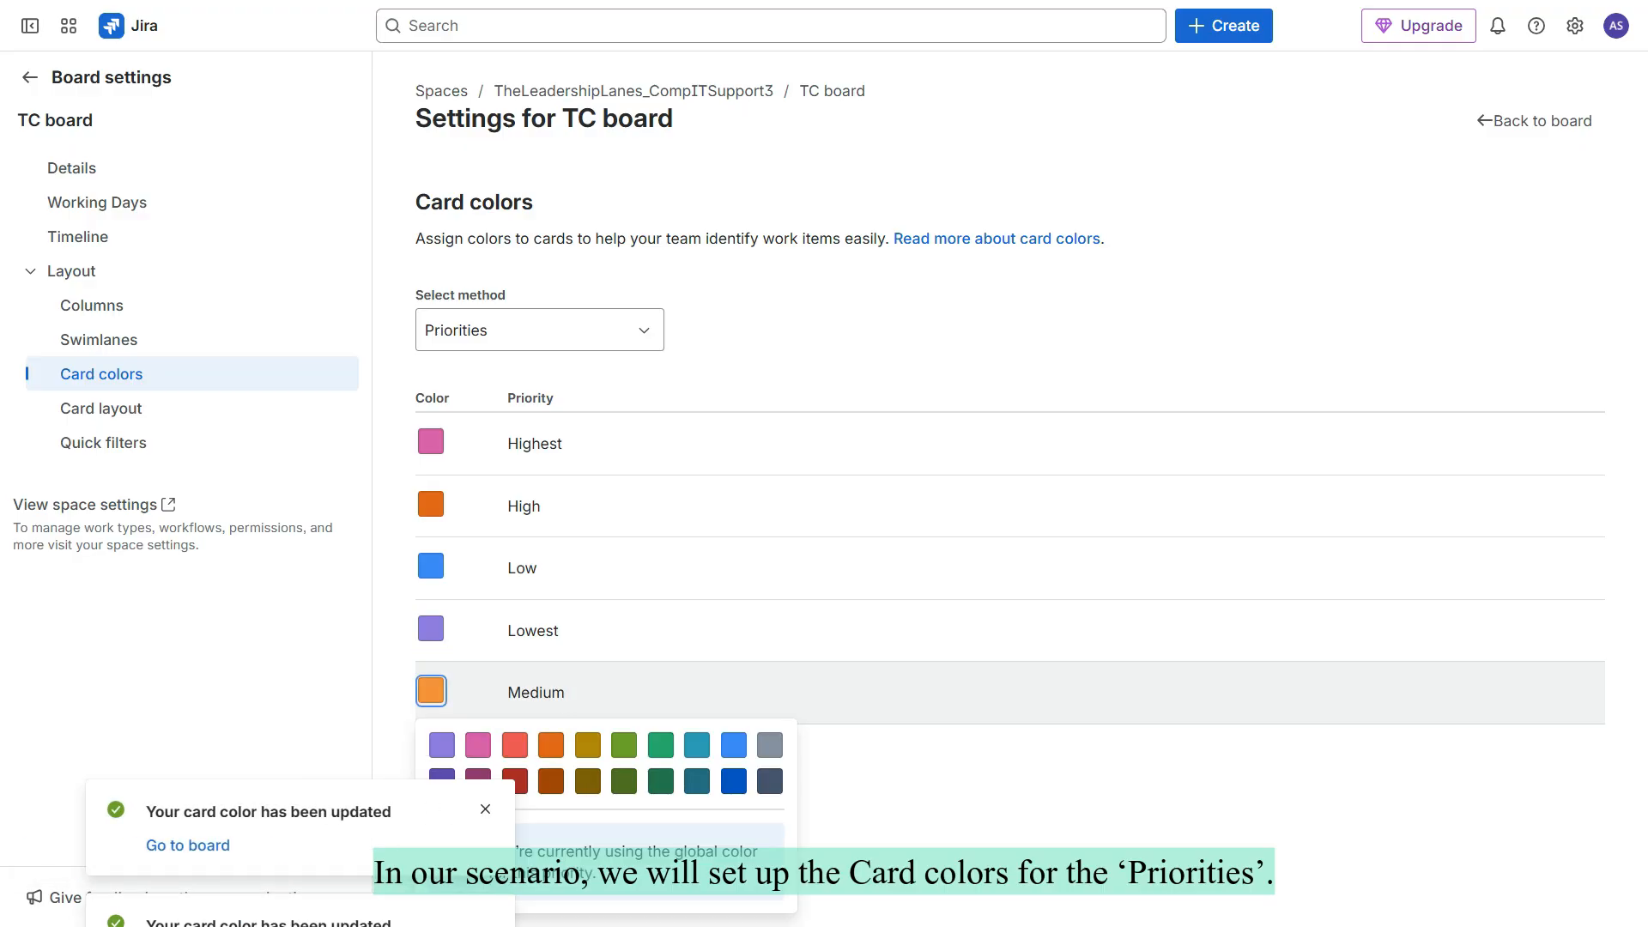
pyautogui.click(661, 744)
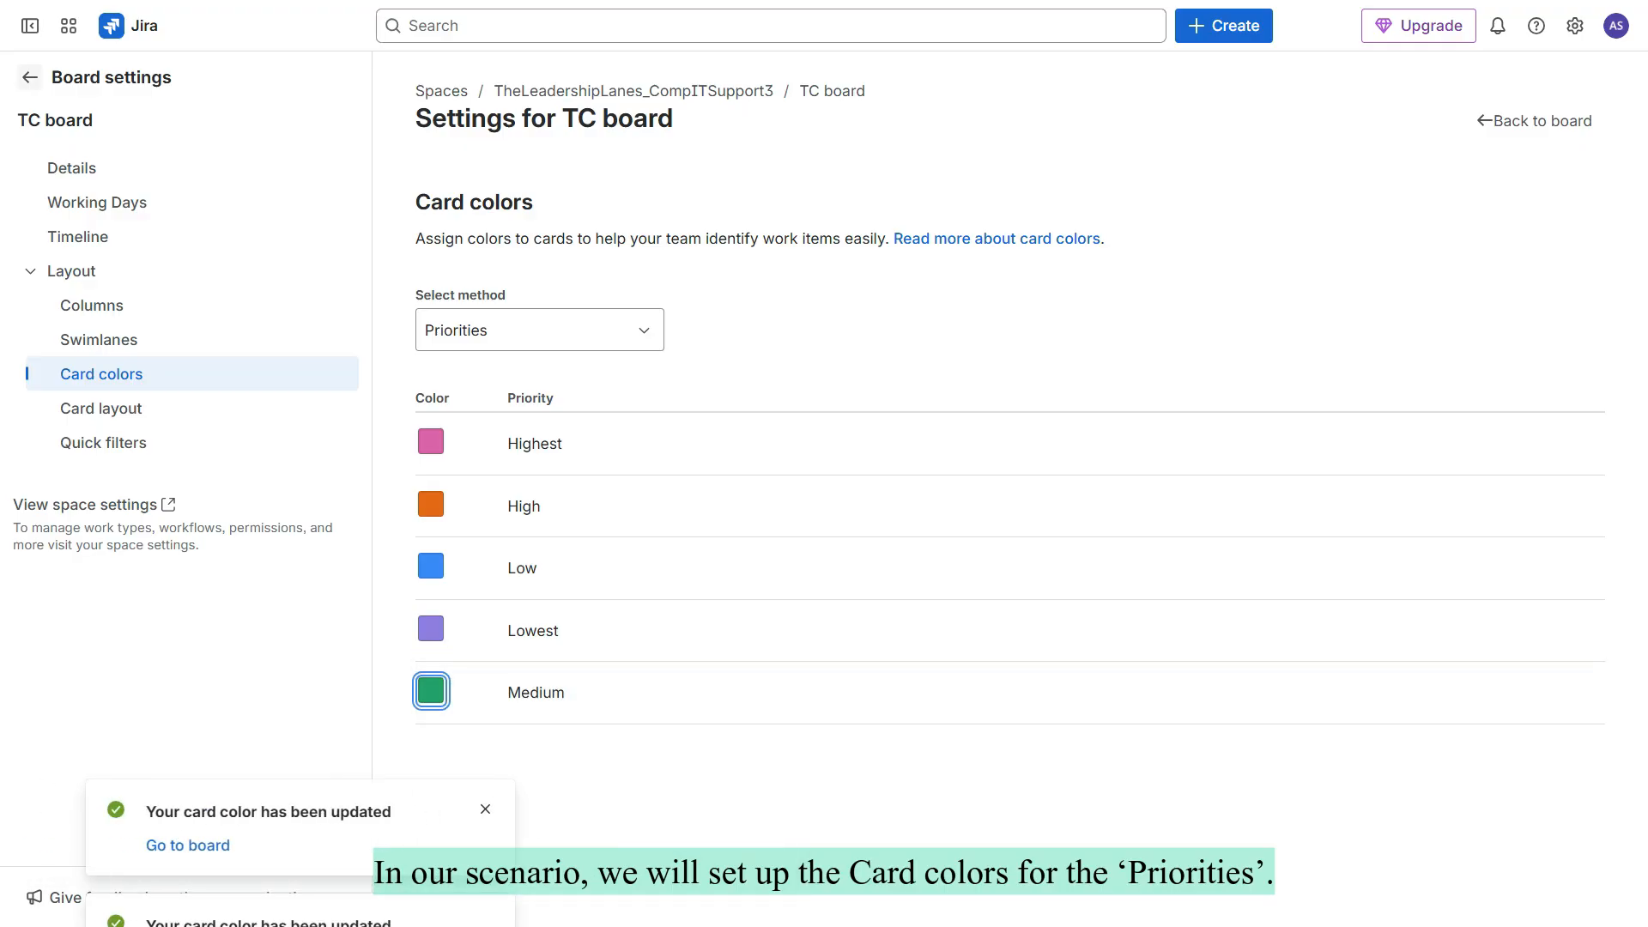
pyautogui.click(30, 77)
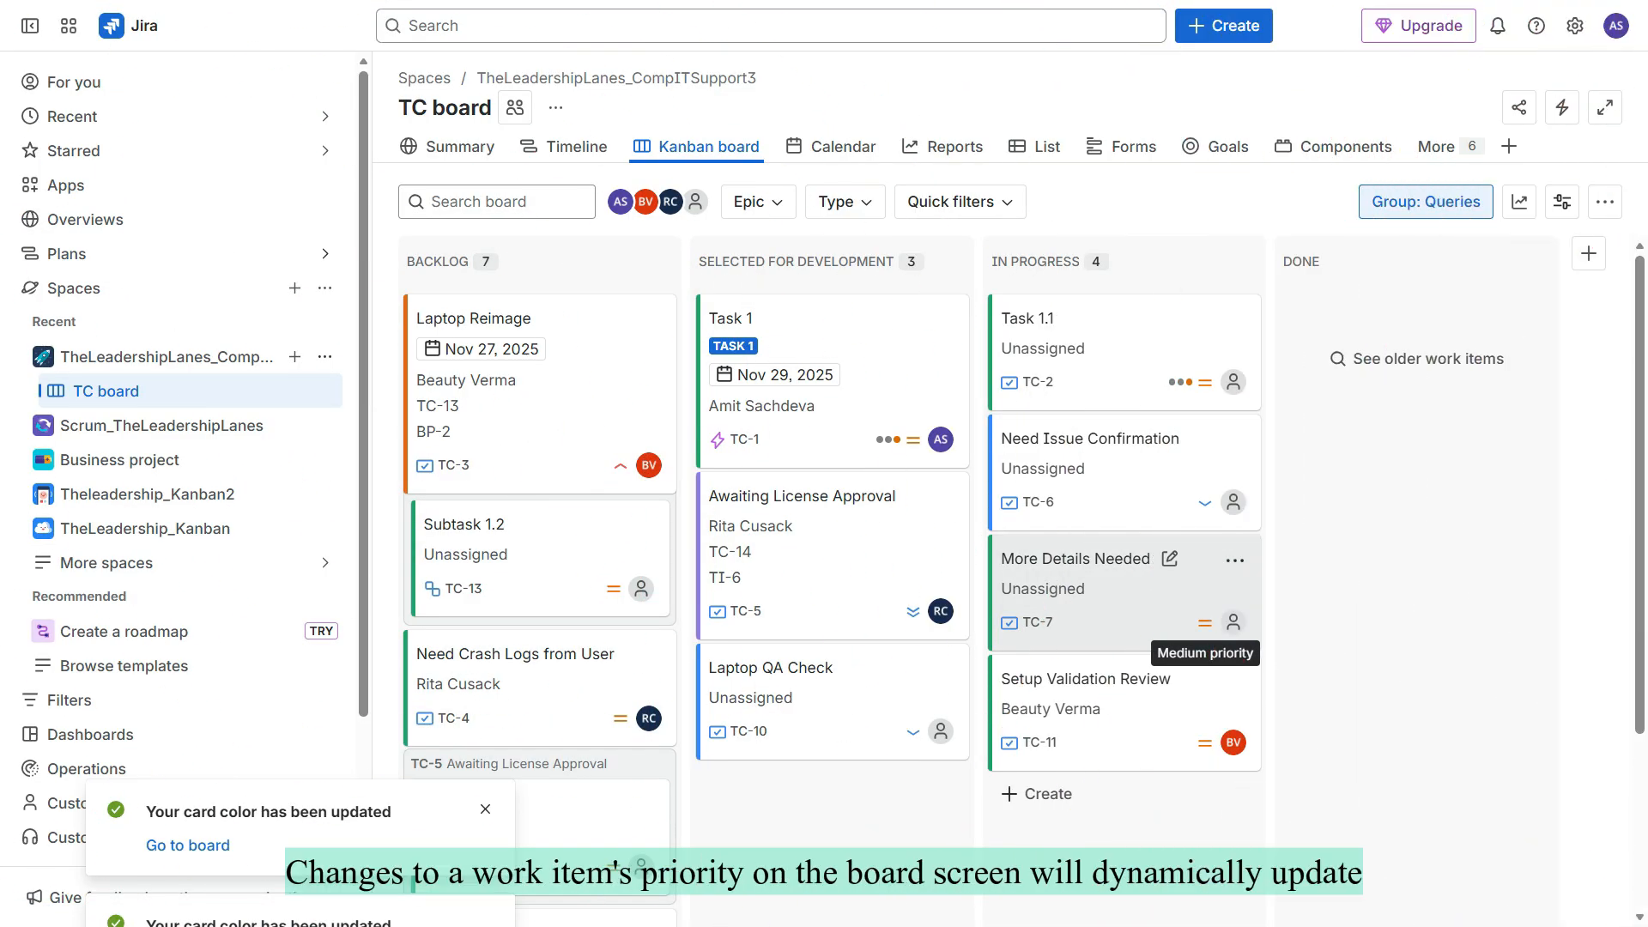
# - Set the priority of the More Details Needed work item (TC-7) to Lowest and close it
pyautogui.click(1205, 621)
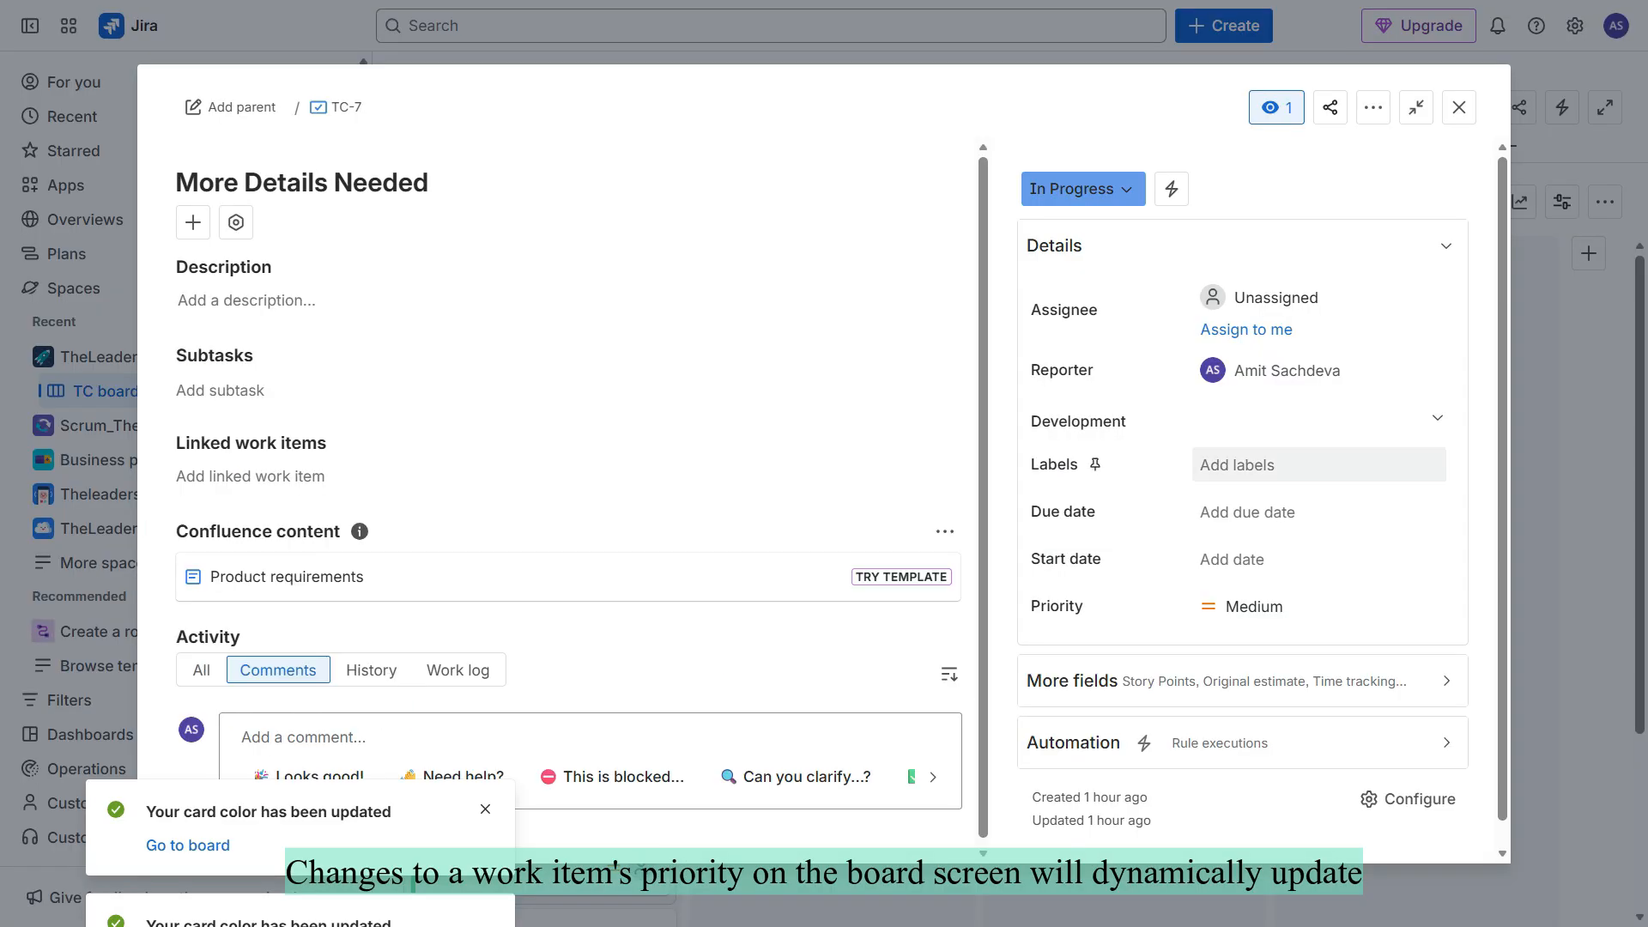
pyautogui.click(1318, 606)
pyautogui.press('Down')
pyautogui.press('Down')
pyautogui.press('Down')
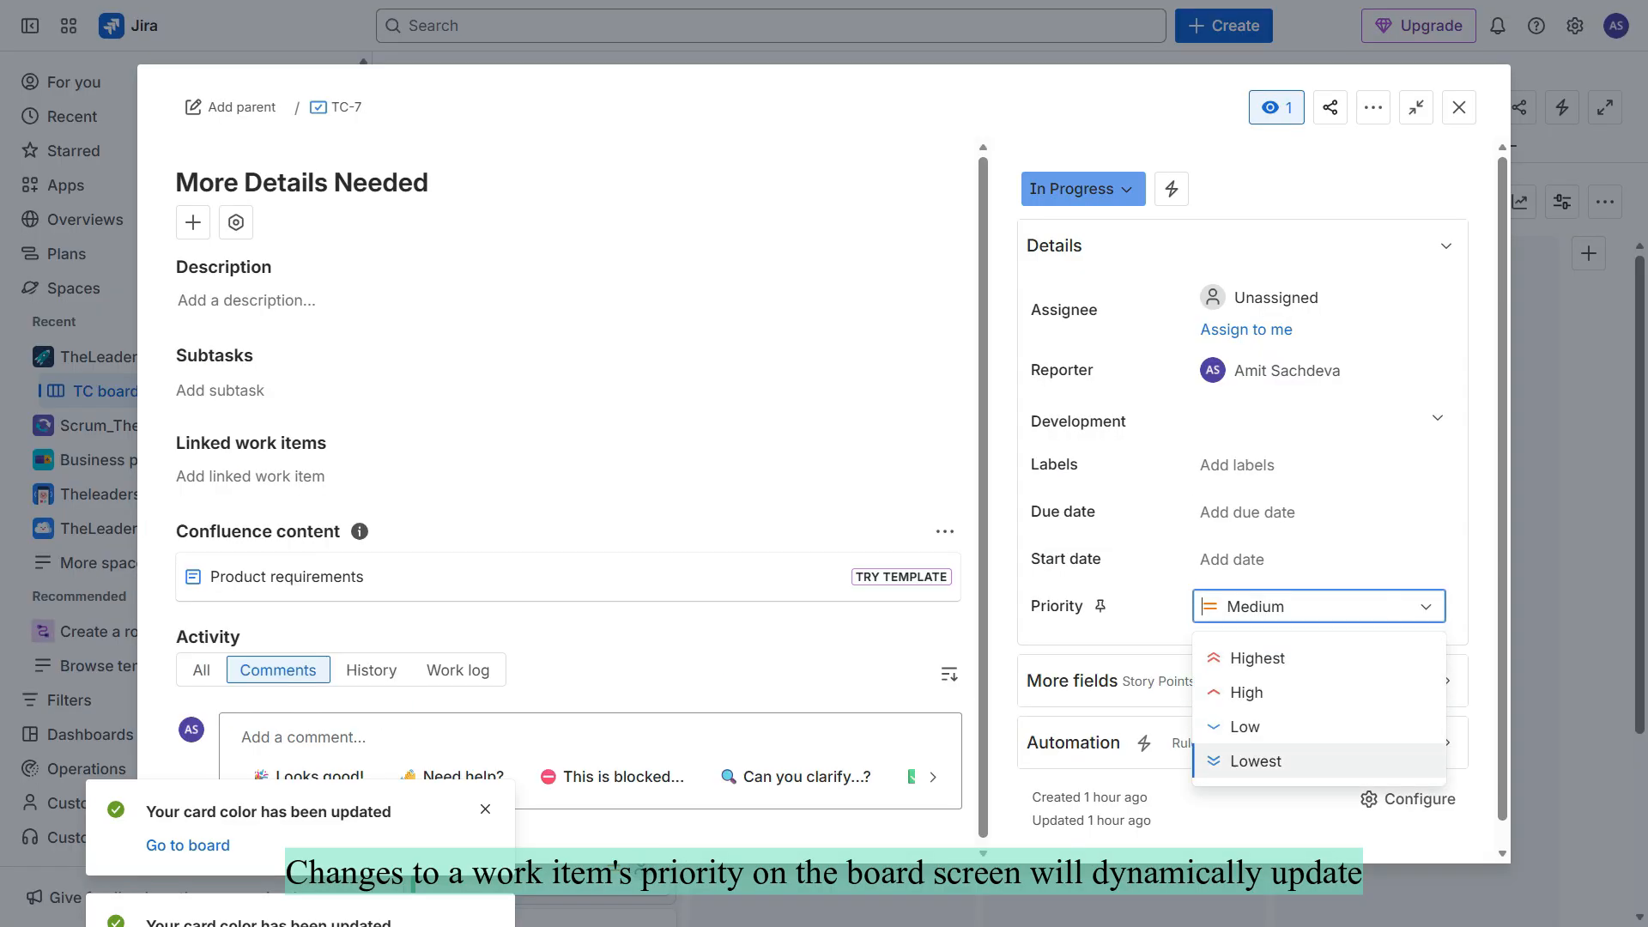
pyautogui.press('Return')
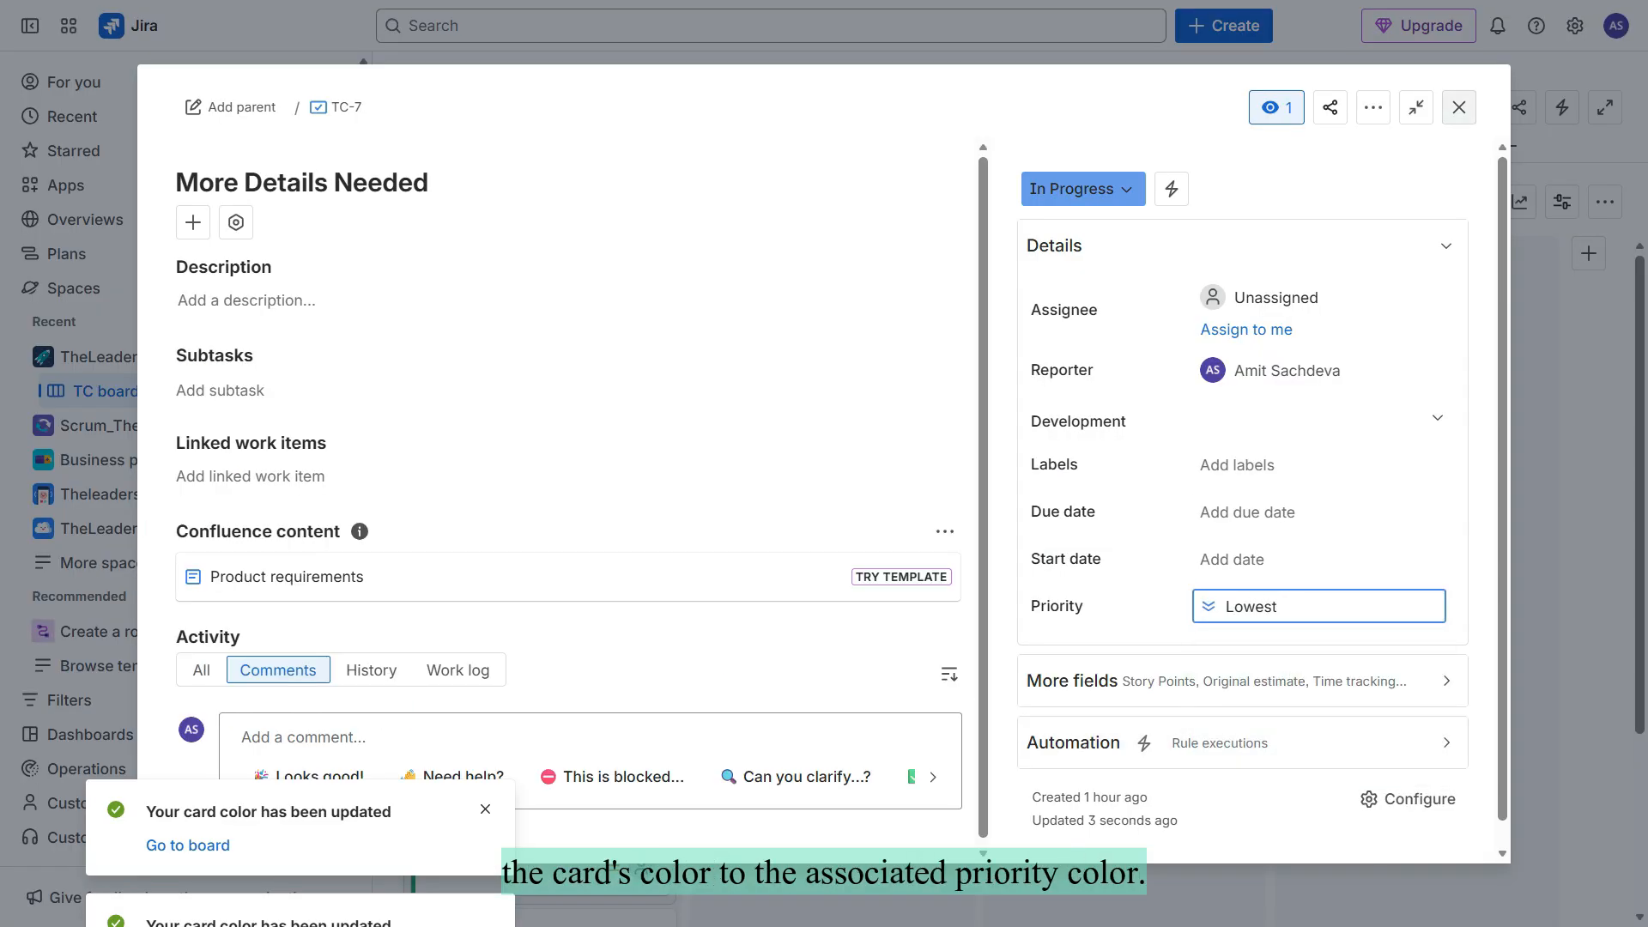
pyautogui.click(1459, 107)
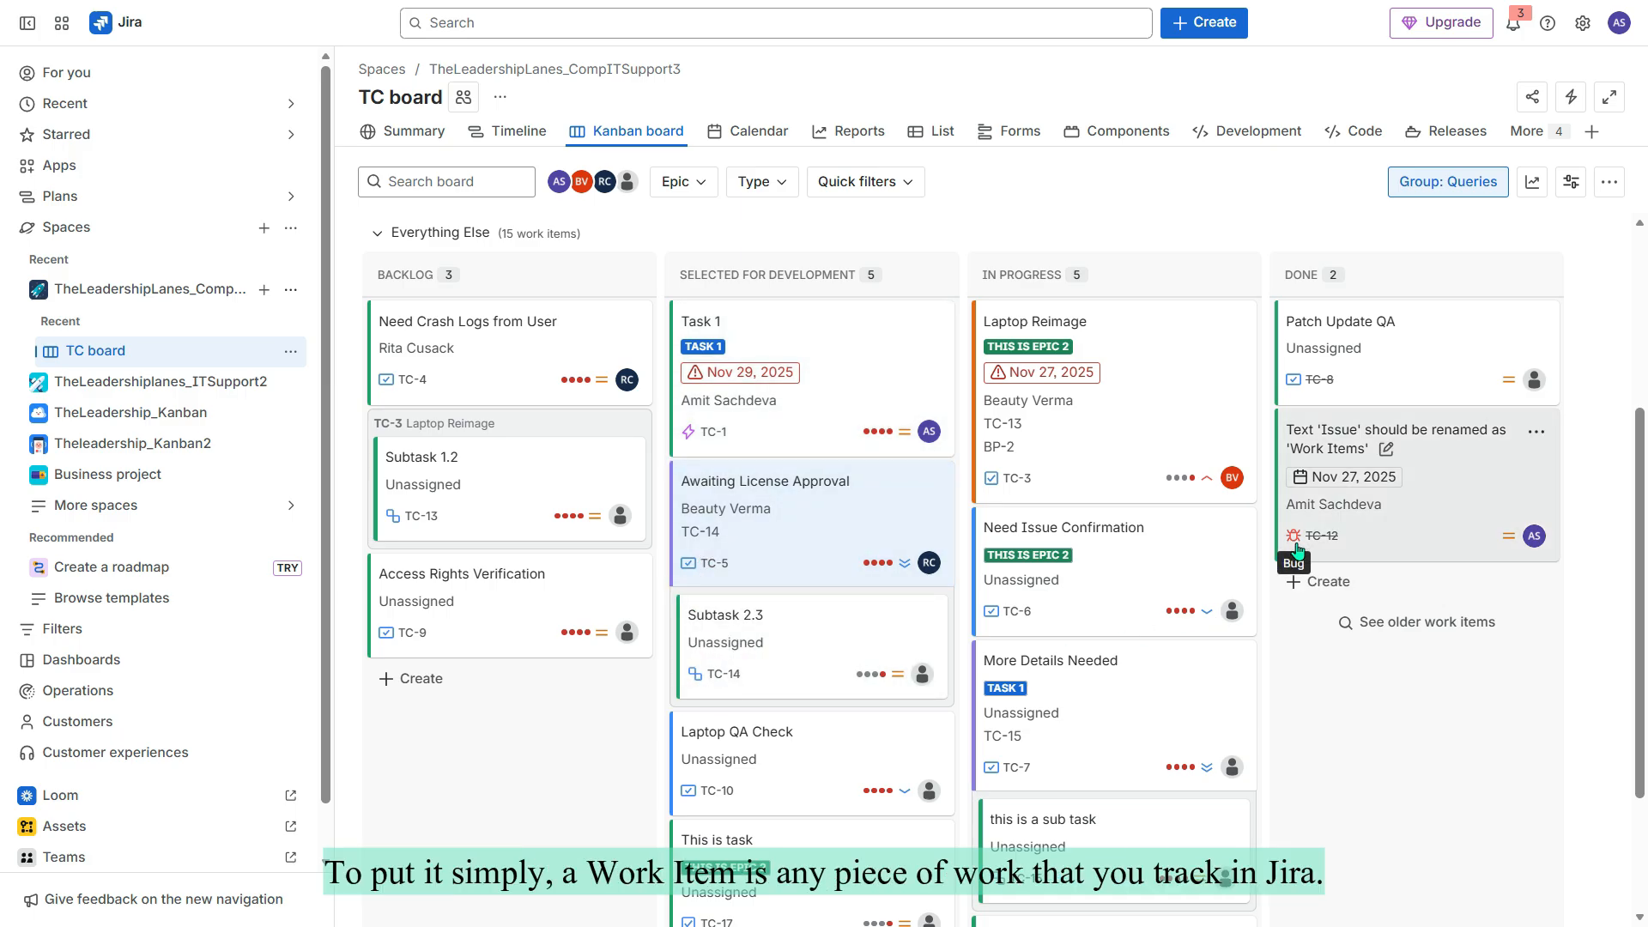
# - Open the Awaiting License Approval work item (TC-5) and reassign it to its reporter
pyautogui.click(779, 513)
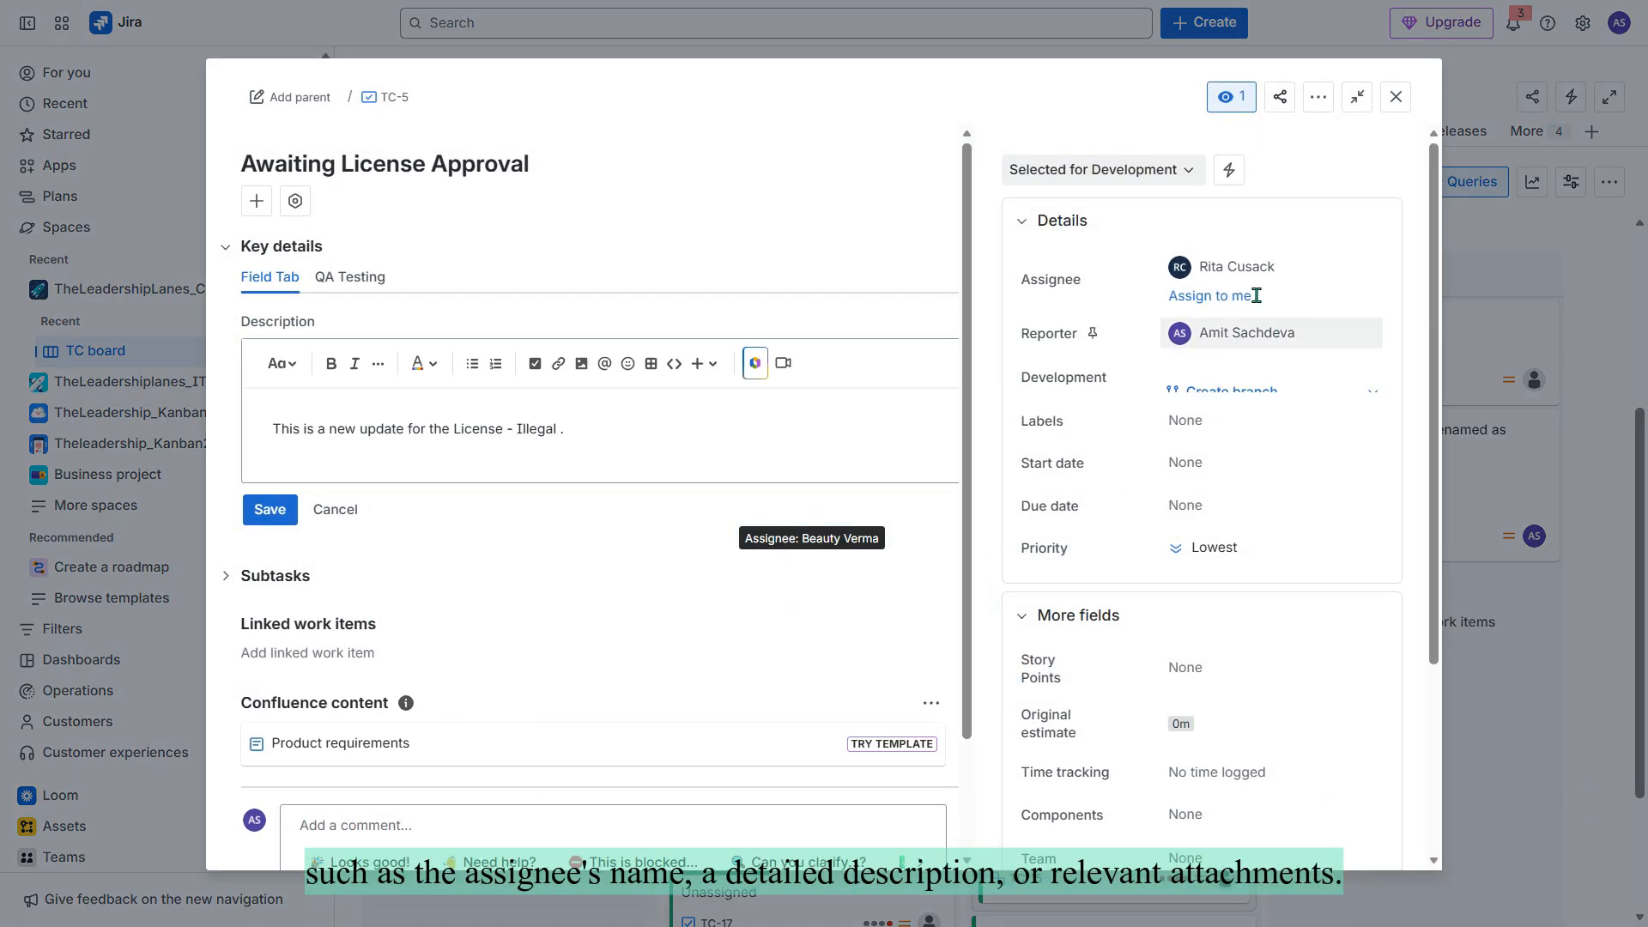
pyautogui.click(1265, 267)
pyautogui.click(1218, 320)
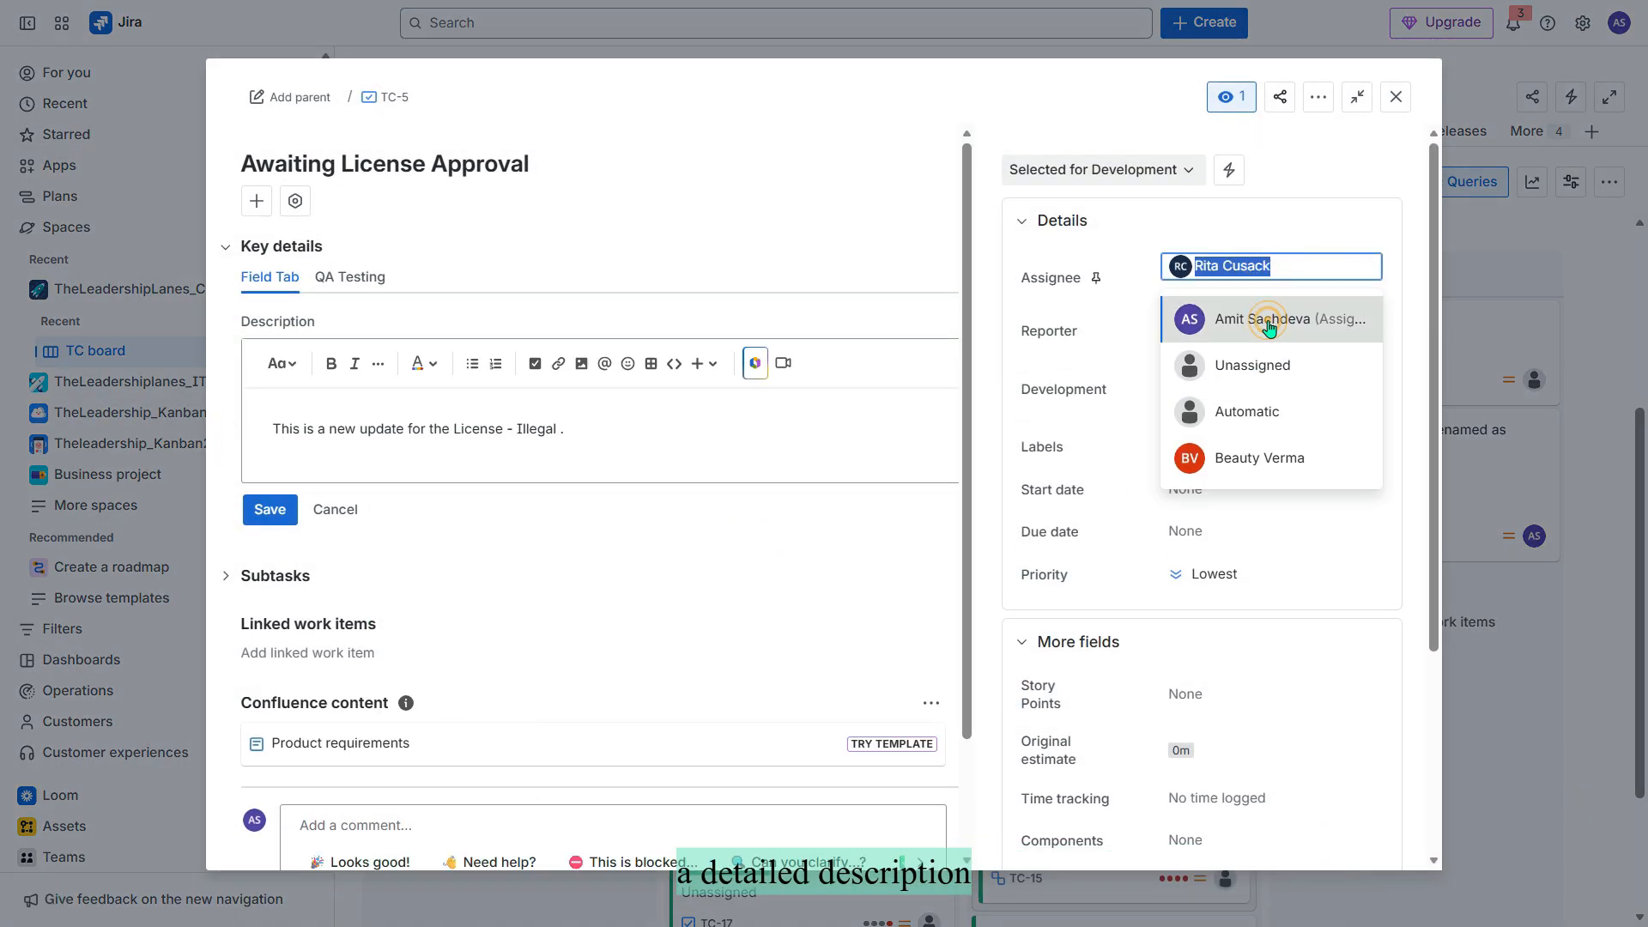
# - Replace "Illegal" with "Rep" in the description, upload the Login License Approval _Bug file, save the description and close the work item
pyautogui.doubleClick(558, 426)
pyautogui.write('Rep')
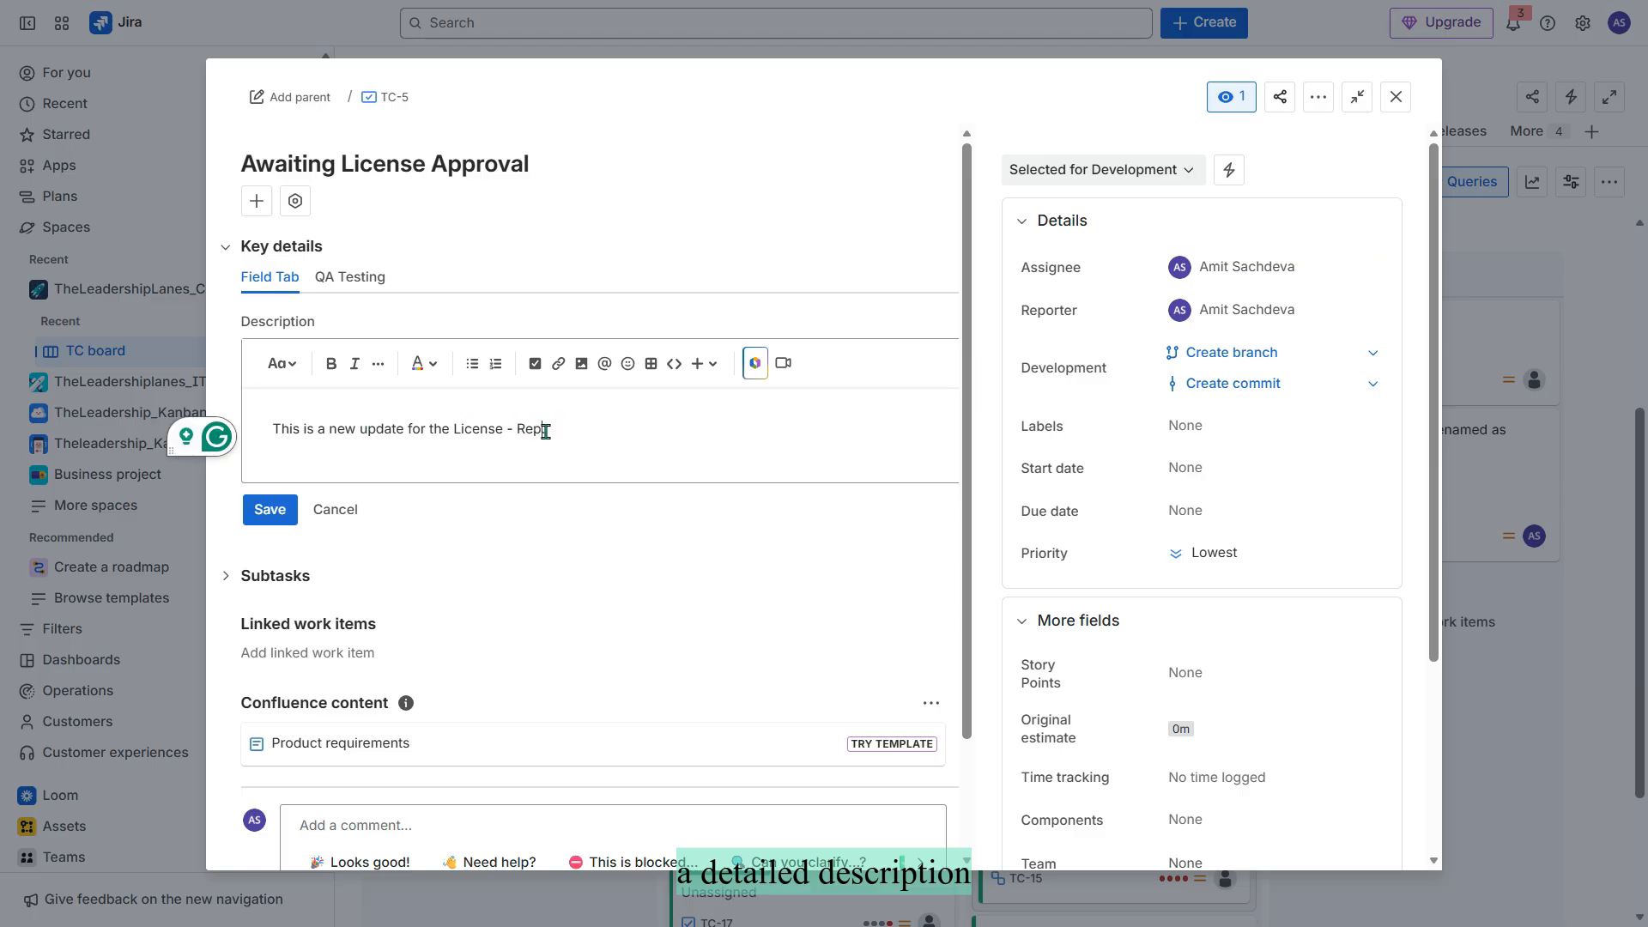
pyautogui.click(581, 363)
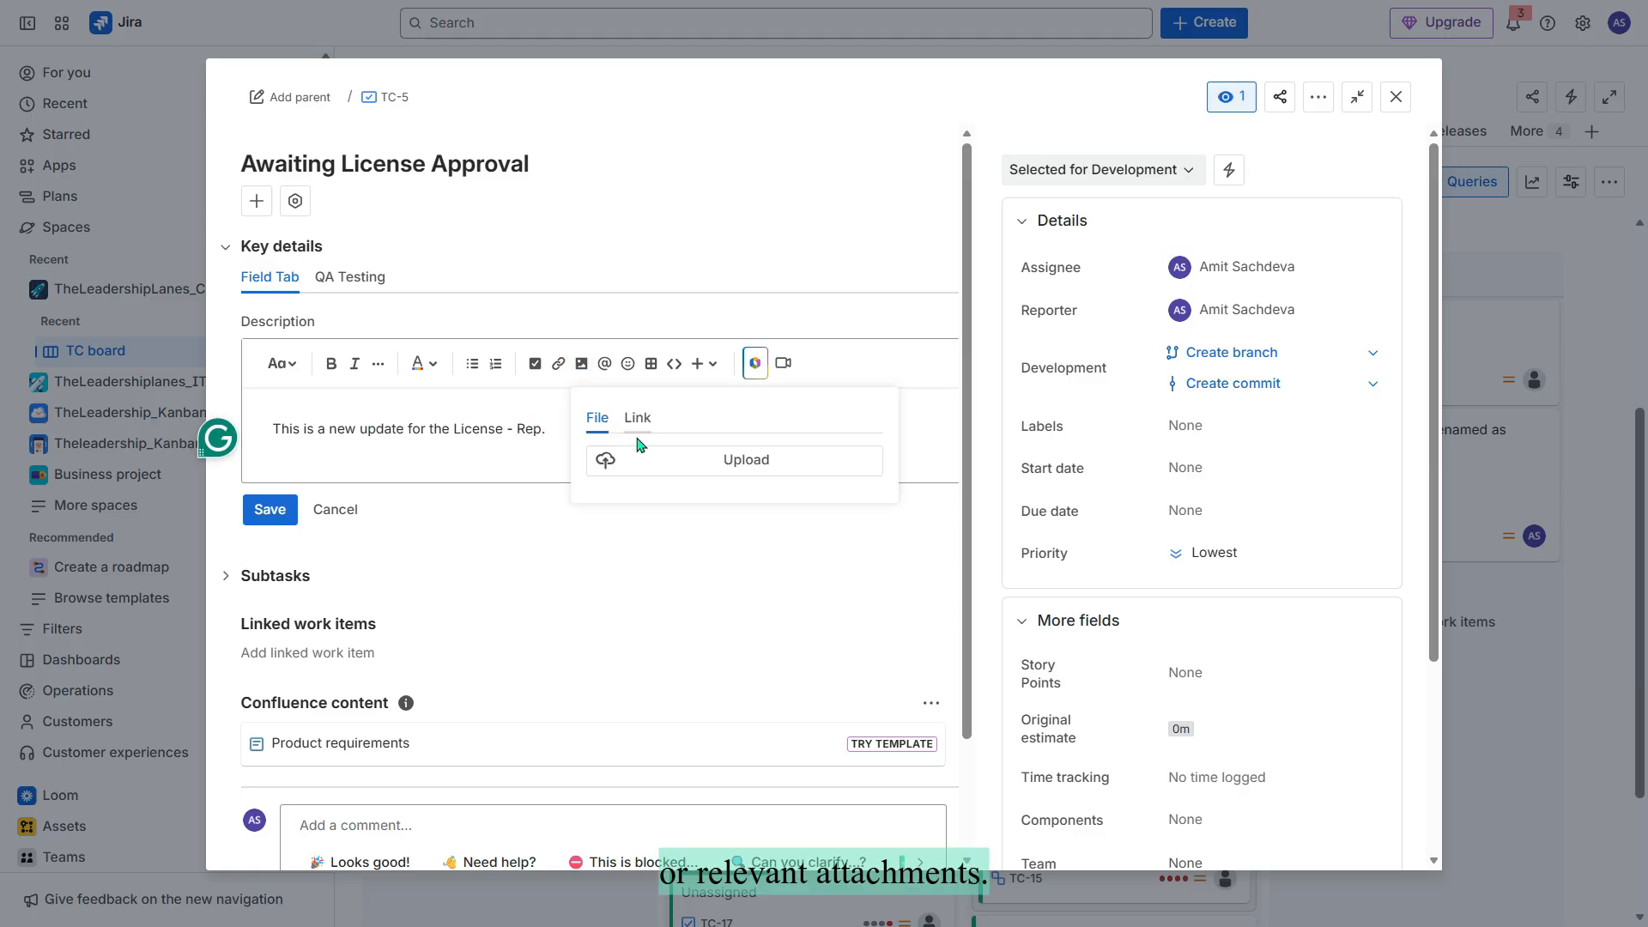
pyautogui.click(711, 464)
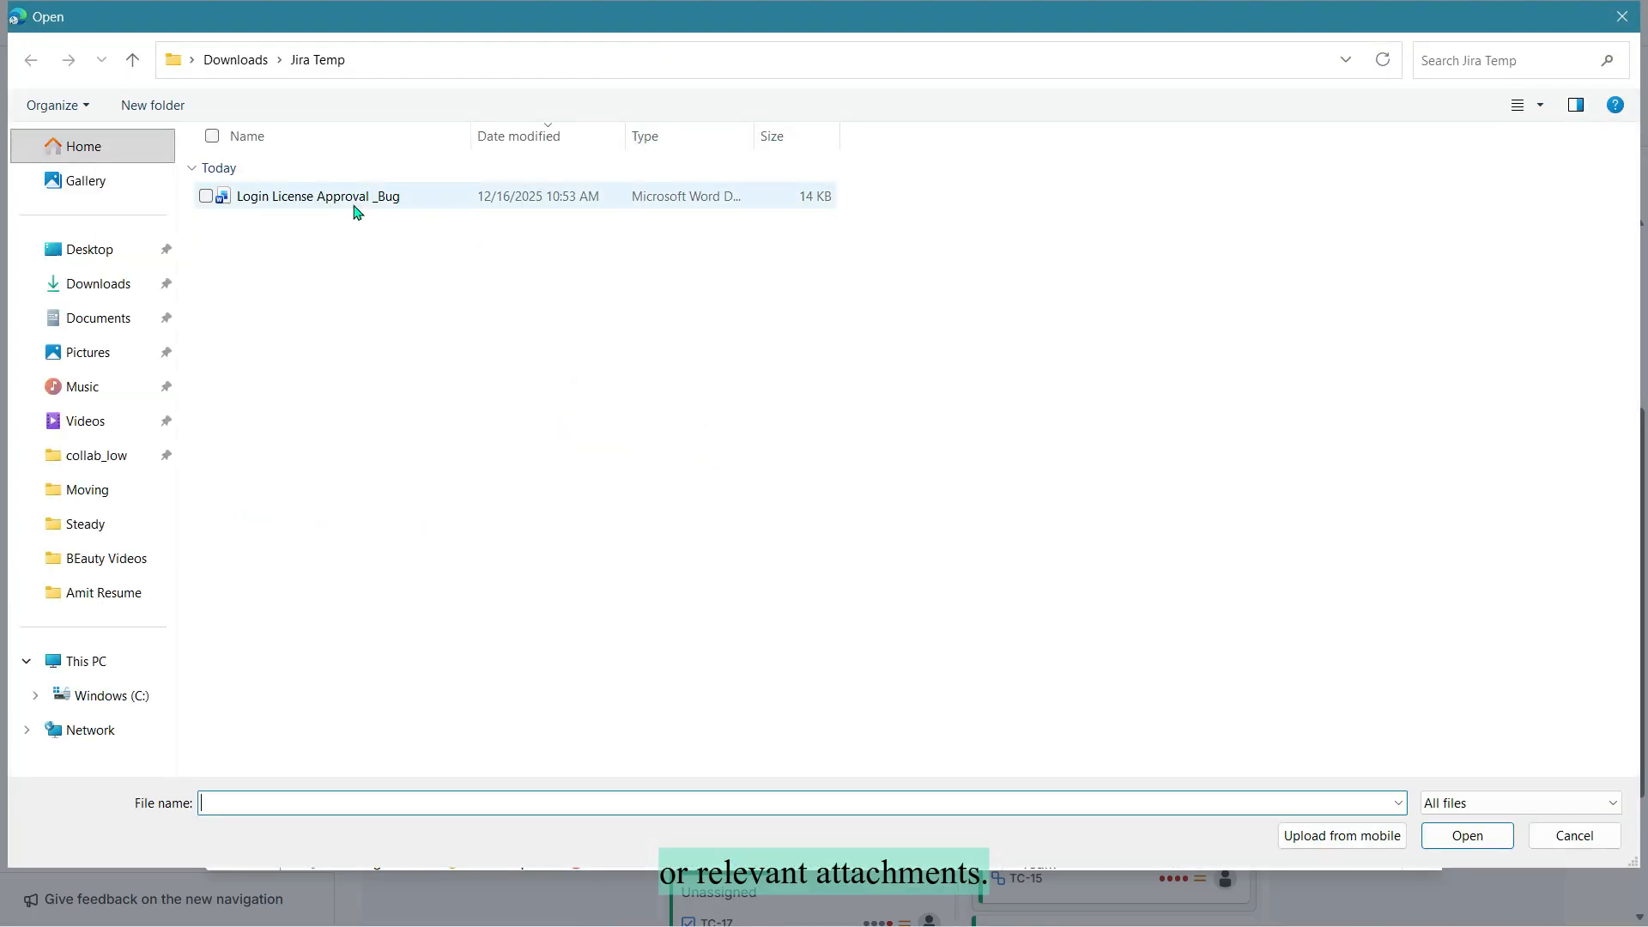
pyautogui.click(354, 202)
pyautogui.click(1472, 844)
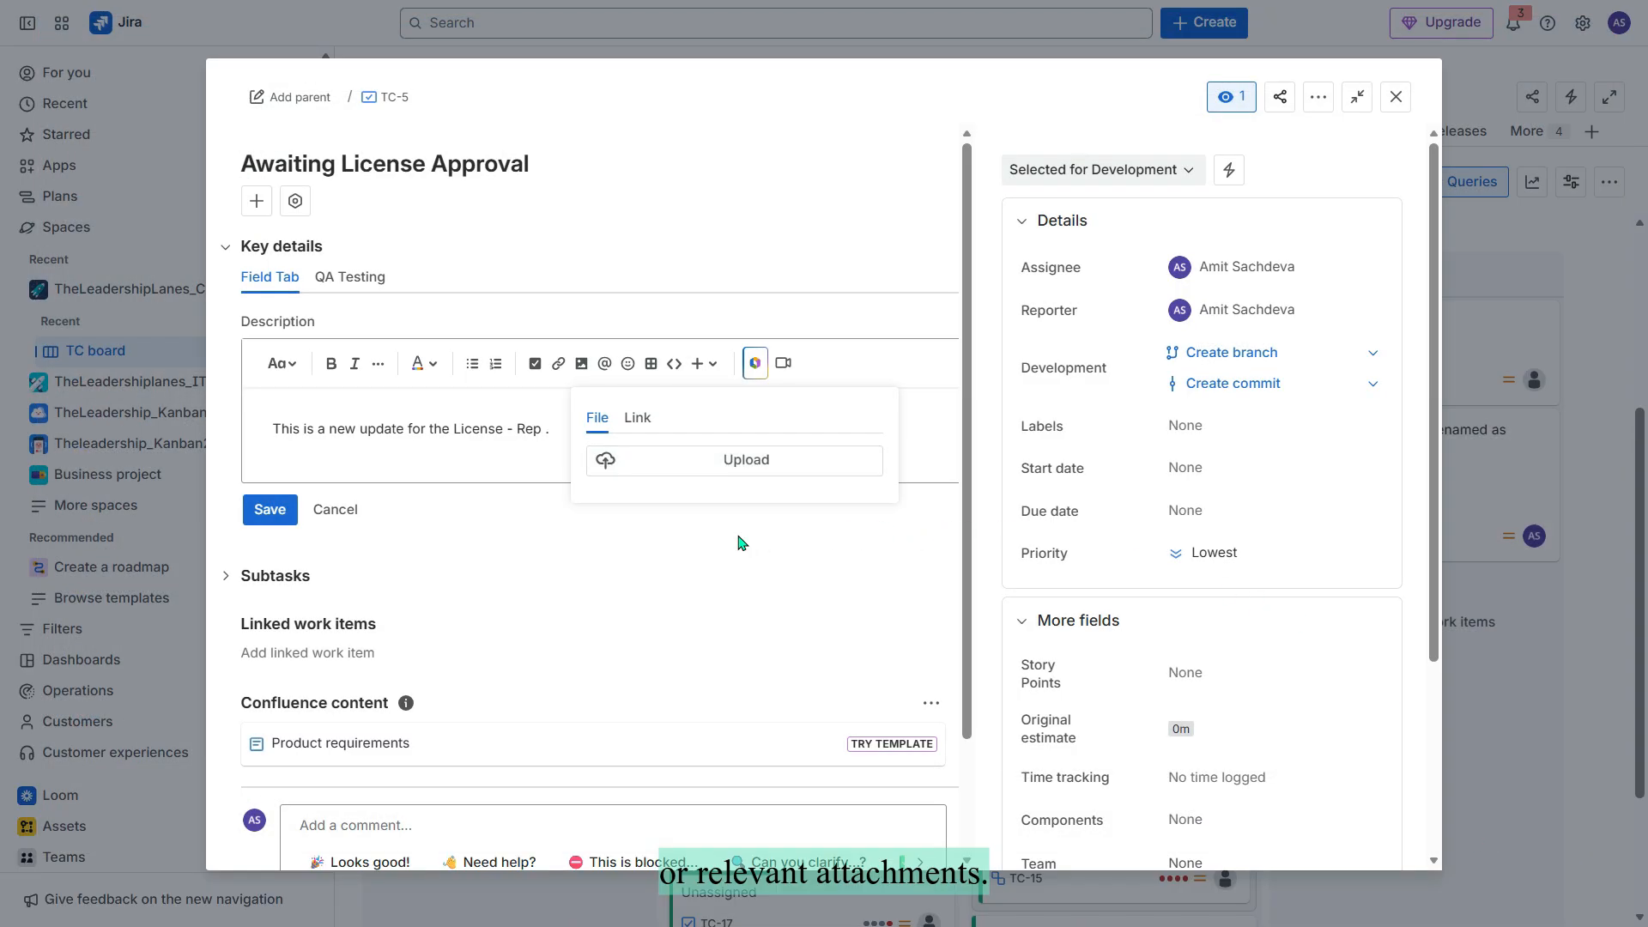
pyautogui.click(253, 512)
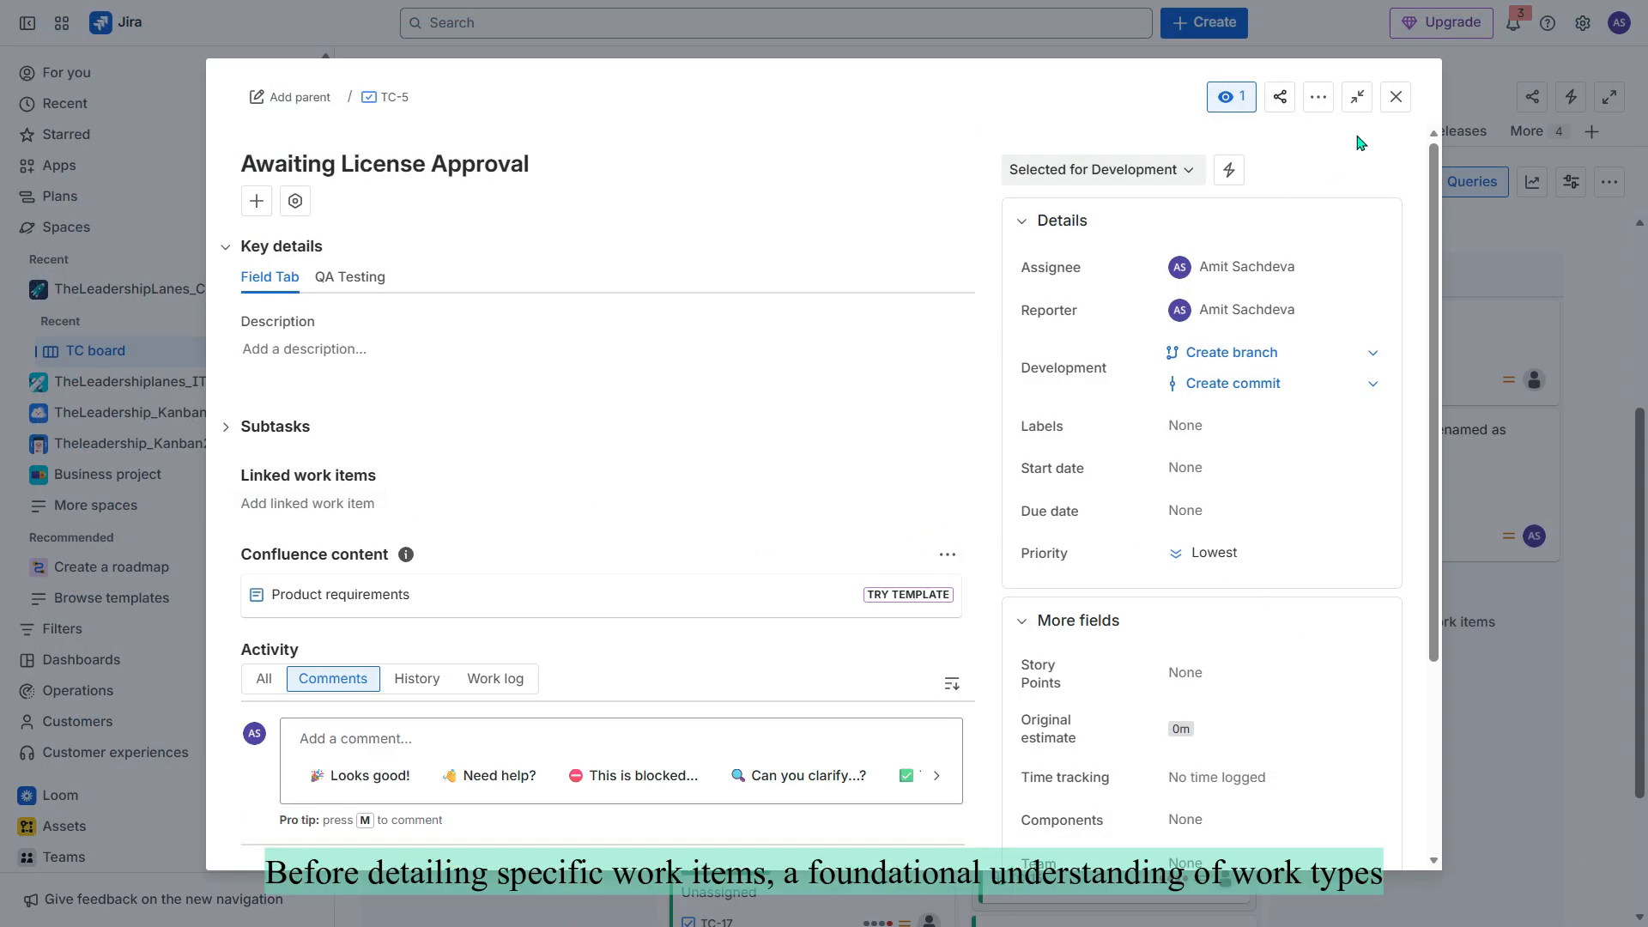
pyautogui.click(1395, 97)
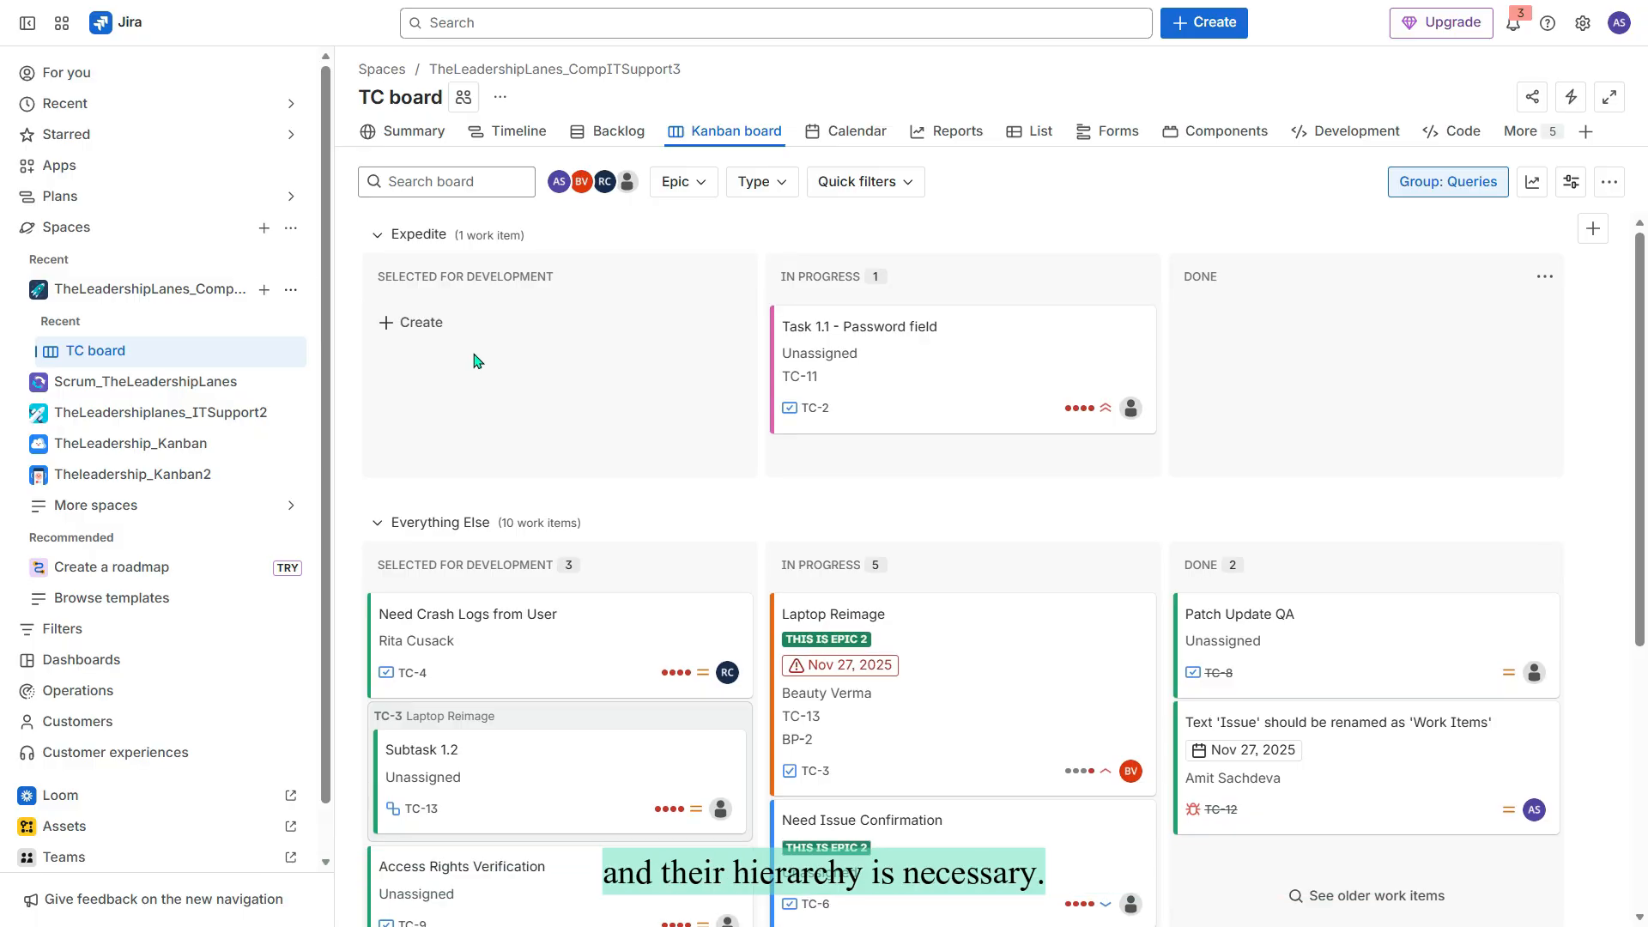
# - Start a new work item in Expedite's Selected for Development column and view the available work types
pyautogui.click(387, 331)
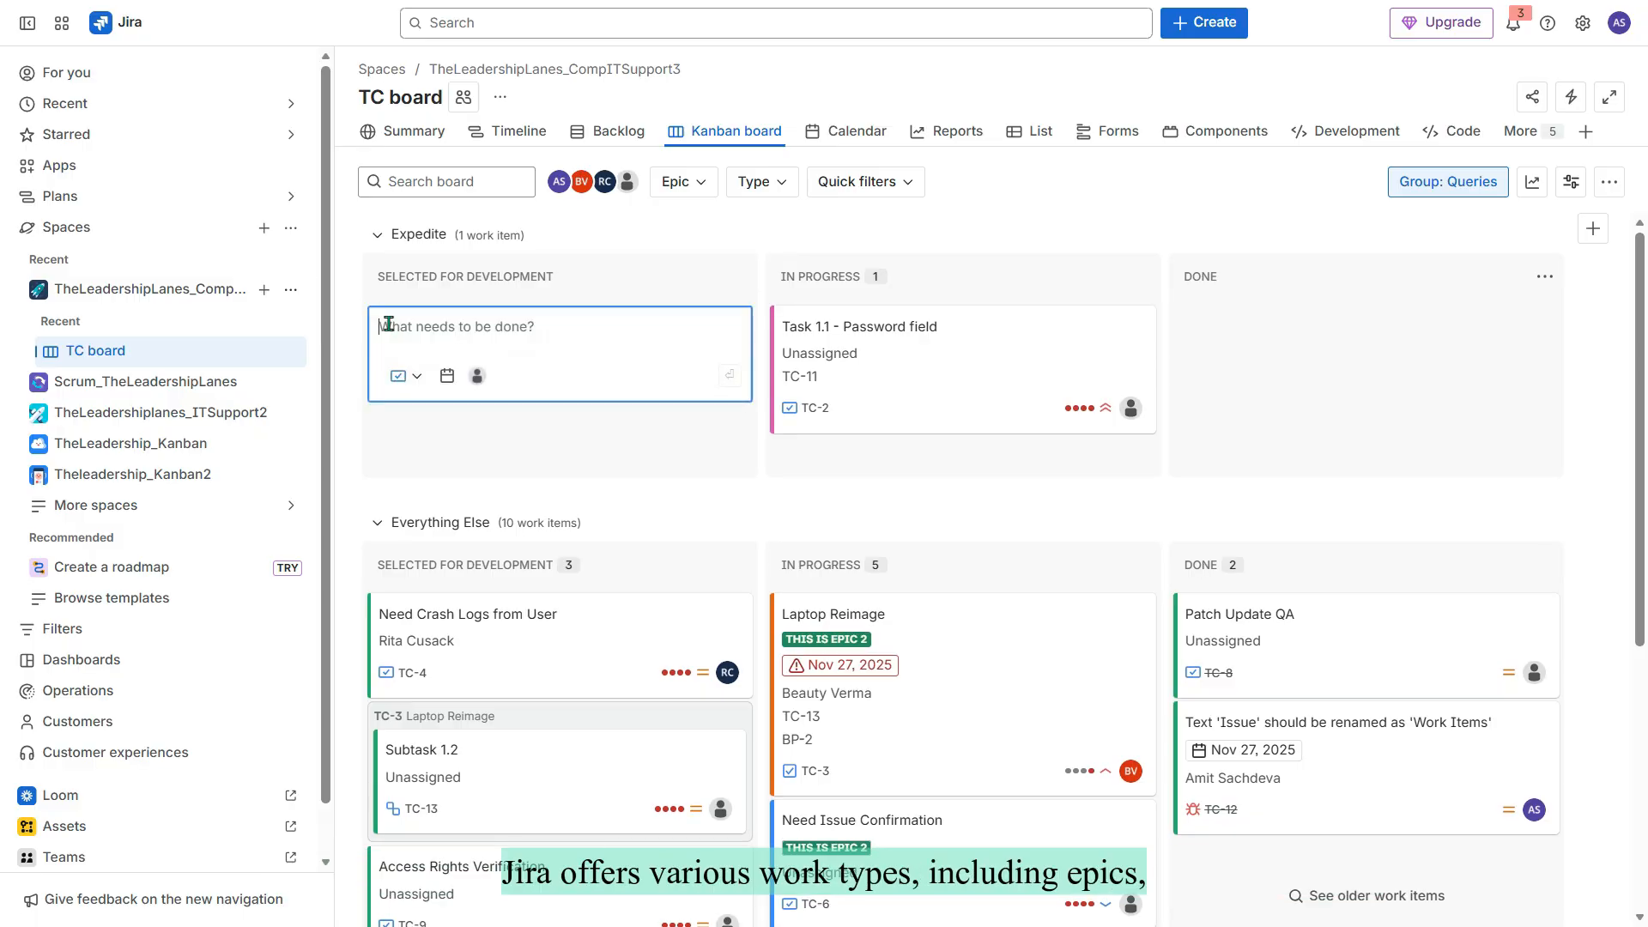
pyautogui.click(412, 380)
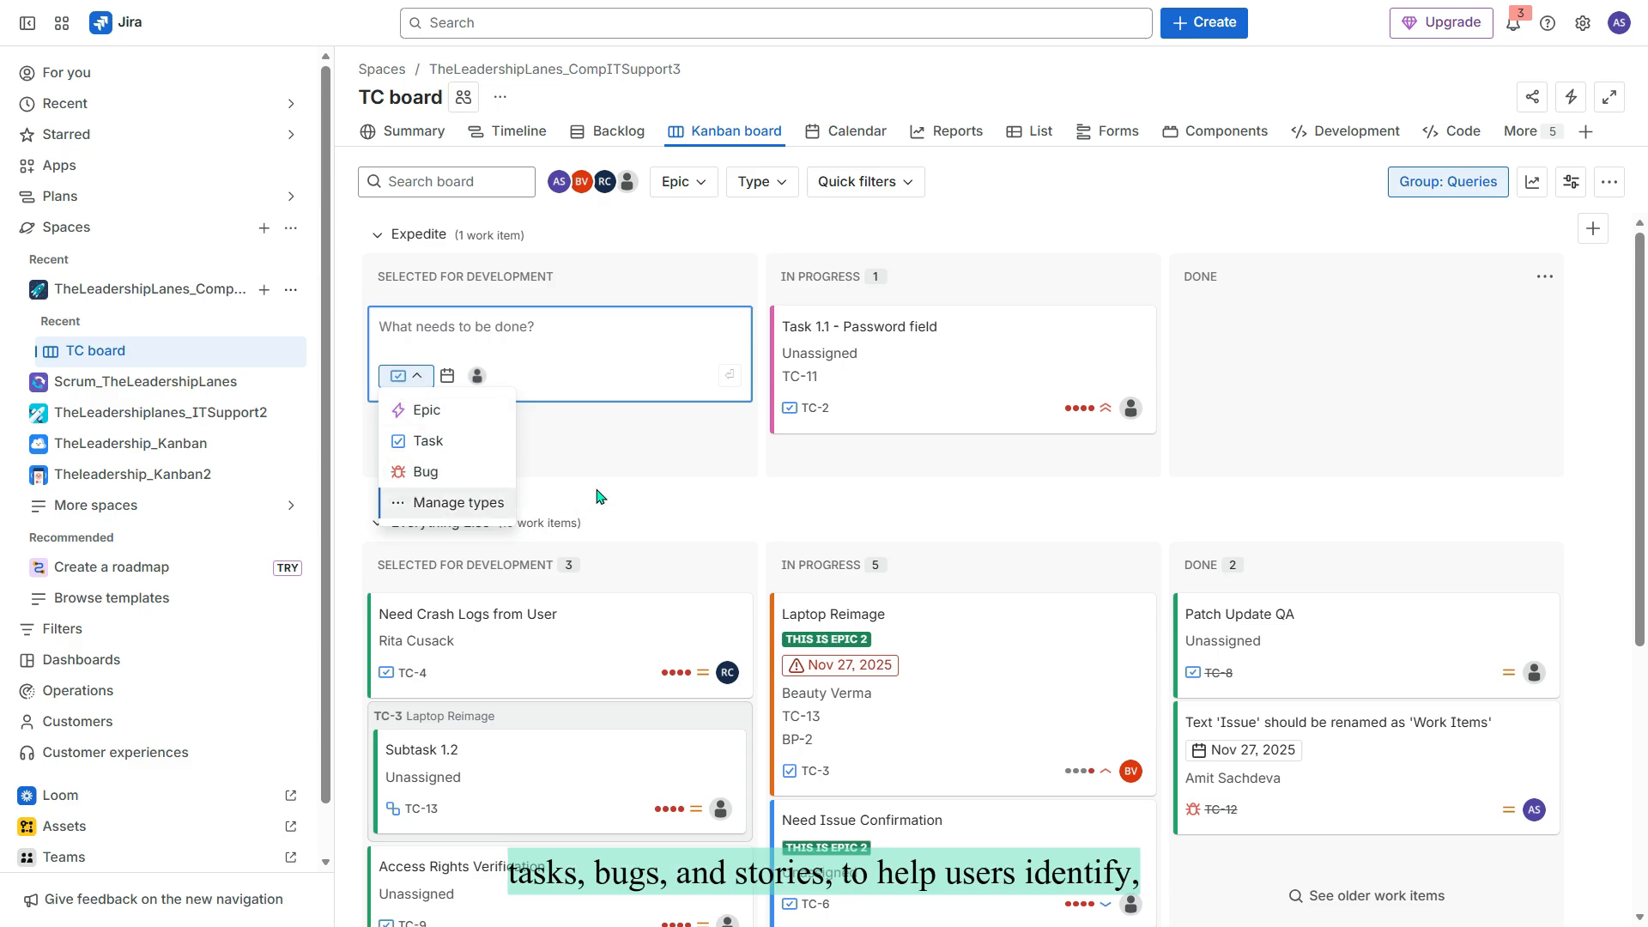
pyautogui.click(676, 489)
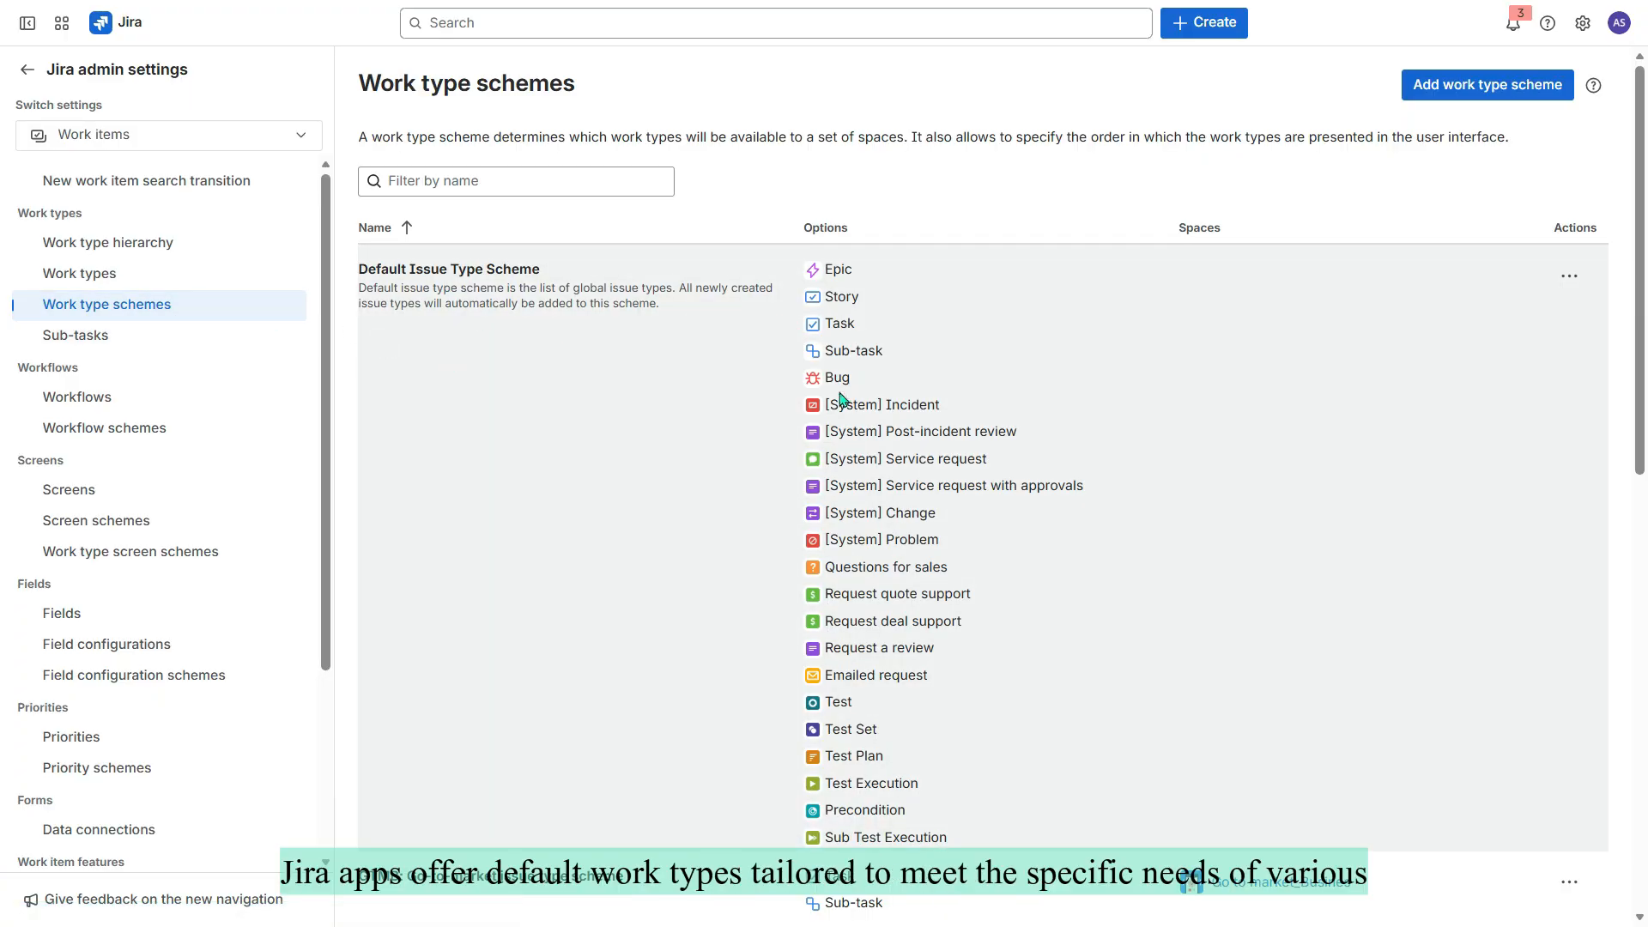
# - Review the work types listed in each work type scheme, including the Scrum Issue Type Scheme, and return to TC board
pyautogui.scroll(-5, 840, 398)
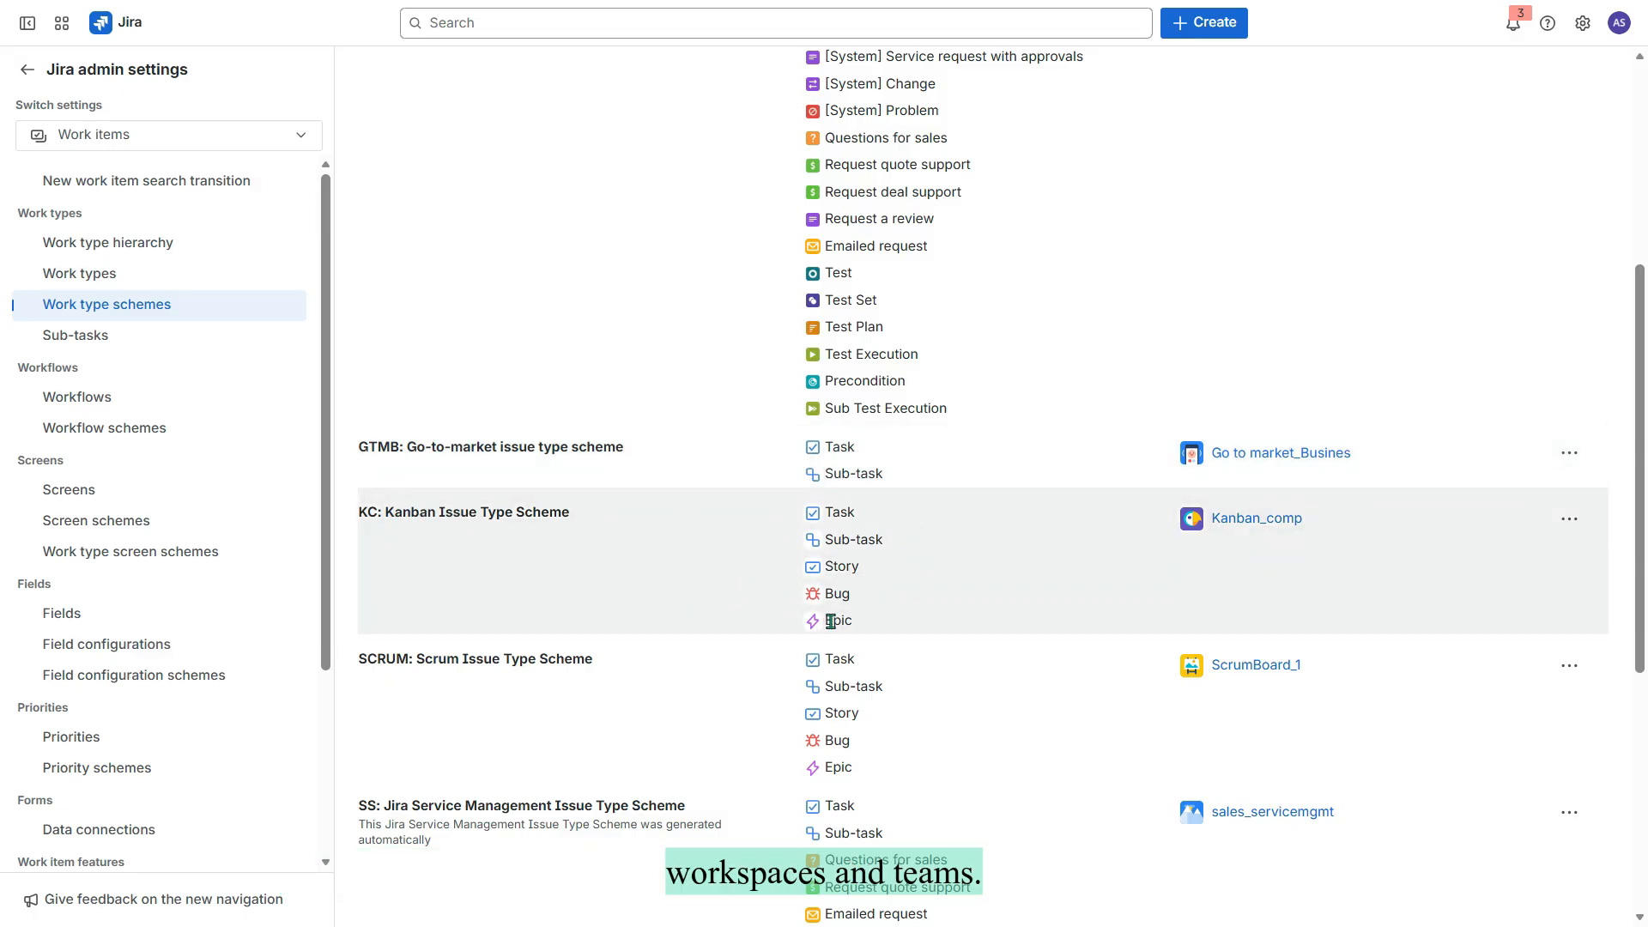
pyautogui.scroll(-3, 879, 618)
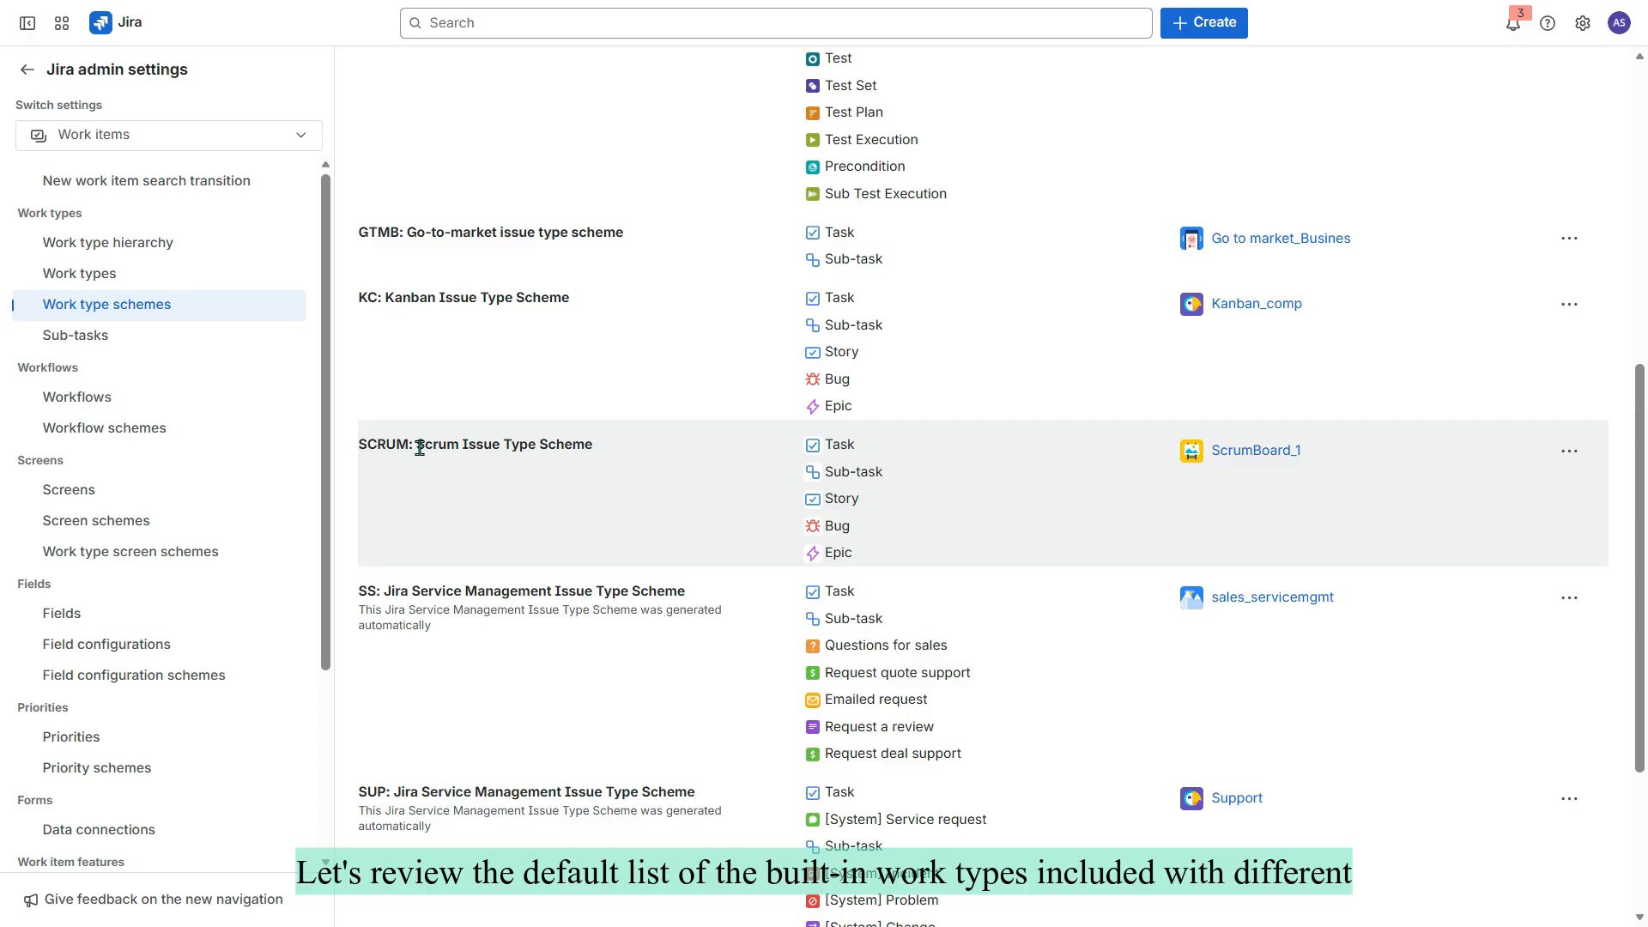
pyautogui.moveTo(420, 447); pyautogui.dragTo(502, 445)
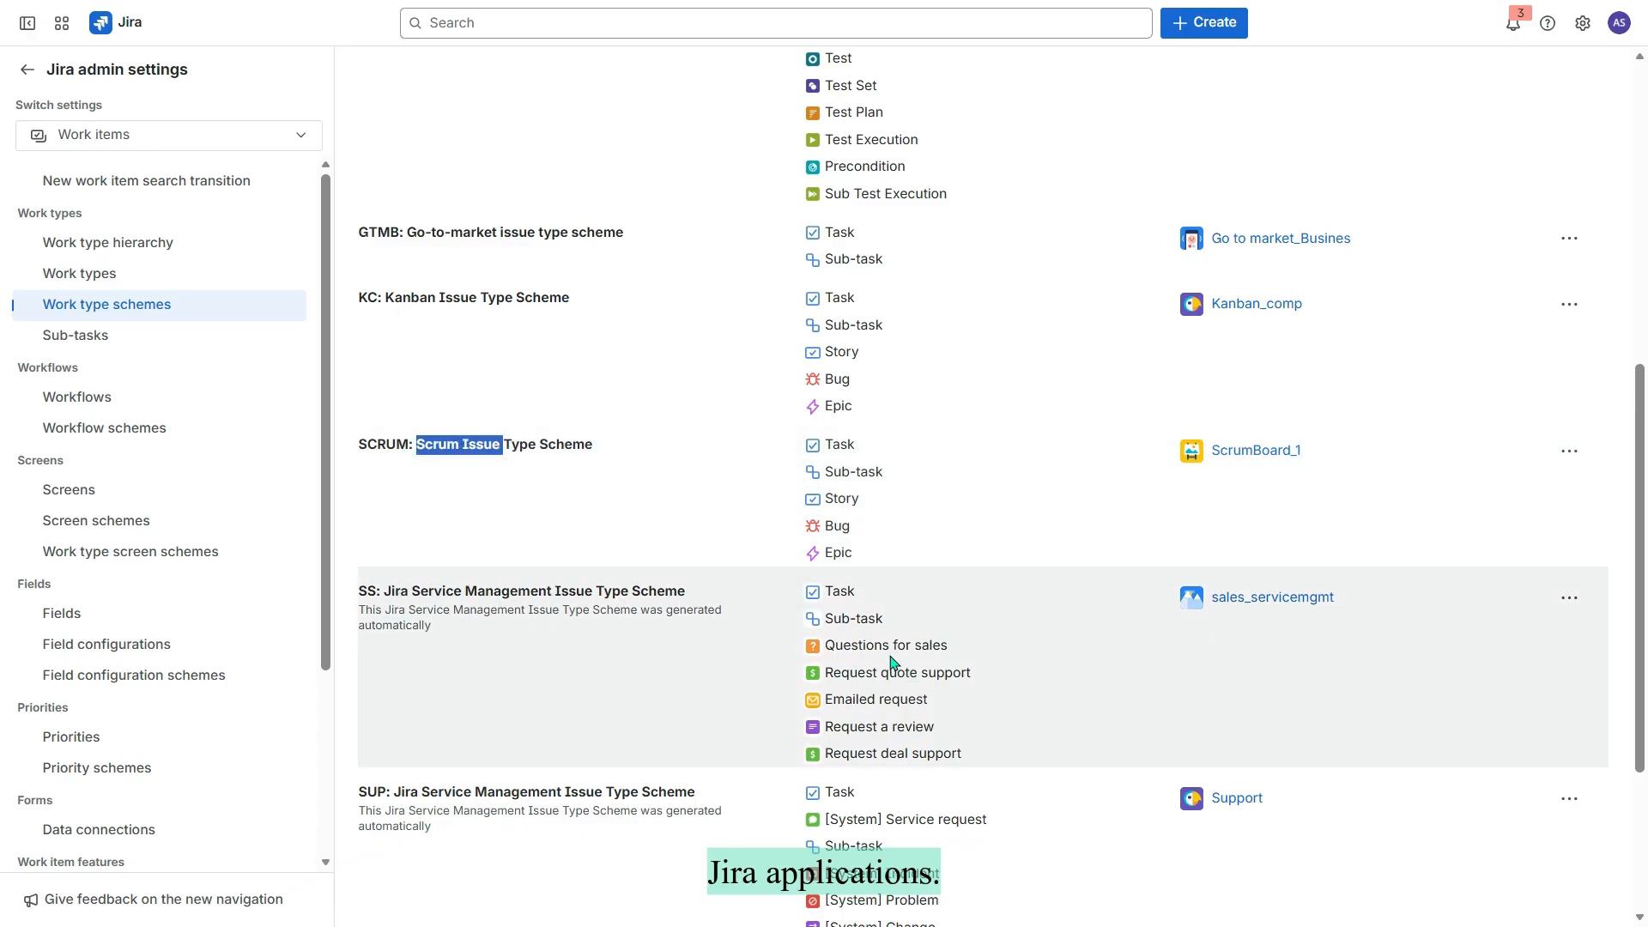
pyautogui.click(445, 434)
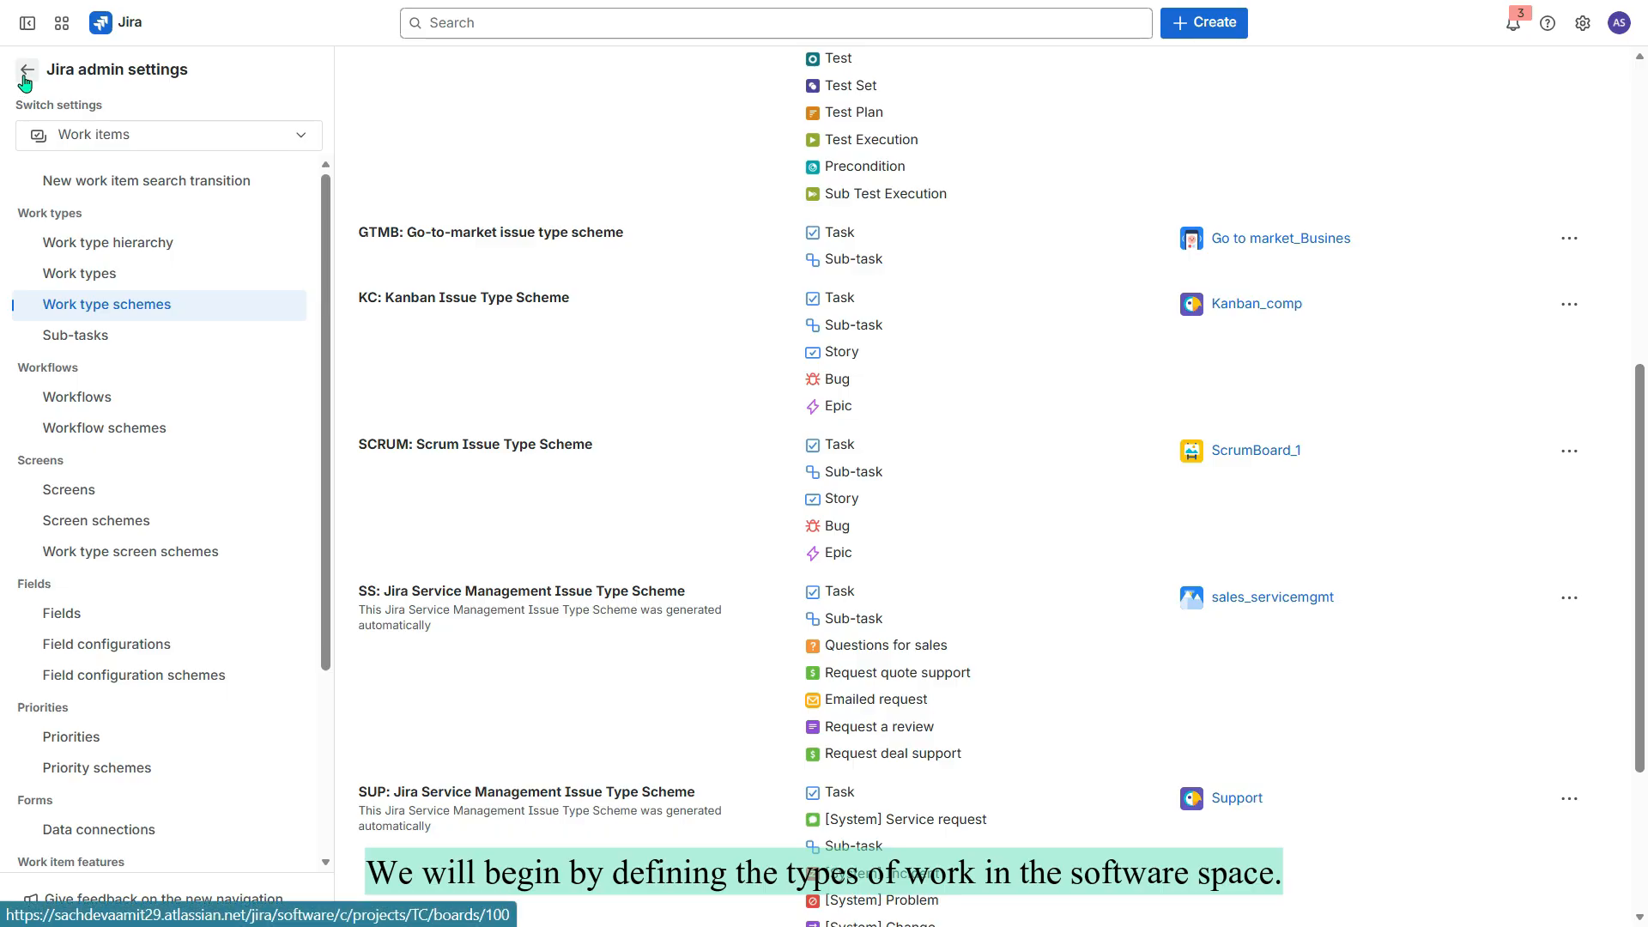
pyautogui.click(26, 71)
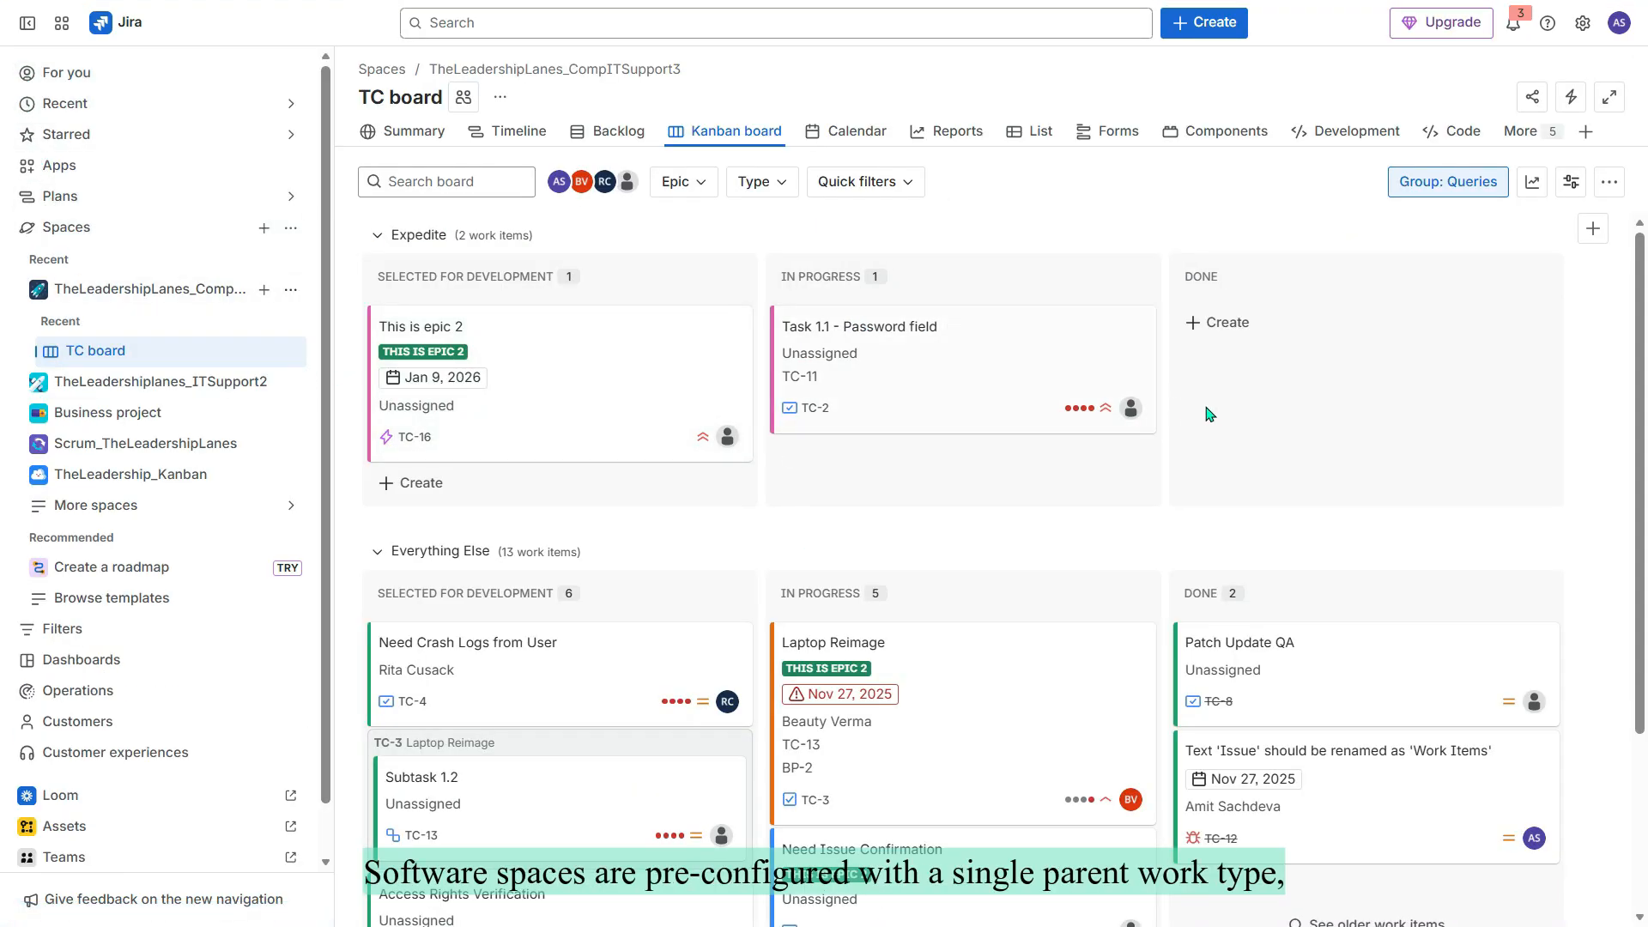
# - Show the work type choices for a new work item below the This is epic 2 card
pyautogui.click(387, 483)
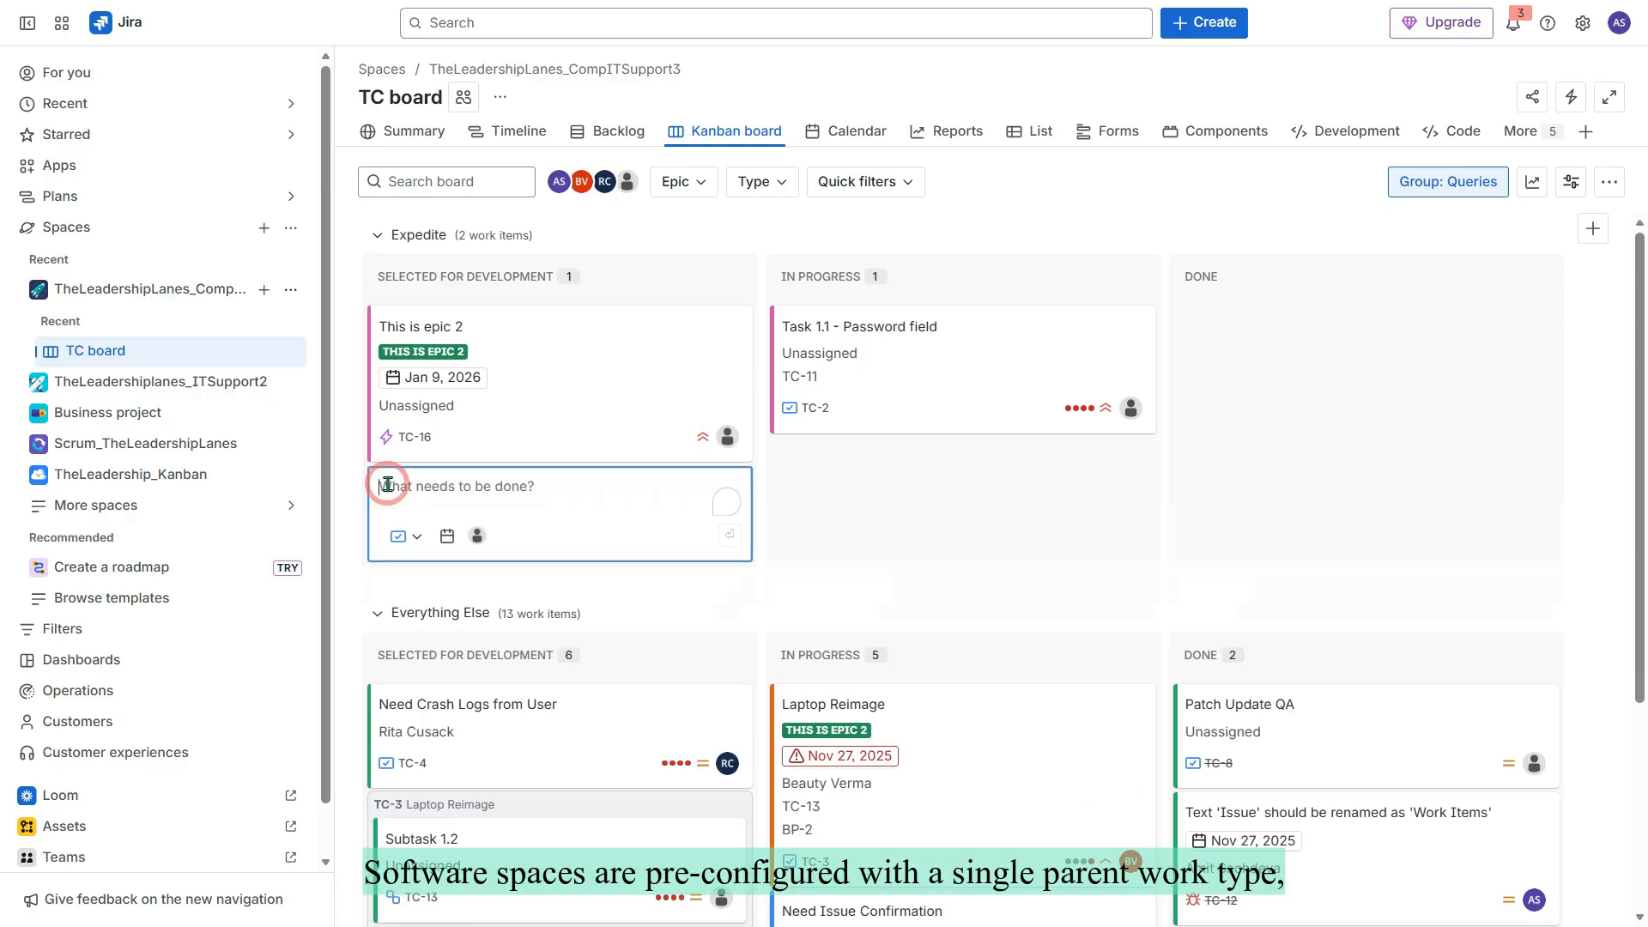
pyautogui.click(416, 539)
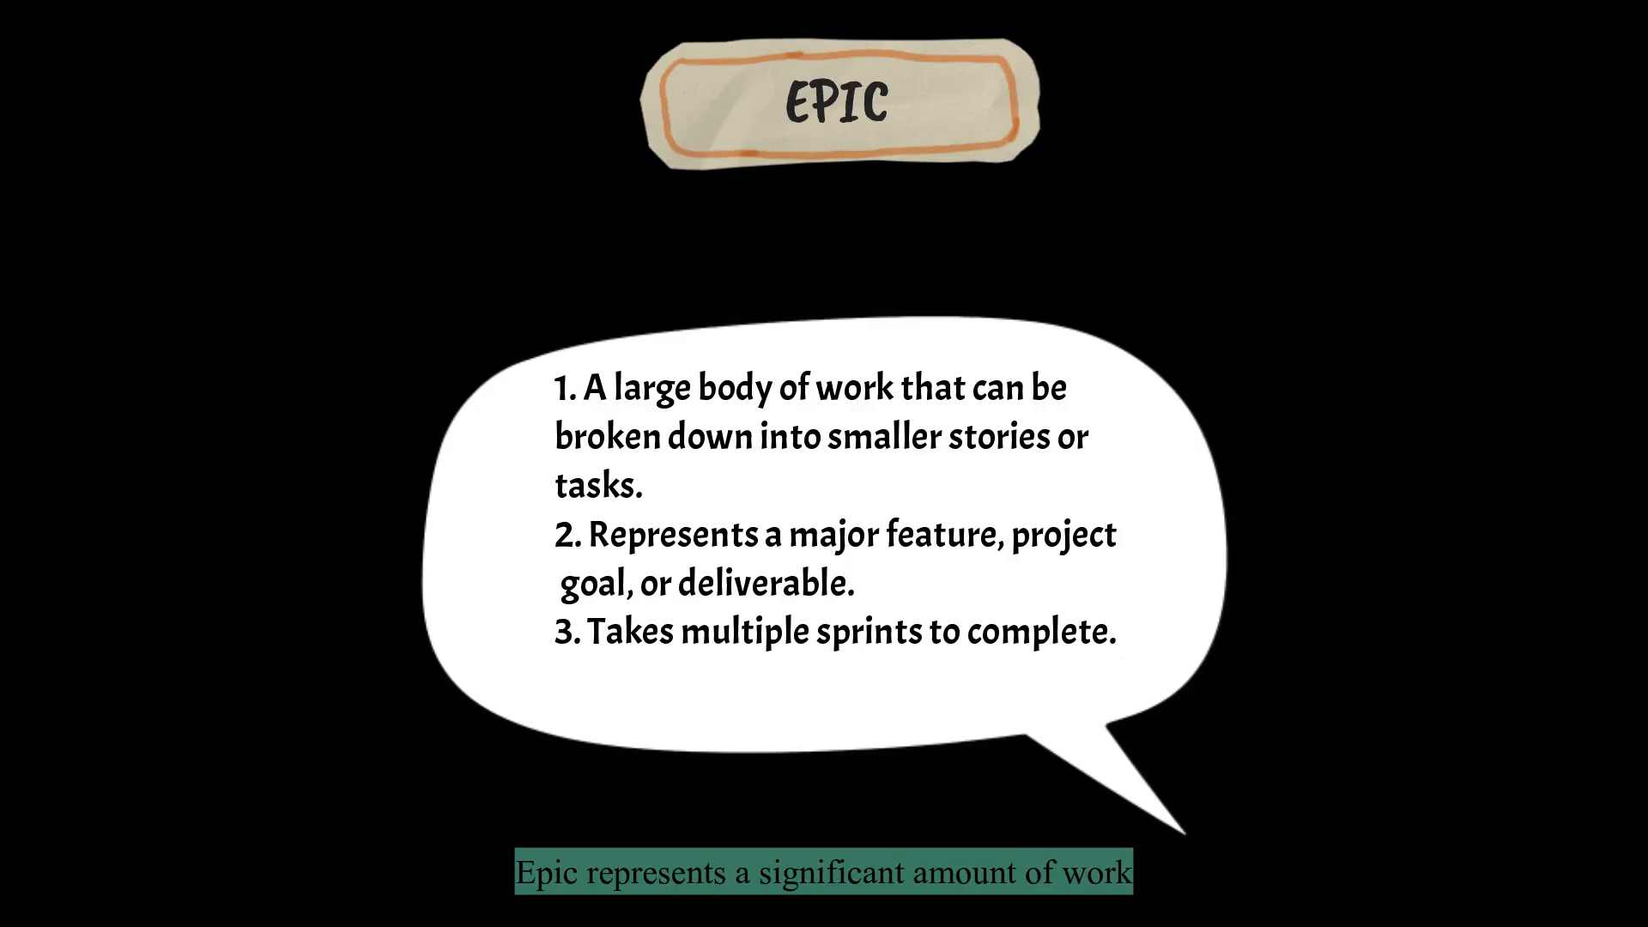
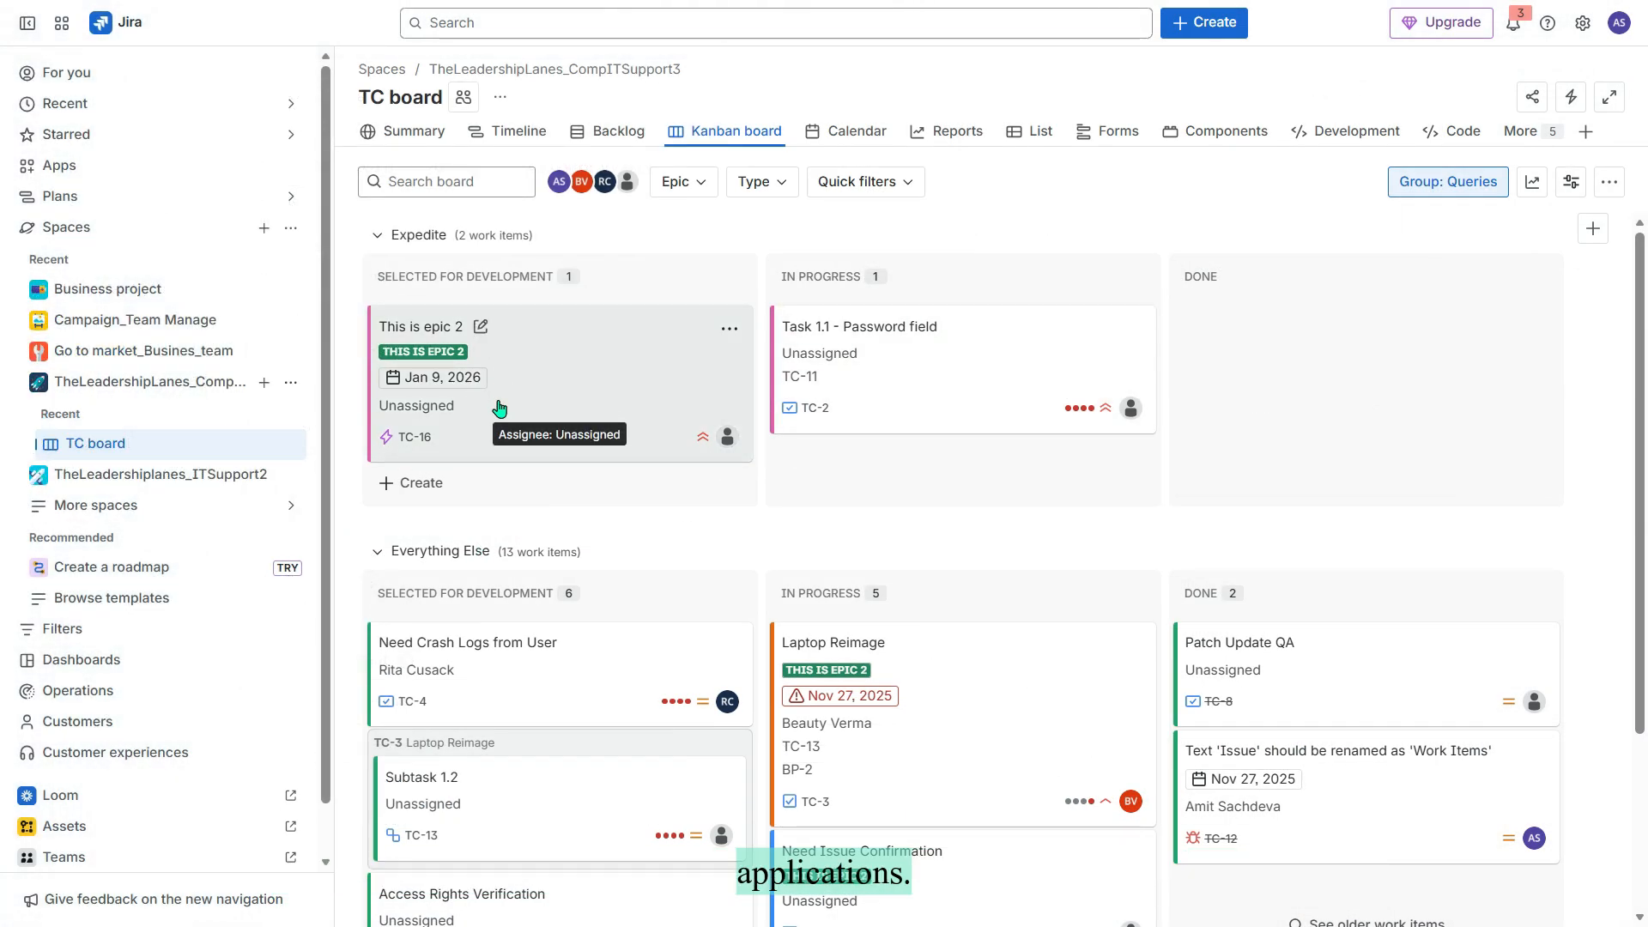
# - Open the work type schemes in the Jira admin work item settings and examine which work types each scheme offers
pyautogui.click(1579, 28)
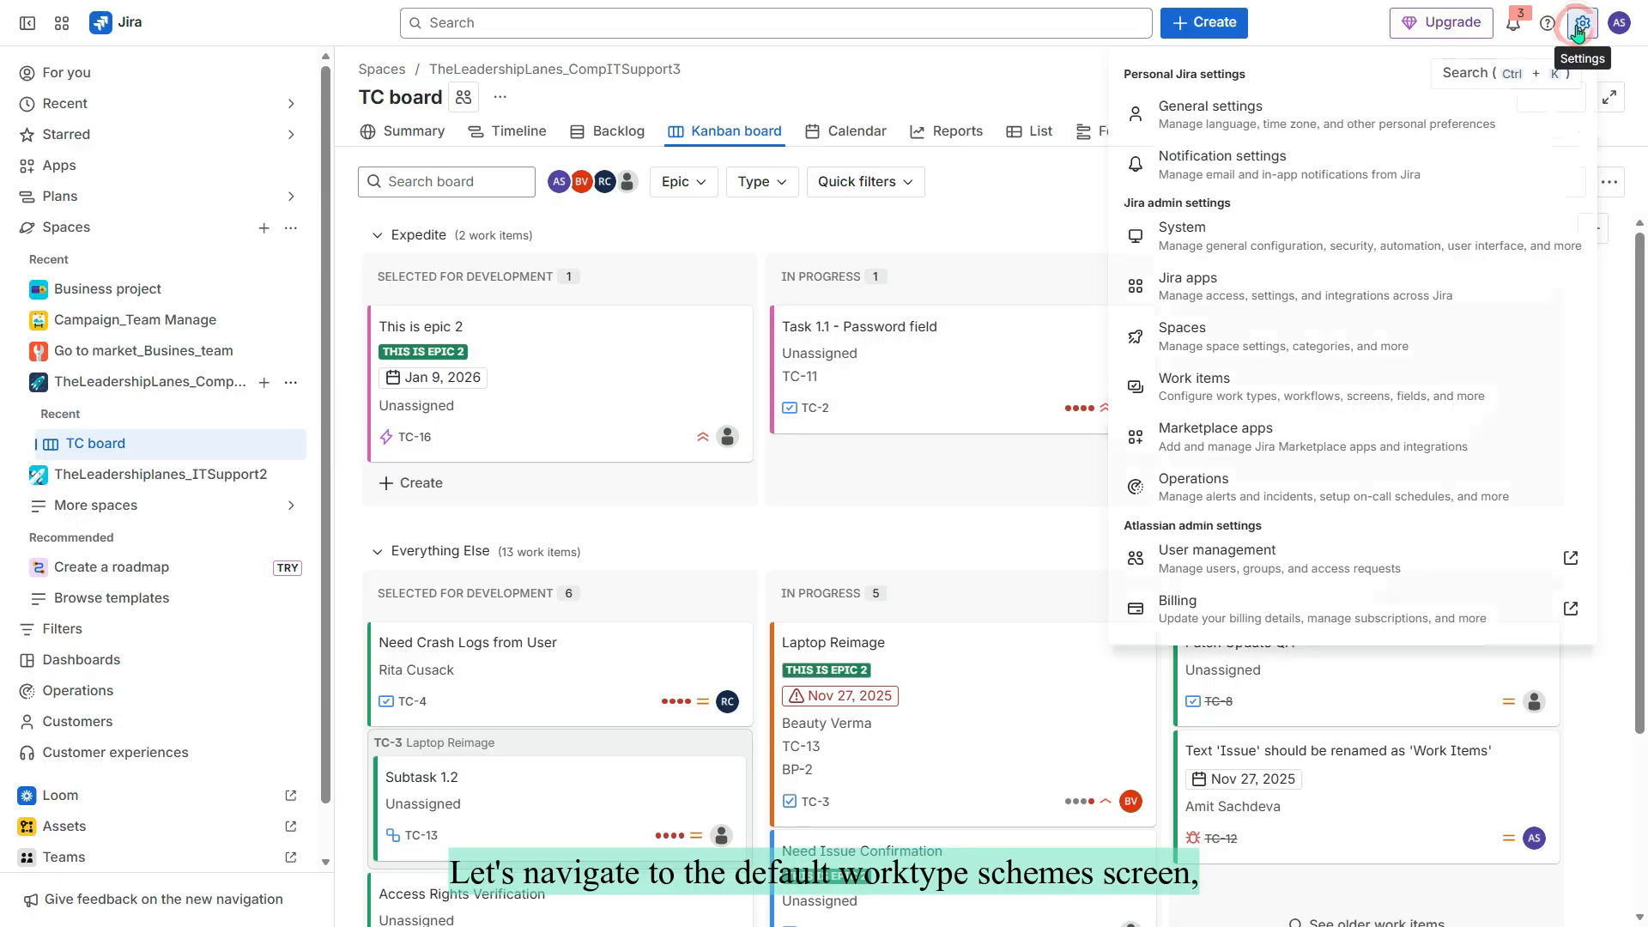
pyautogui.click(1289, 380)
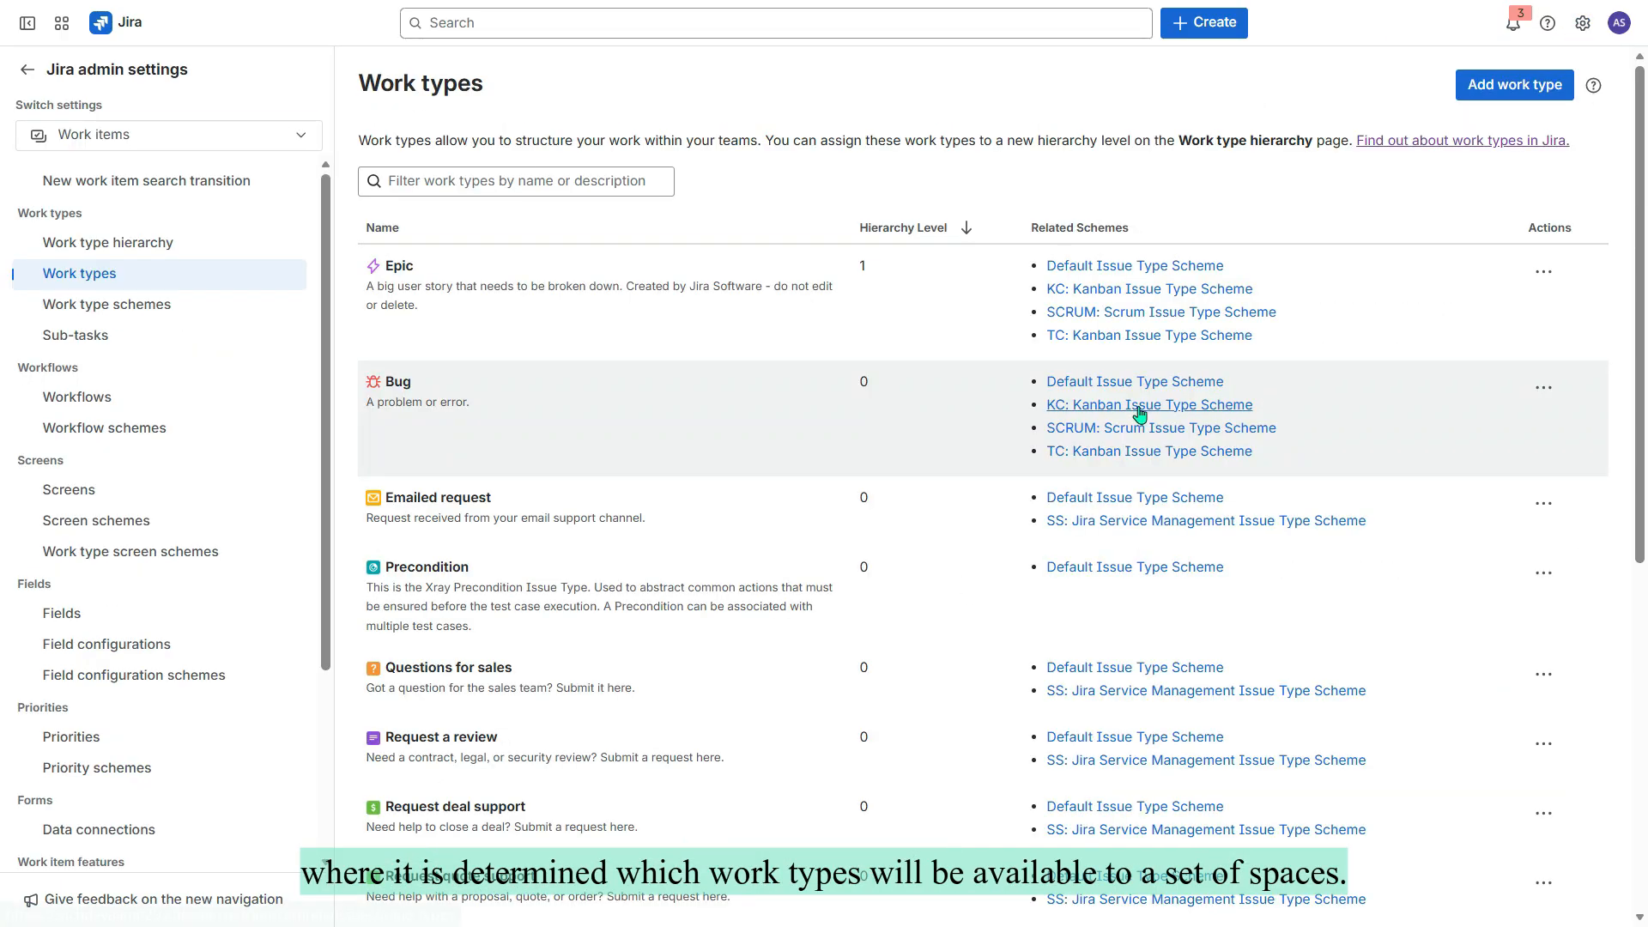
pyautogui.click(128, 305)
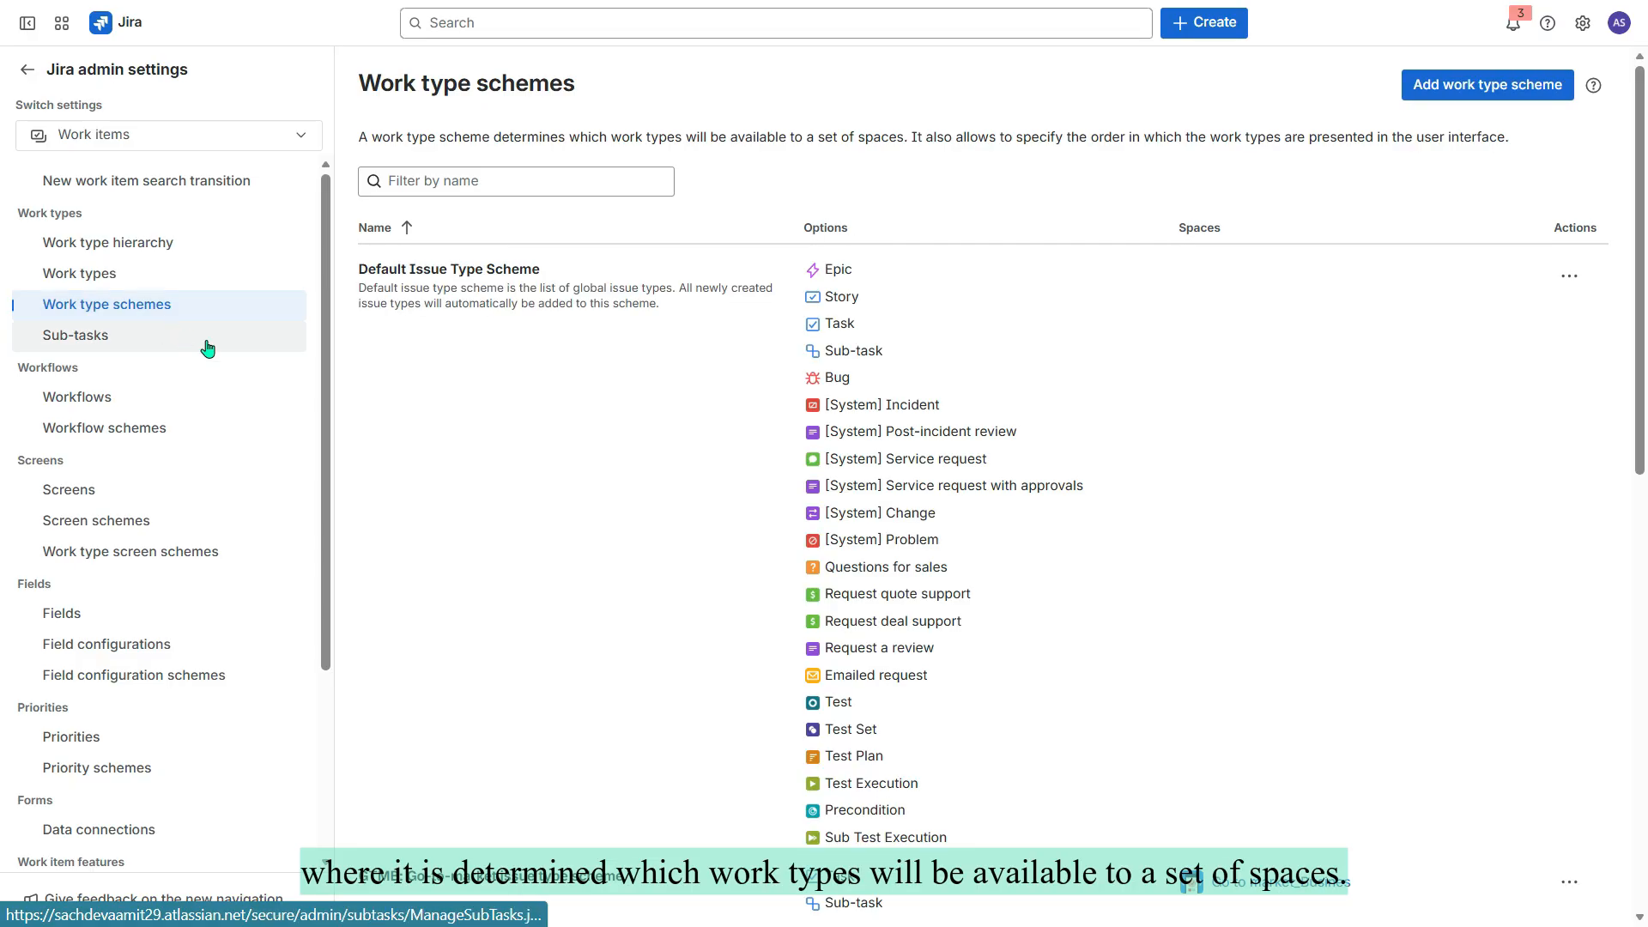
pyautogui.scroll(-3, 575, 440)
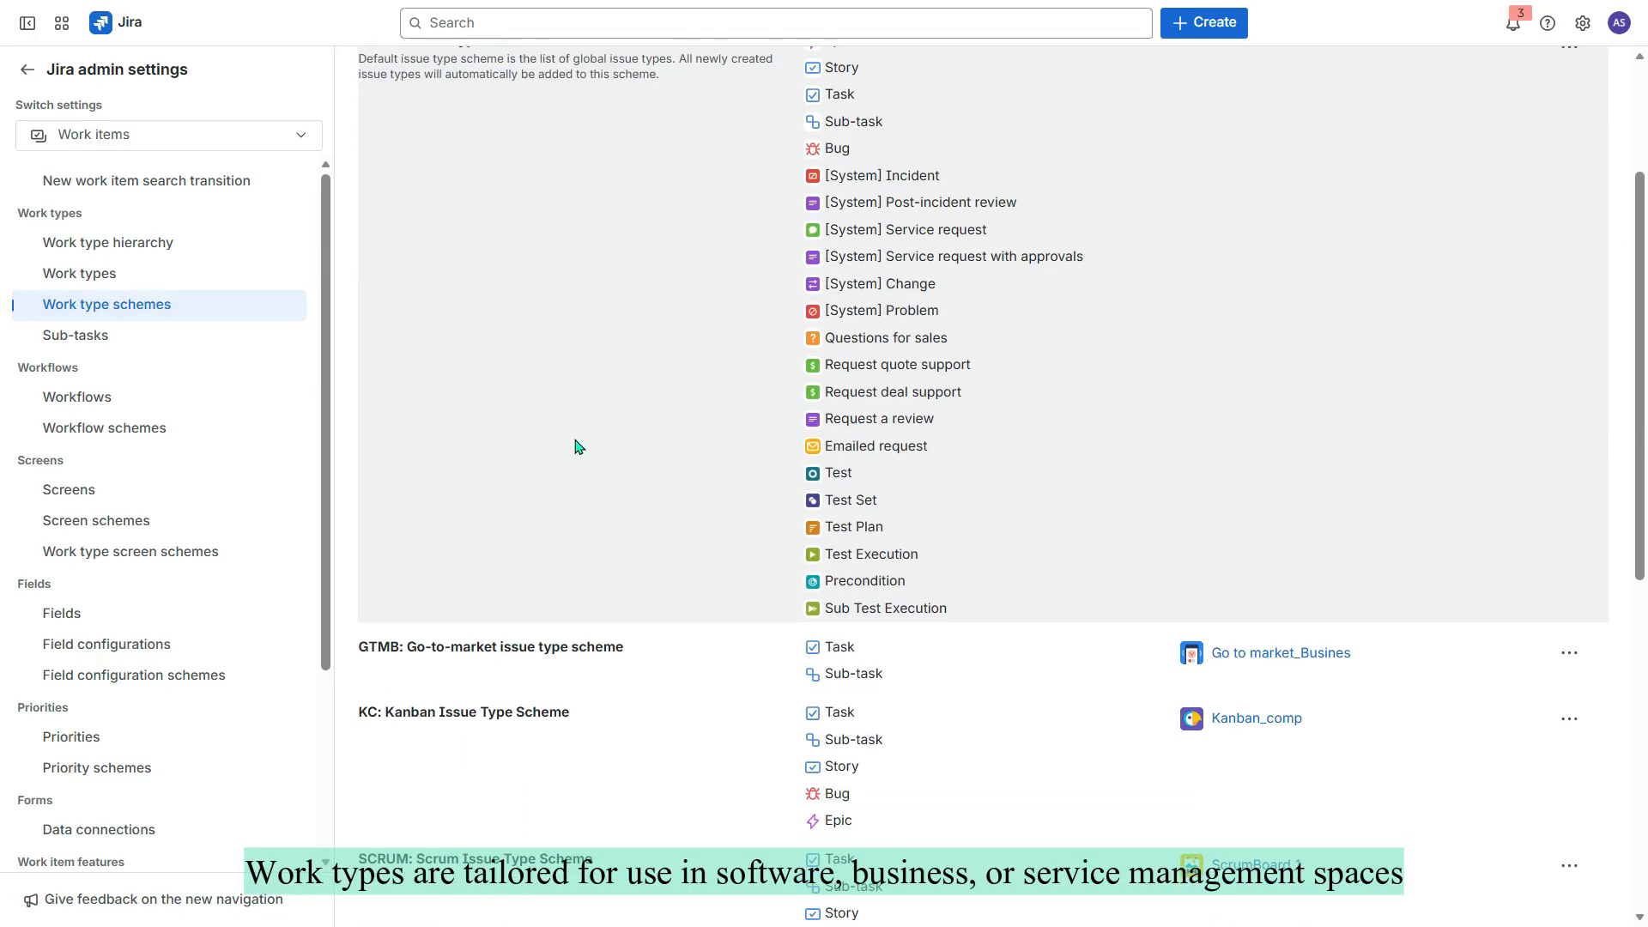
pyautogui.scroll(-2, 577, 444)
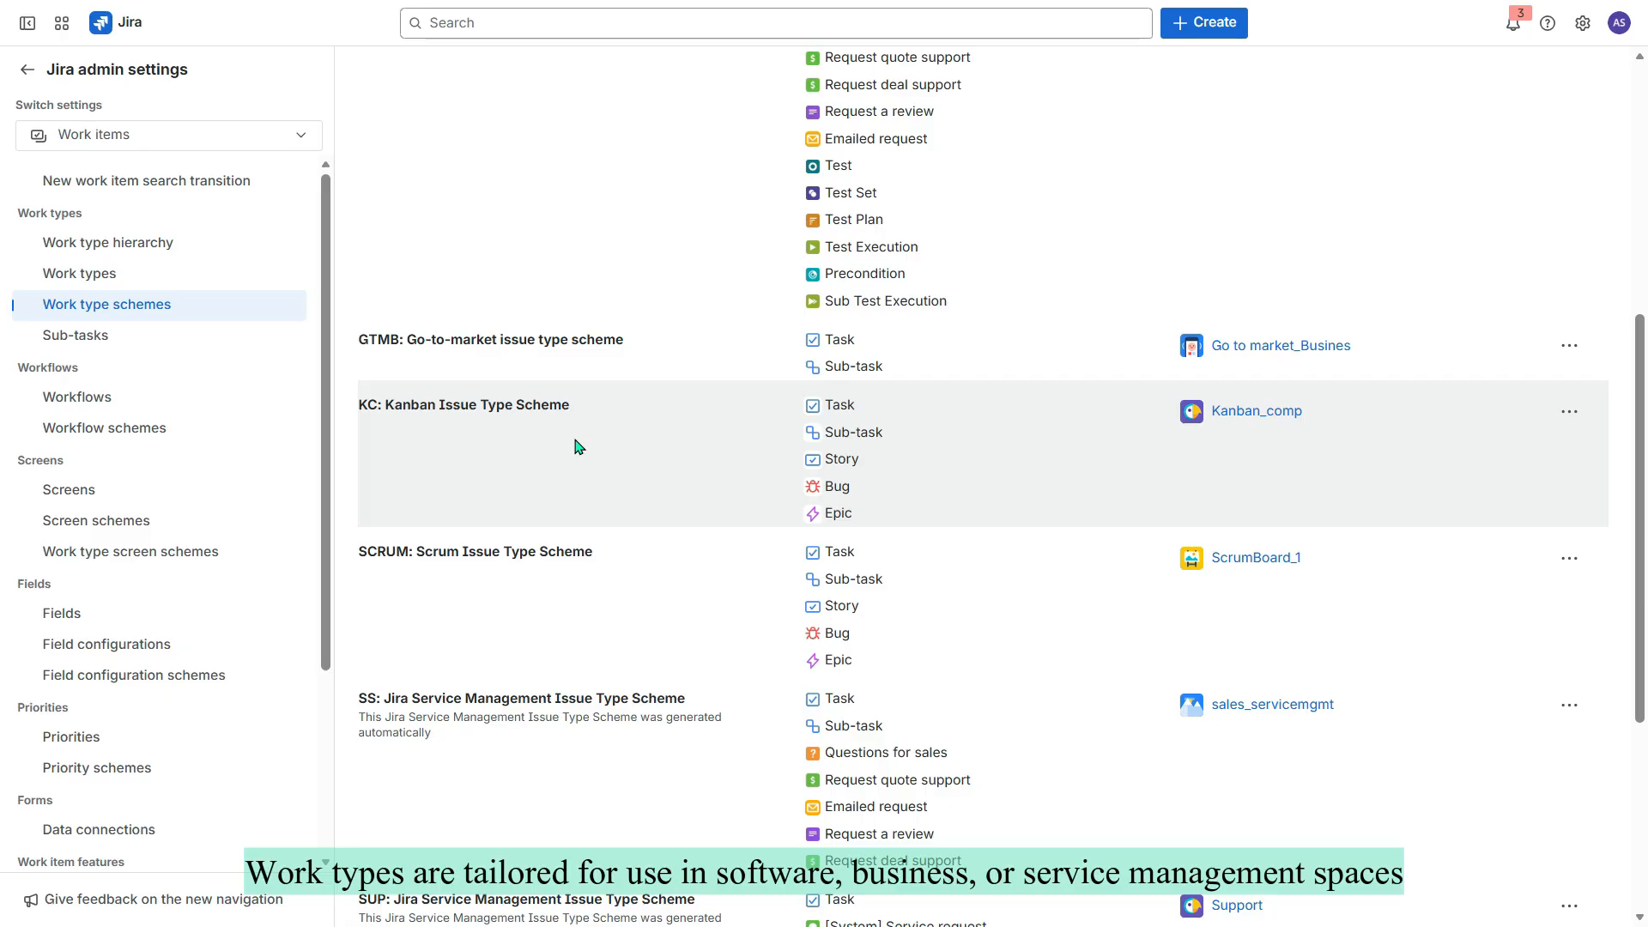
# - Return to TC board and open the work type management page from a new work item in Expedite's Selected for Development column
pyautogui.scroll(-1, 576, 443)
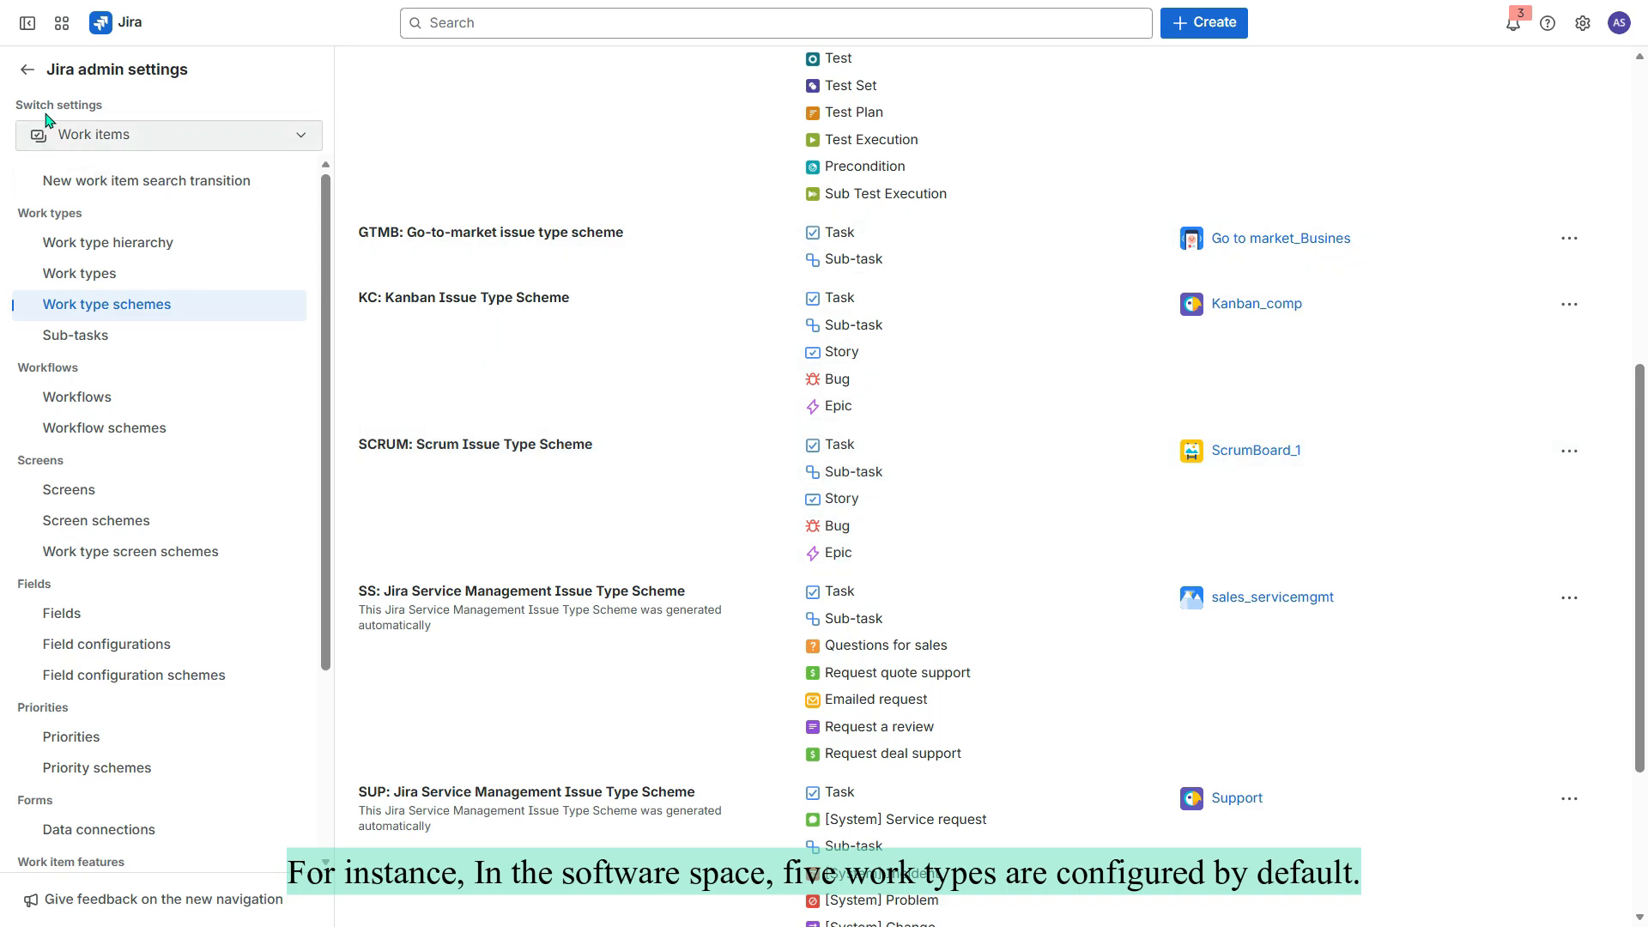
pyautogui.click(29, 74)
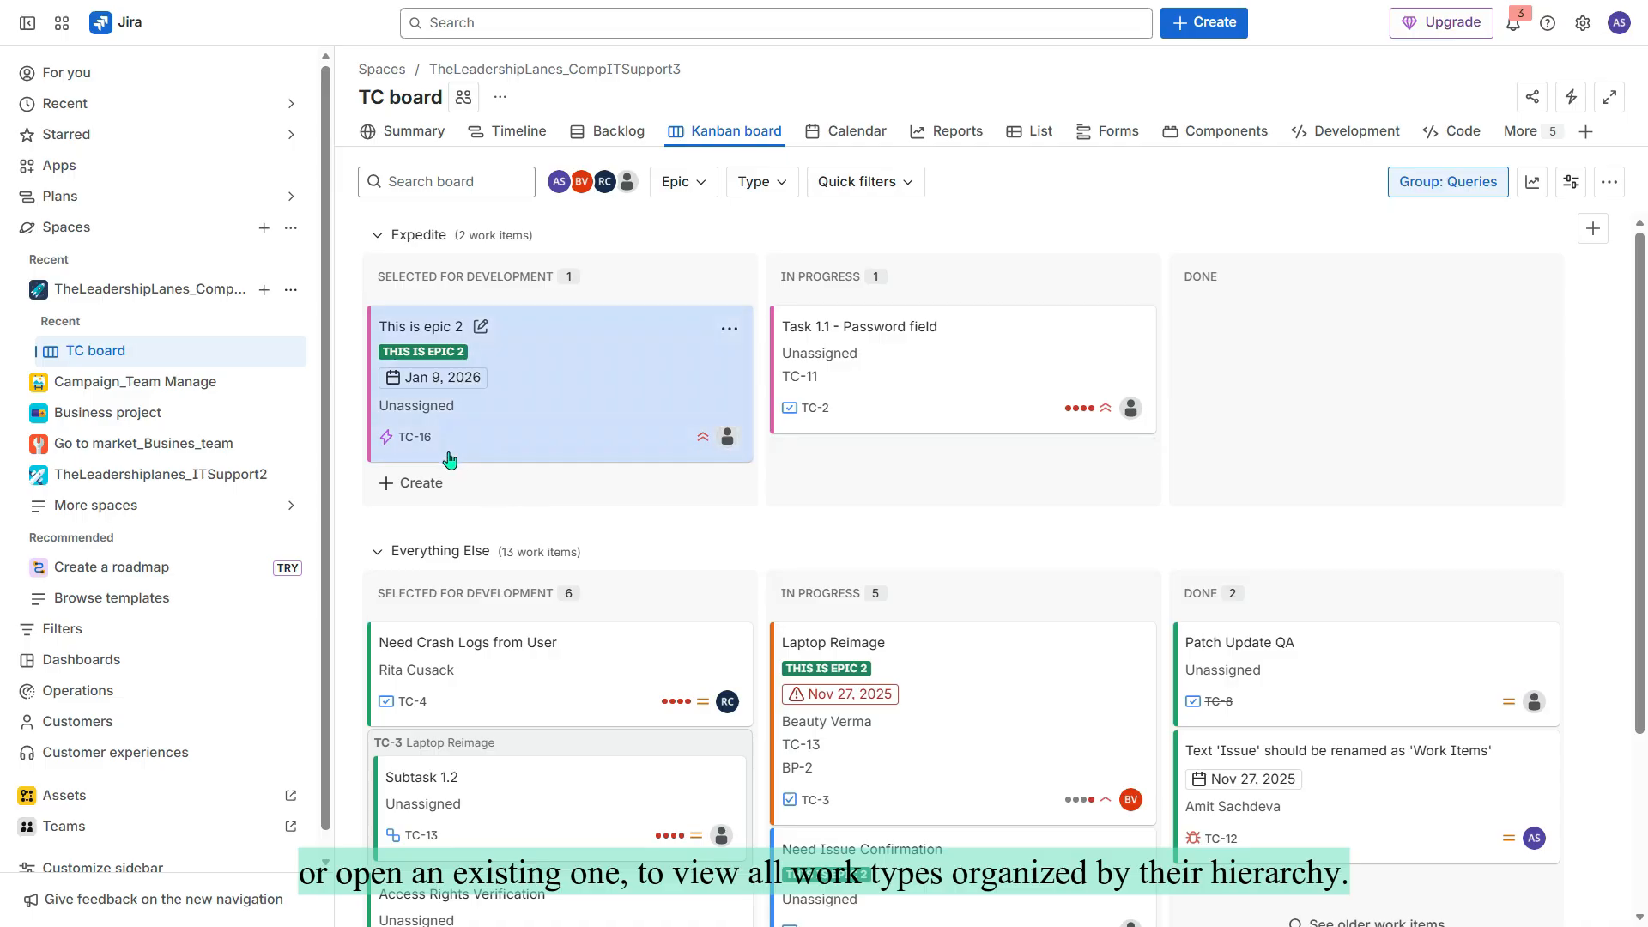
pyautogui.click(386, 485)
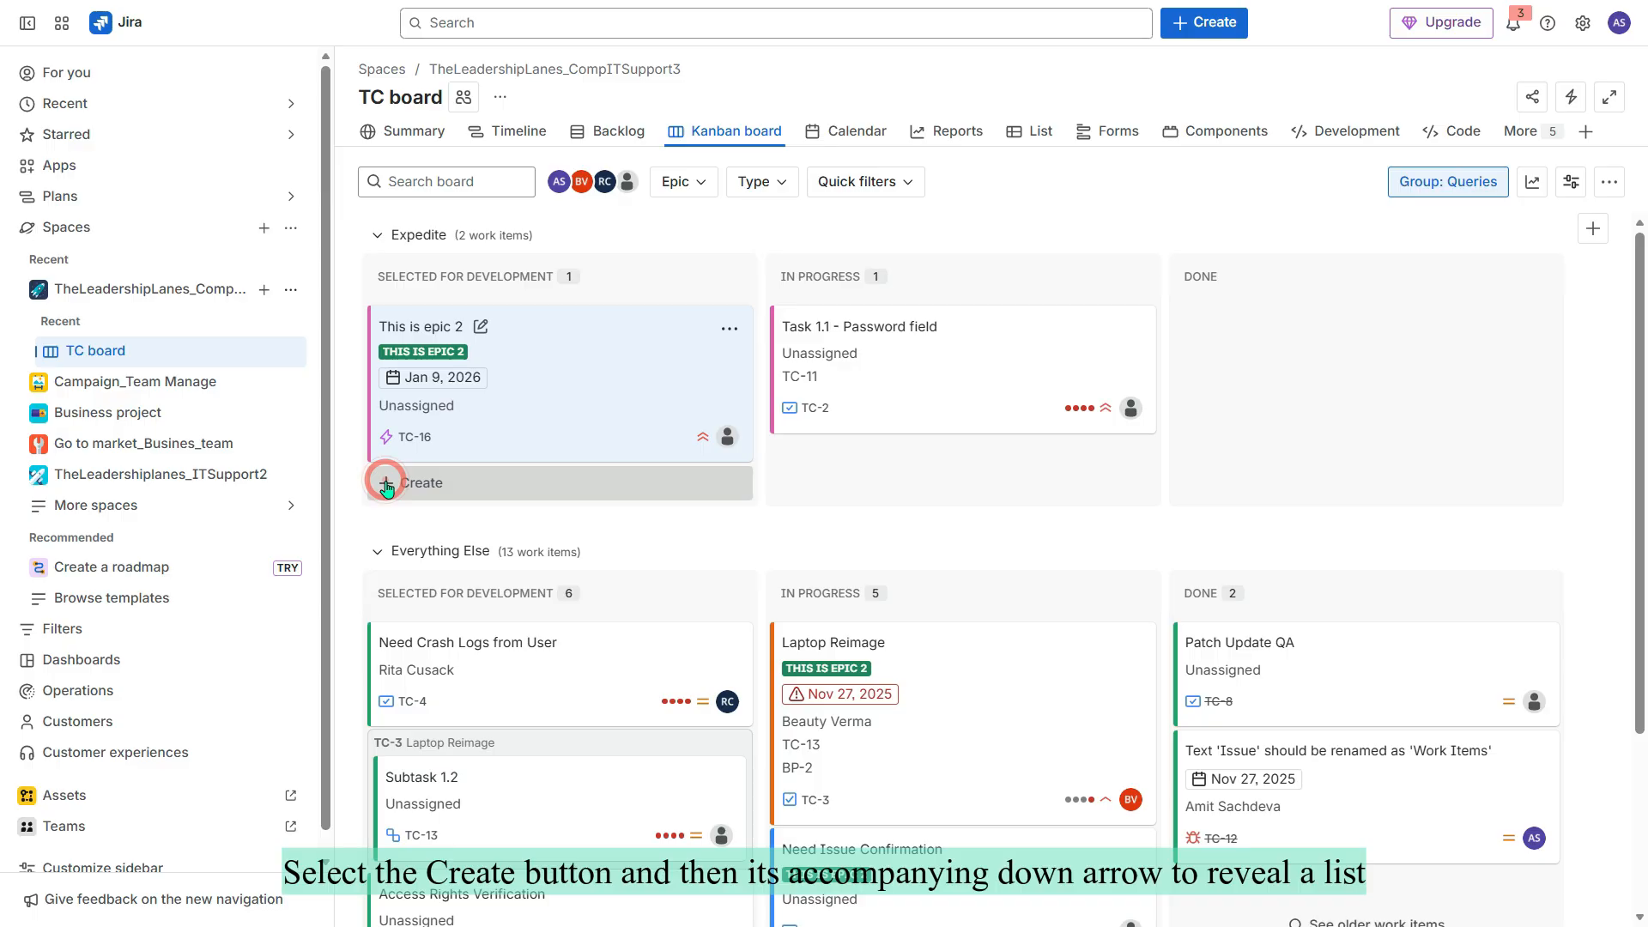
pyautogui.click(420, 537)
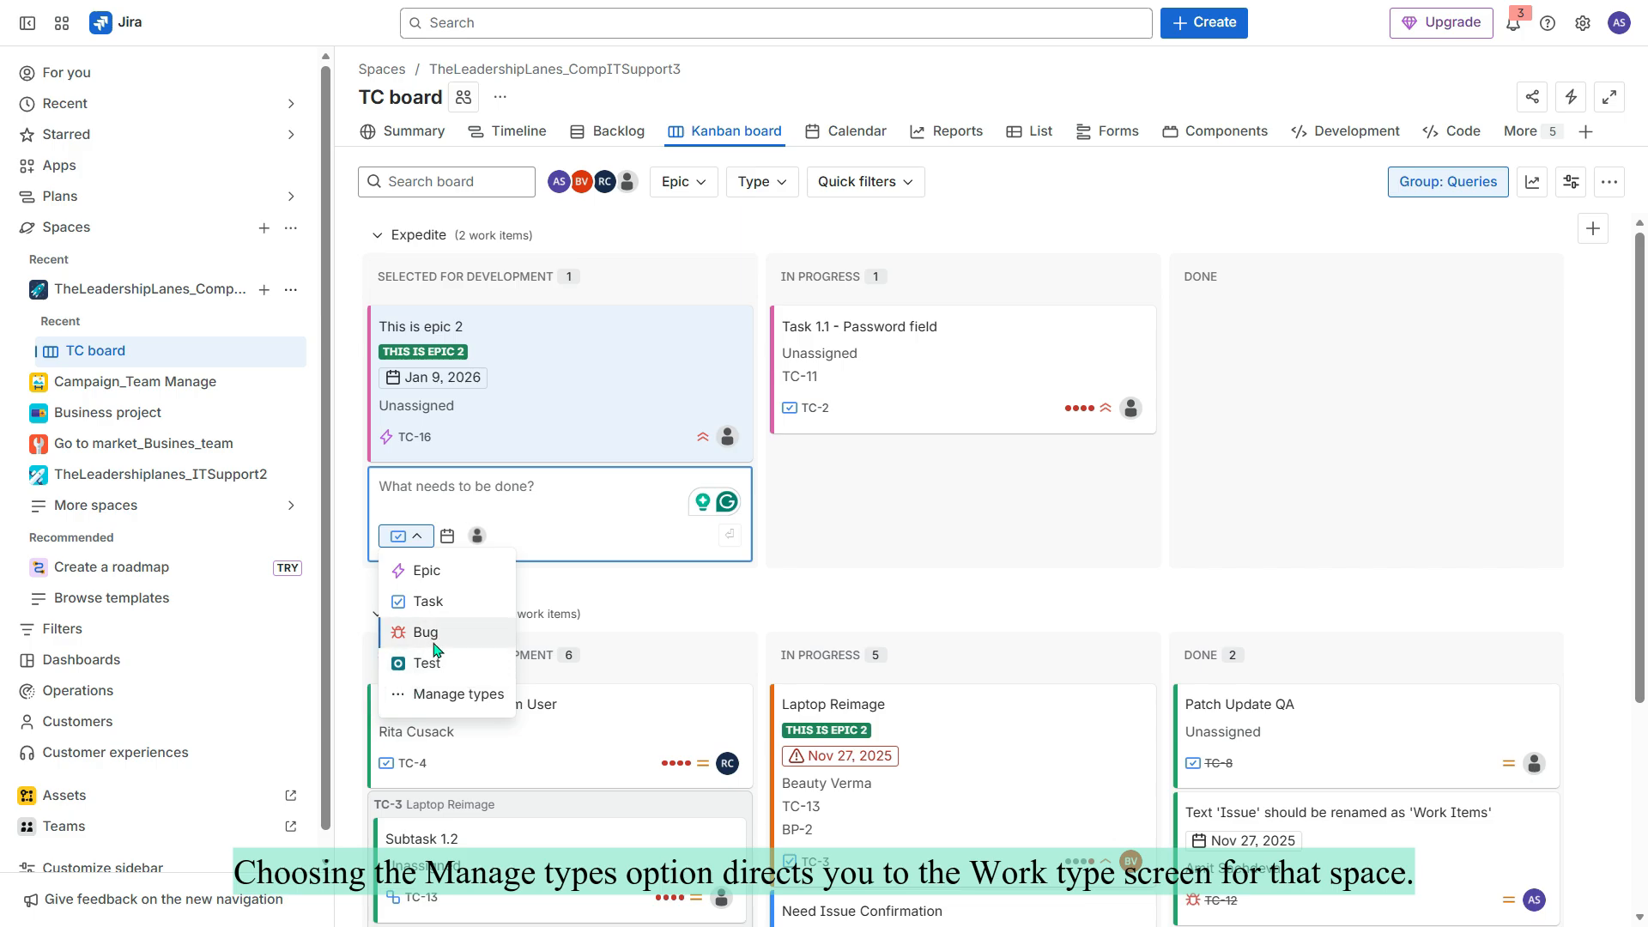
pyautogui.click(460, 695)
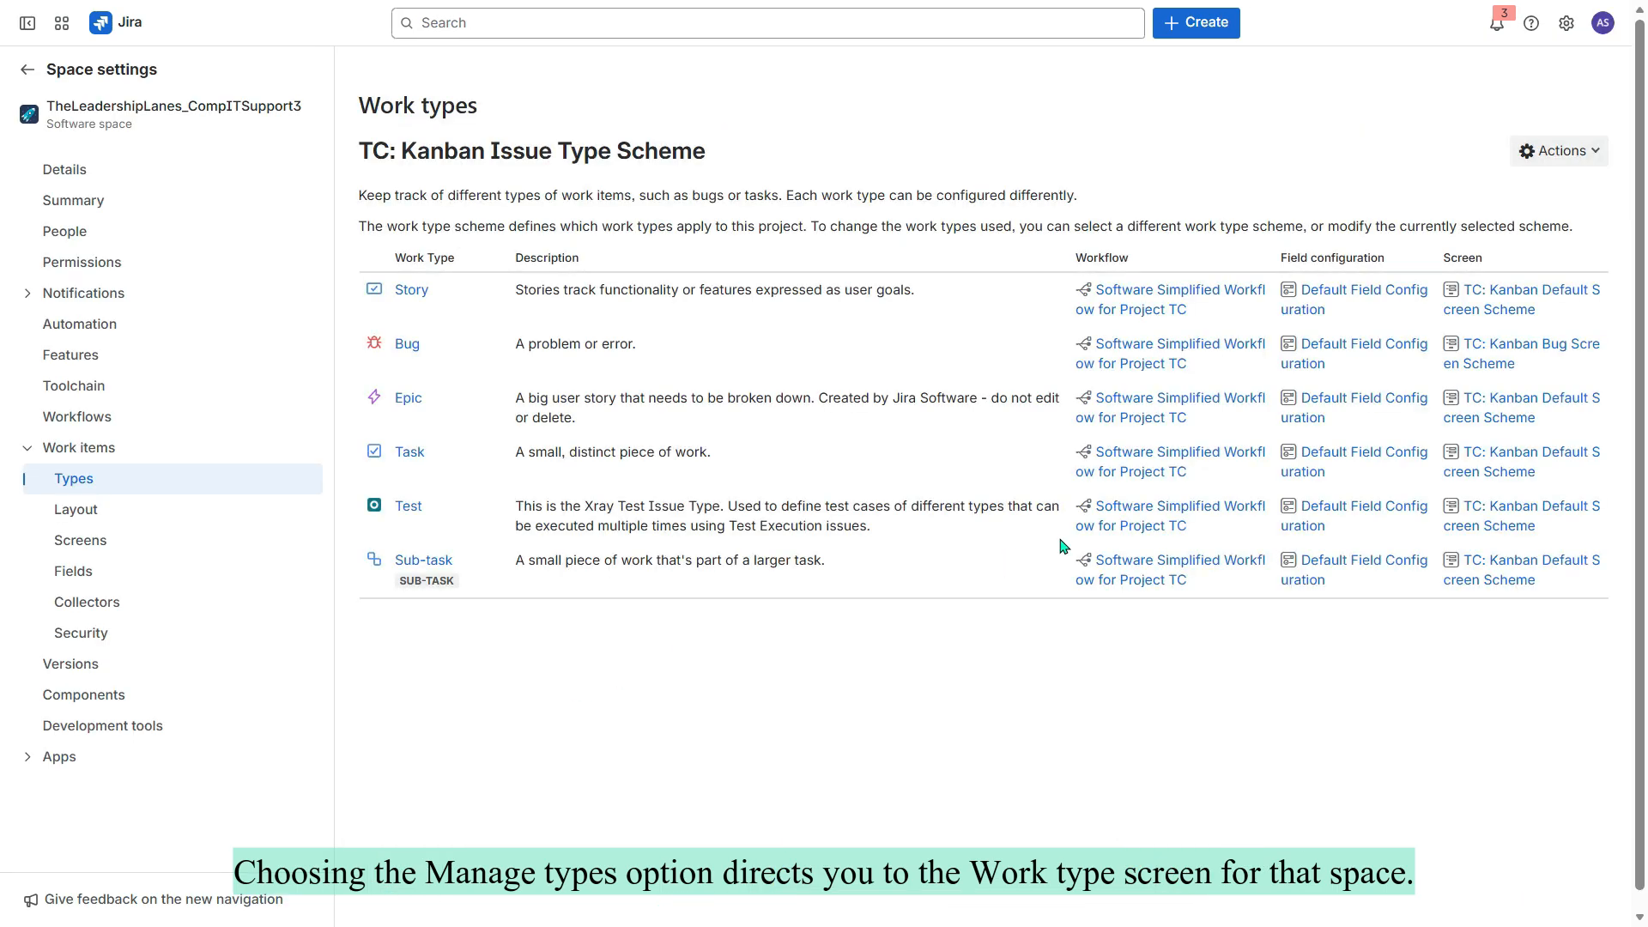
# - Add the Test Execution work type to the TC: Kanban Issue Type Scheme and save the scheme
pyautogui.click(1563, 151)
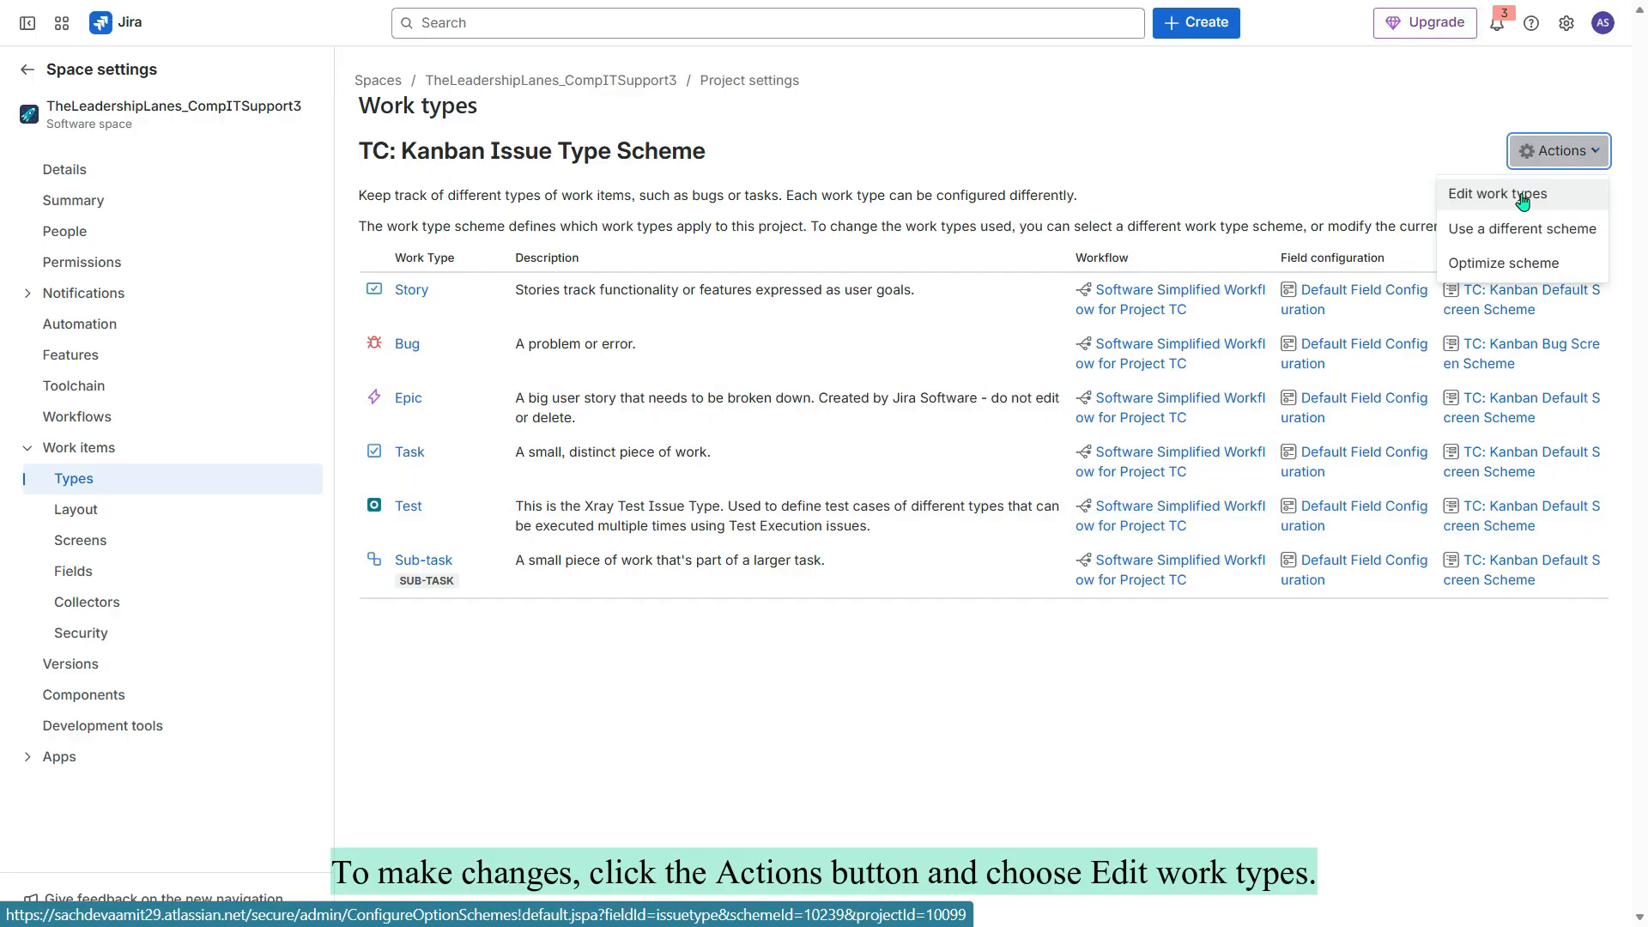
pyautogui.click(1522, 201)
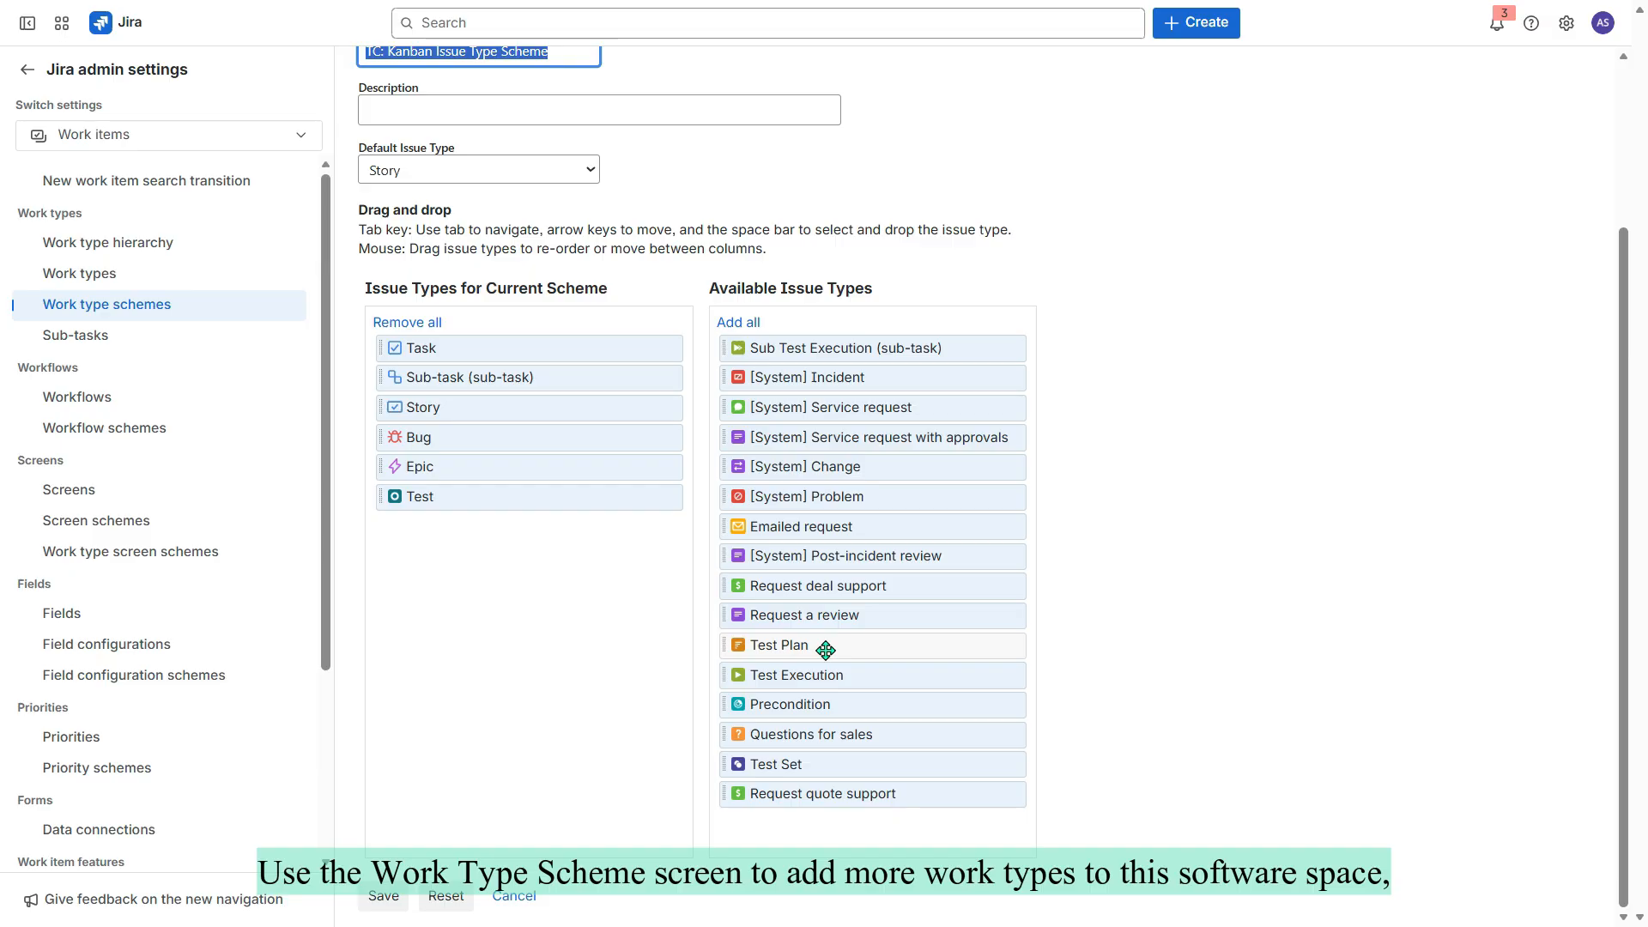
pyautogui.moveTo(826, 665); pyautogui.dragTo(463, 607)
pyautogui.click(380, 895)
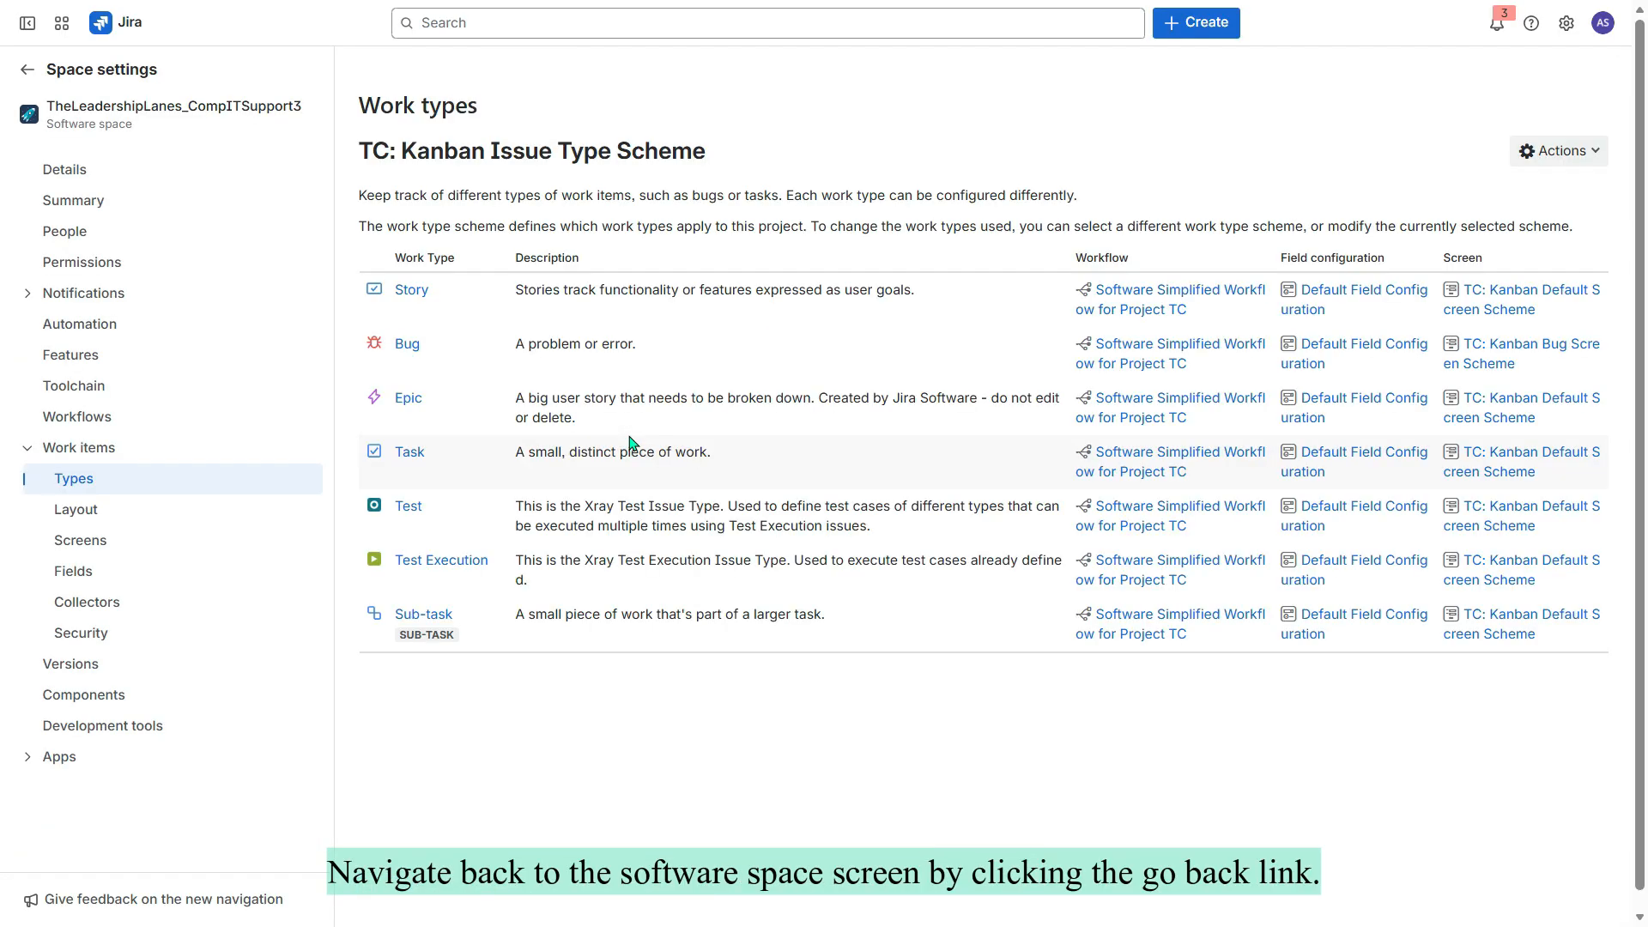
# - Return to TC board and view the work type choices for a new work item in Expedite's Selected for Development column
pyautogui.click(30, 72)
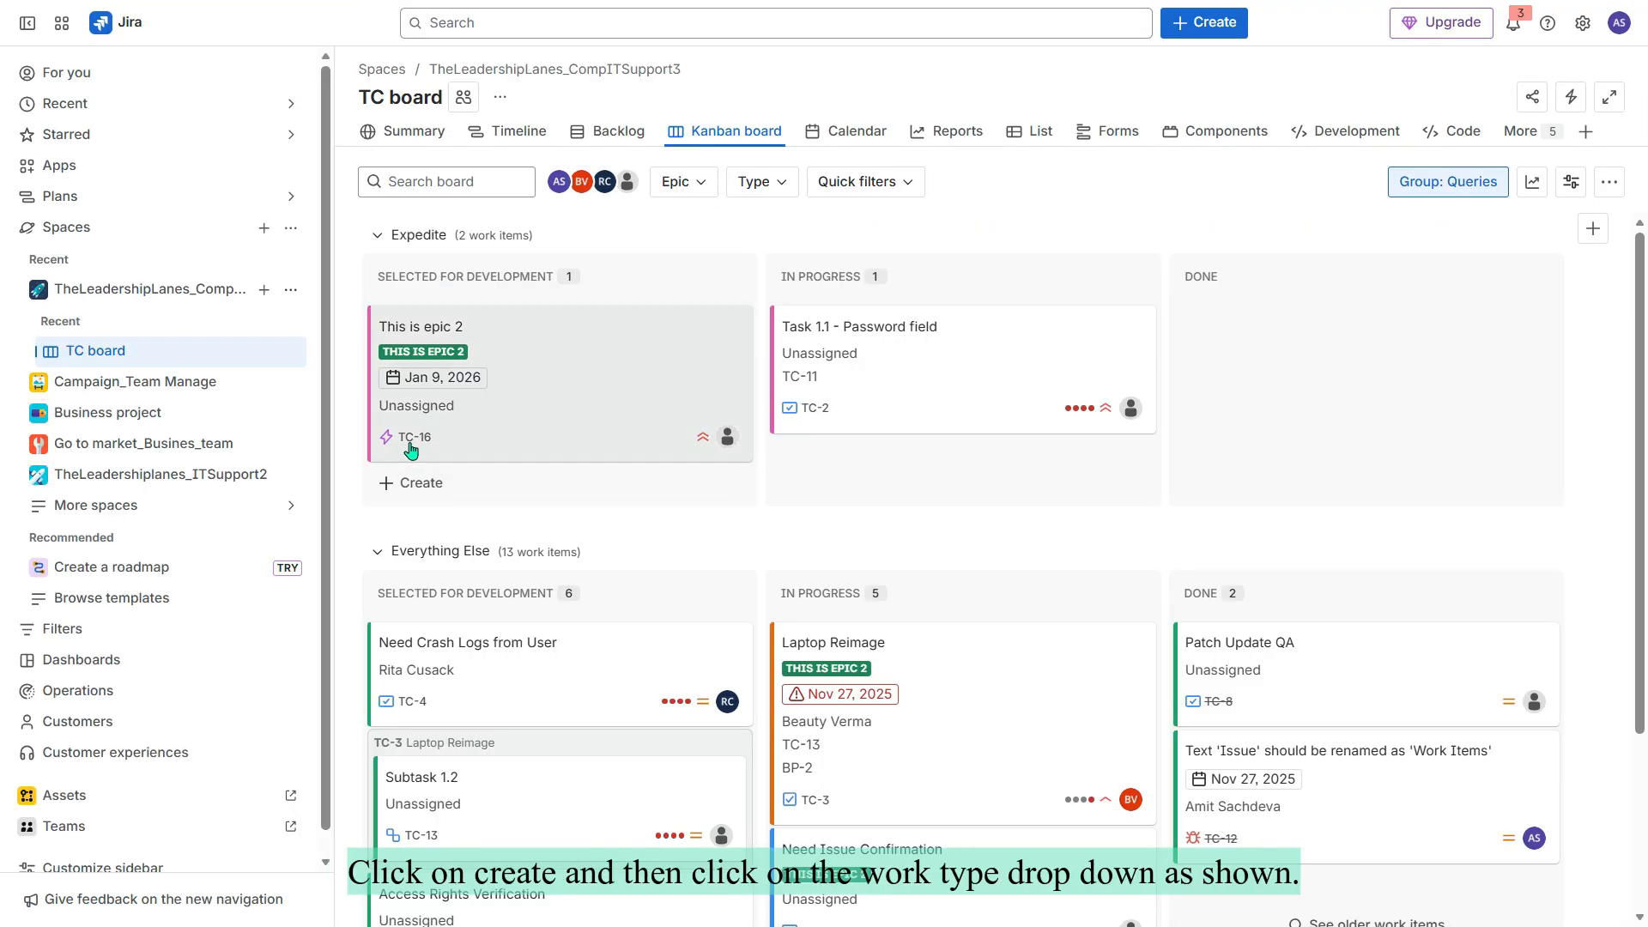
pyautogui.click(388, 482)
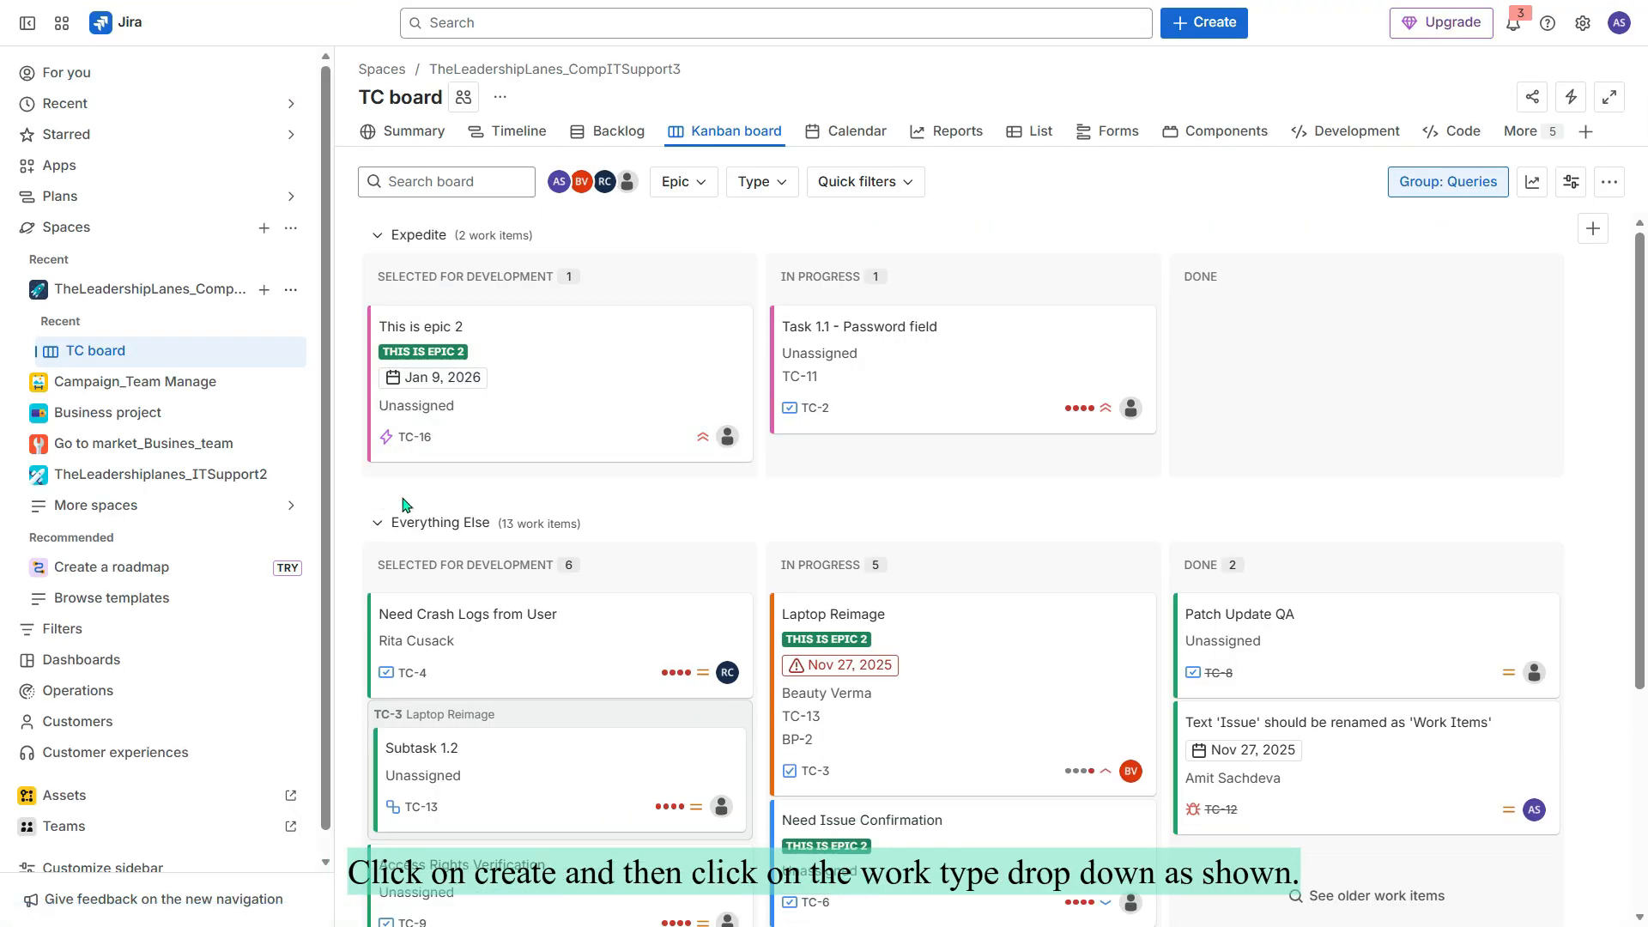
pyautogui.click(414, 536)
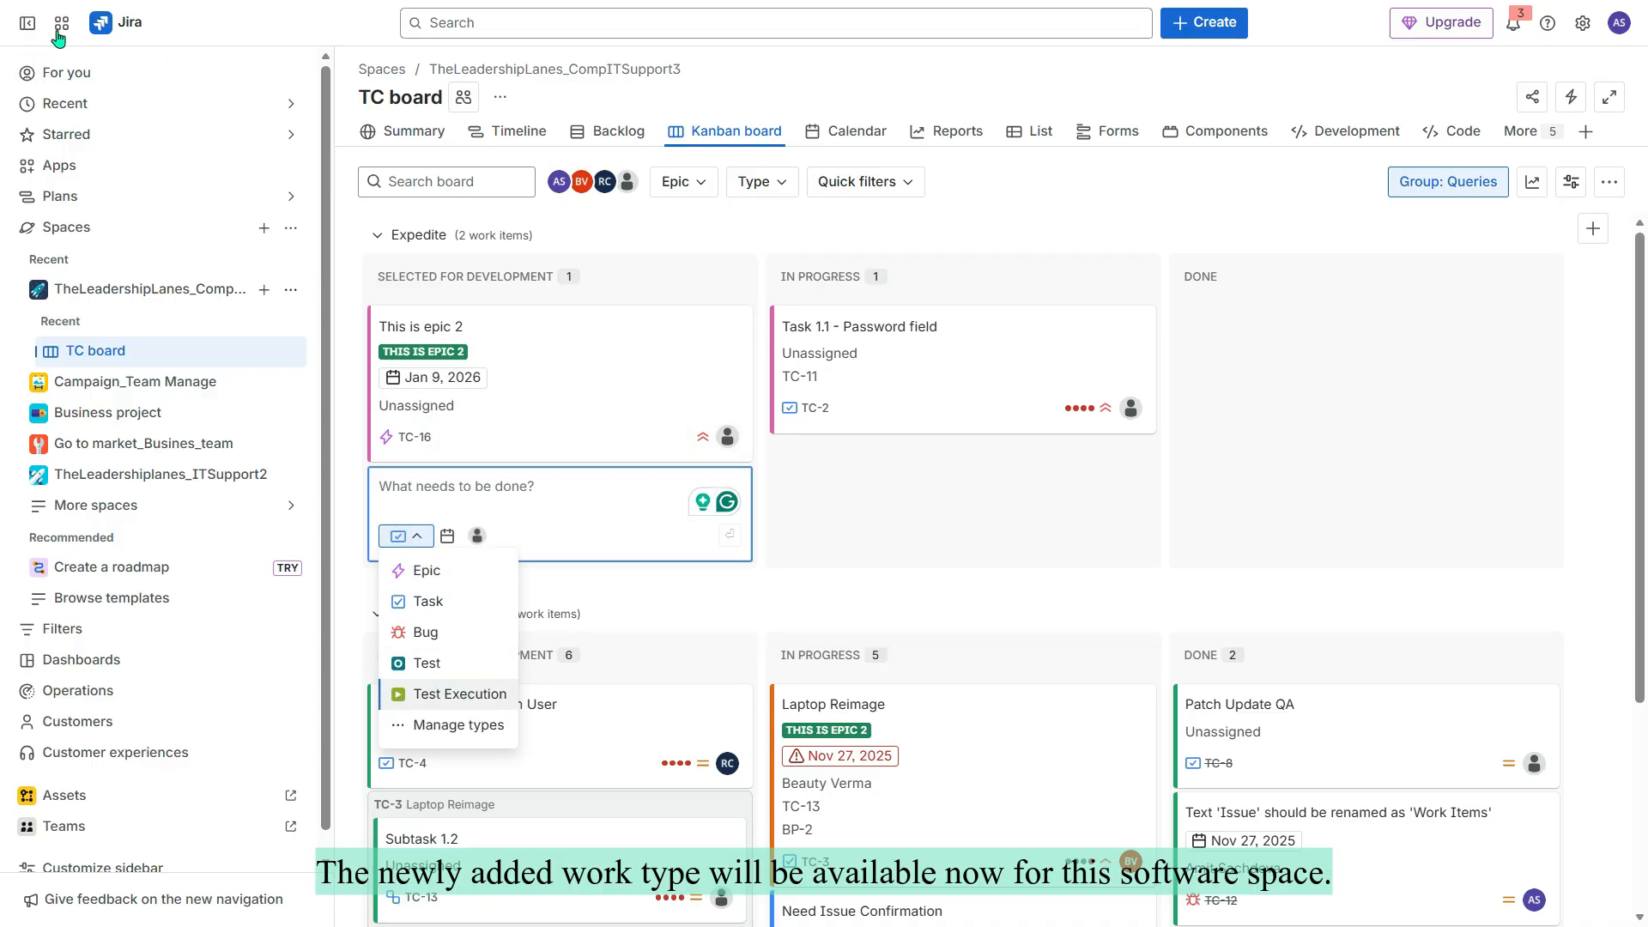
# - Switch to the Business project space, then open the admin work type schemes and examine the Go-to-market issue type scheme's work types
pyautogui.click(61, 26)
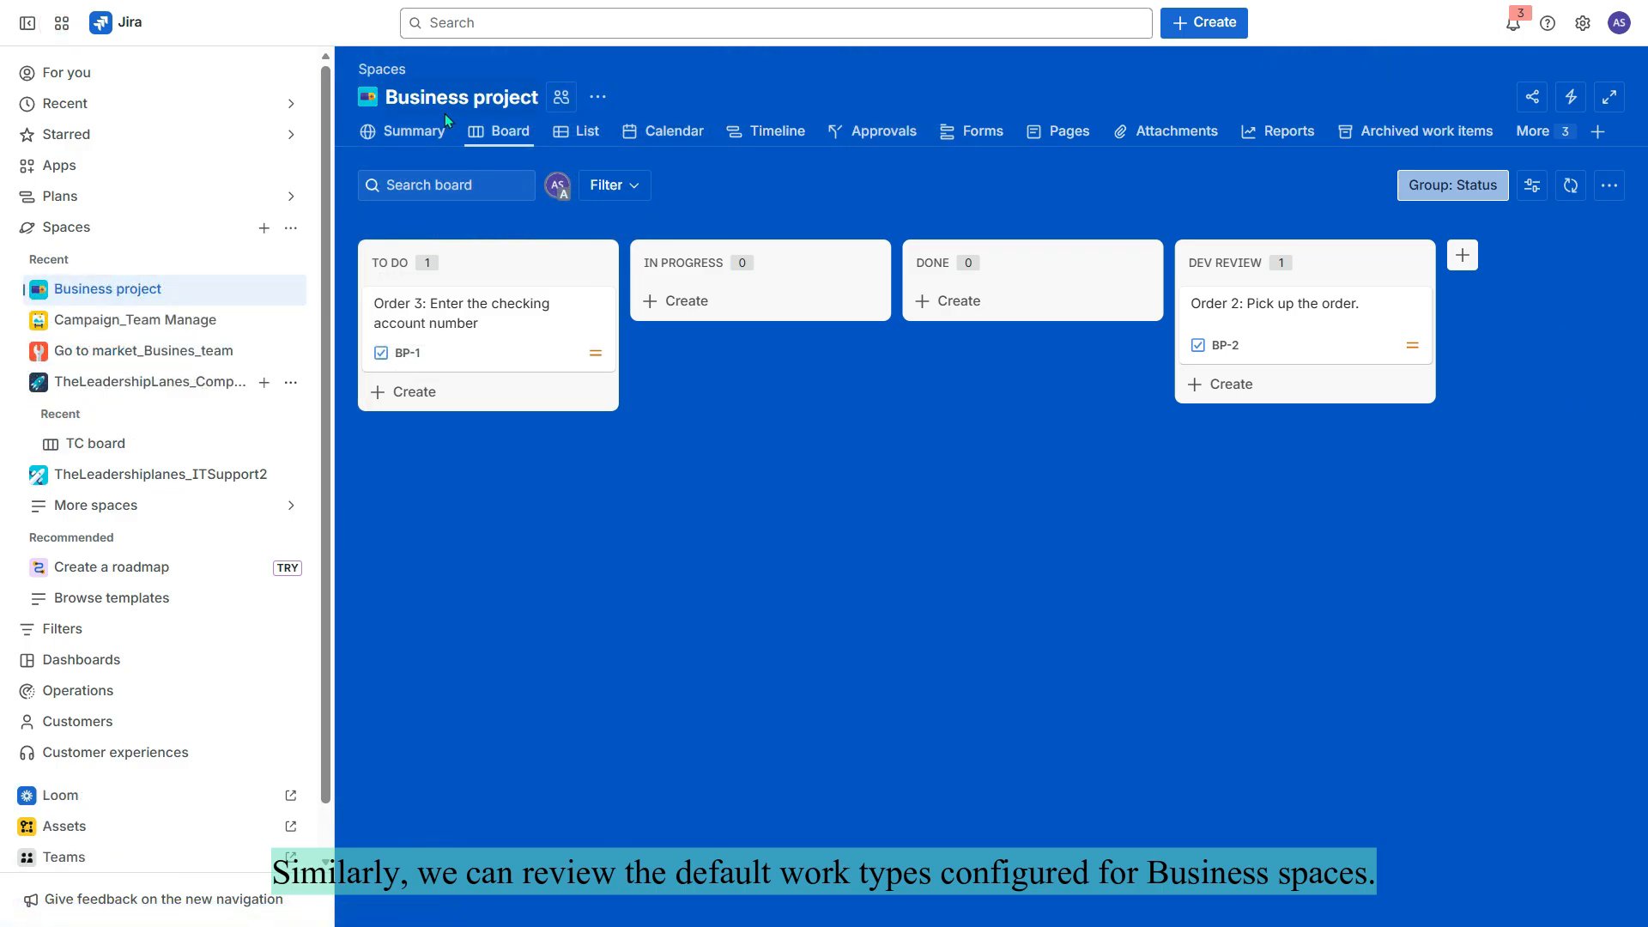
pyautogui.click(1582, 23)
pyautogui.click(1233, 390)
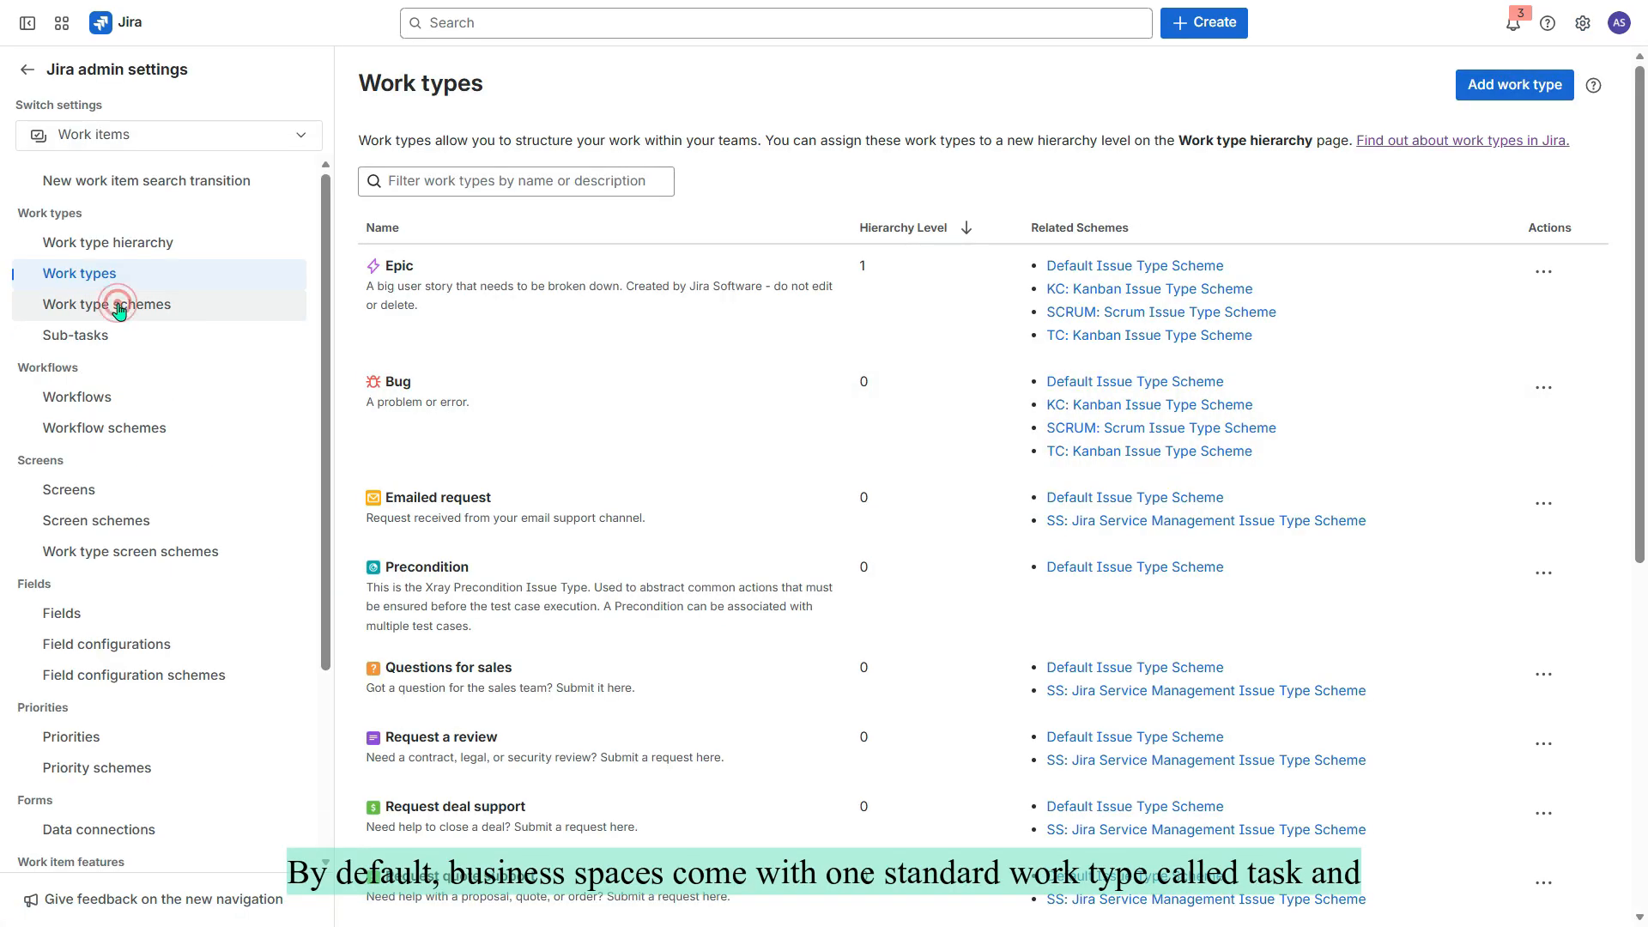
pyautogui.click(119, 307)
pyautogui.scroll(-8, 644, 558)
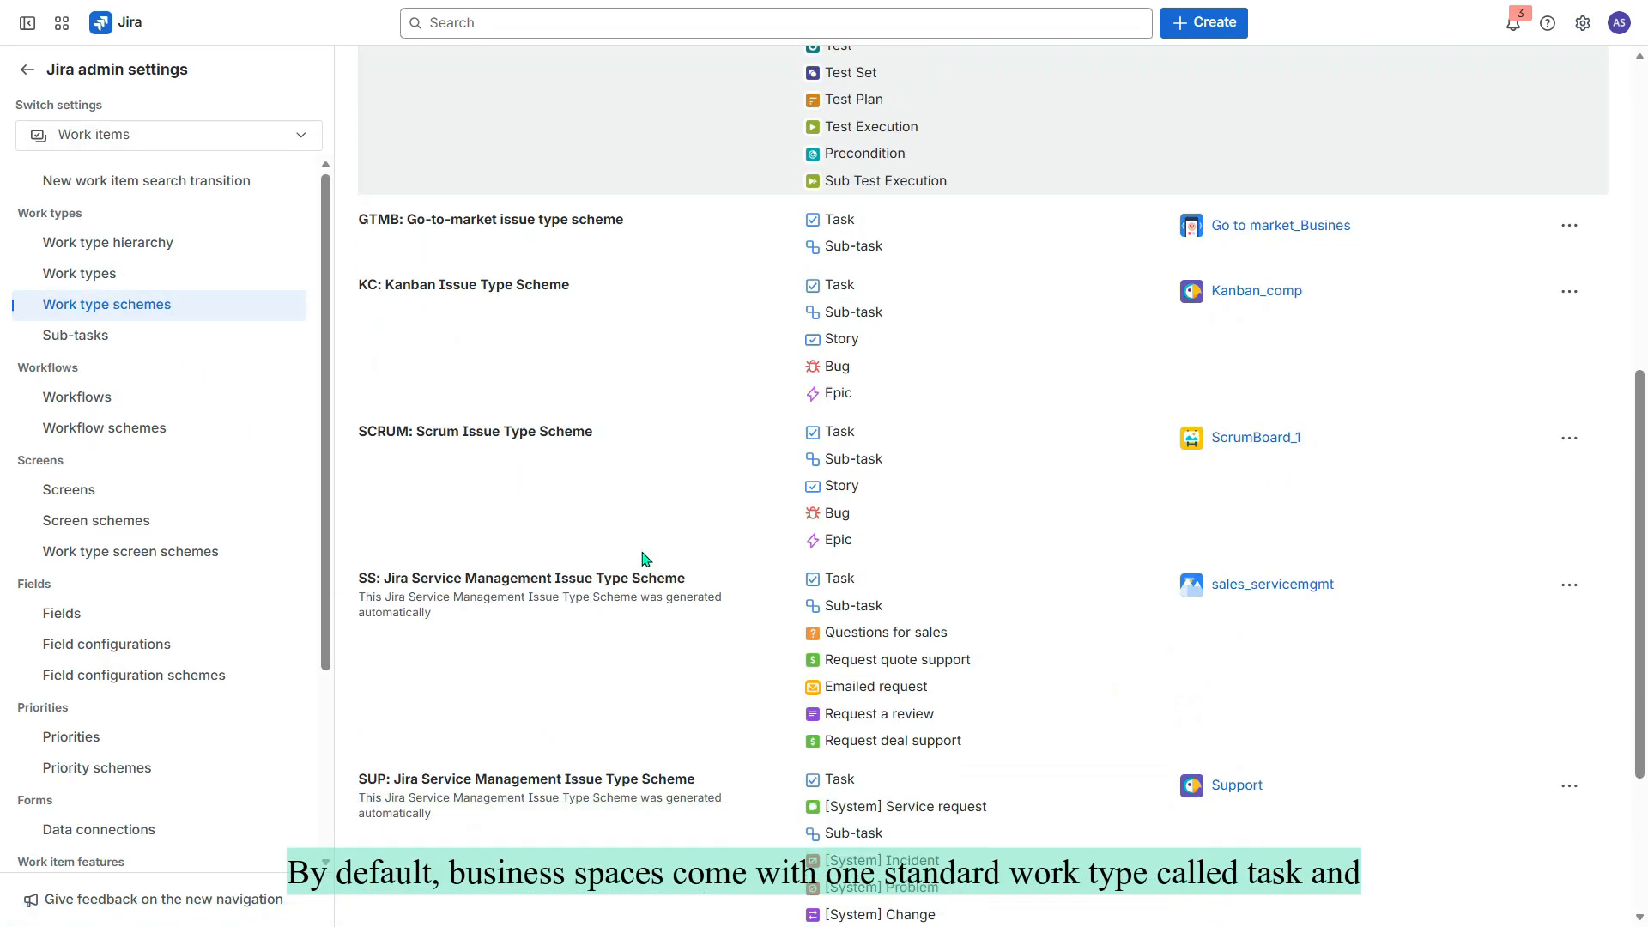
pyautogui.scroll(-2, 643, 559)
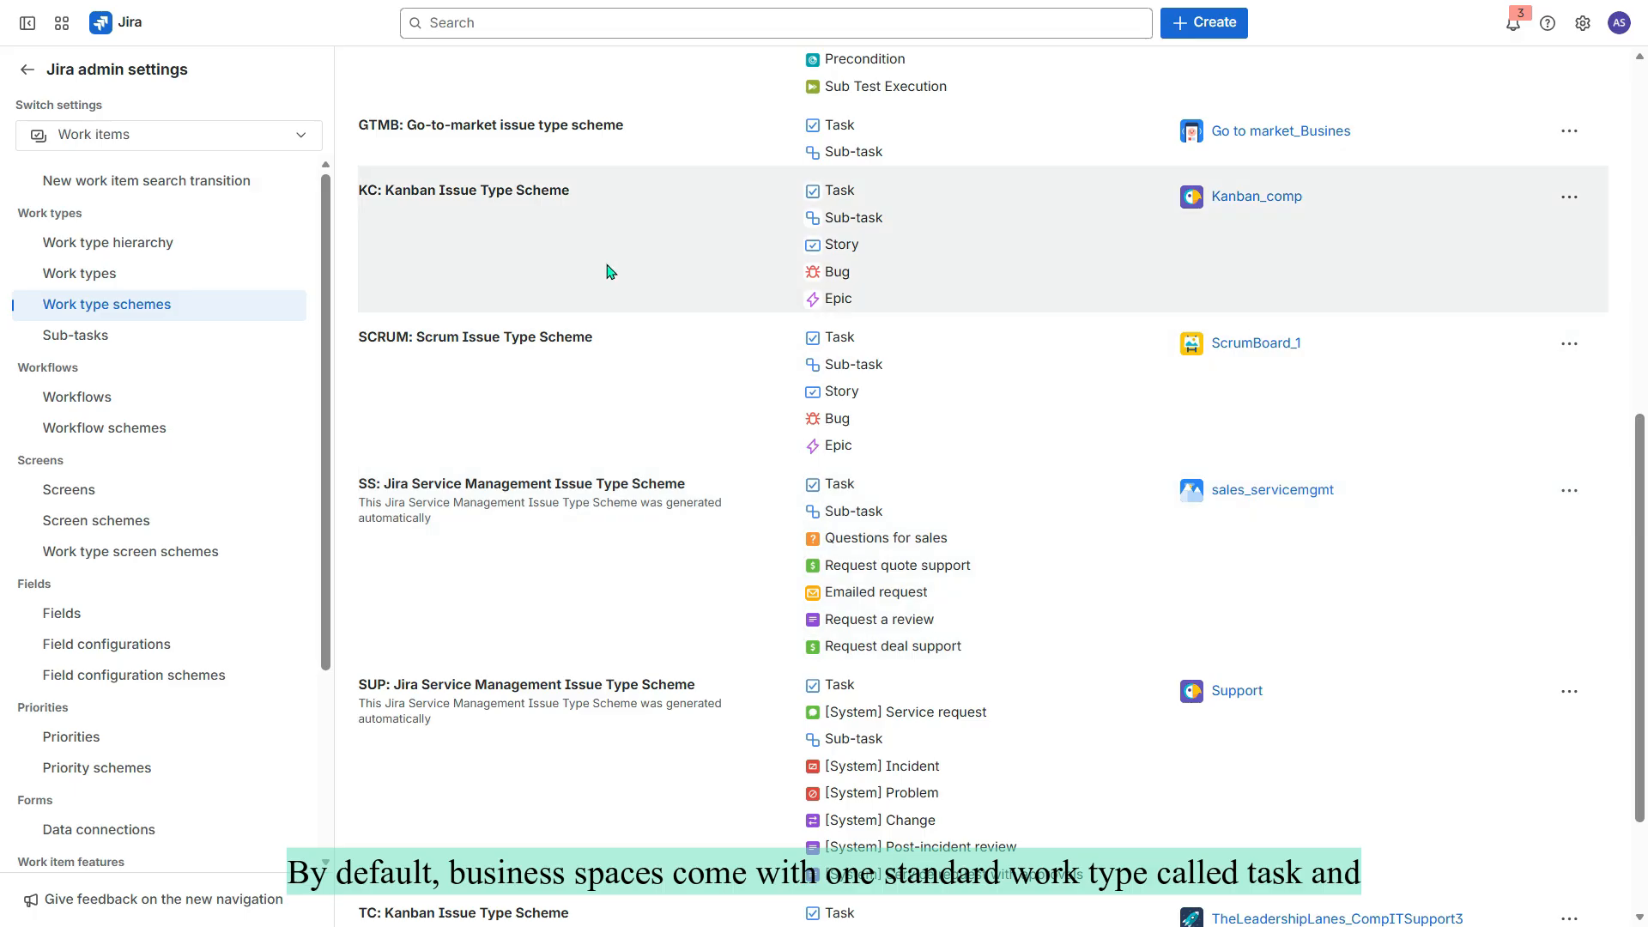
pyautogui.scroll(2, 605, 313)
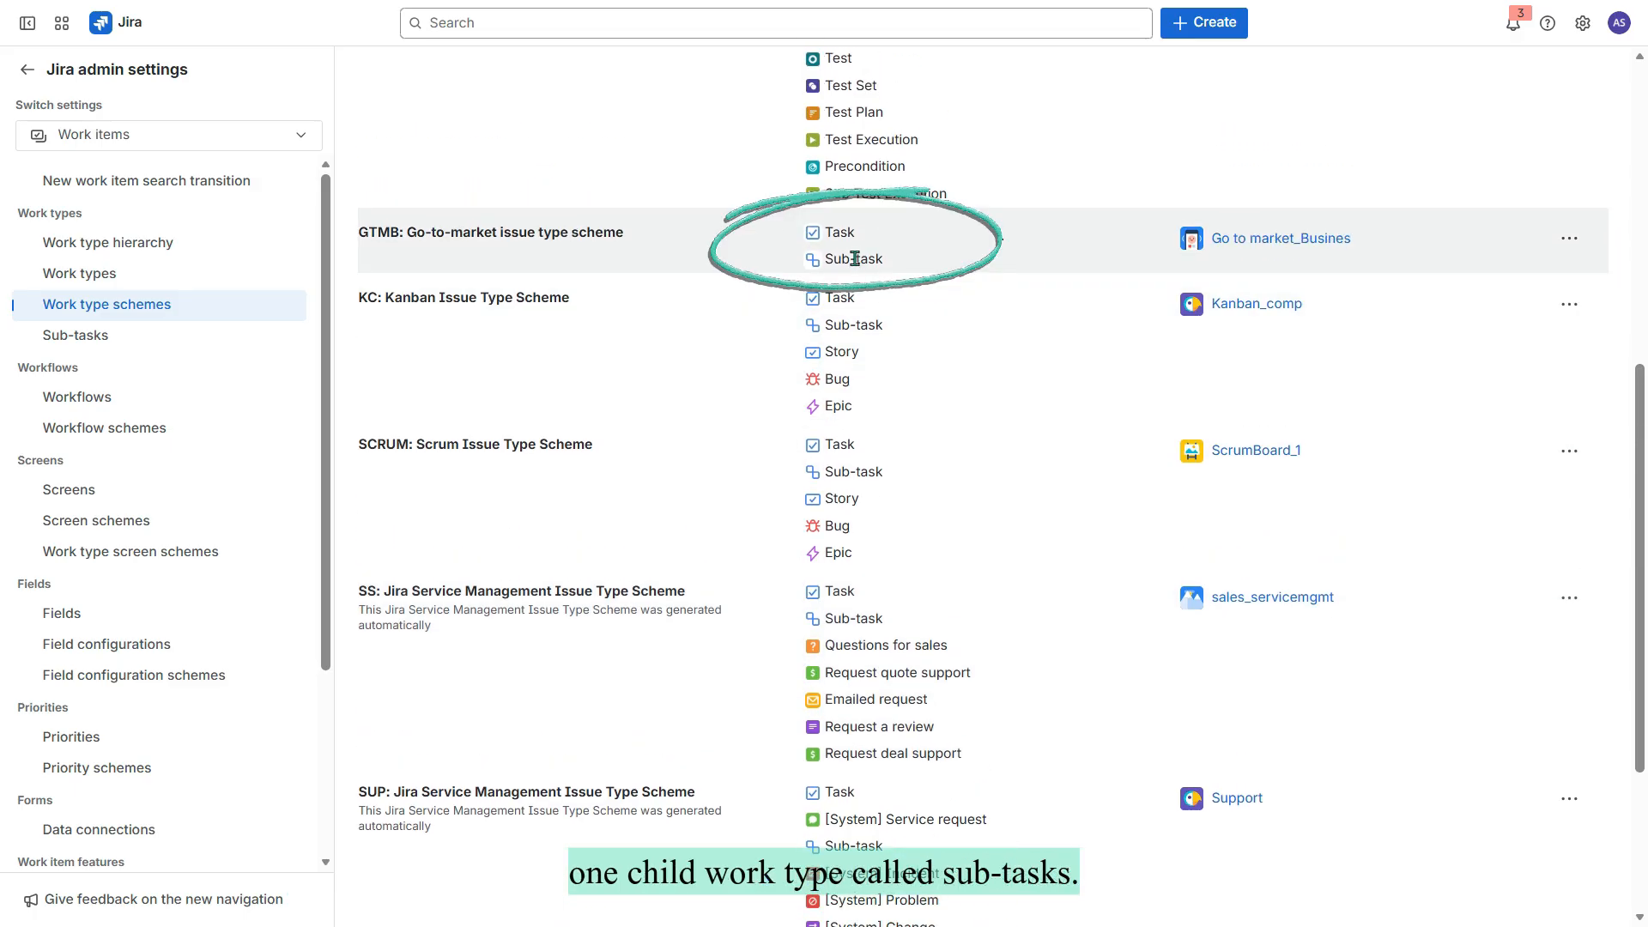
# - Return to the Business project board and view the work types offered in the full creation form and for a new Done-column item
pyautogui.click(24, 73)
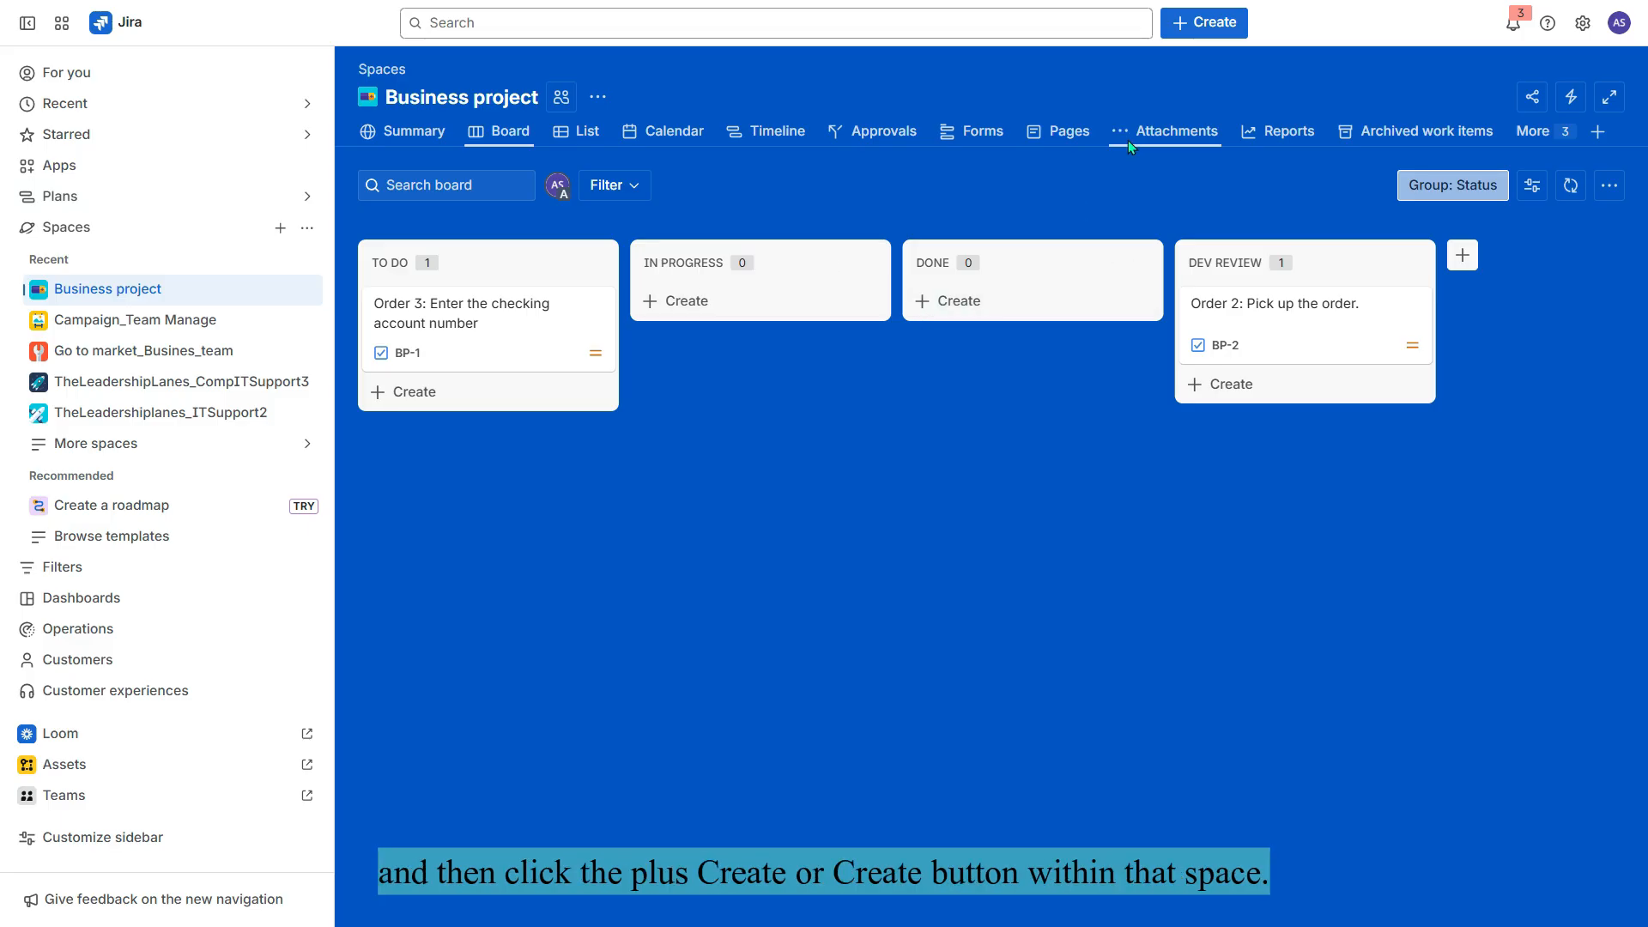
pyautogui.click(1215, 28)
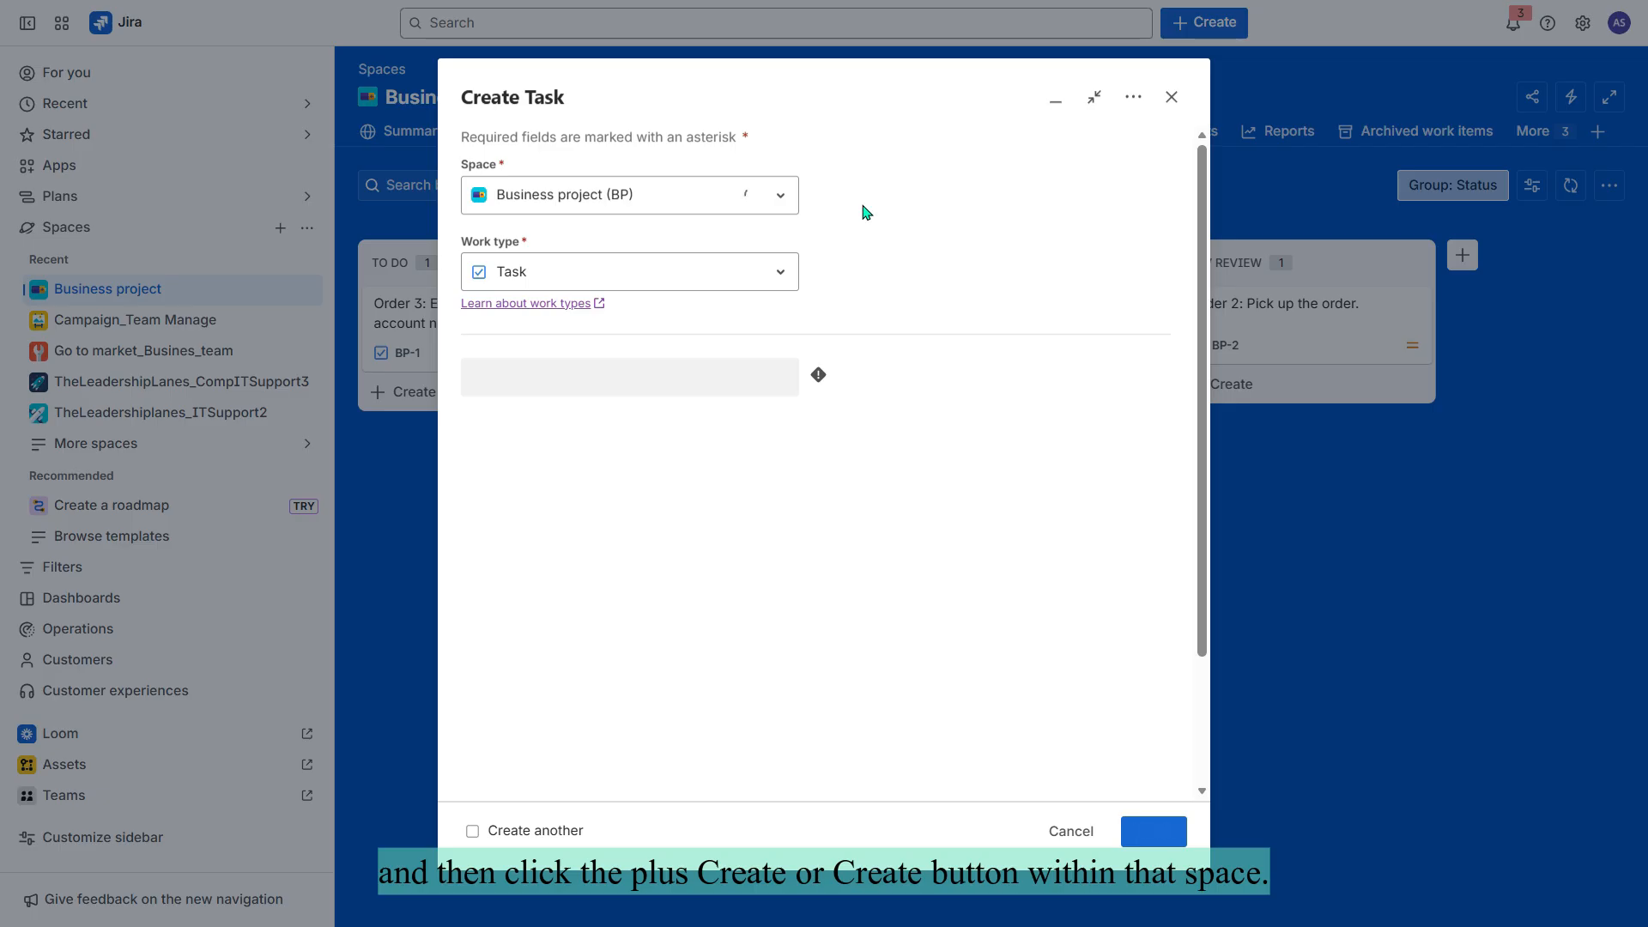
pyautogui.click(779, 273)
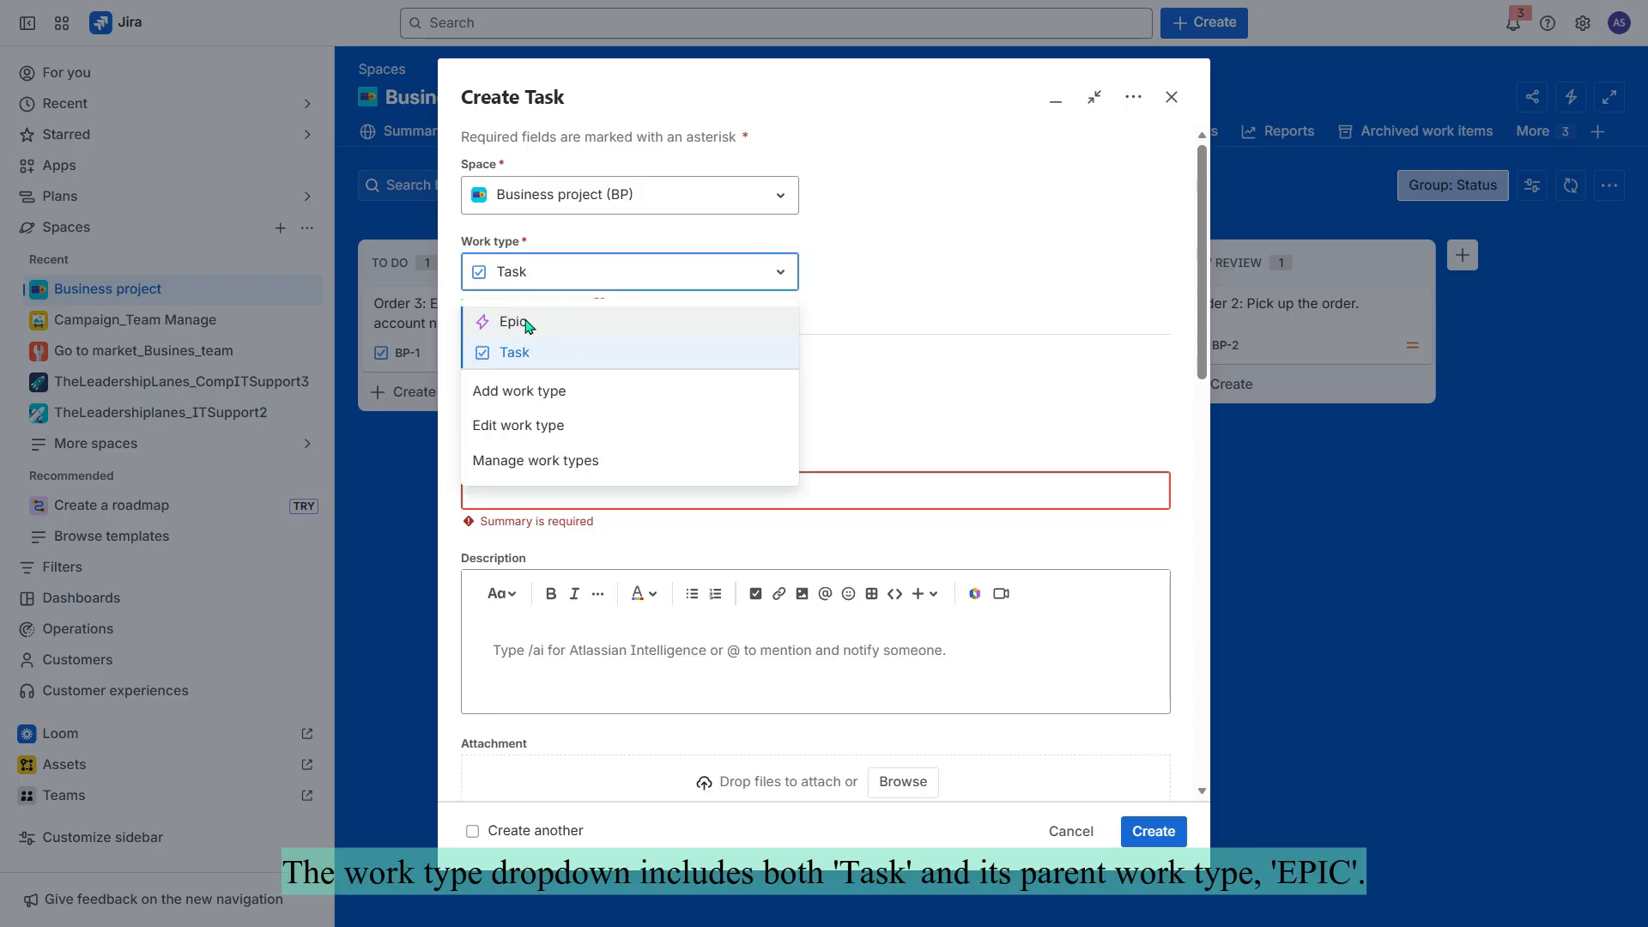
pyautogui.click(1070, 830)
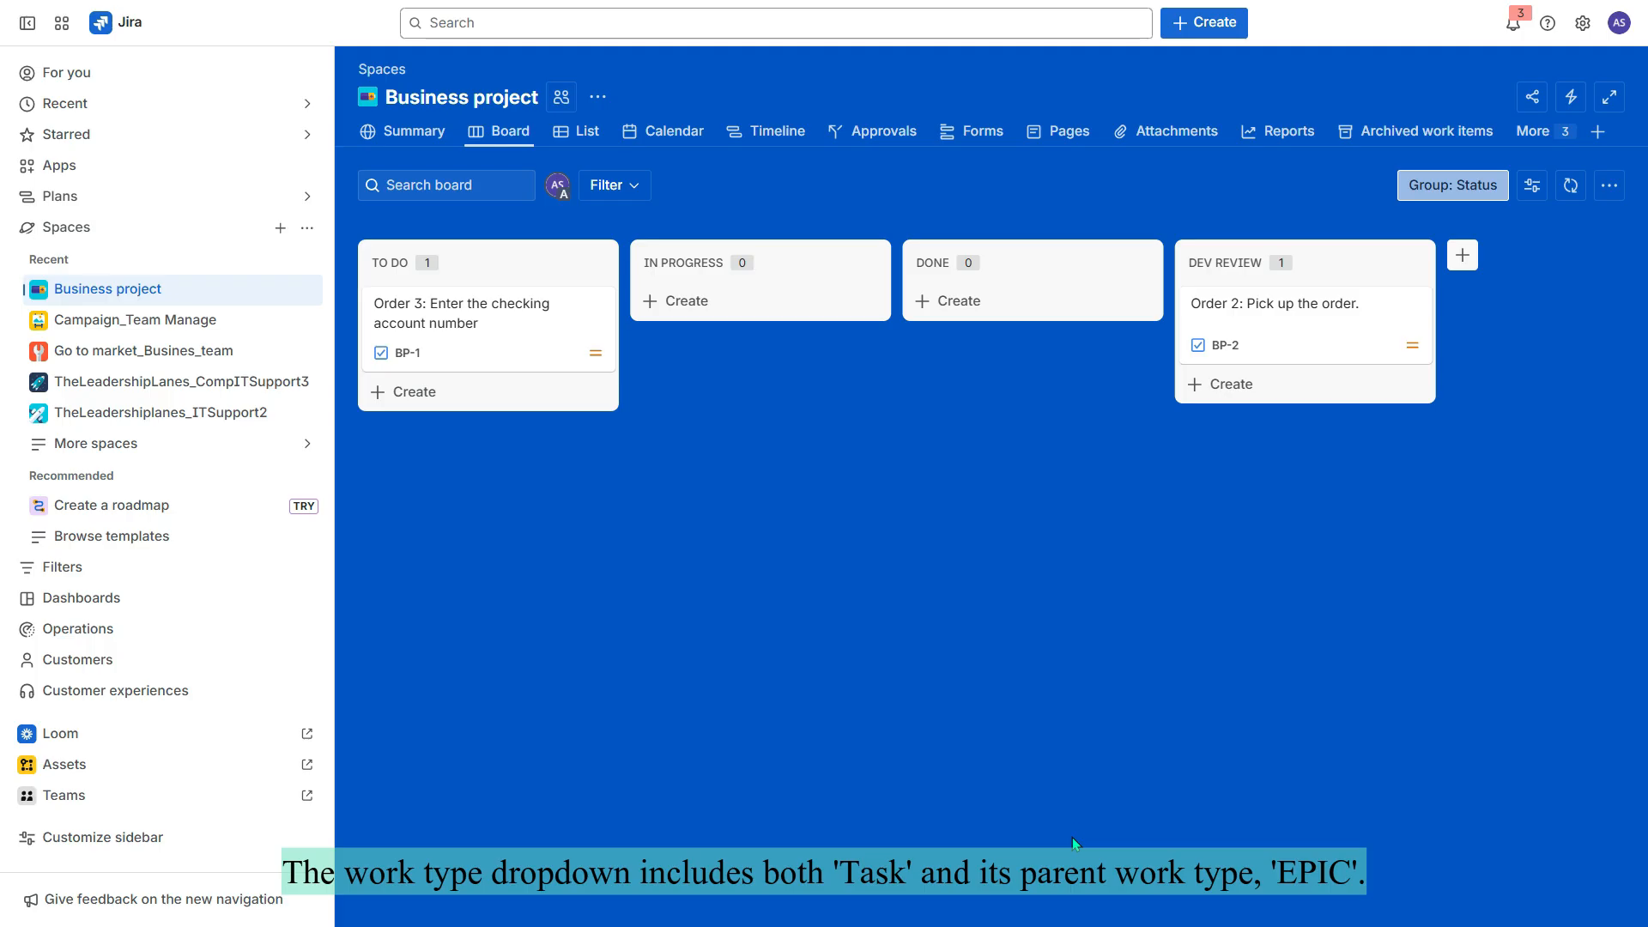
pyautogui.click(928, 302)
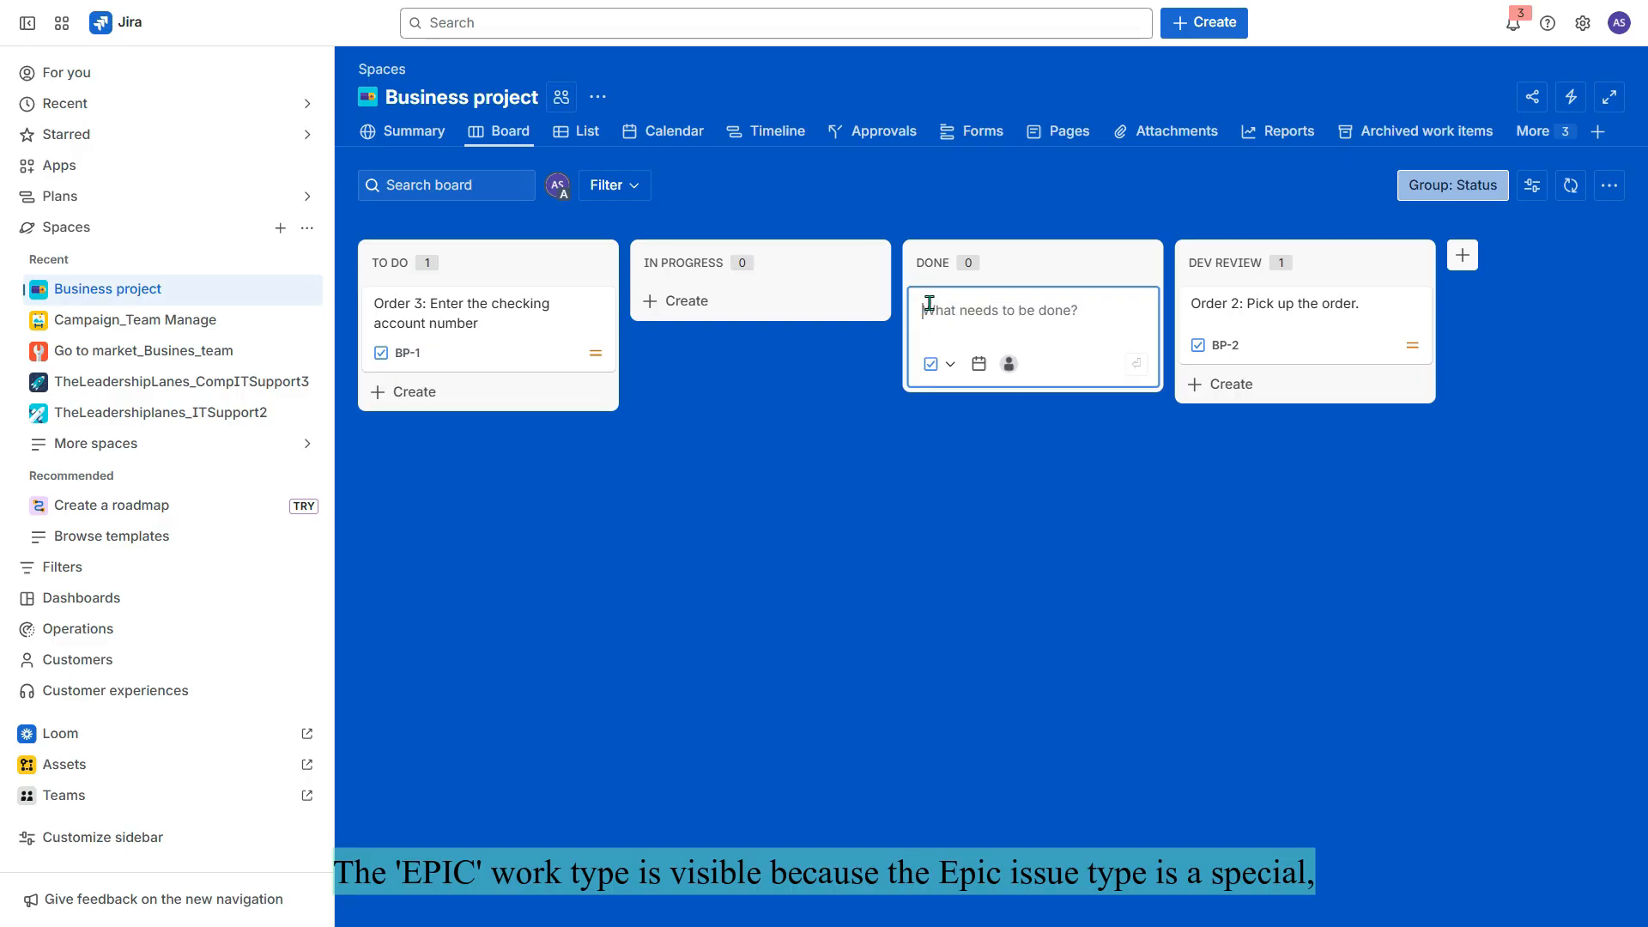
pyautogui.click(942, 364)
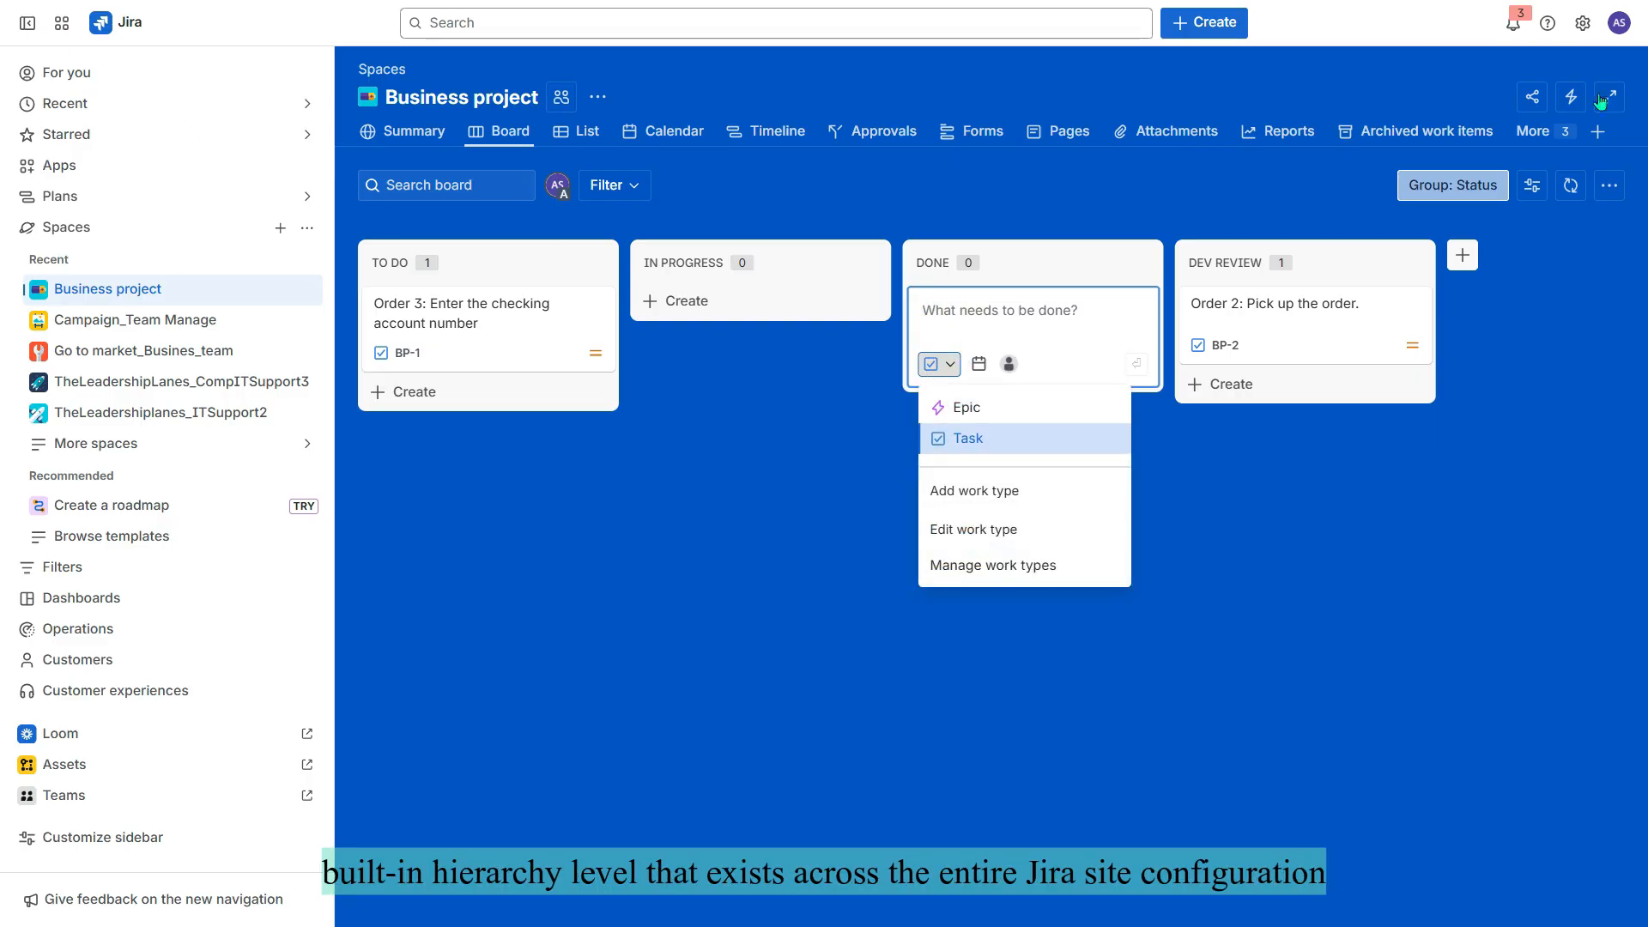
# - Open the work type schemes in the Jira admin work item settings and review the Default Issue Type Scheme's work types
pyautogui.click(1582, 23)
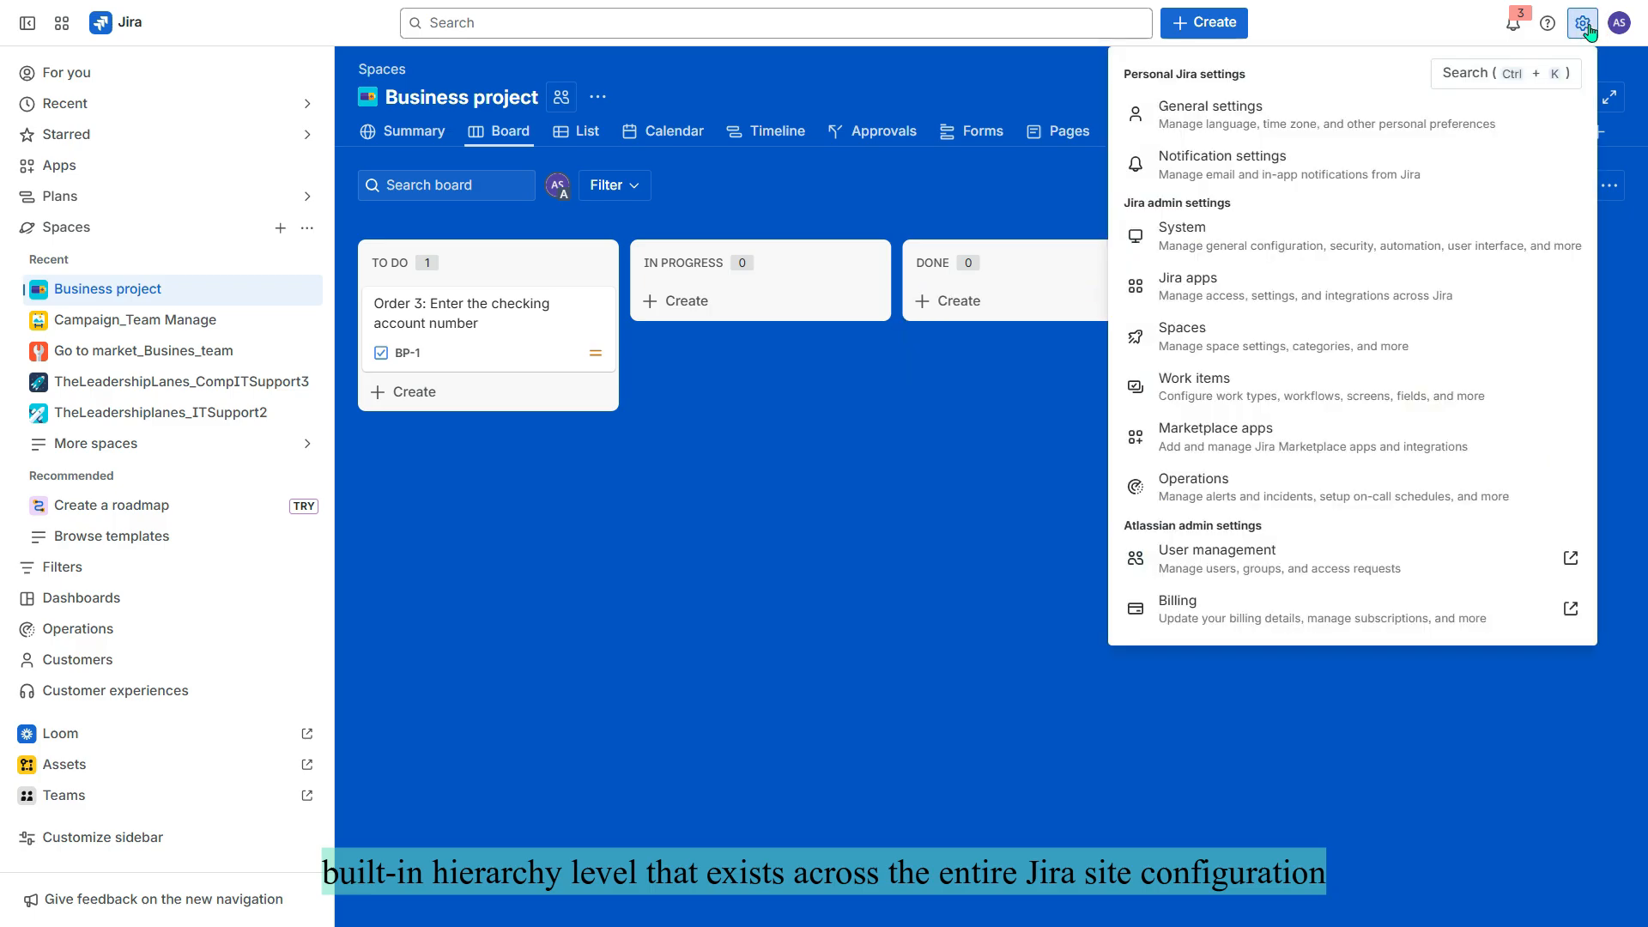
pyautogui.click(1196, 377)
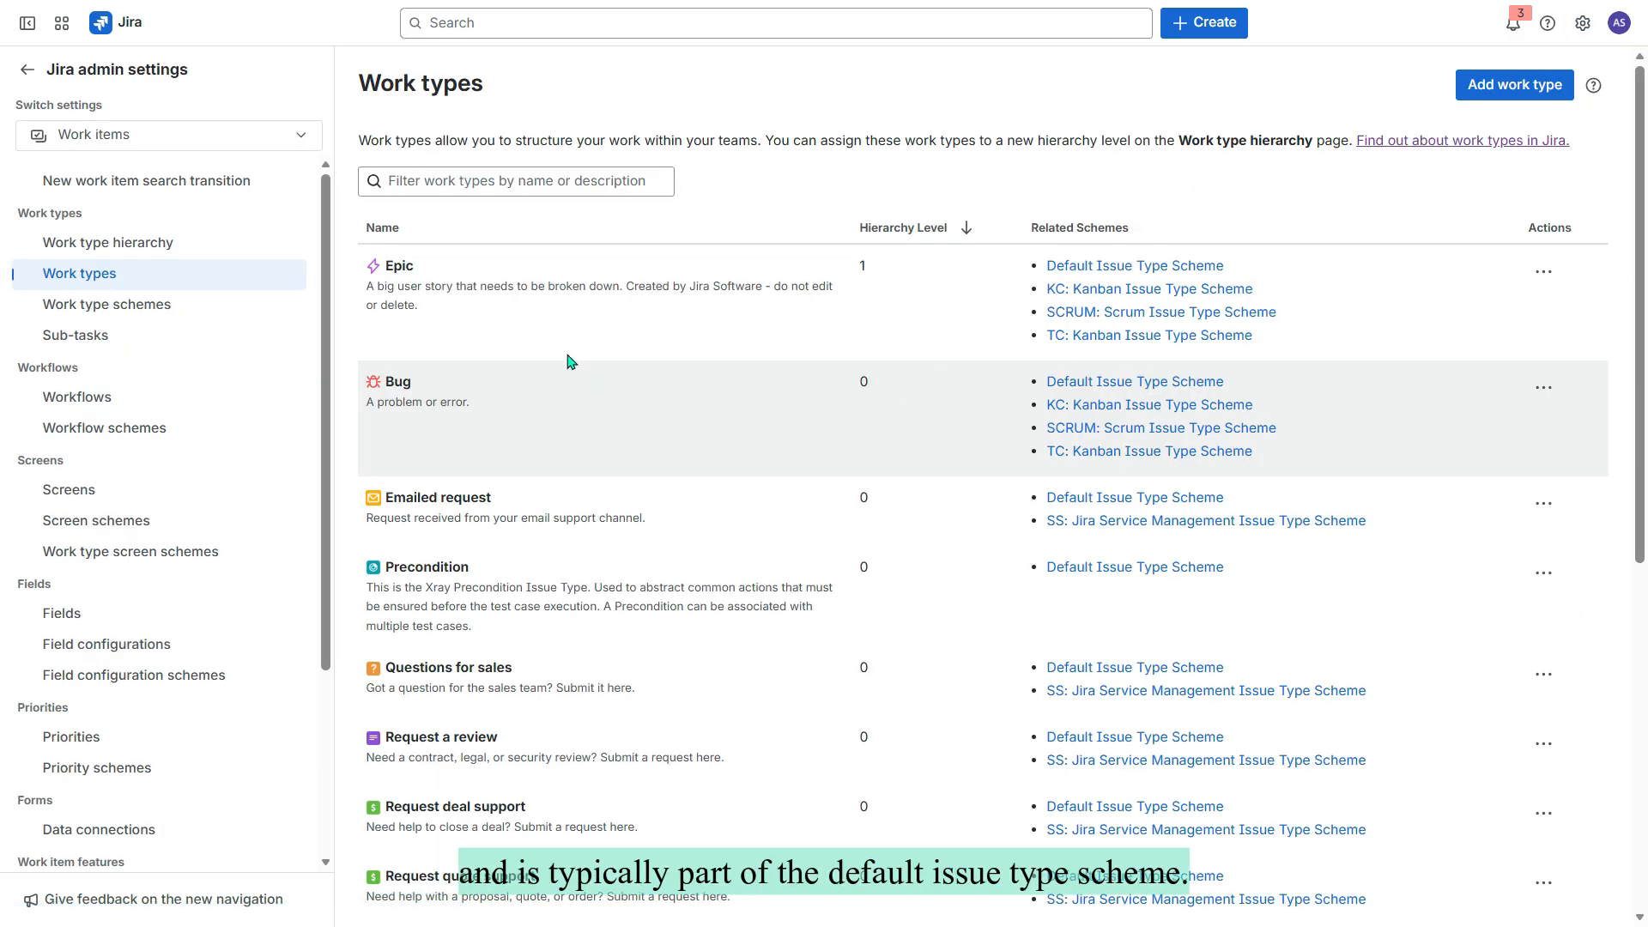
pyautogui.click(148, 304)
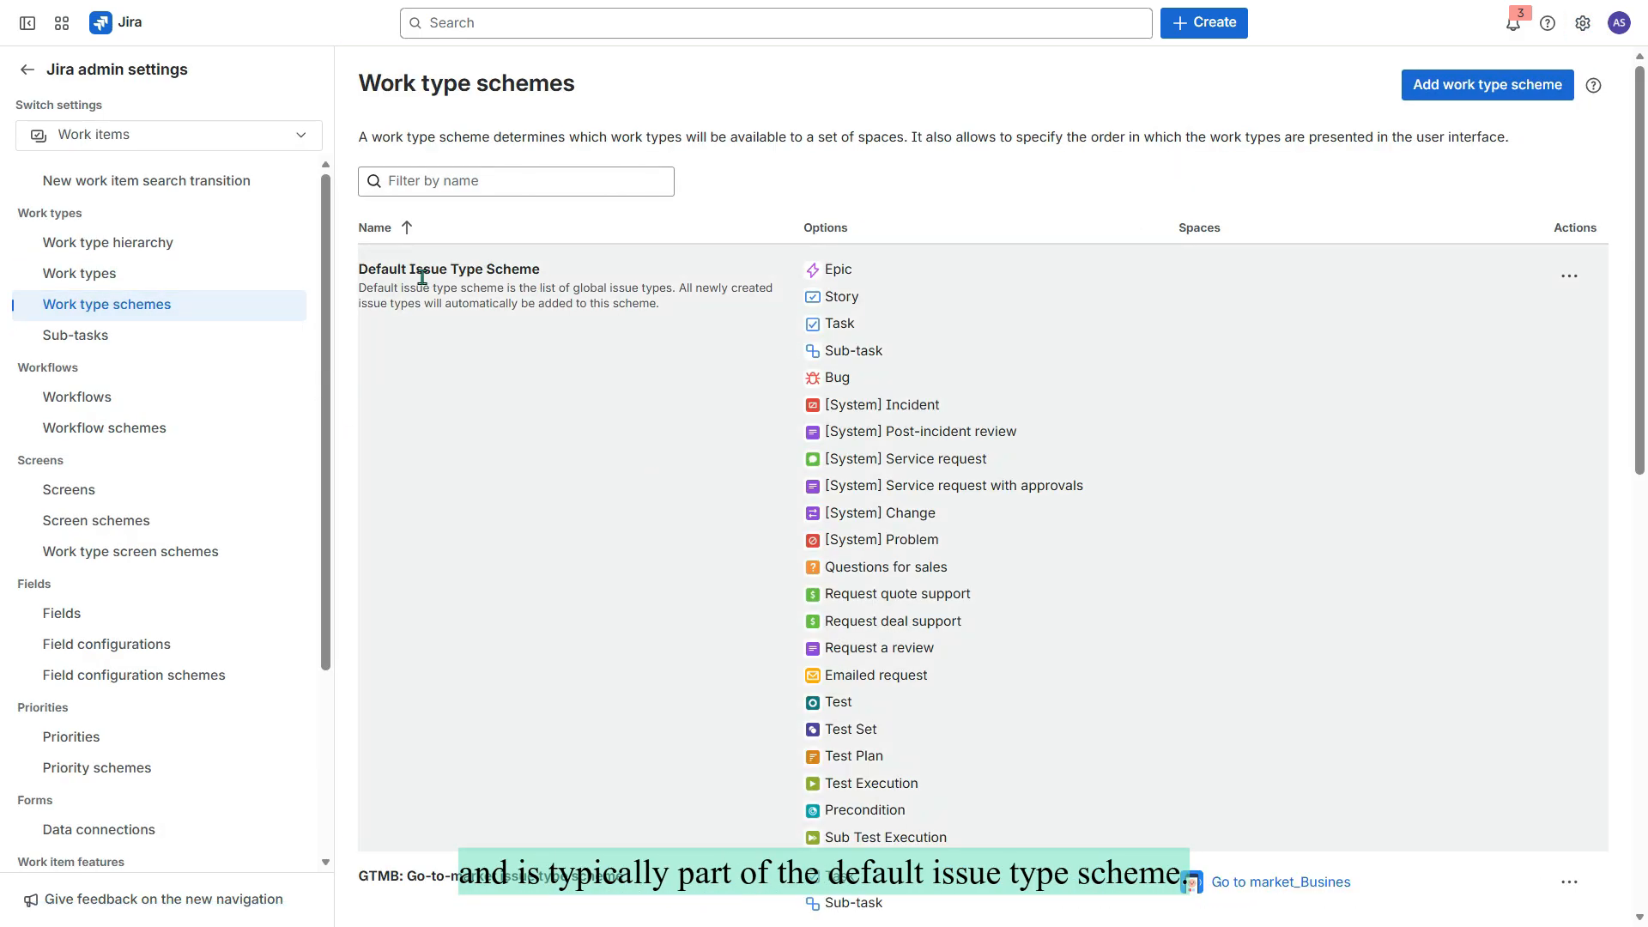
pyautogui.scroll(-7, 821, 277)
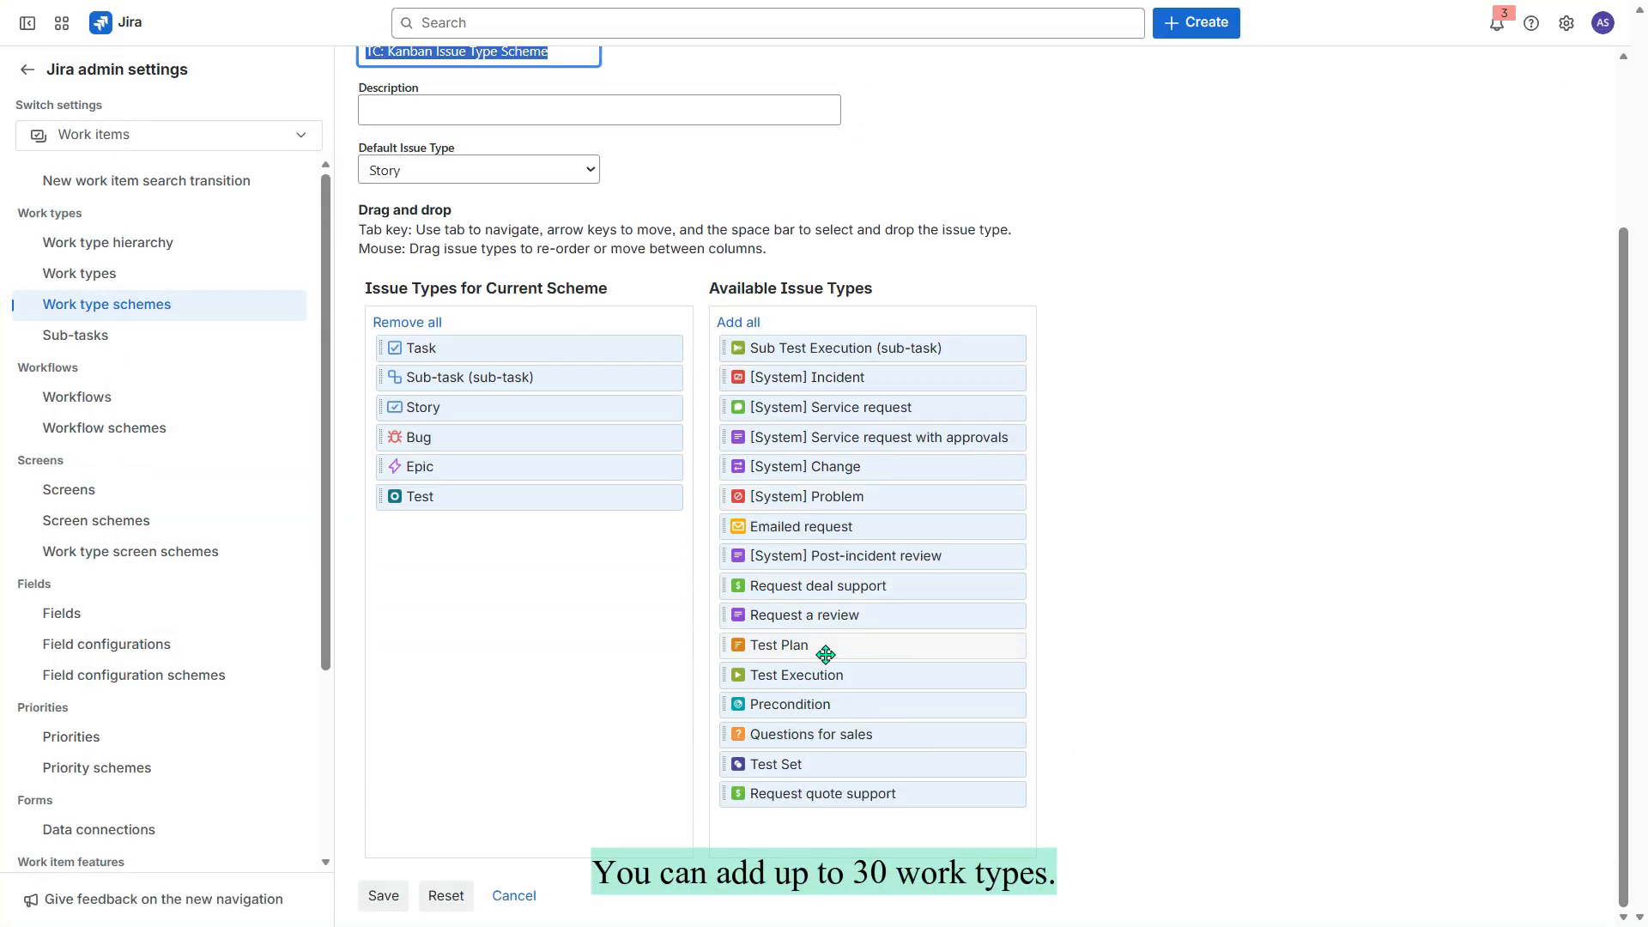
# - Move Test Execution from the available issue types into the TC: Kanban Issue Type Scheme's current types
pyautogui.moveTo(824, 672); pyautogui.dragTo(448, 601)
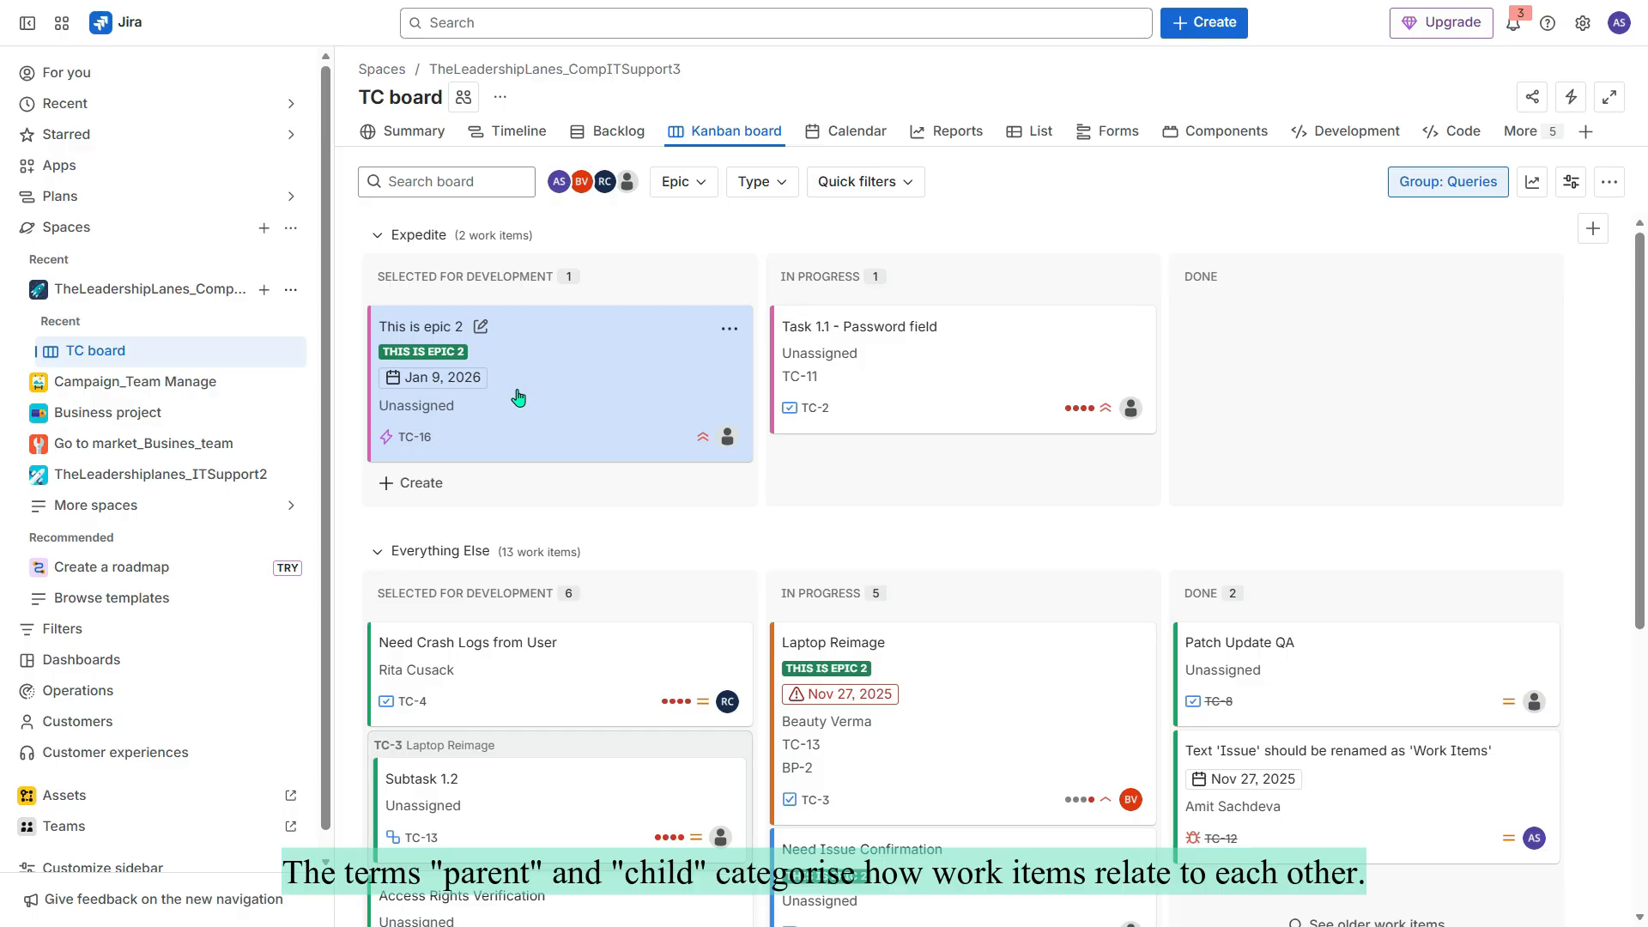
# - View the child work items of This is epic 2, open the Interanet connectivity for LAN & WAN child, and close it
pyautogui.click(517, 397)
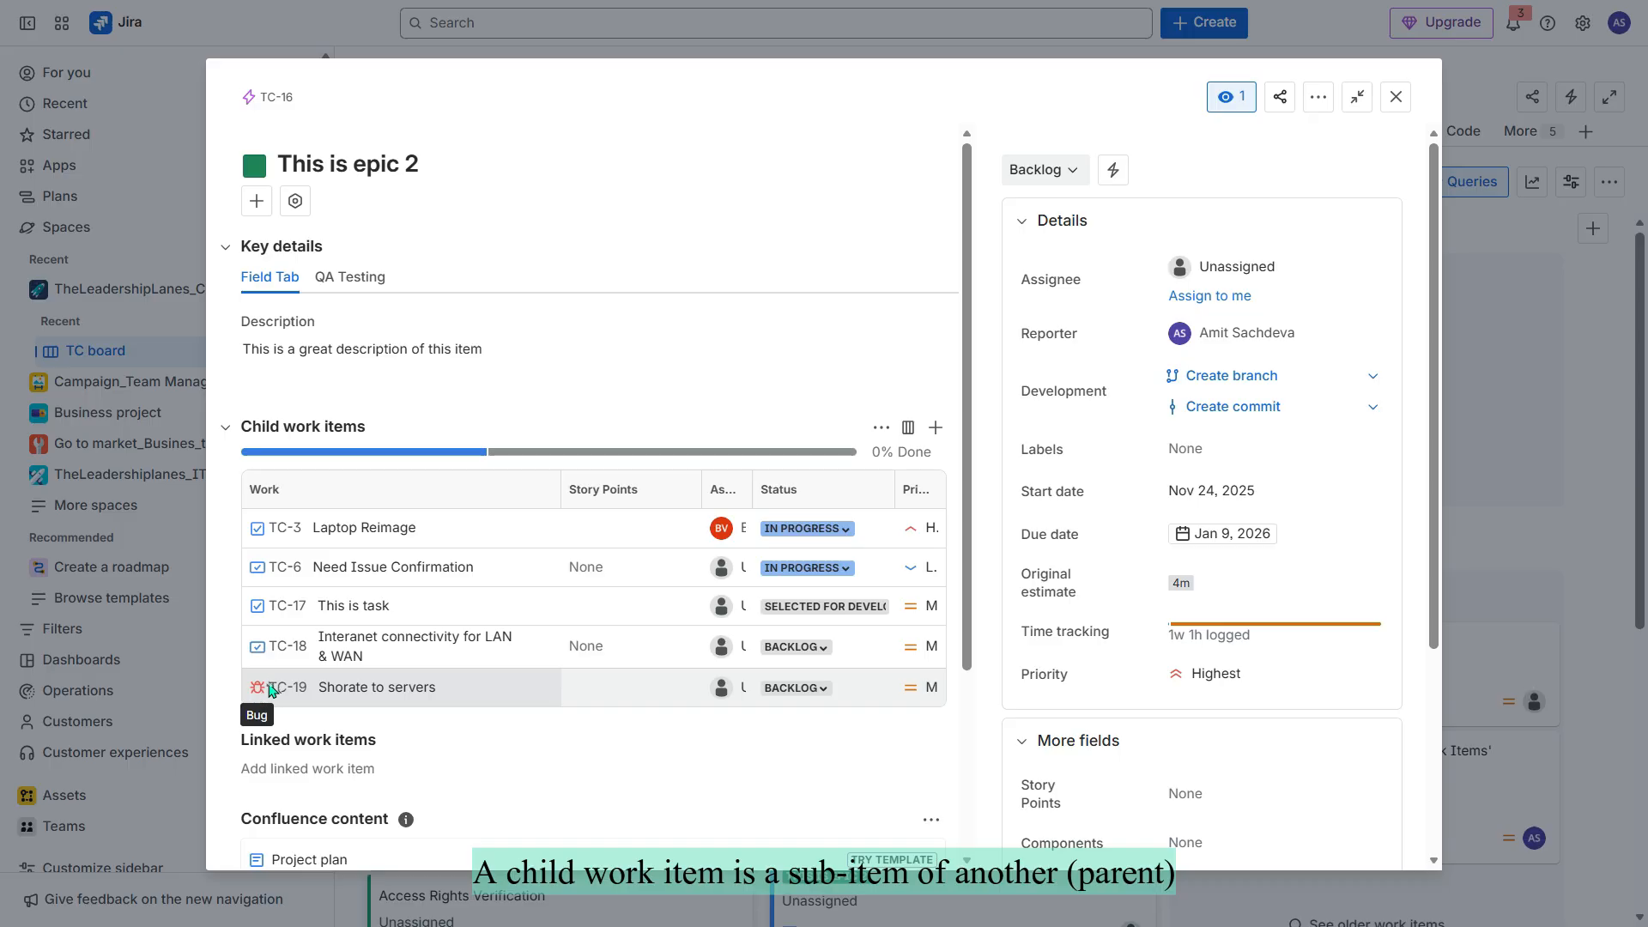
pyautogui.click(348, 643)
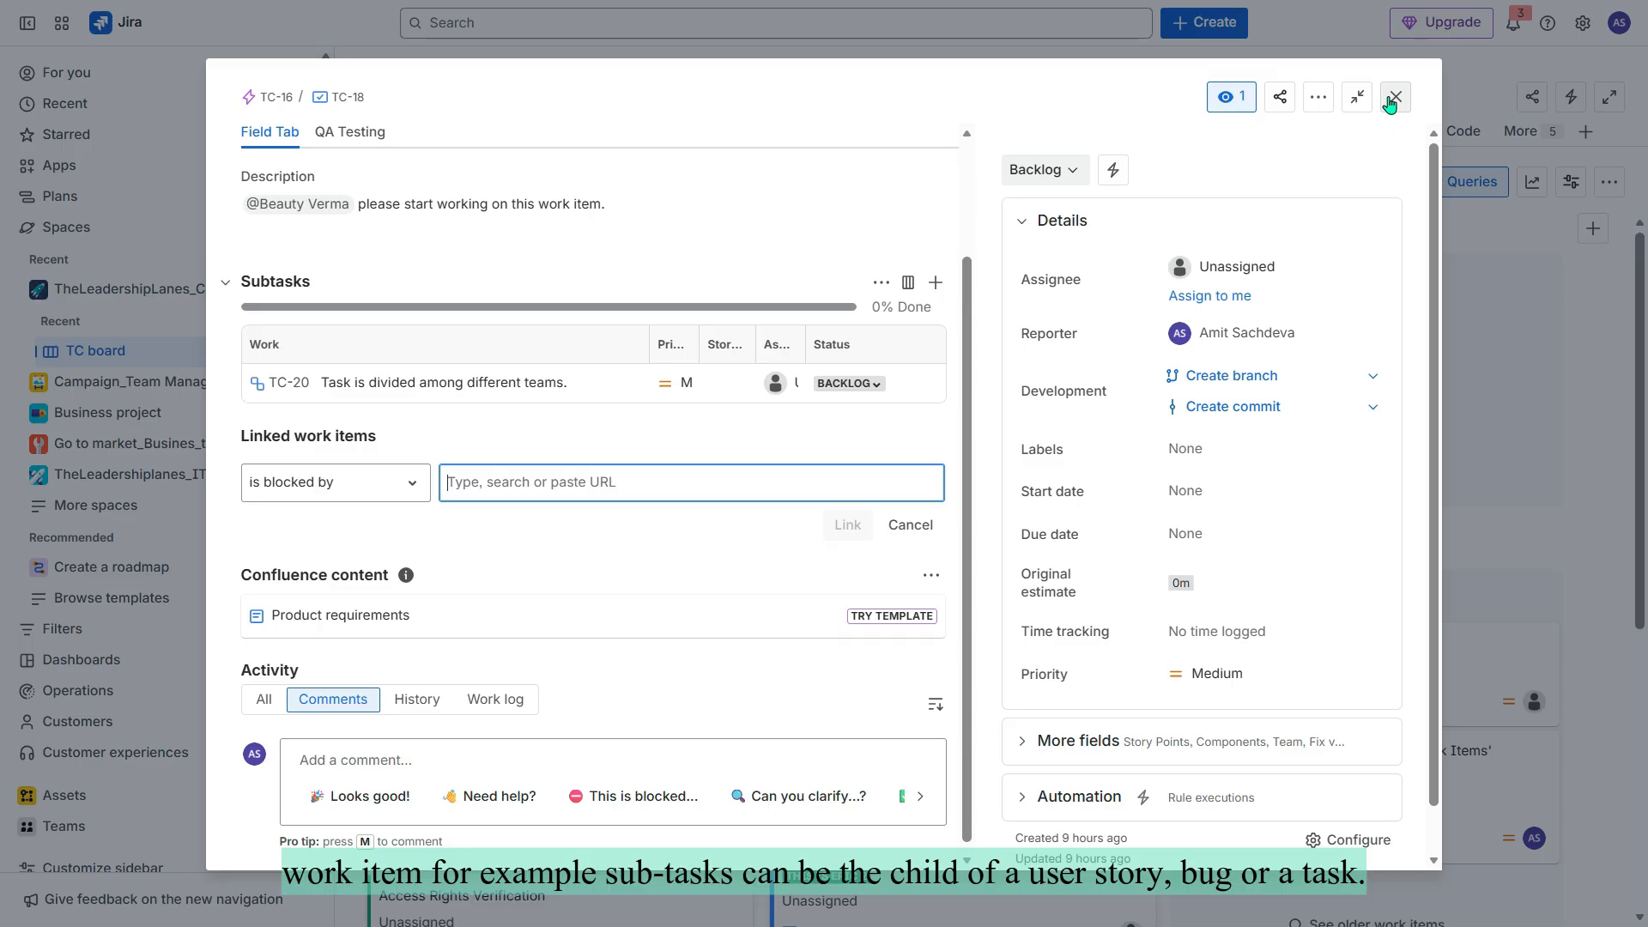
pyautogui.click(1392, 100)
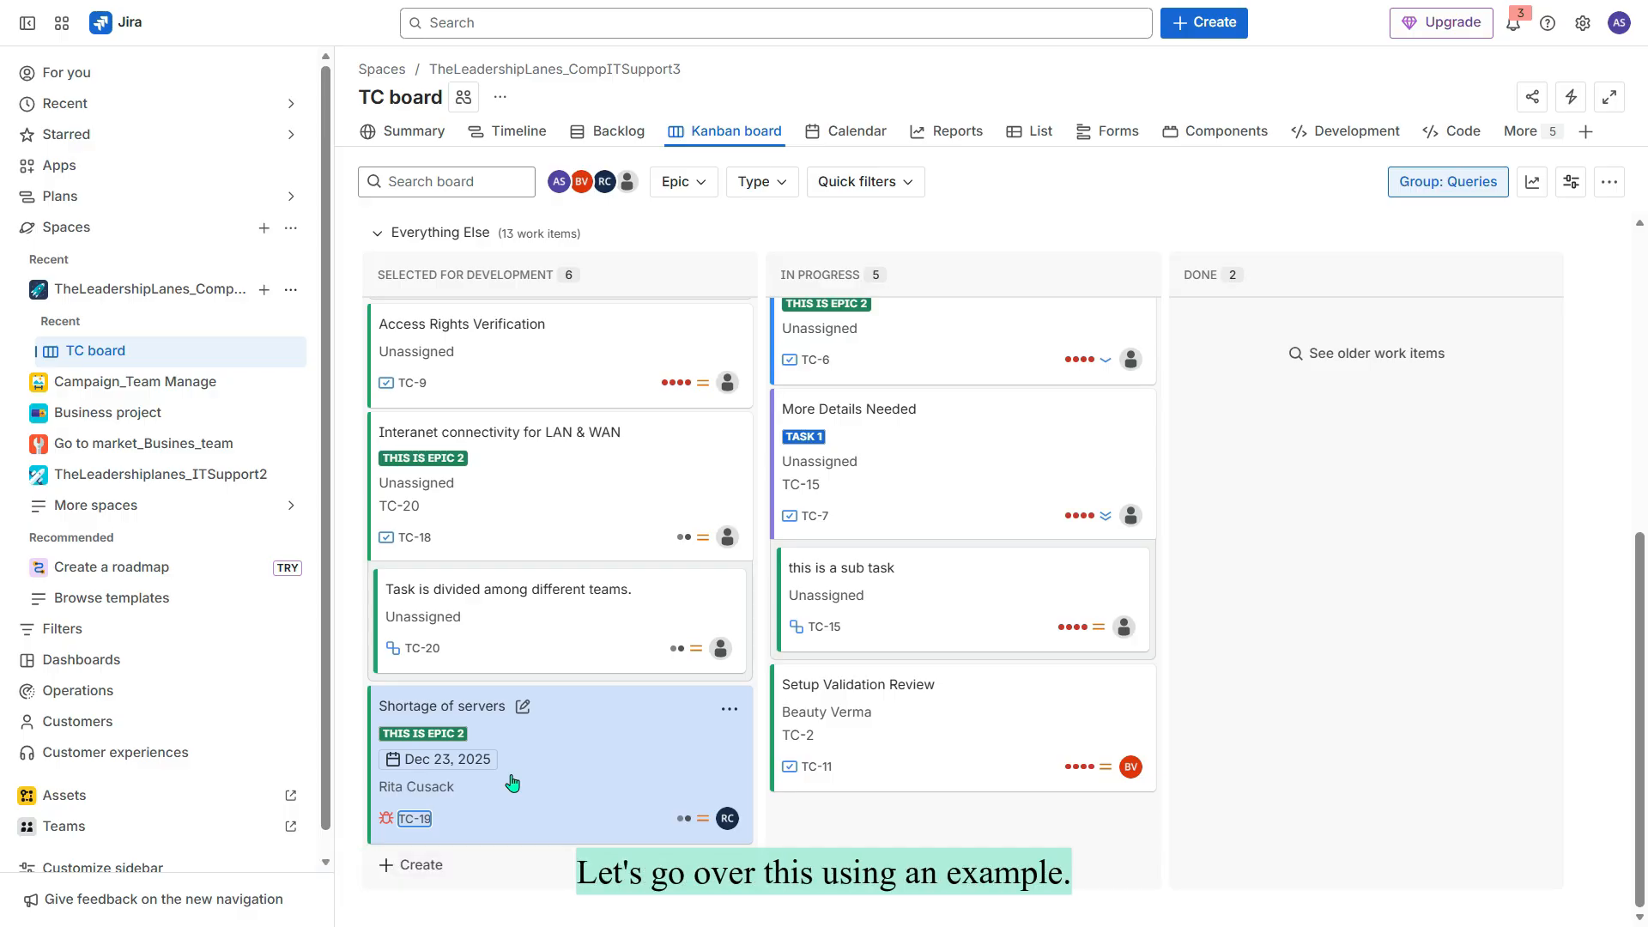
# - Open the Shortage of servers bug, start adding a linked work item, and view the work items available for linking
pyautogui.click(512, 780)
pyautogui.click(418, 743)
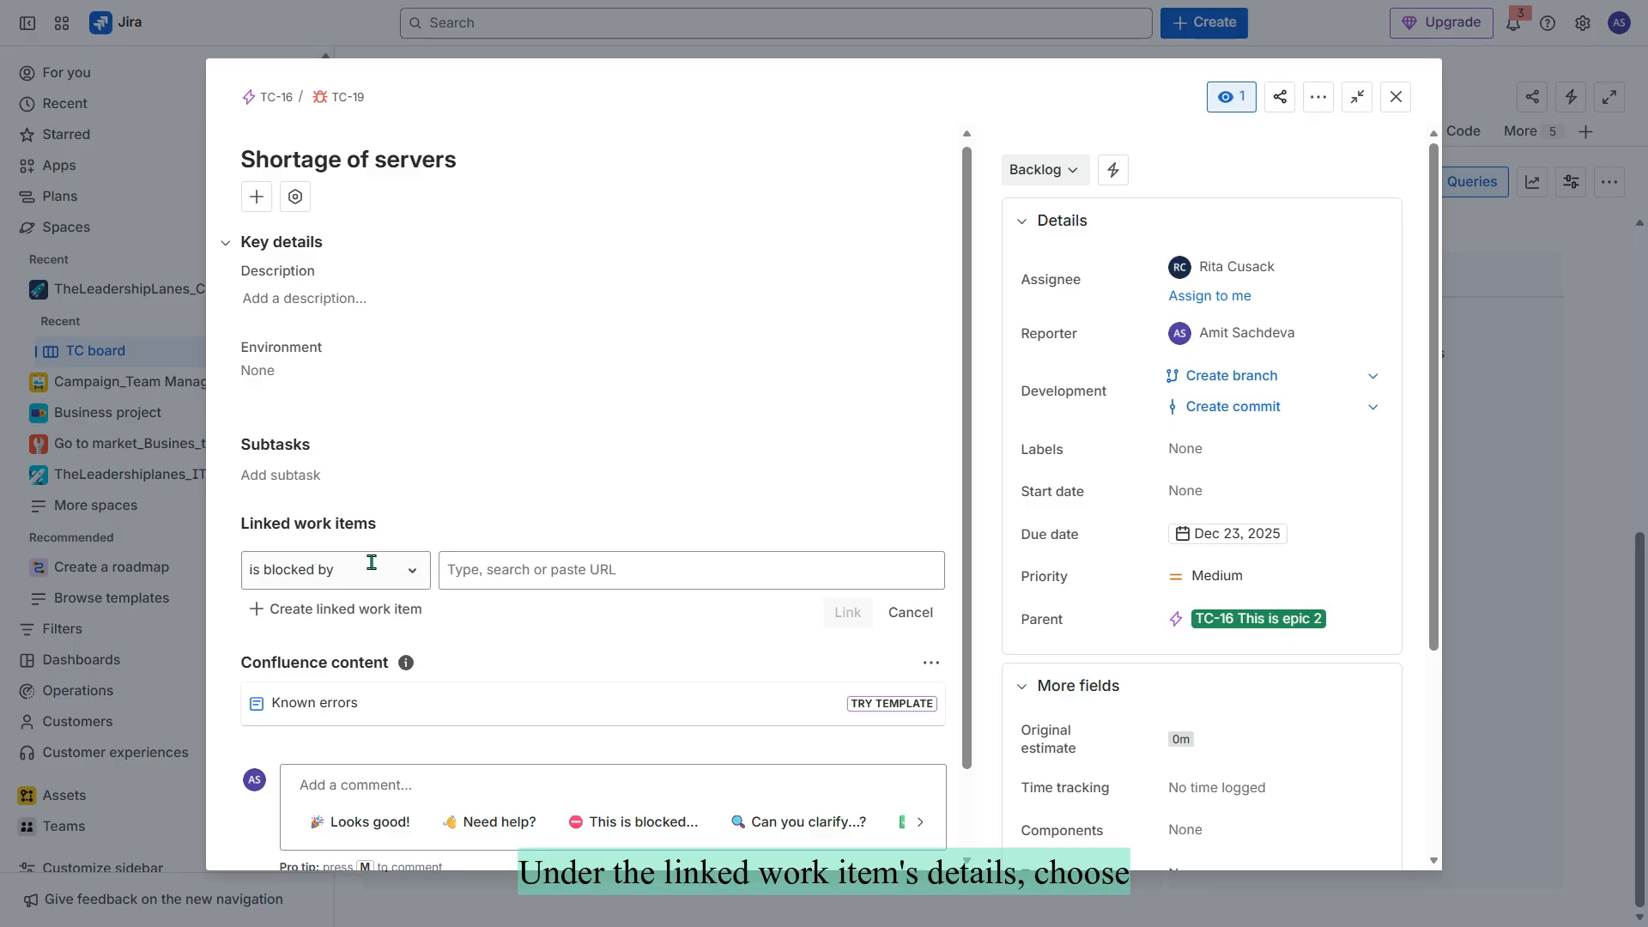
pyautogui.click(413, 573)
pyautogui.click(412, 570)
pyautogui.click(618, 572)
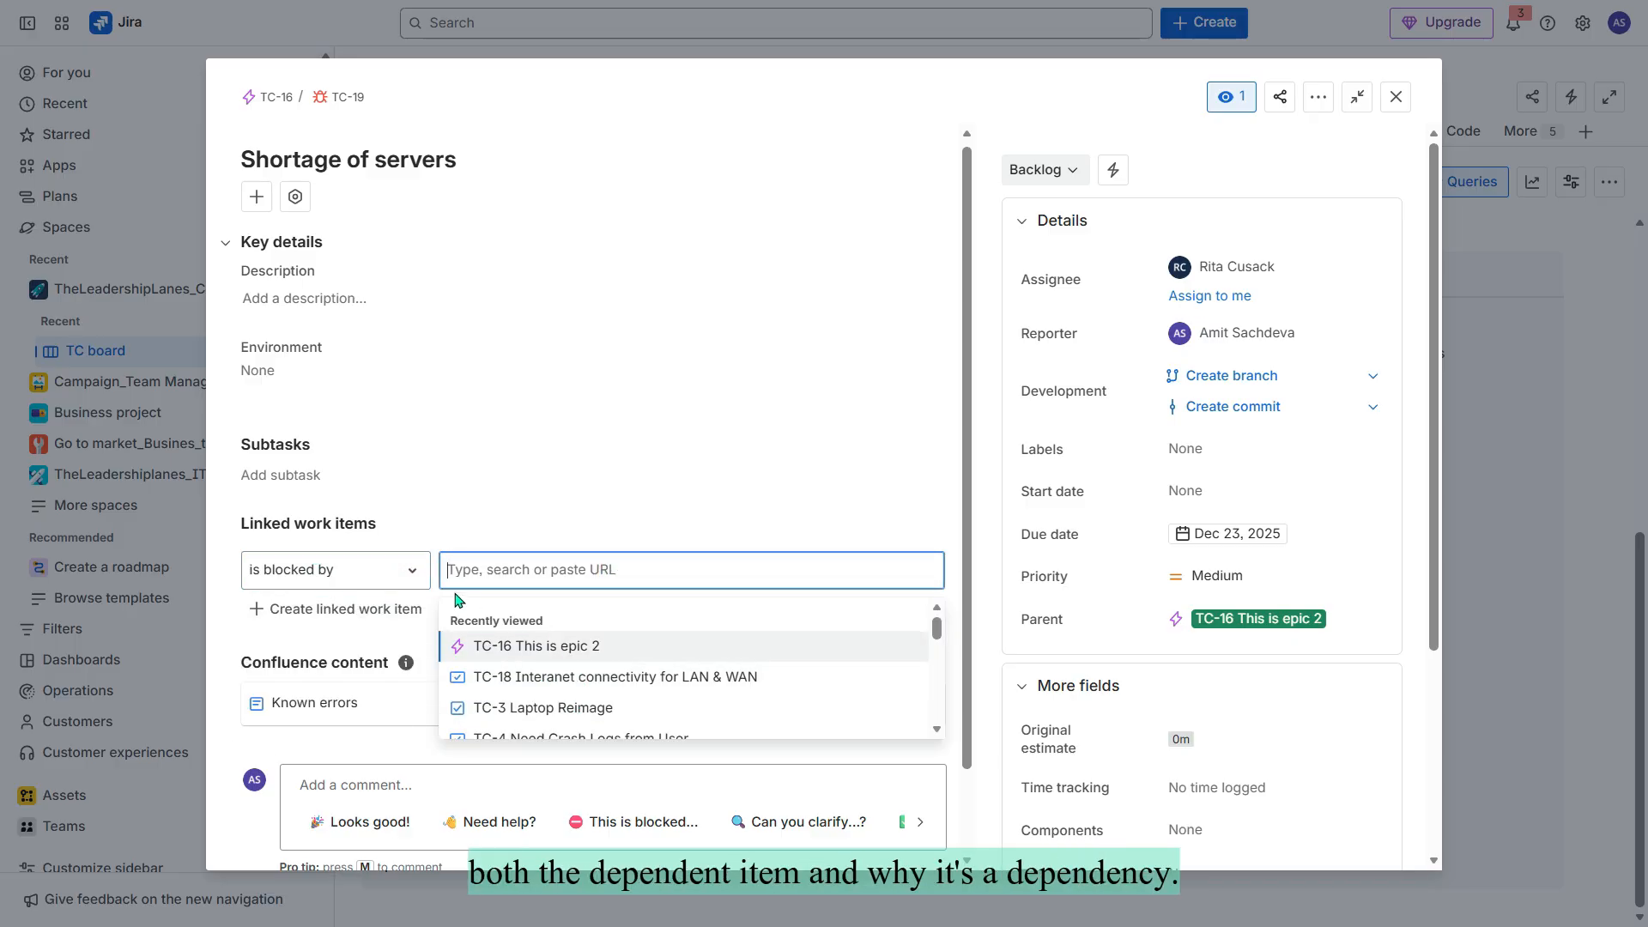
# - Review the available link types and set the new link's relationship to "is caused by"
pyautogui.click(420, 573)
pyautogui.click(419, 566)
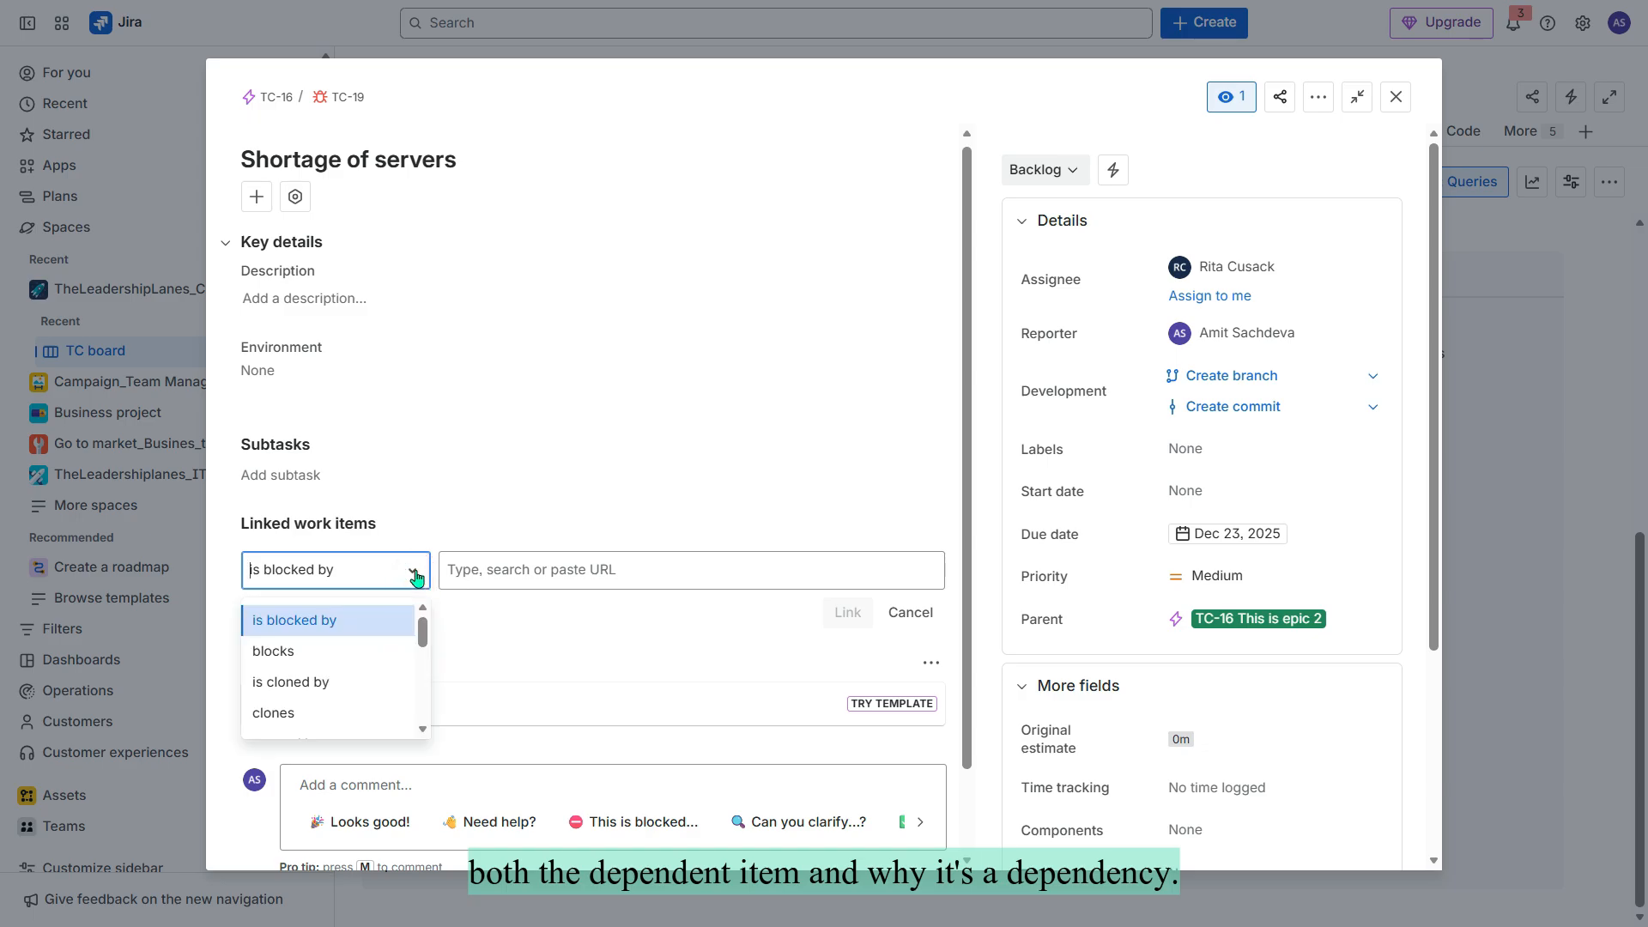
pyautogui.scroll(-3, 405, 643)
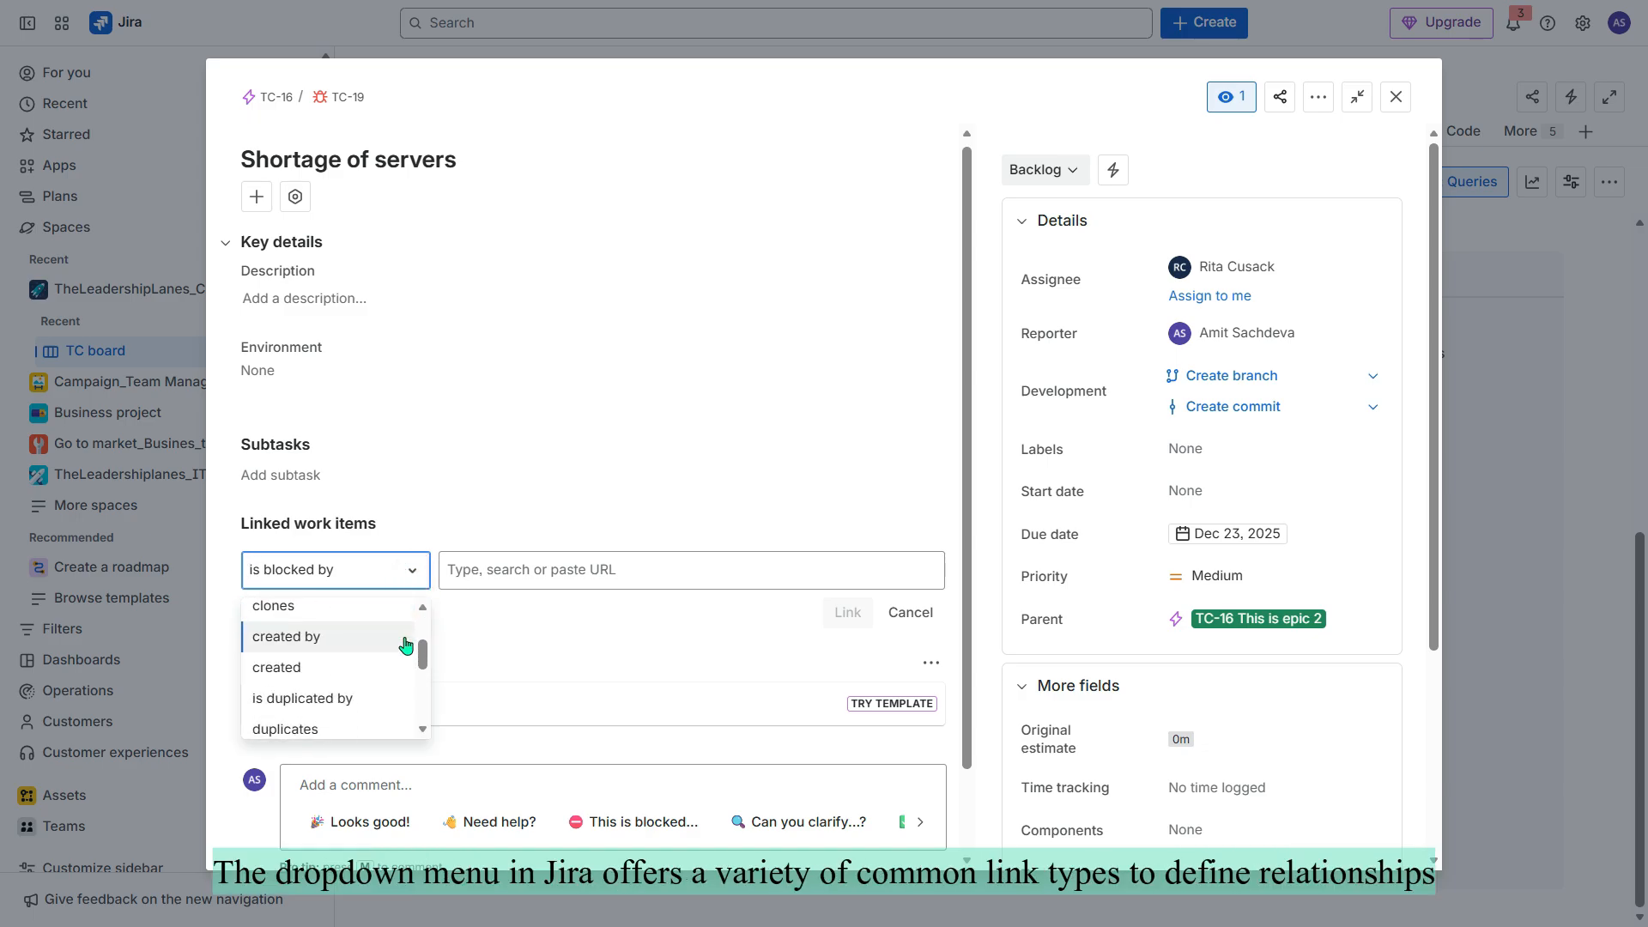
pyautogui.scroll(-6, 405, 644)
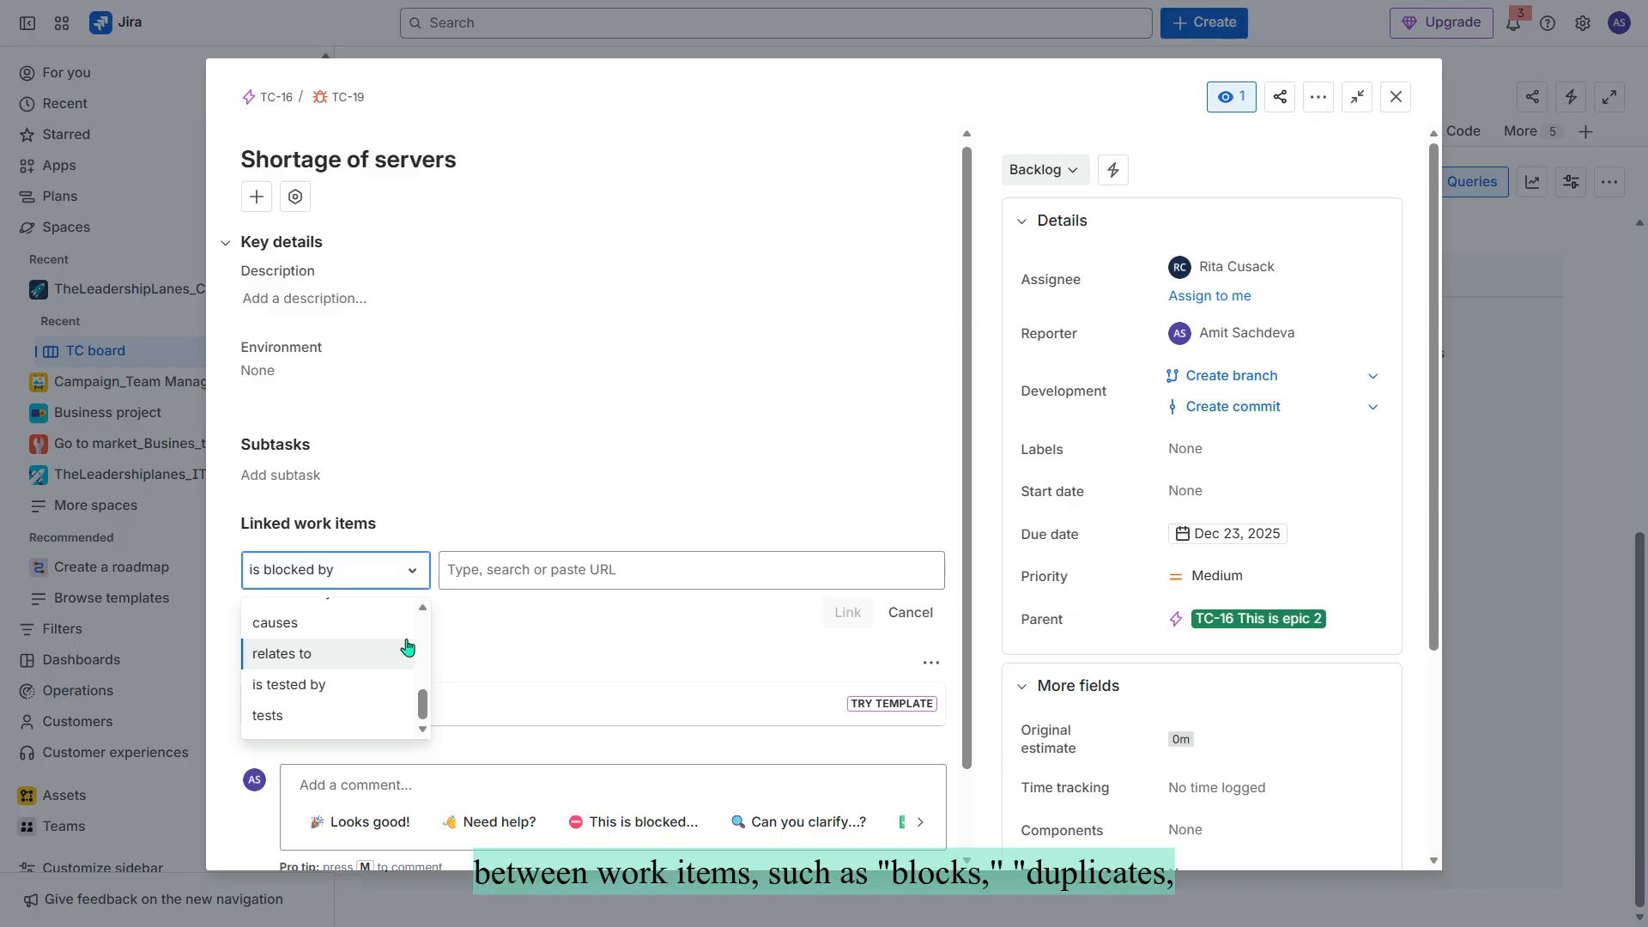
pyautogui.scroll(5, 369, 643)
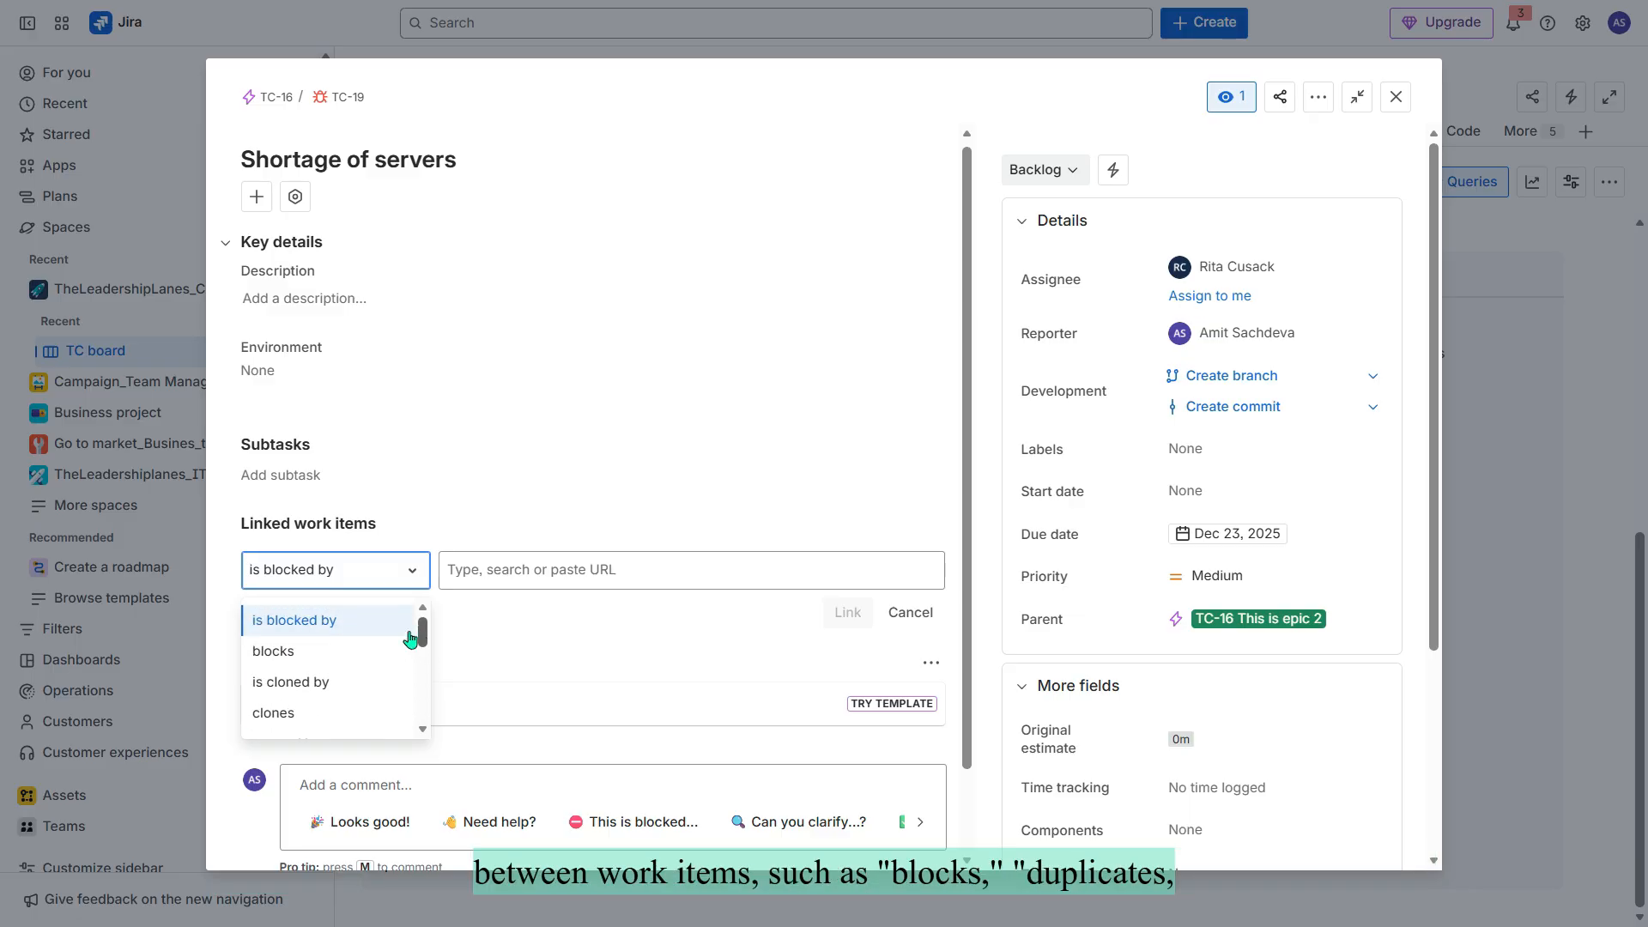
pyautogui.scroll(-5, 369, 642)
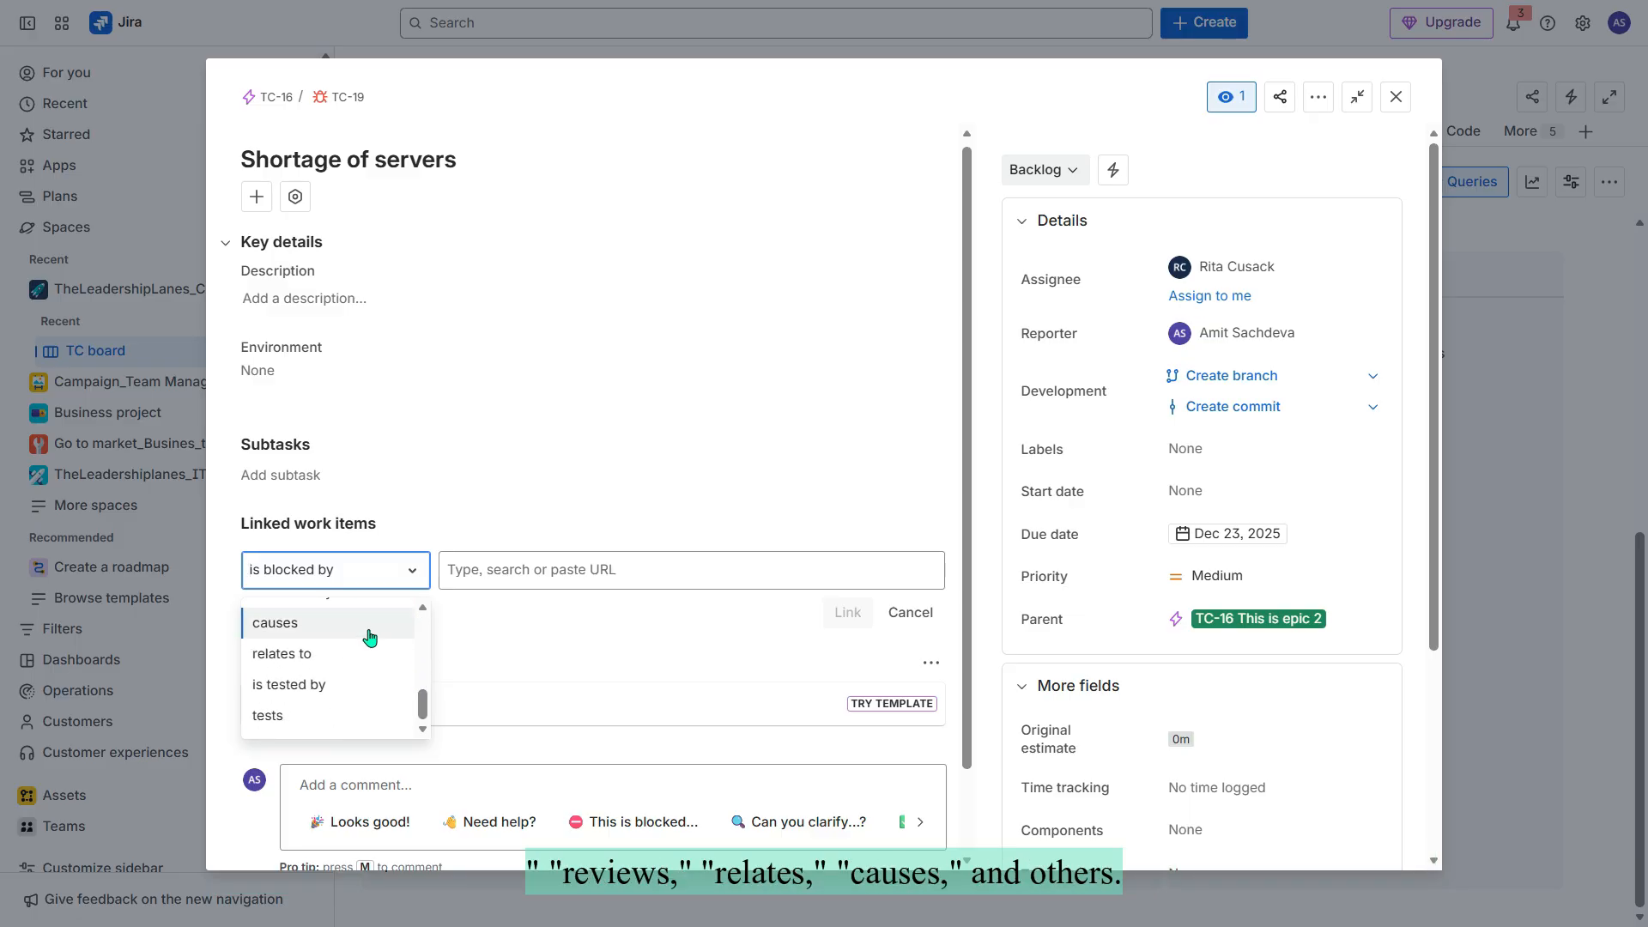
pyautogui.scroll(-1, 369, 636)
pyautogui.scroll(5, 403, 566)
pyautogui.scroll(-3, 404, 566)
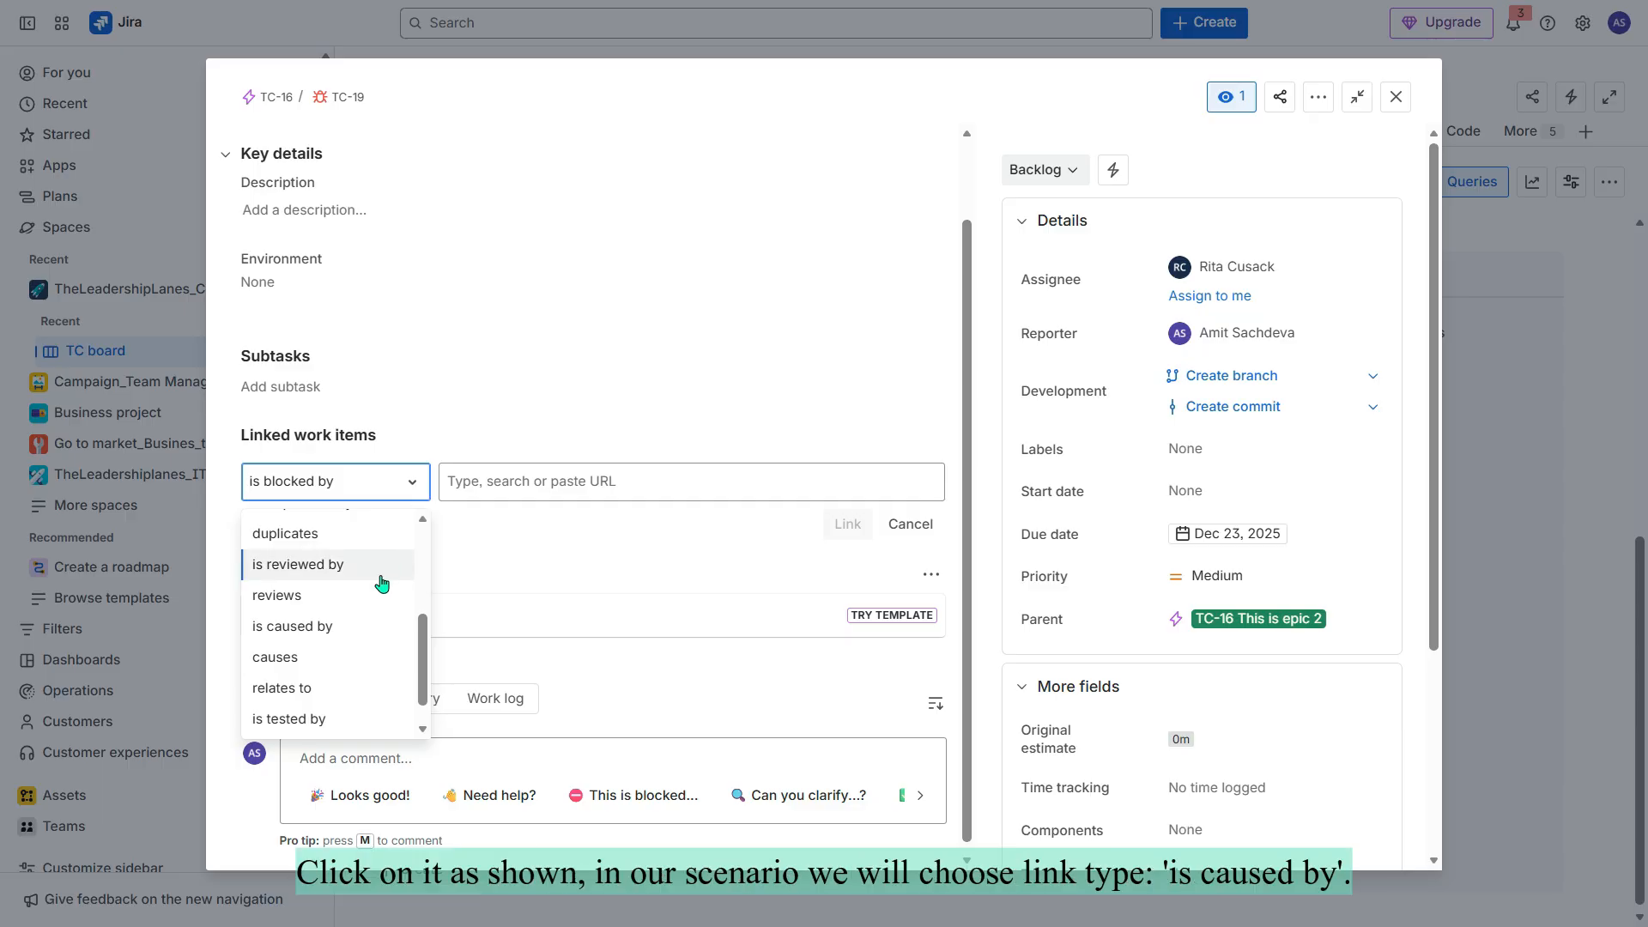
pyautogui.click(352, 634)
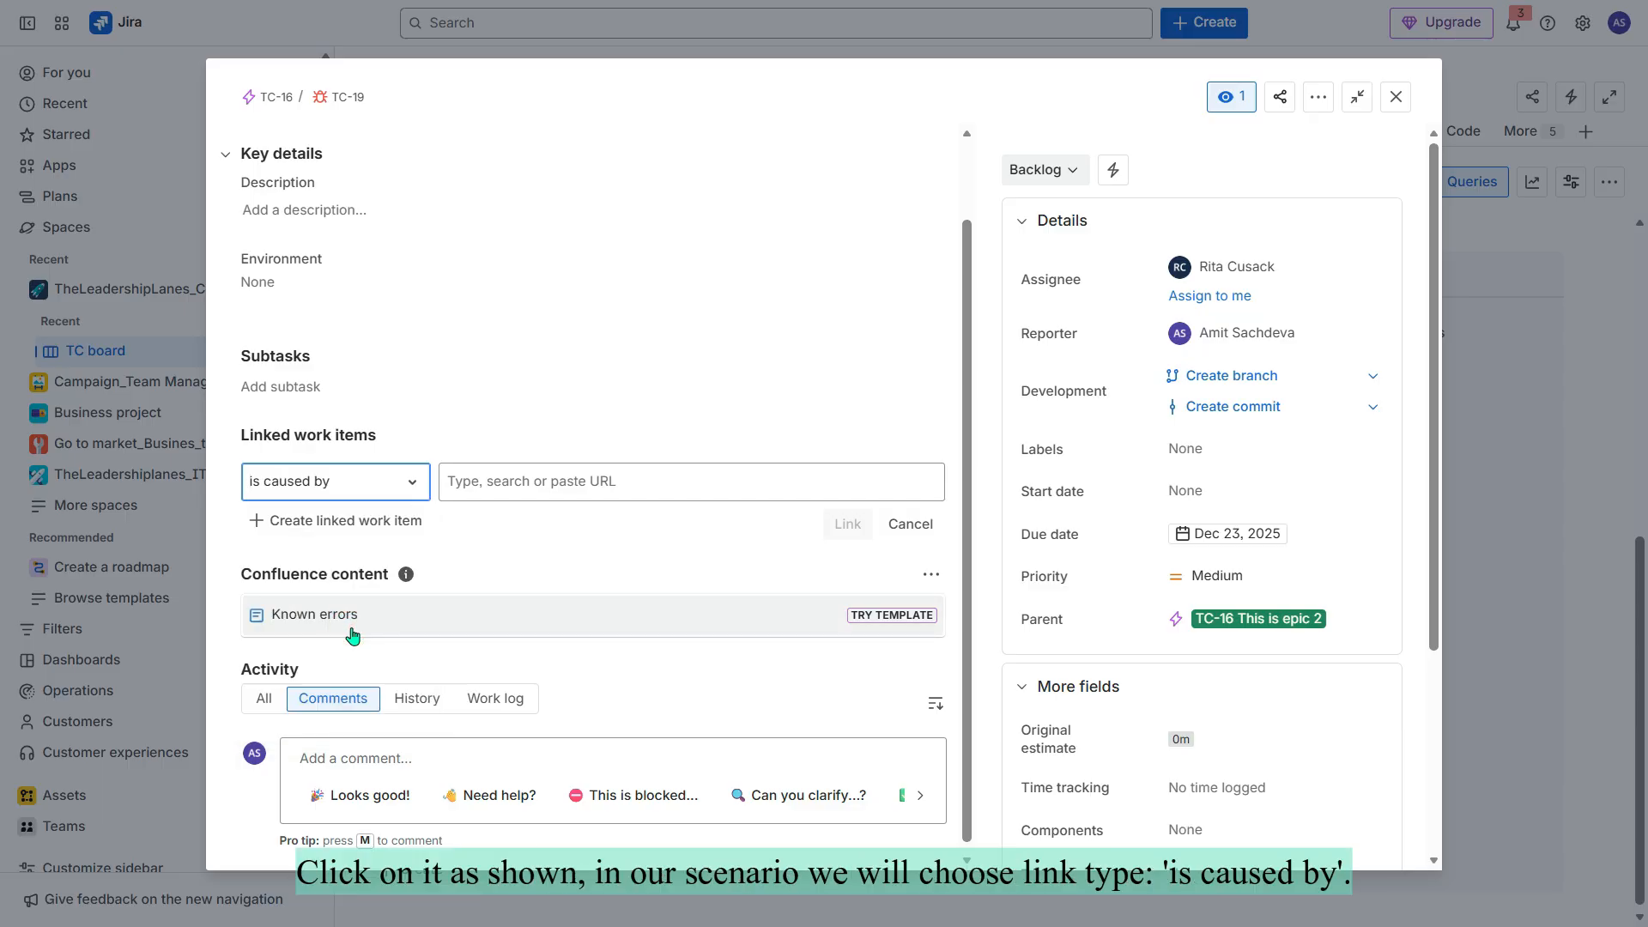
# - Choose TC-4 Need Crash Logs from User as the cause and link it to the Shortage of servers bug
pyautogui.click(638, 480)
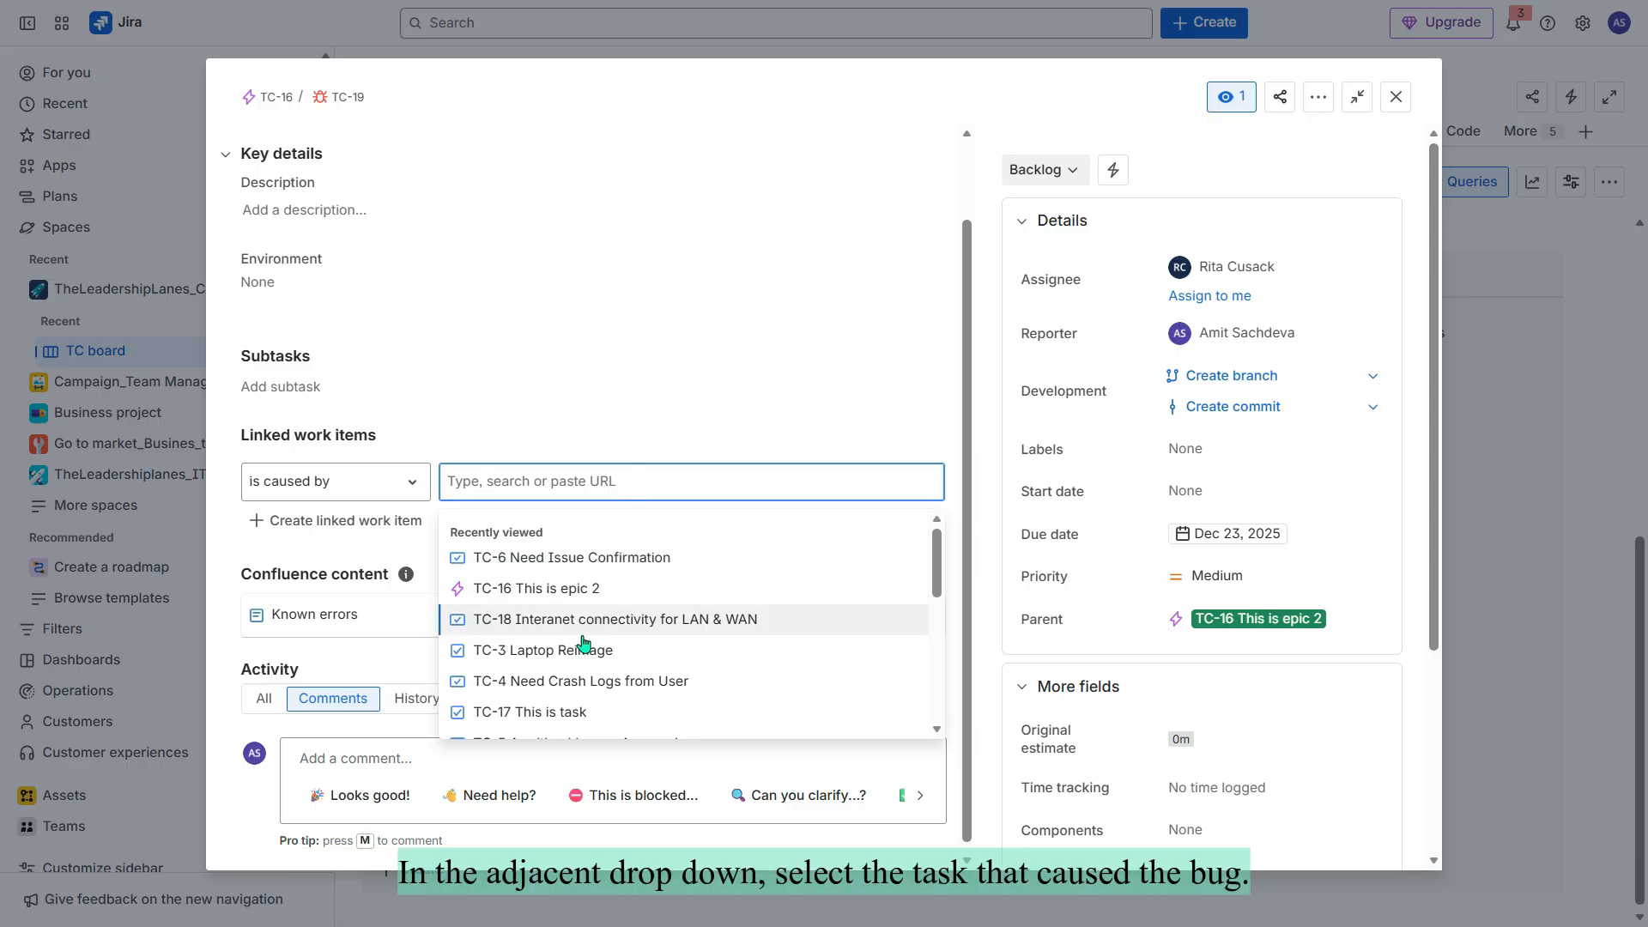
pyautogui.click(569, 682)
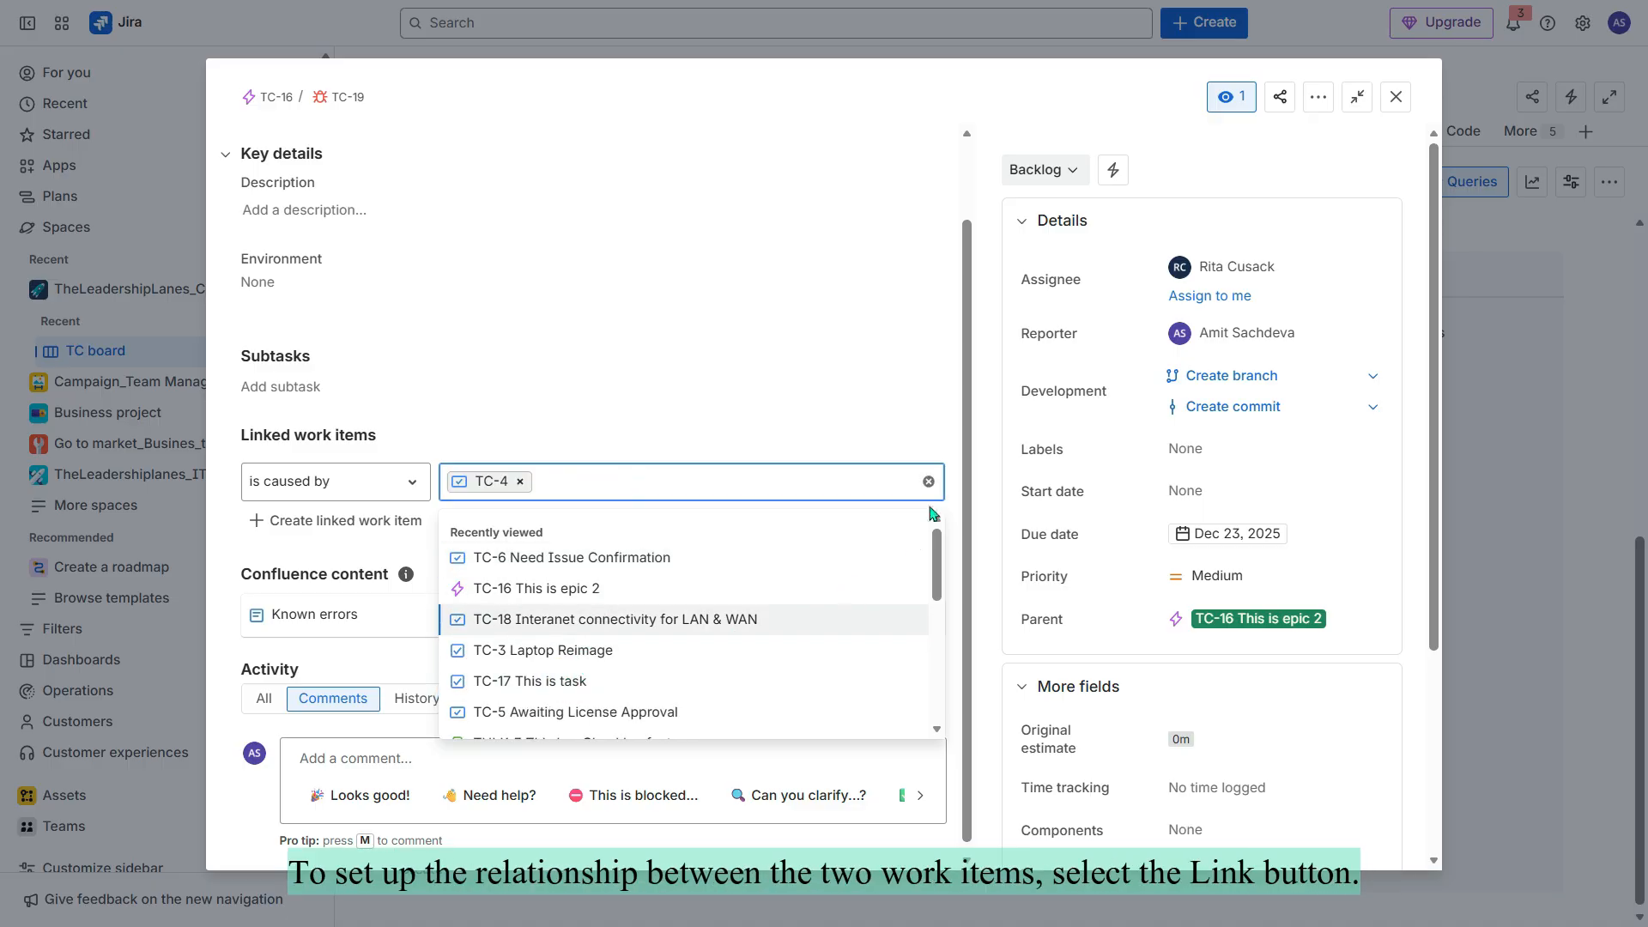
pyautogui.click(861, 397)
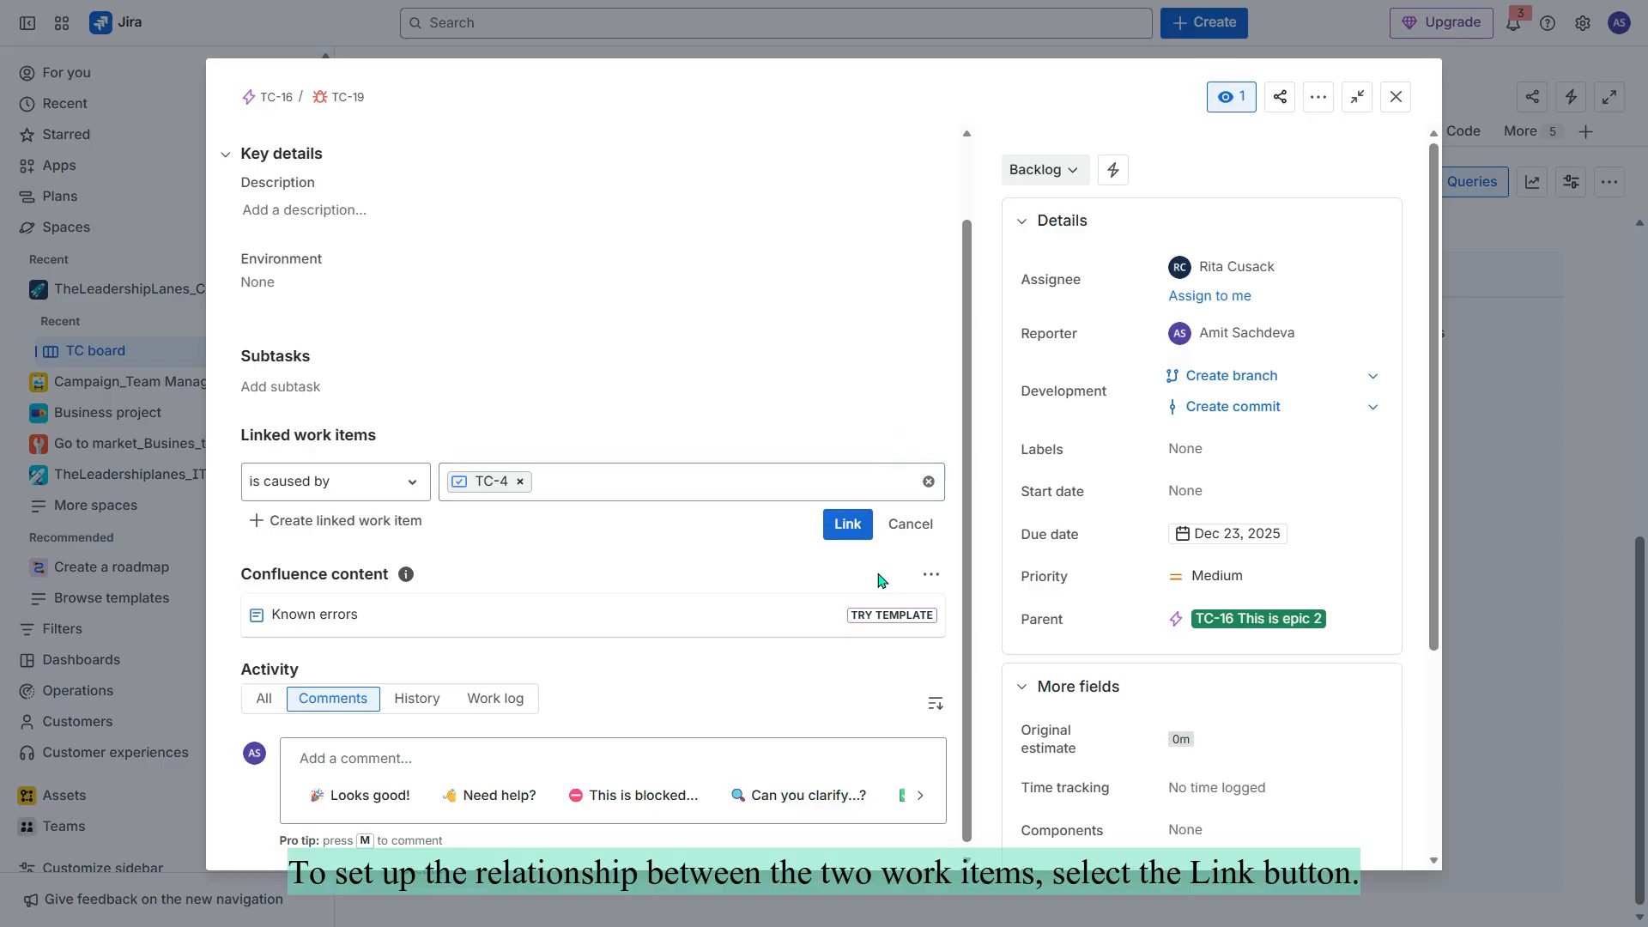
pyautogui.click(847, 525)
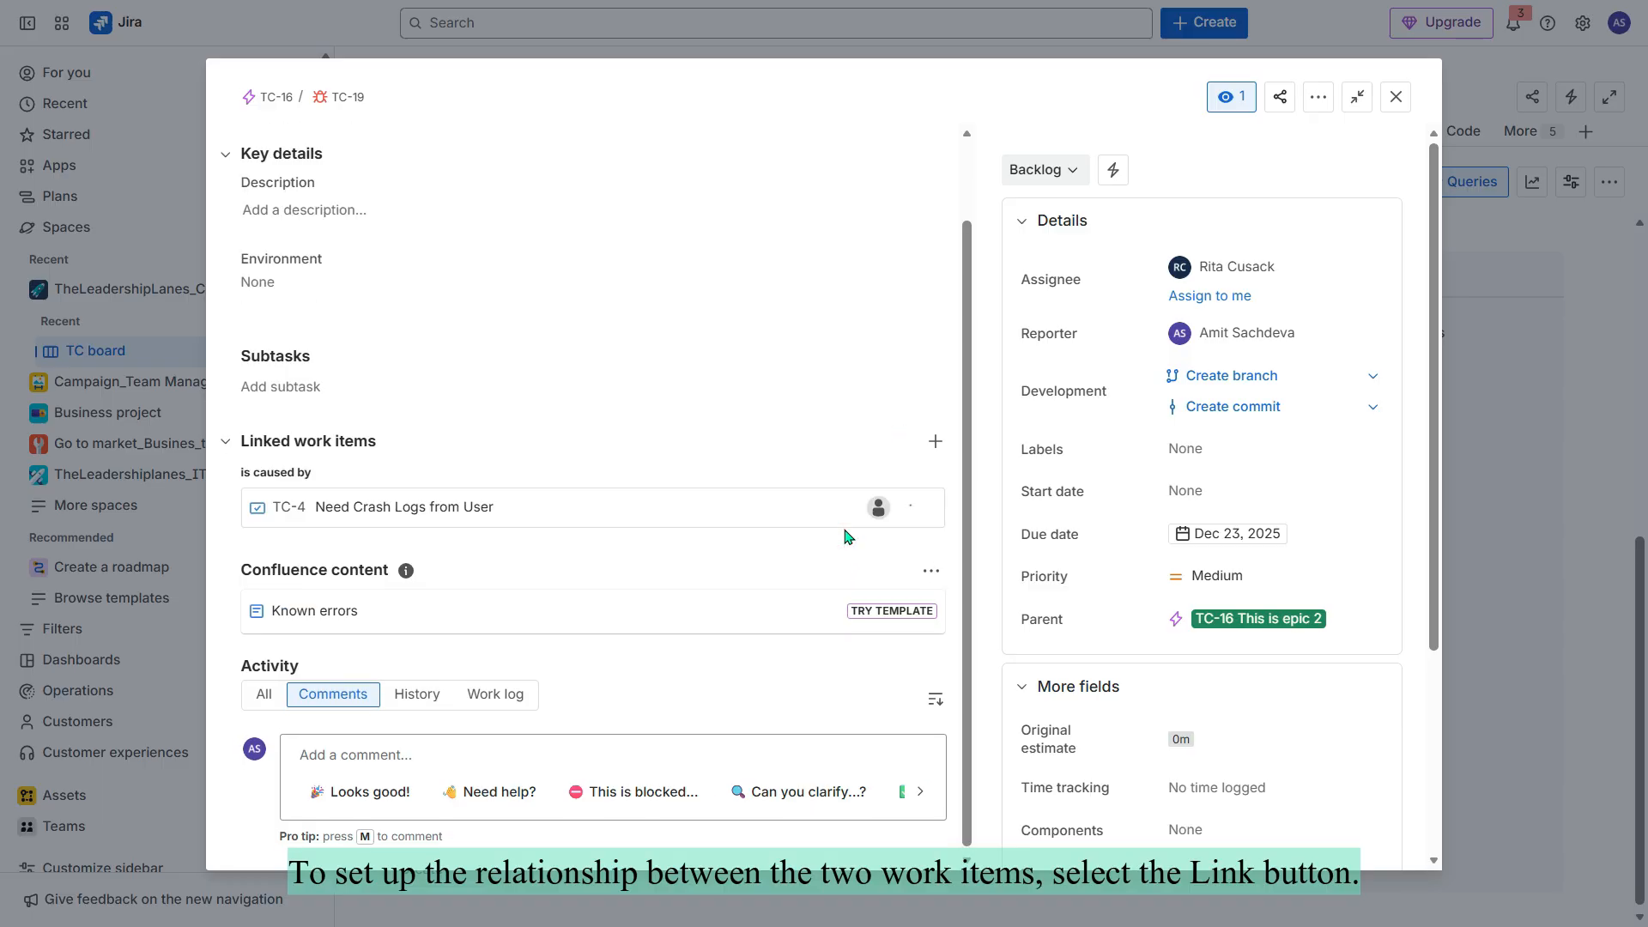
# - Preview the linked TC-4 Need Crash Logs from User work item and open it
pyautogui.moveTo(421, 516)
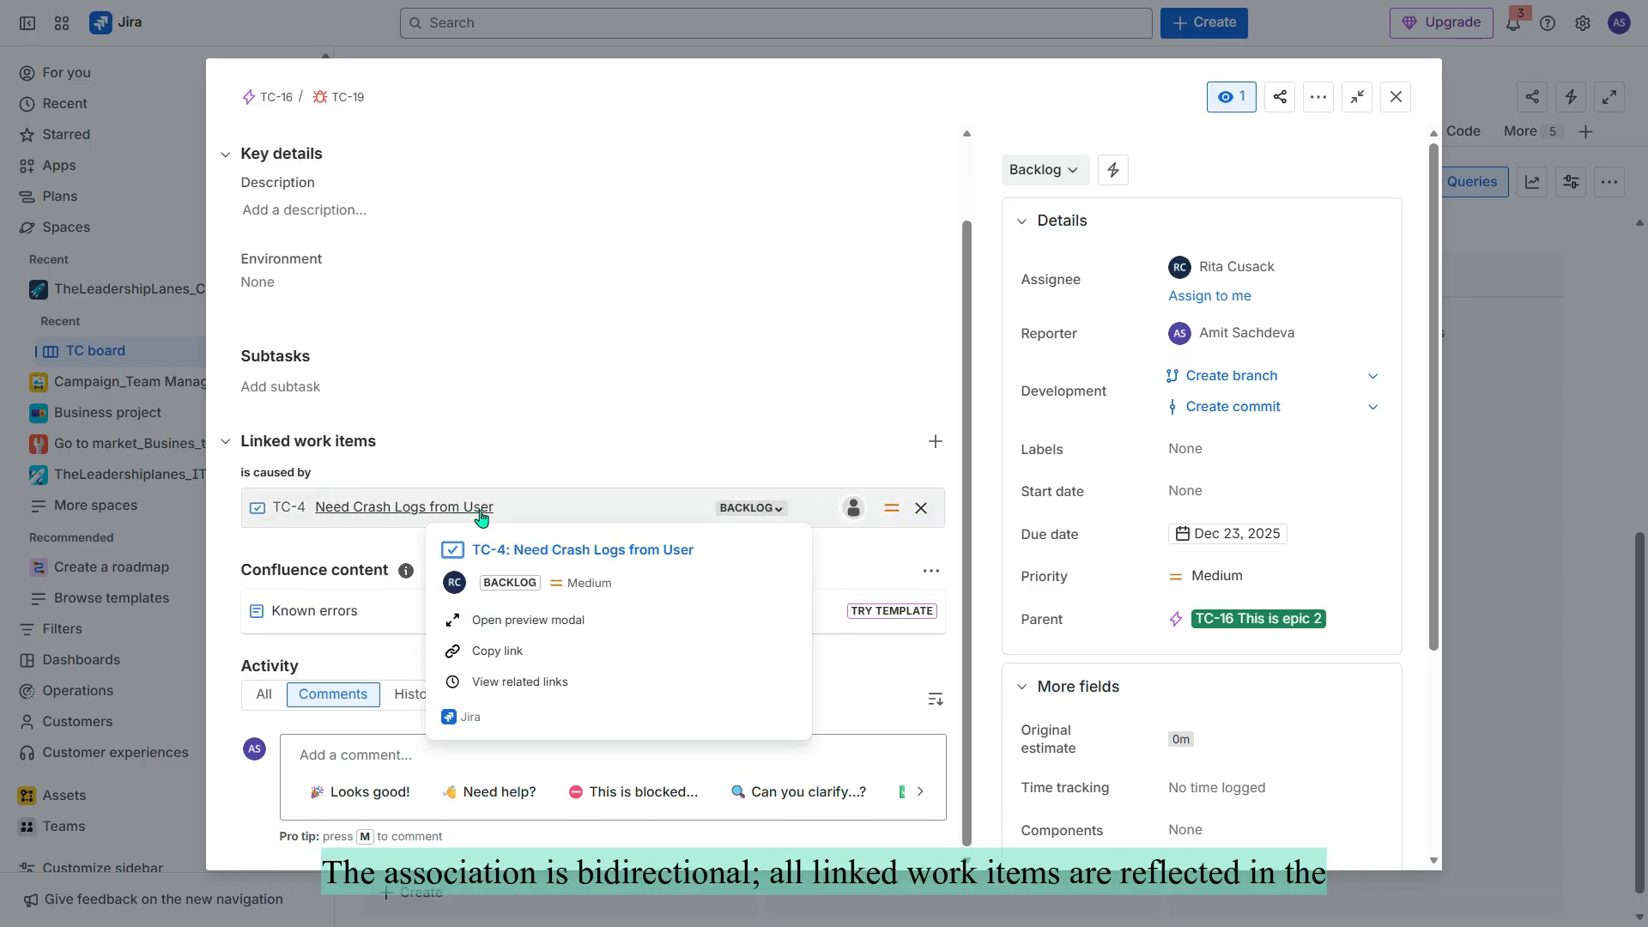
pyautogui.scroll(1, 482, 518)
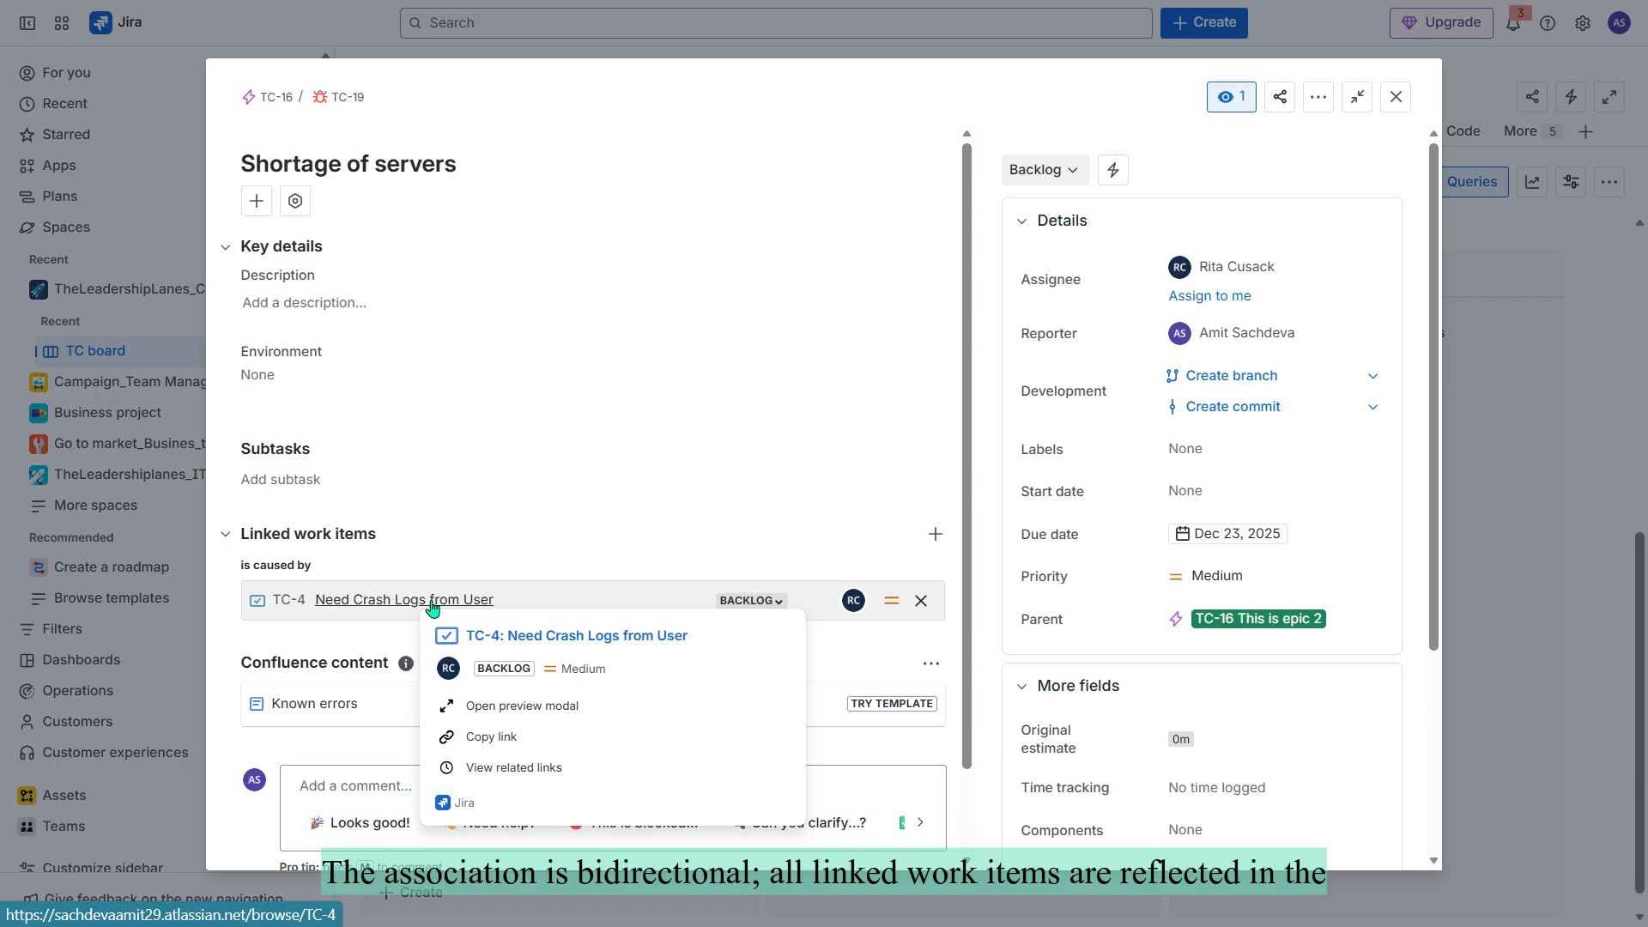
pyautogui.click(428, 600)
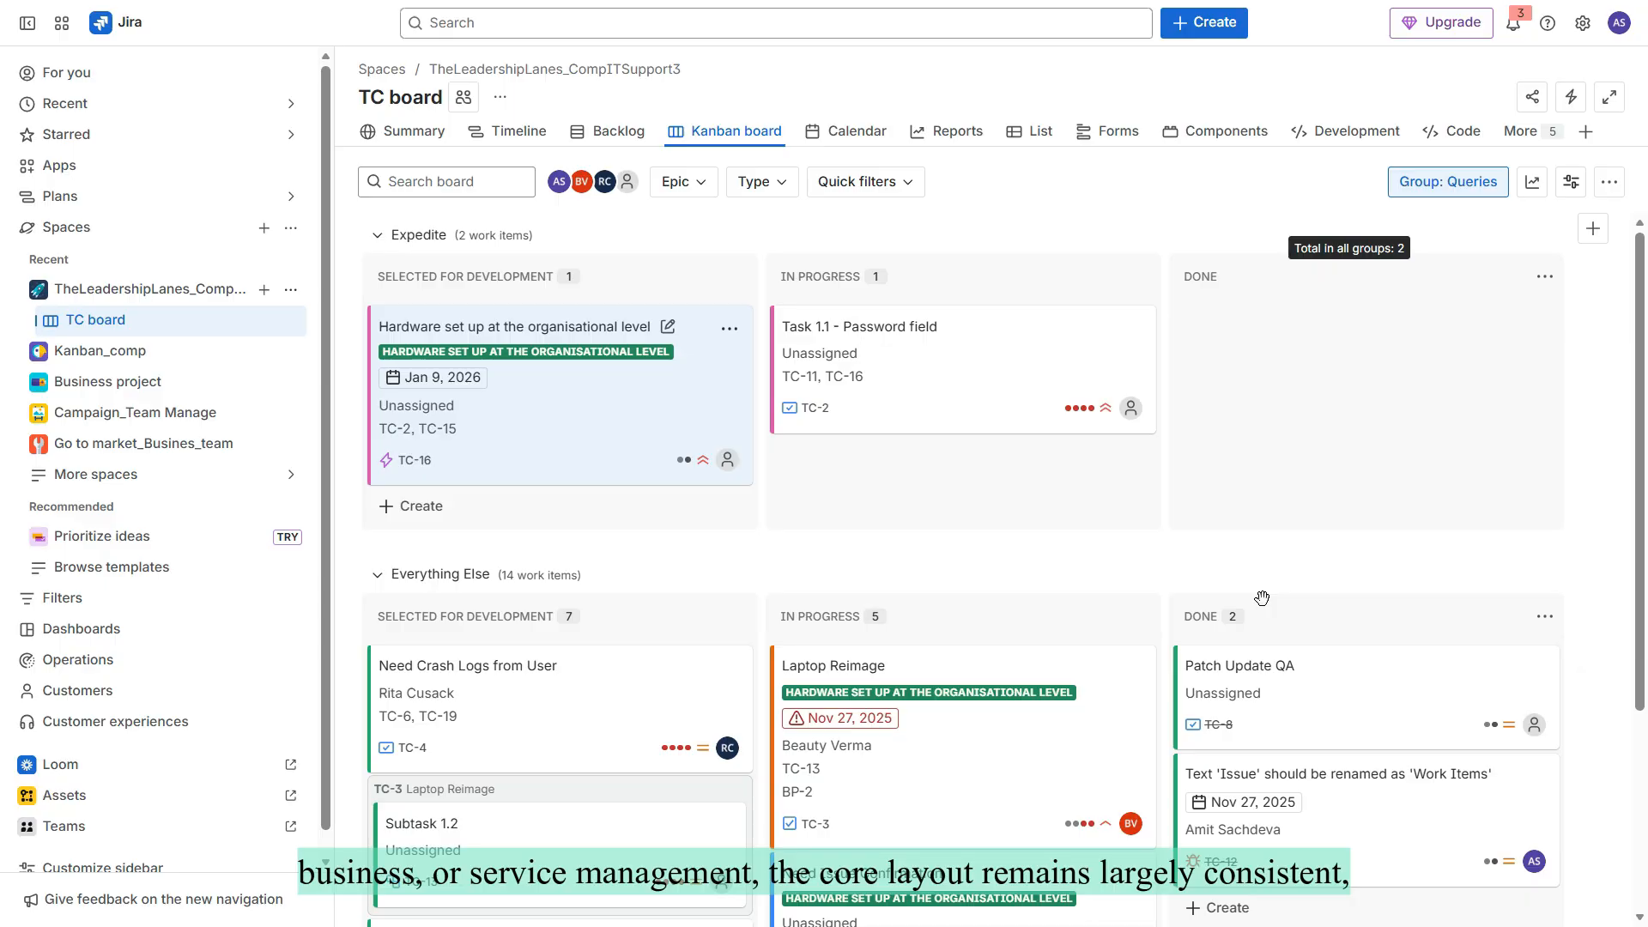
# - Open the Hardware set up at the organisational level epic and expand its linked work items, More fields, Automation and Details sections
pyautogui.click(553, 427)
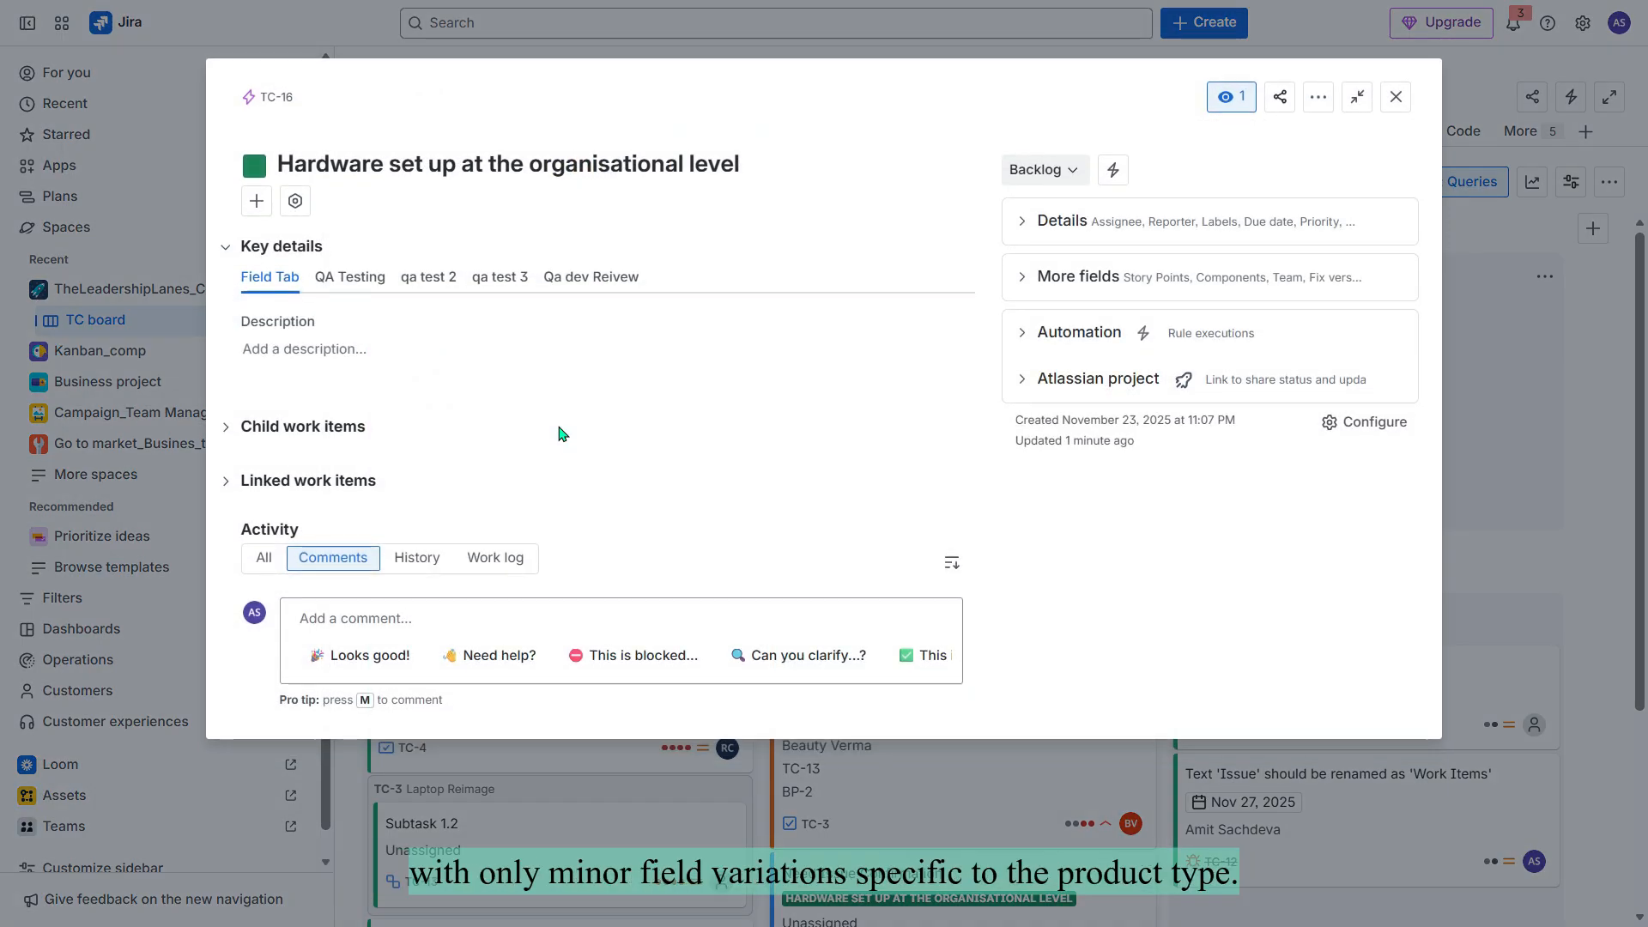
pyautogui.click(230, 483)
pyautogui.click(1021, 275)
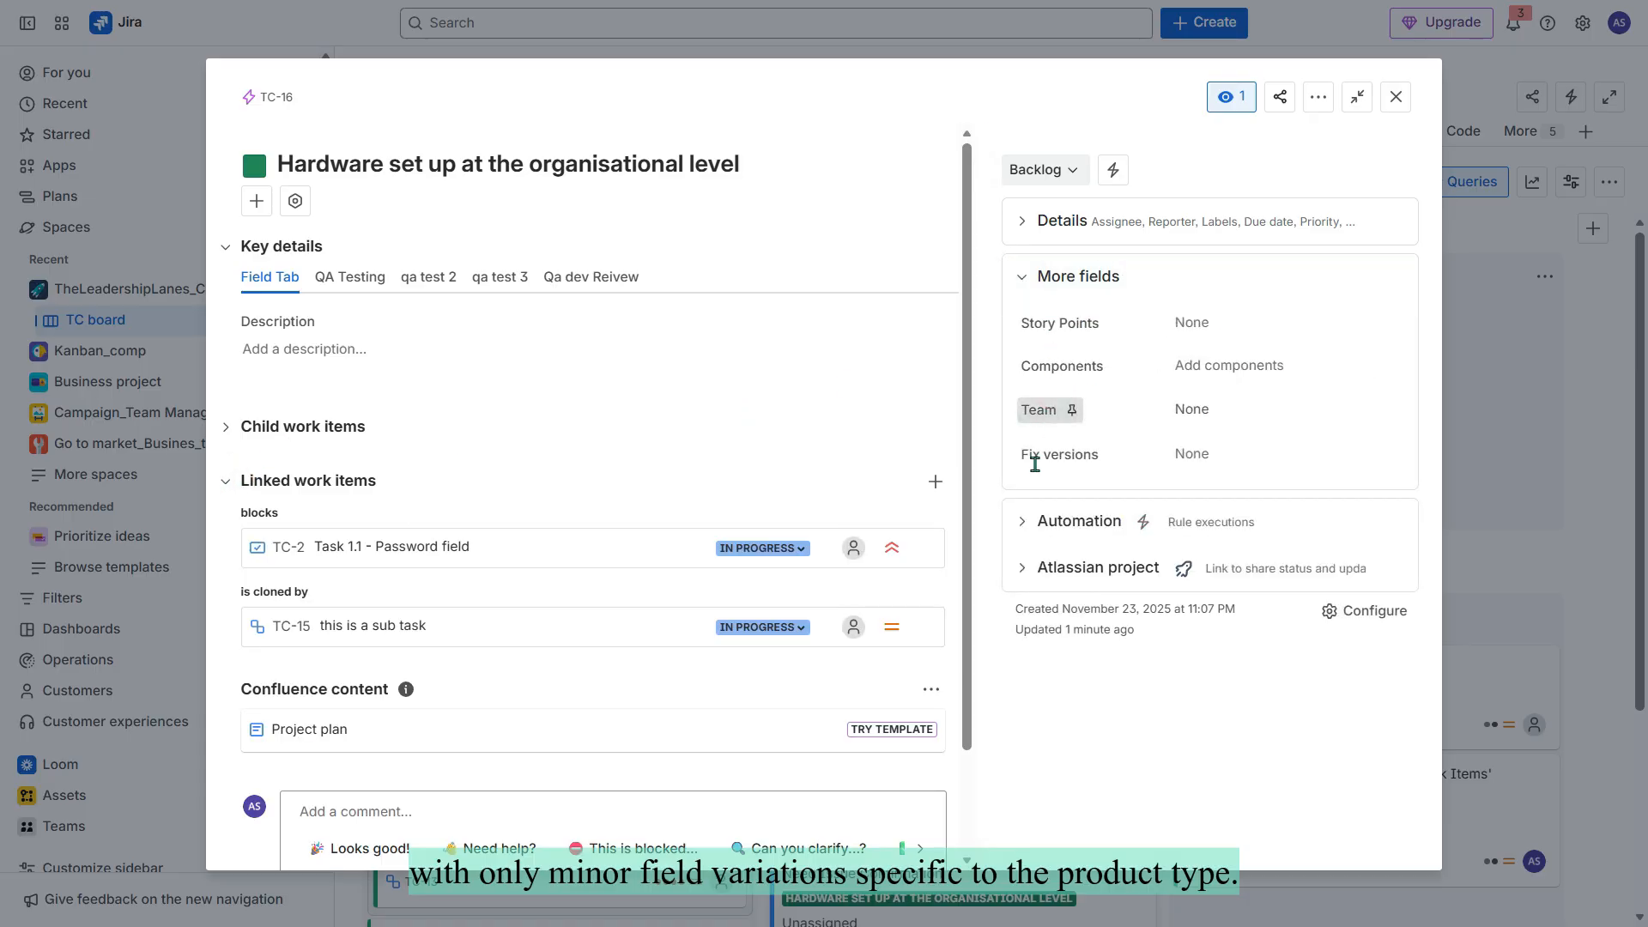
pyautogui.click(1025, 522)
pyautogui.click(1033, 251)
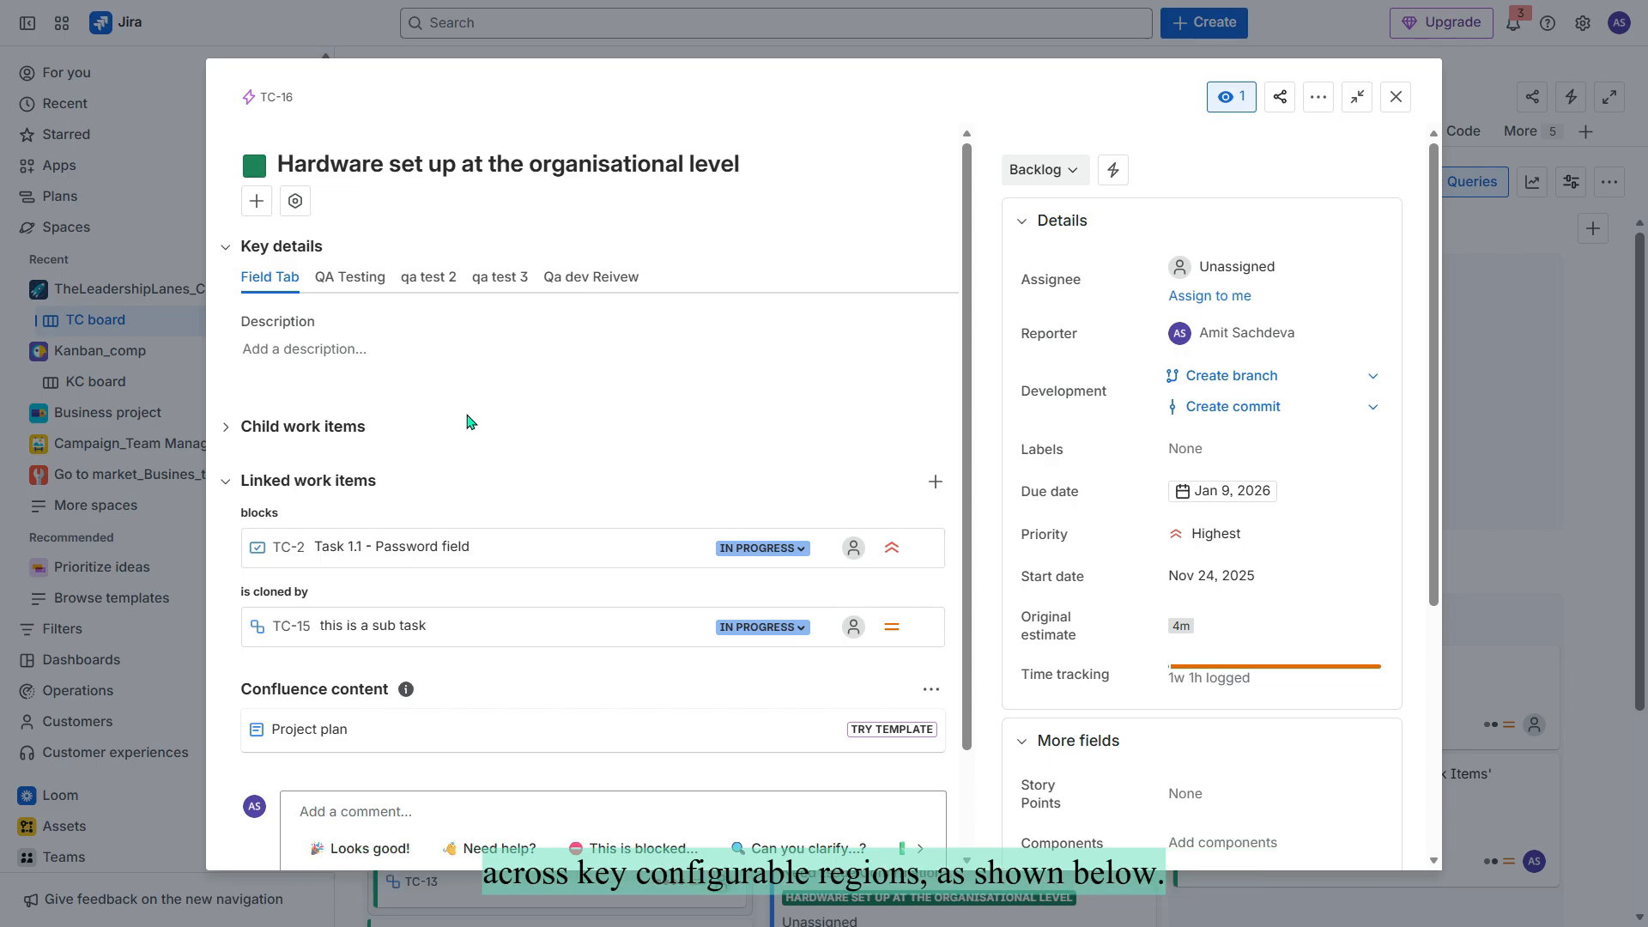
# - Collapse the epic's Details, More fields and Automation sections, and collapse and re-expand Key details
pyautogui.click(1022, 220)
pyautogui.click(1030, 279)
pyautogui.click(1026, 334)
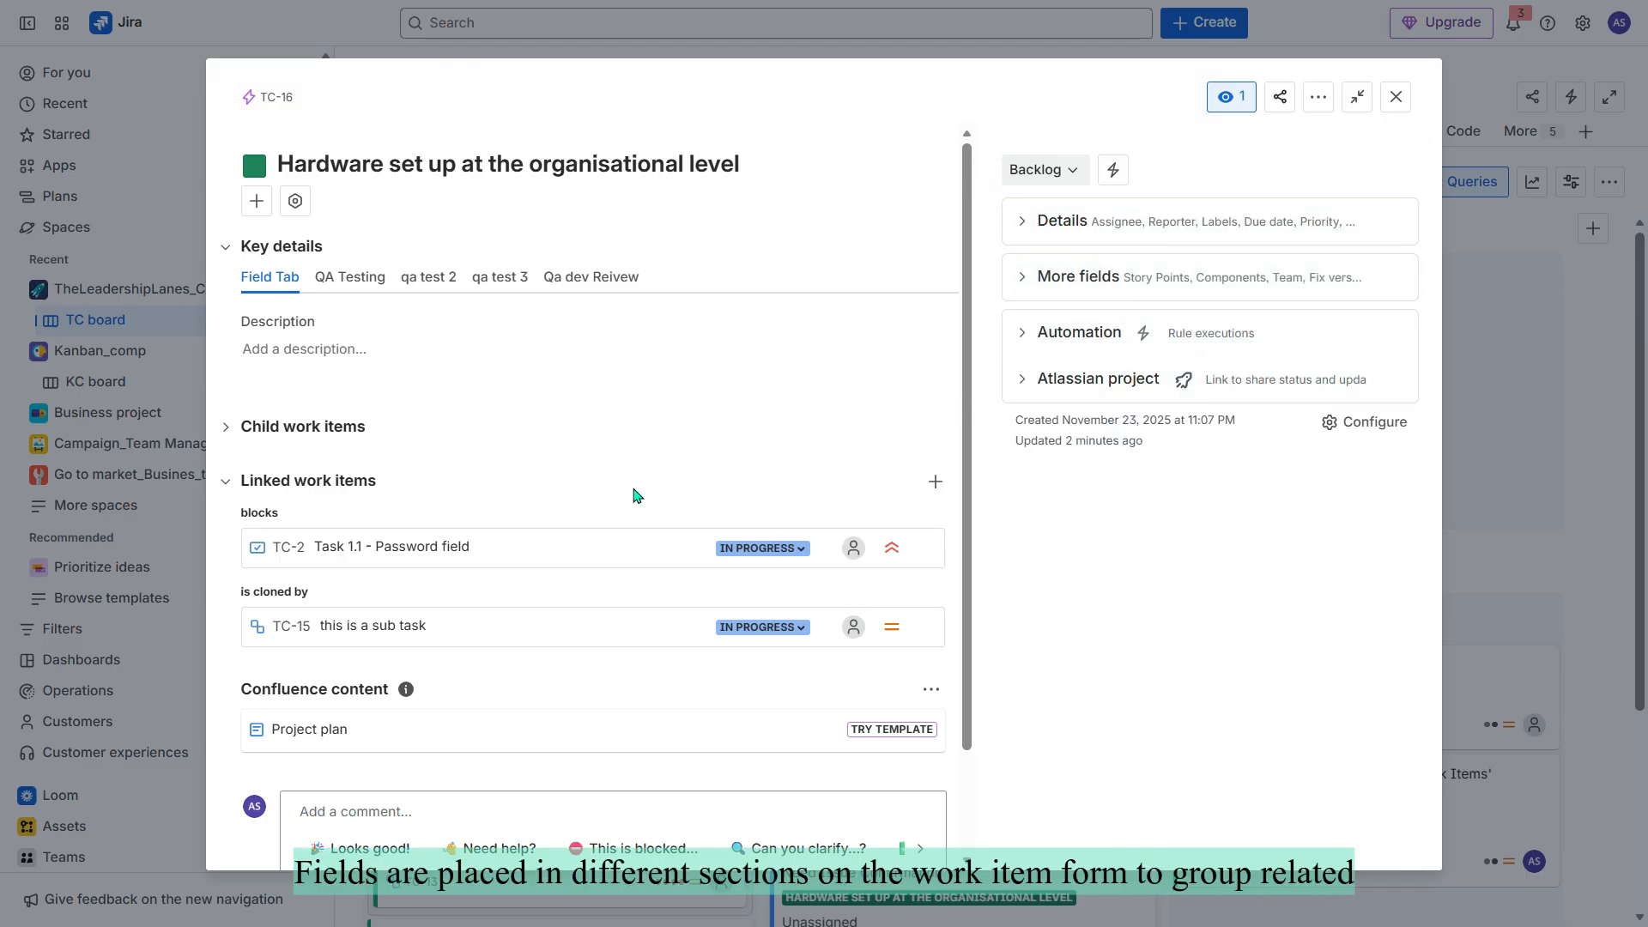
pyautogui.click(226, 248)
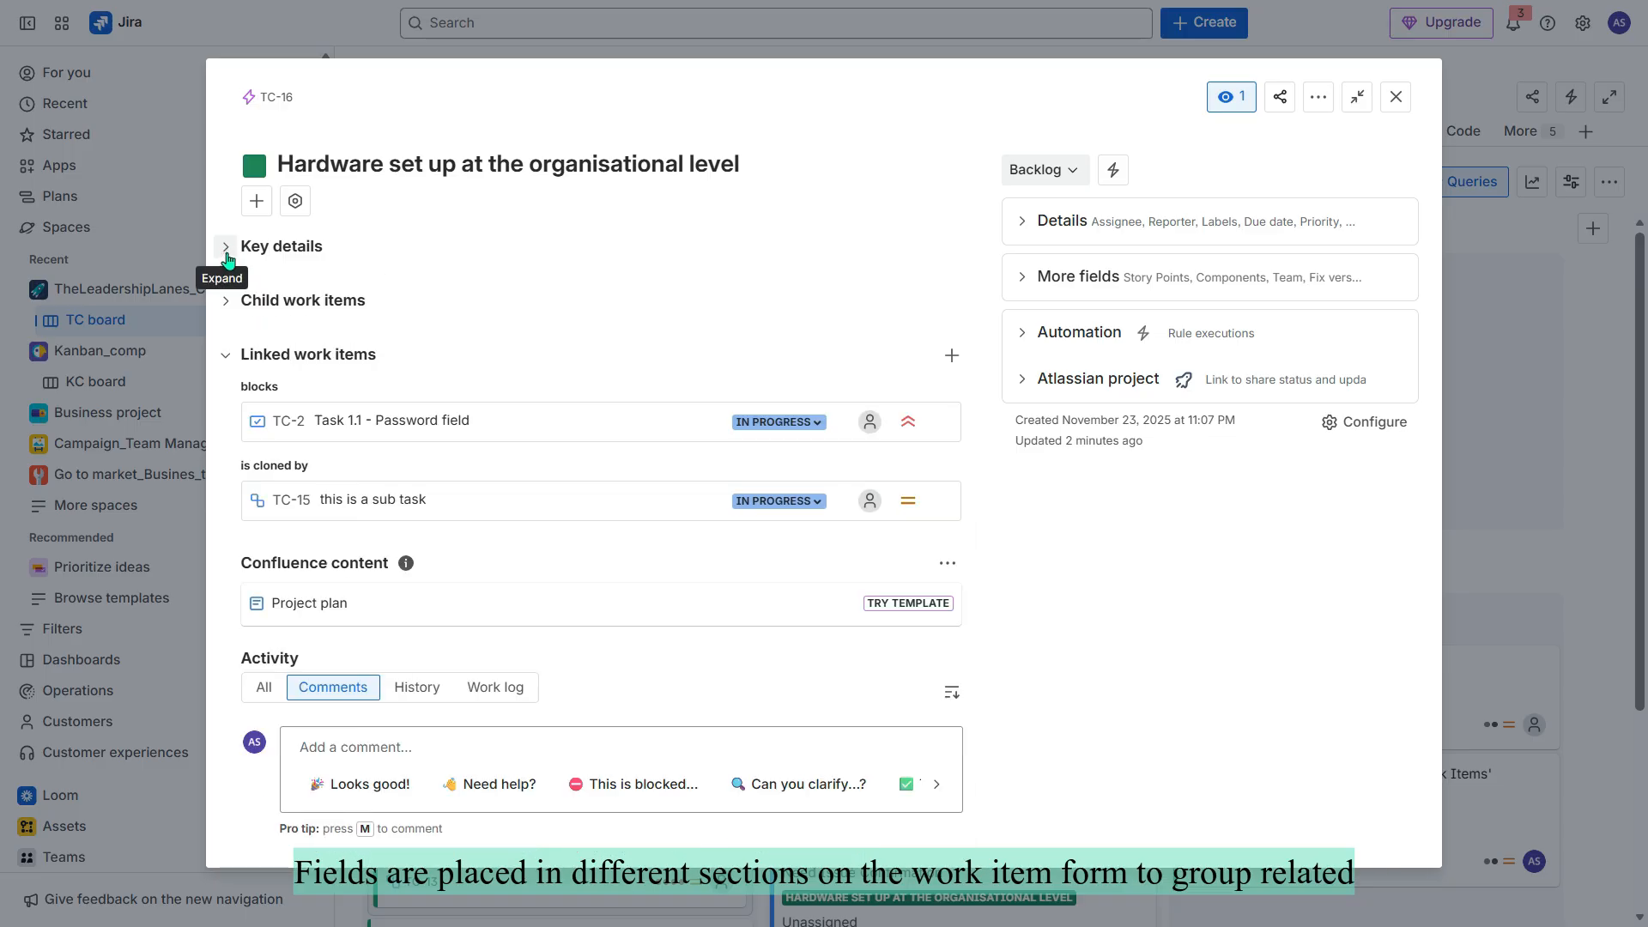
pyautogui.click(226, 249)
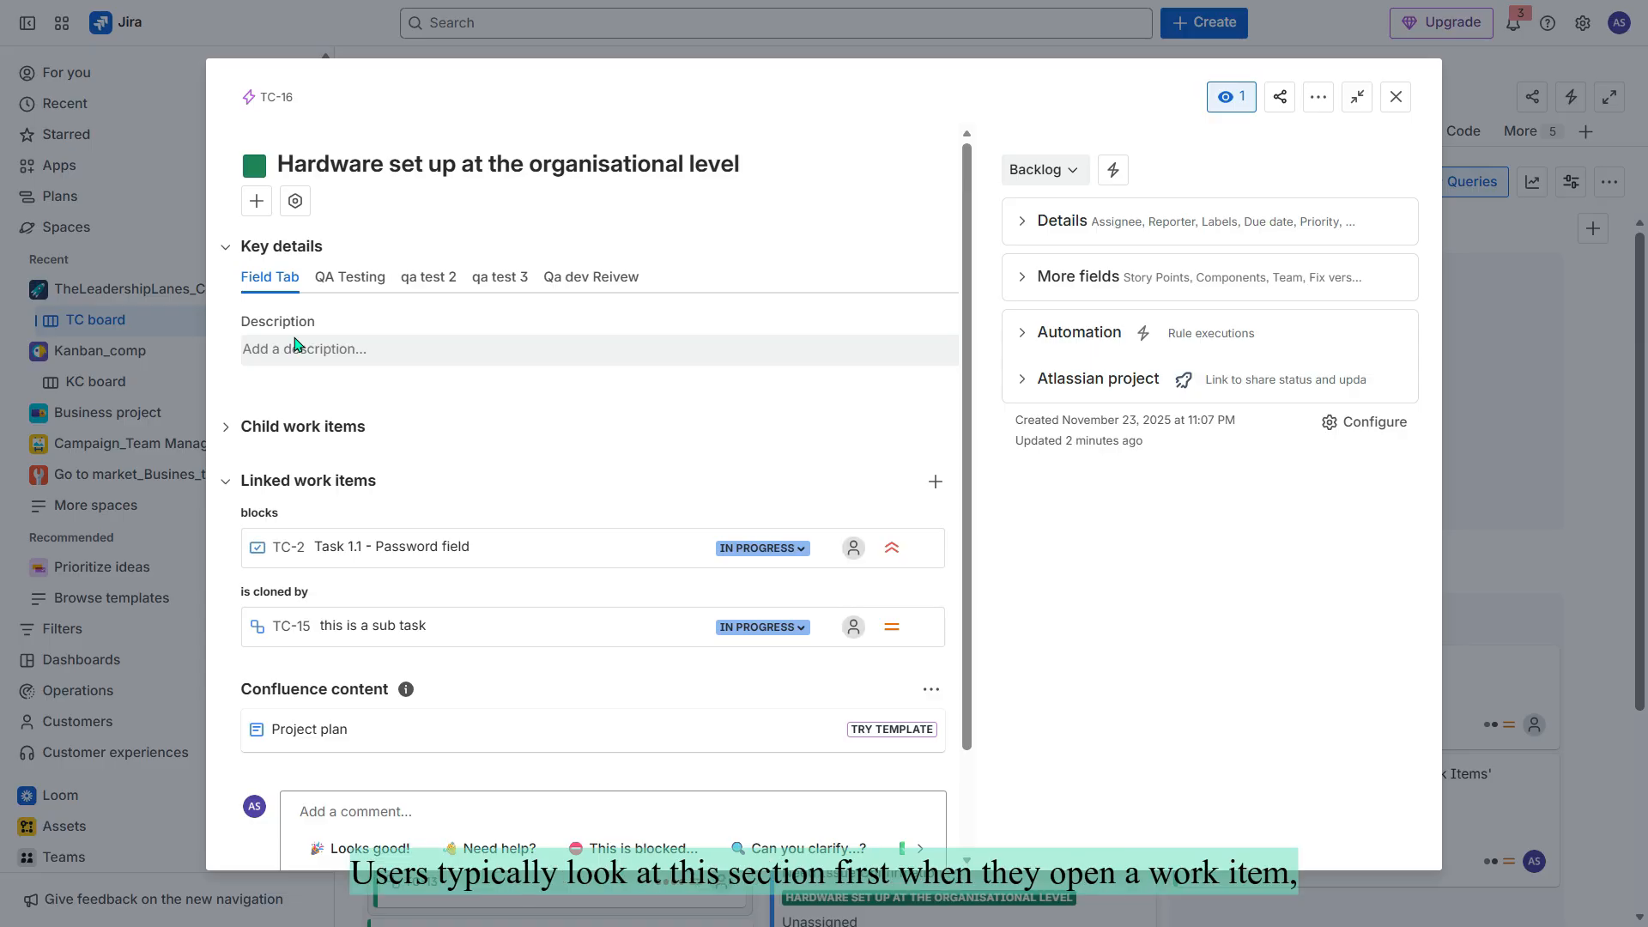
# - Enter "This needs to be done today." as the epic's description and start a new line below it
pyautogui.click(517, 357)
pyautogui.write('T')
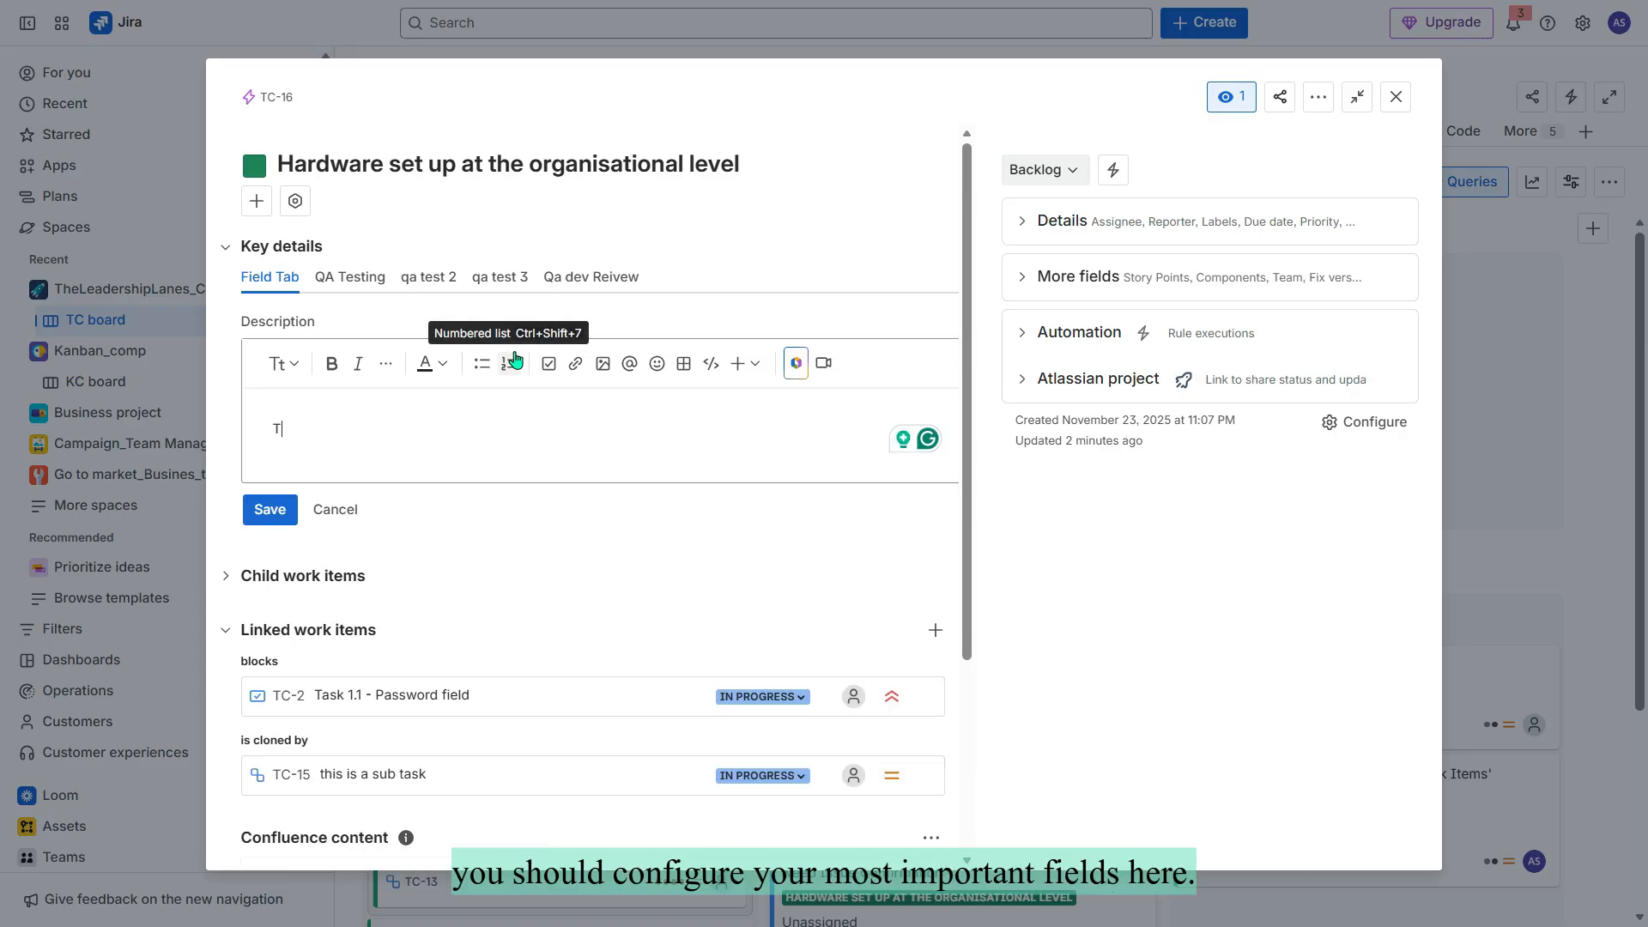
pyautogui.write('his needs to be done tod')
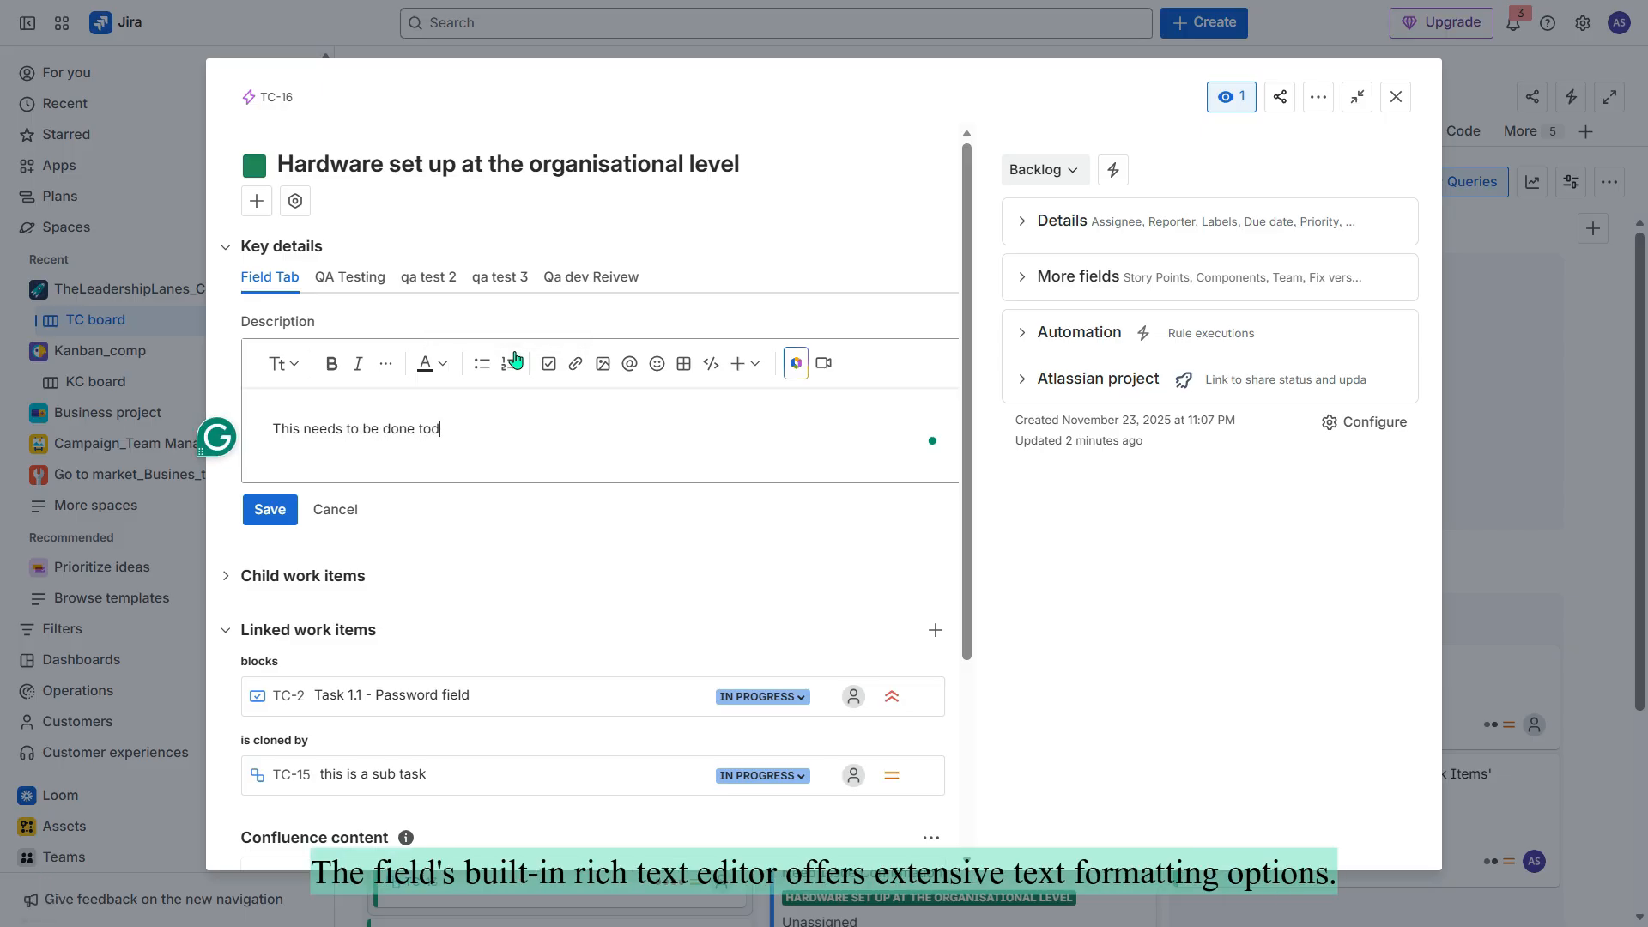
pyautogui.press('Return')
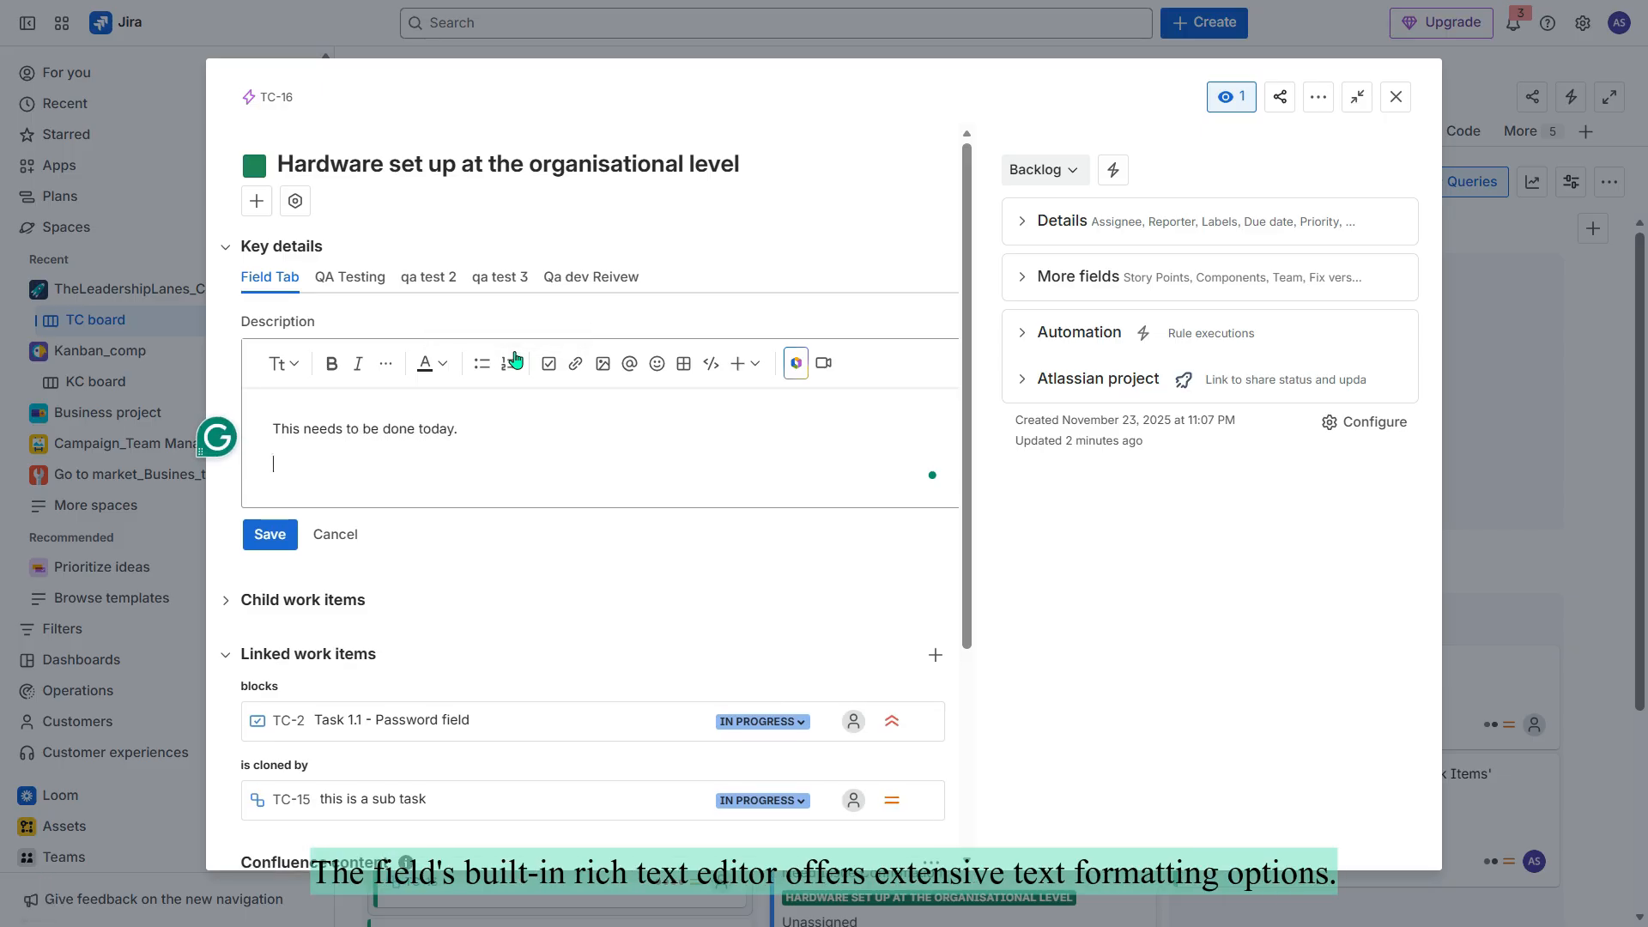
# - Make the description sentence bold and orange, and view the options for attaching a file or image
pyautogui.click(431, 429)
pyautogui.tripleClick(431, 429)
pyautogui.click(331, 363)
pyautogui.click(437, 363)
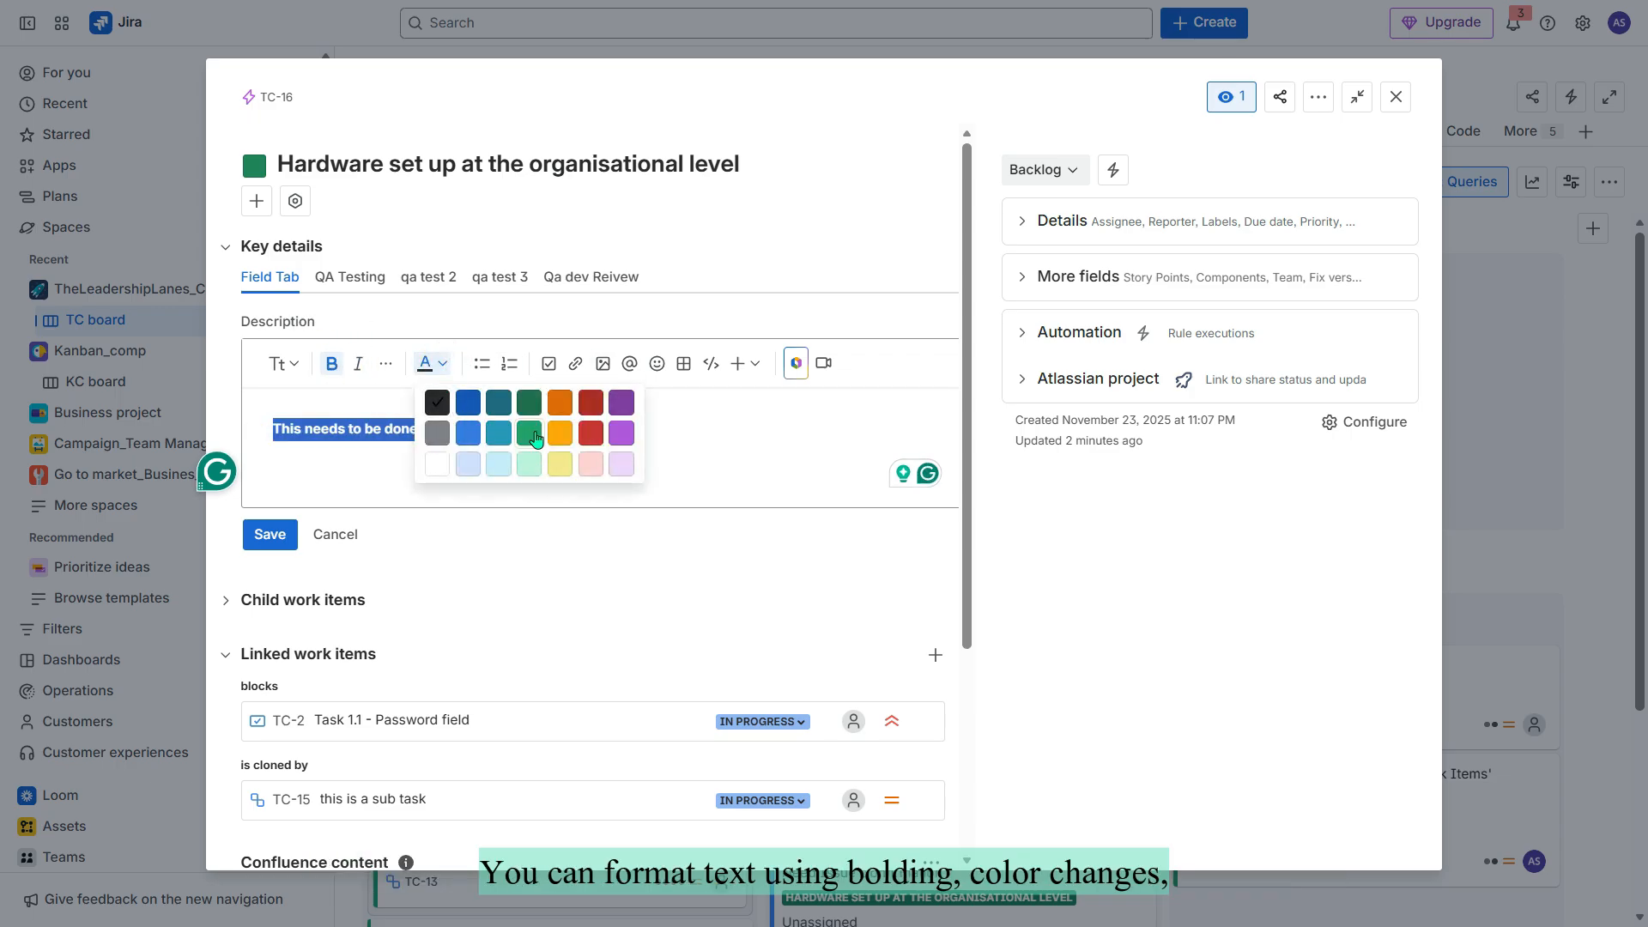
pyautogui.click(535, 439)
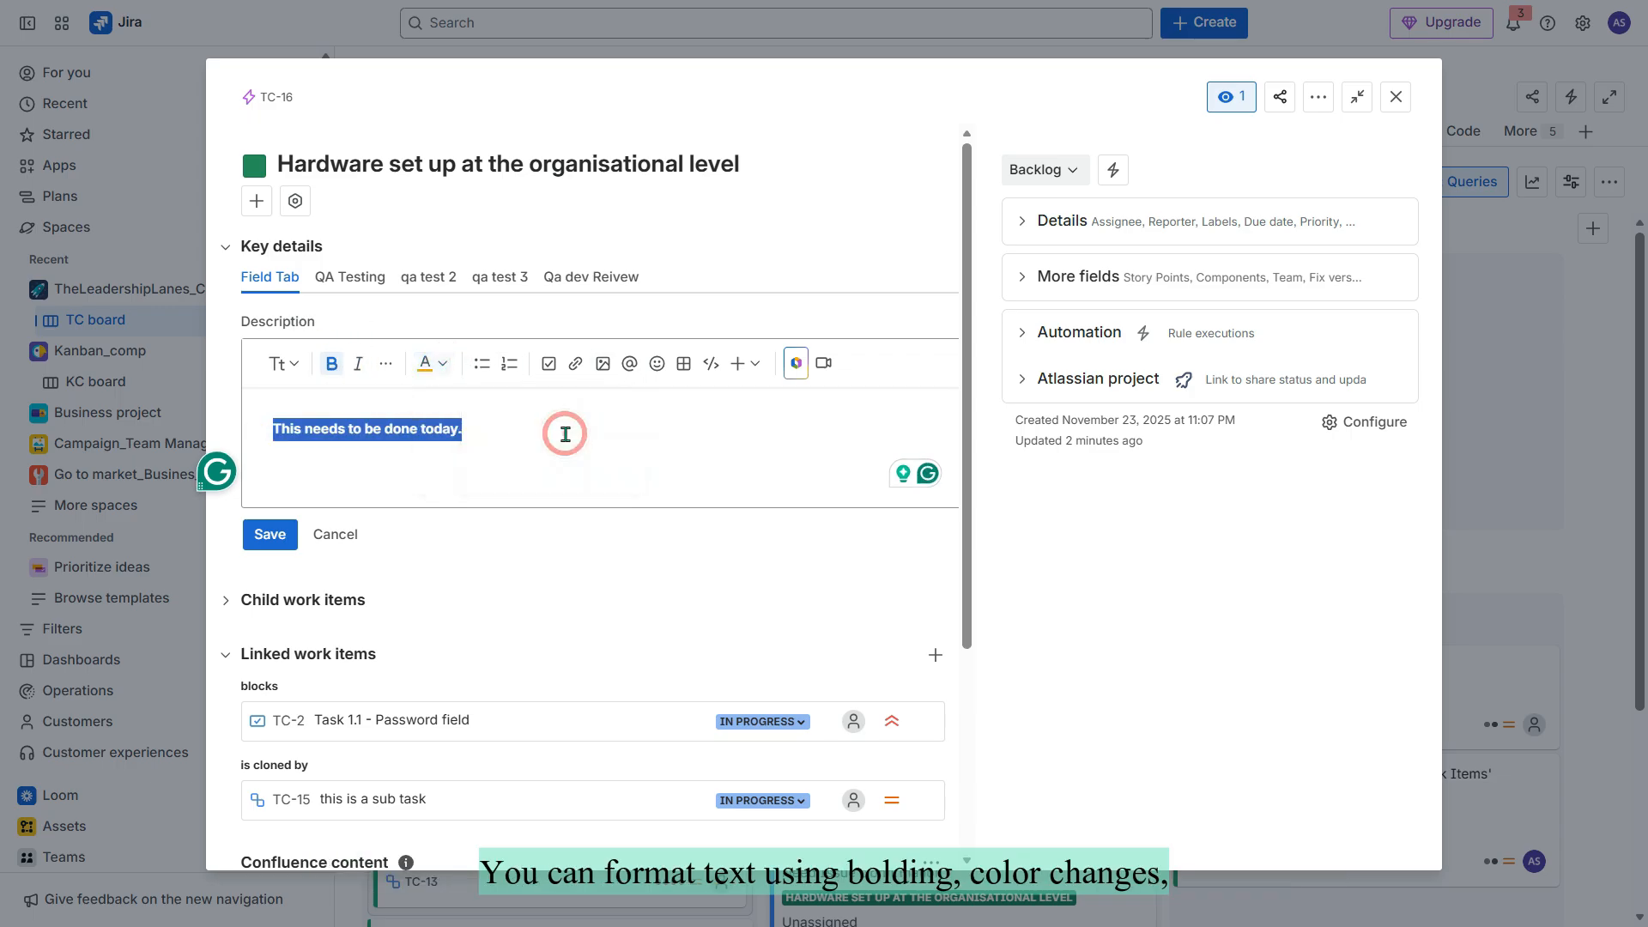
pyautogui.click(603, 363)
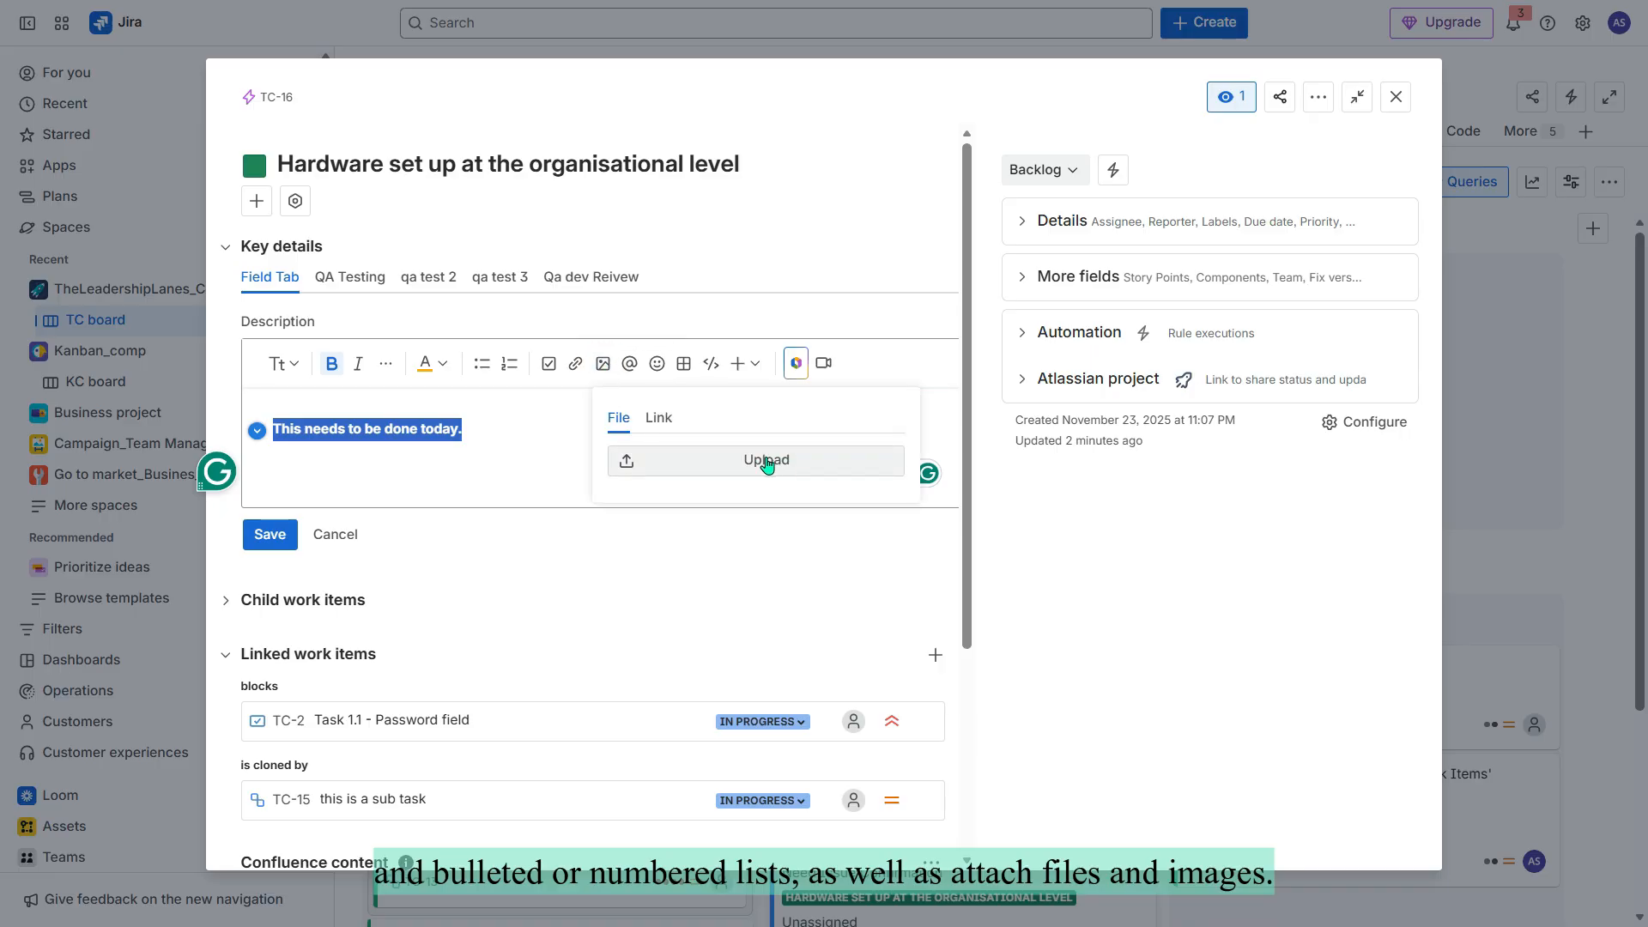
# - Mention the team member on the second description line, add ", please review." and save the description
pyautogui.click(550, 474)
pyautogui.write('@')
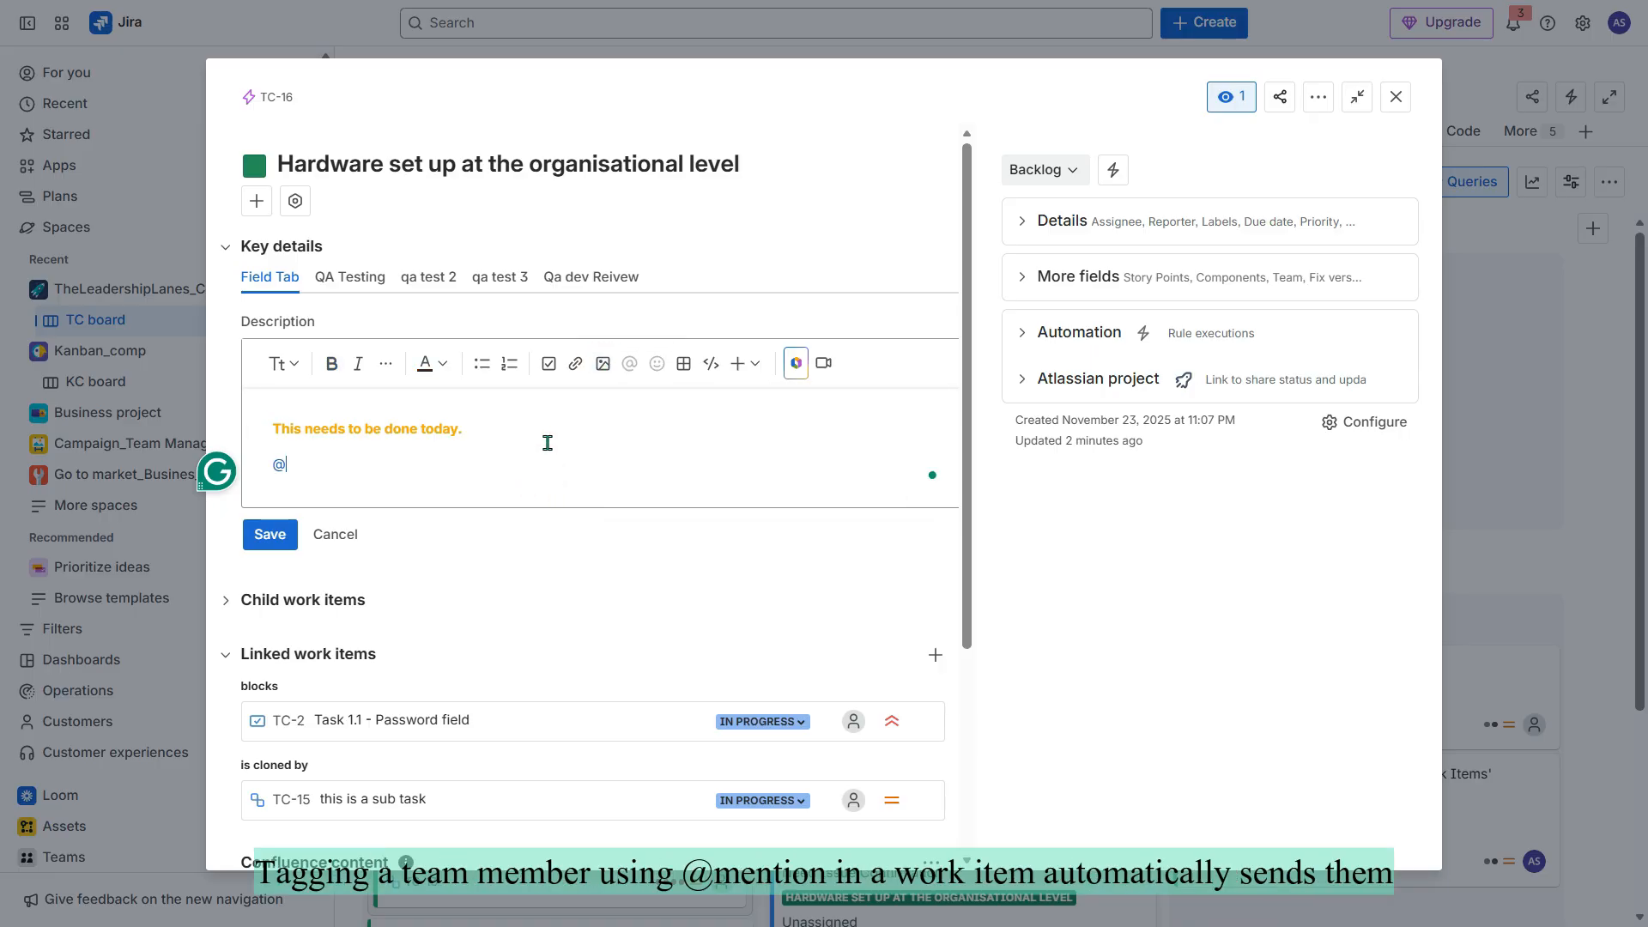
pyautogui.write('be')
pyautogui.click(457, 518)
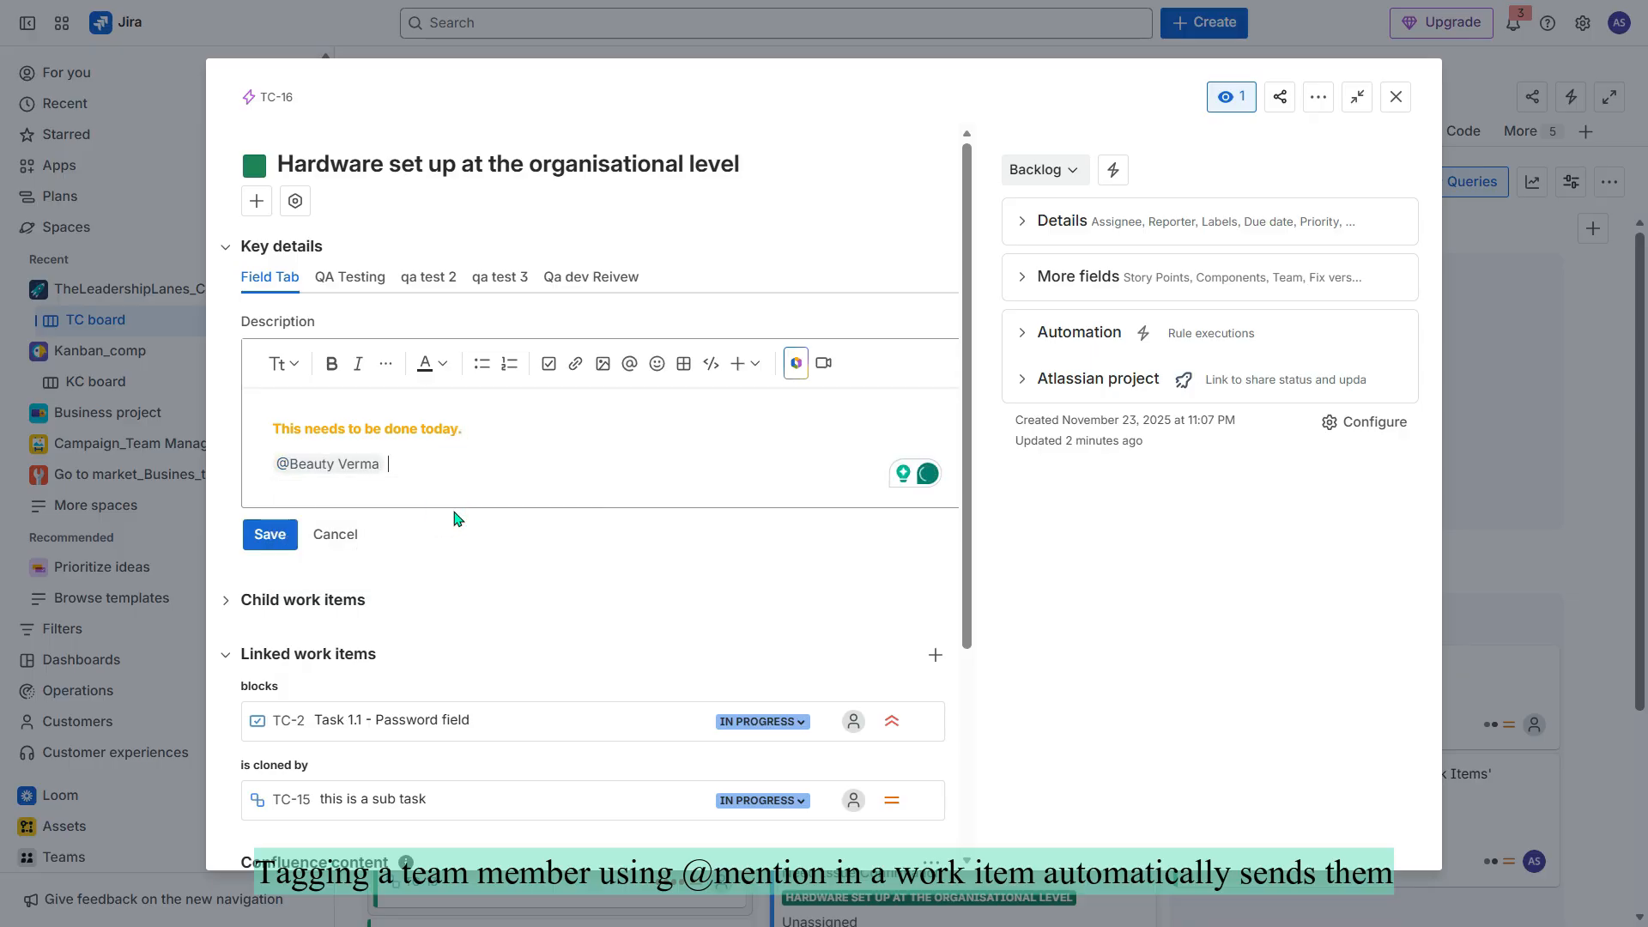
pyautogui.write(', pl')
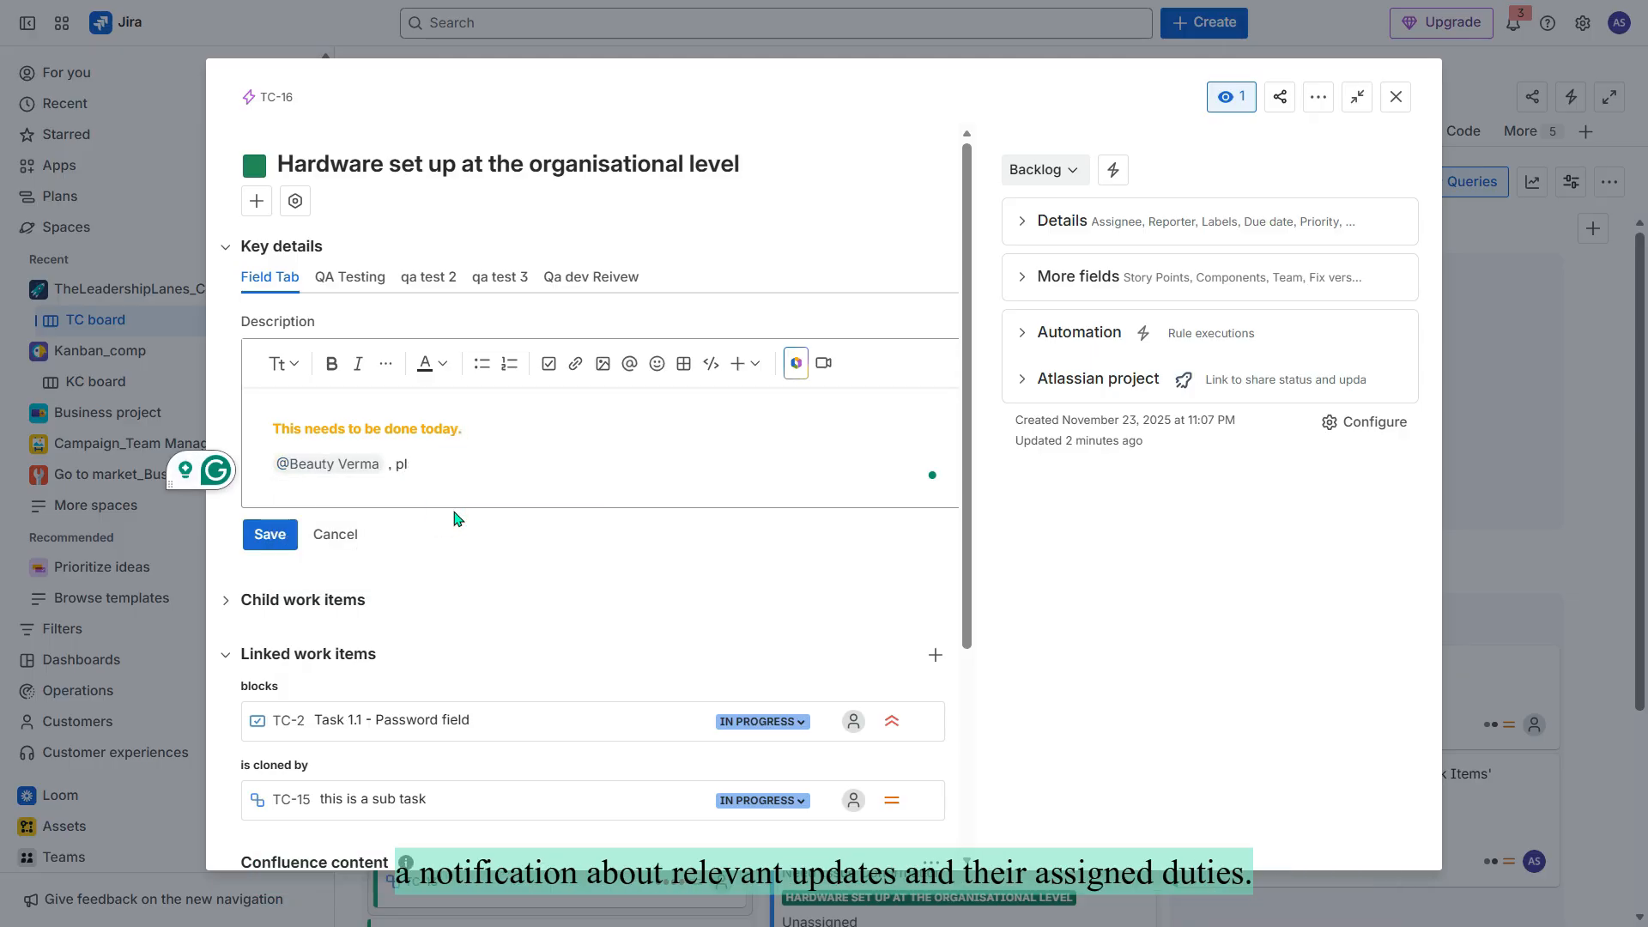
pyautogui.write('ease re')
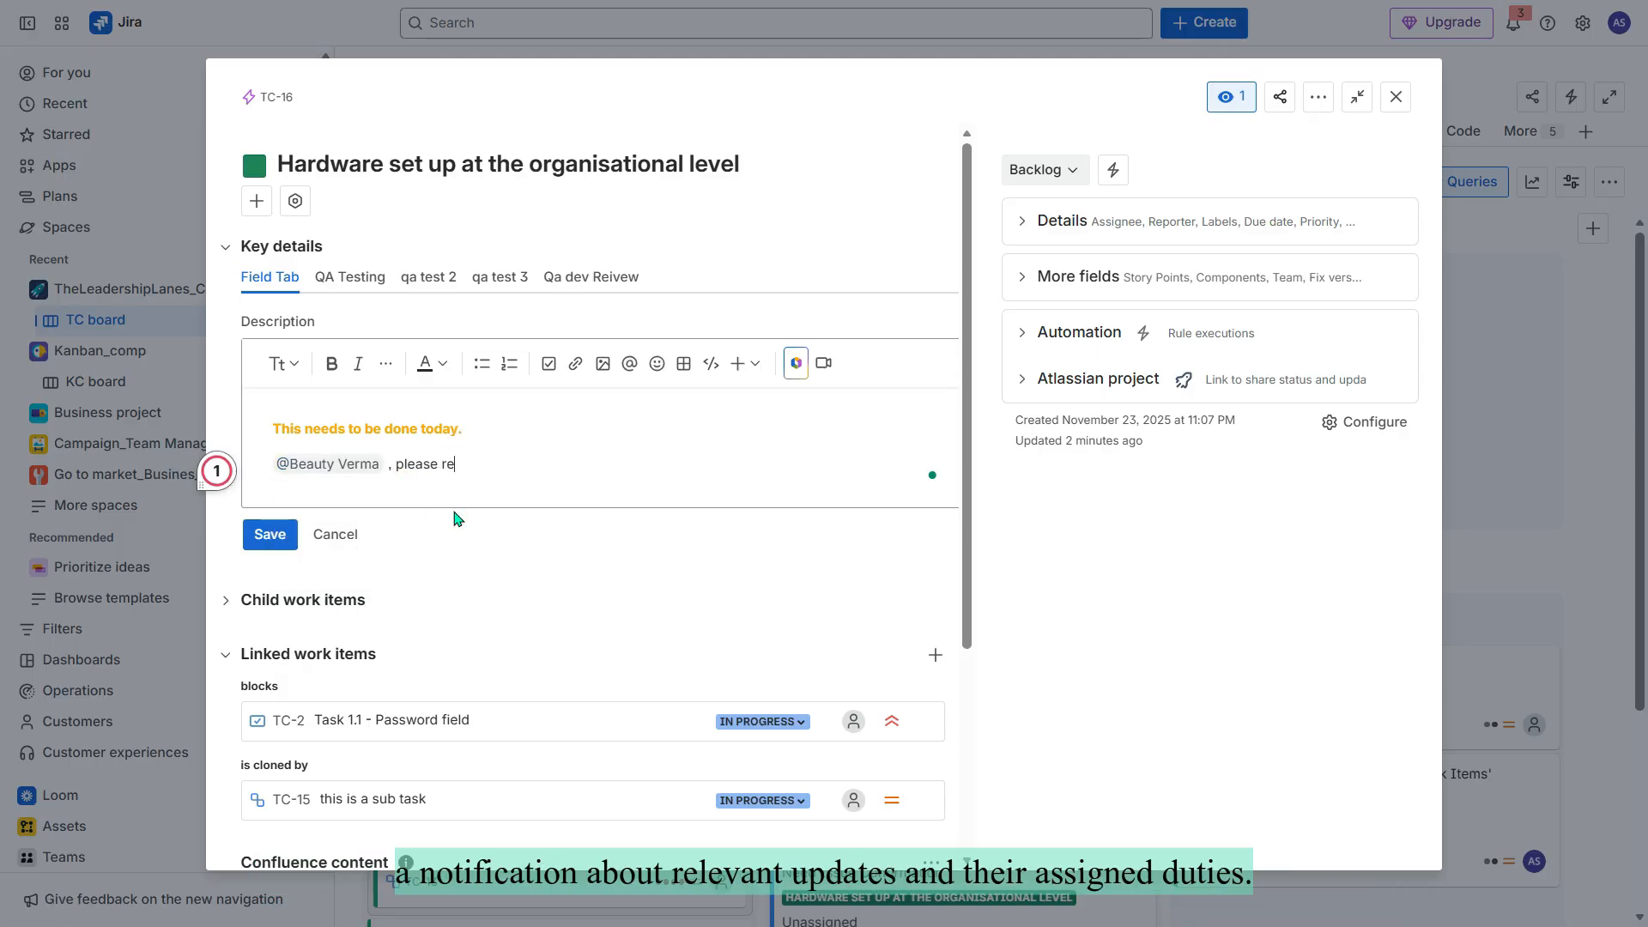
pyautogui.write('view.')
pyautogui.click(270, 534)
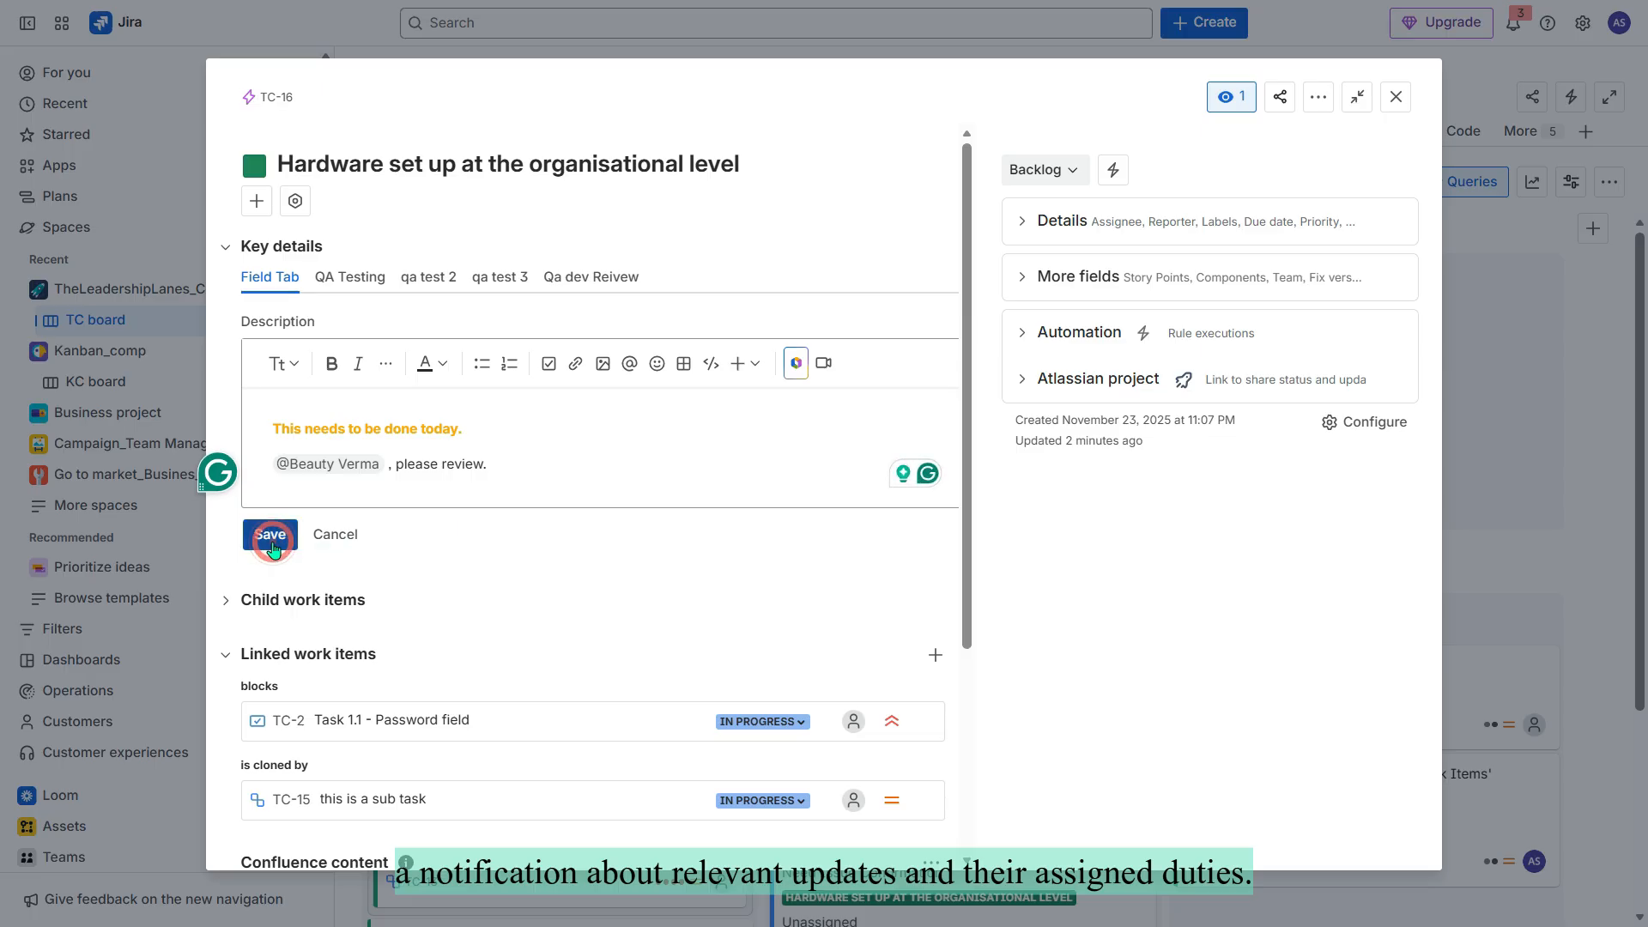
# - Link TC-21 Story ending to the epic using the "created" link type
pyautogui.scroll(-2, 344, 580)
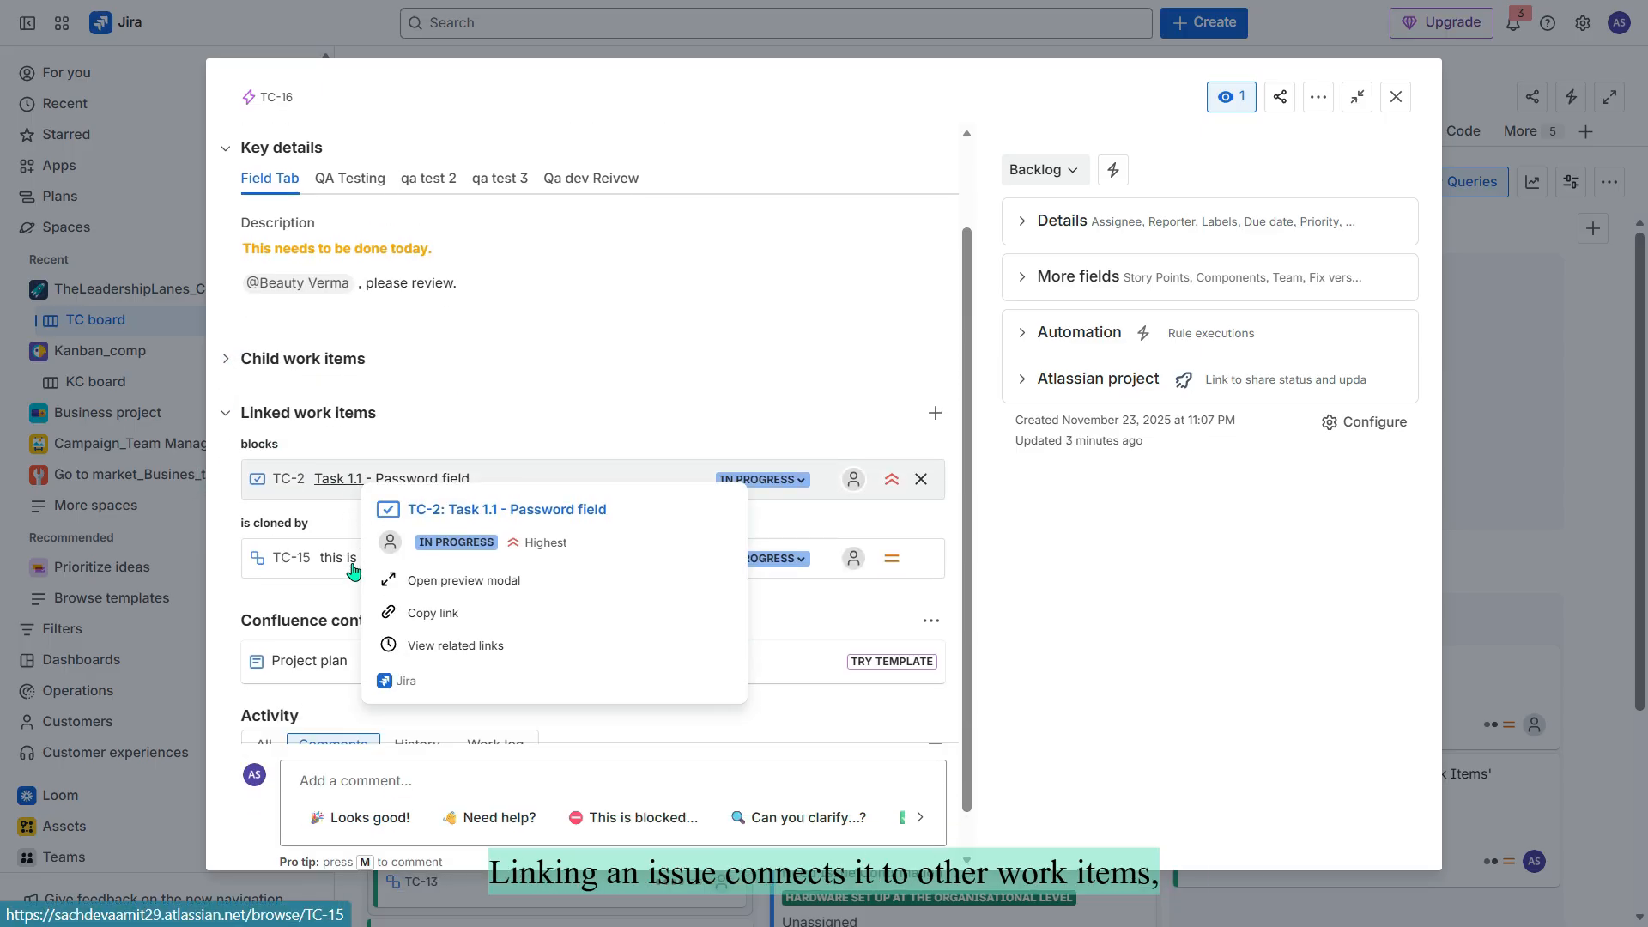
pyautogui.click(935, 404)
pyautogui.click(393, 616)
pyautogui.click(331, 806)
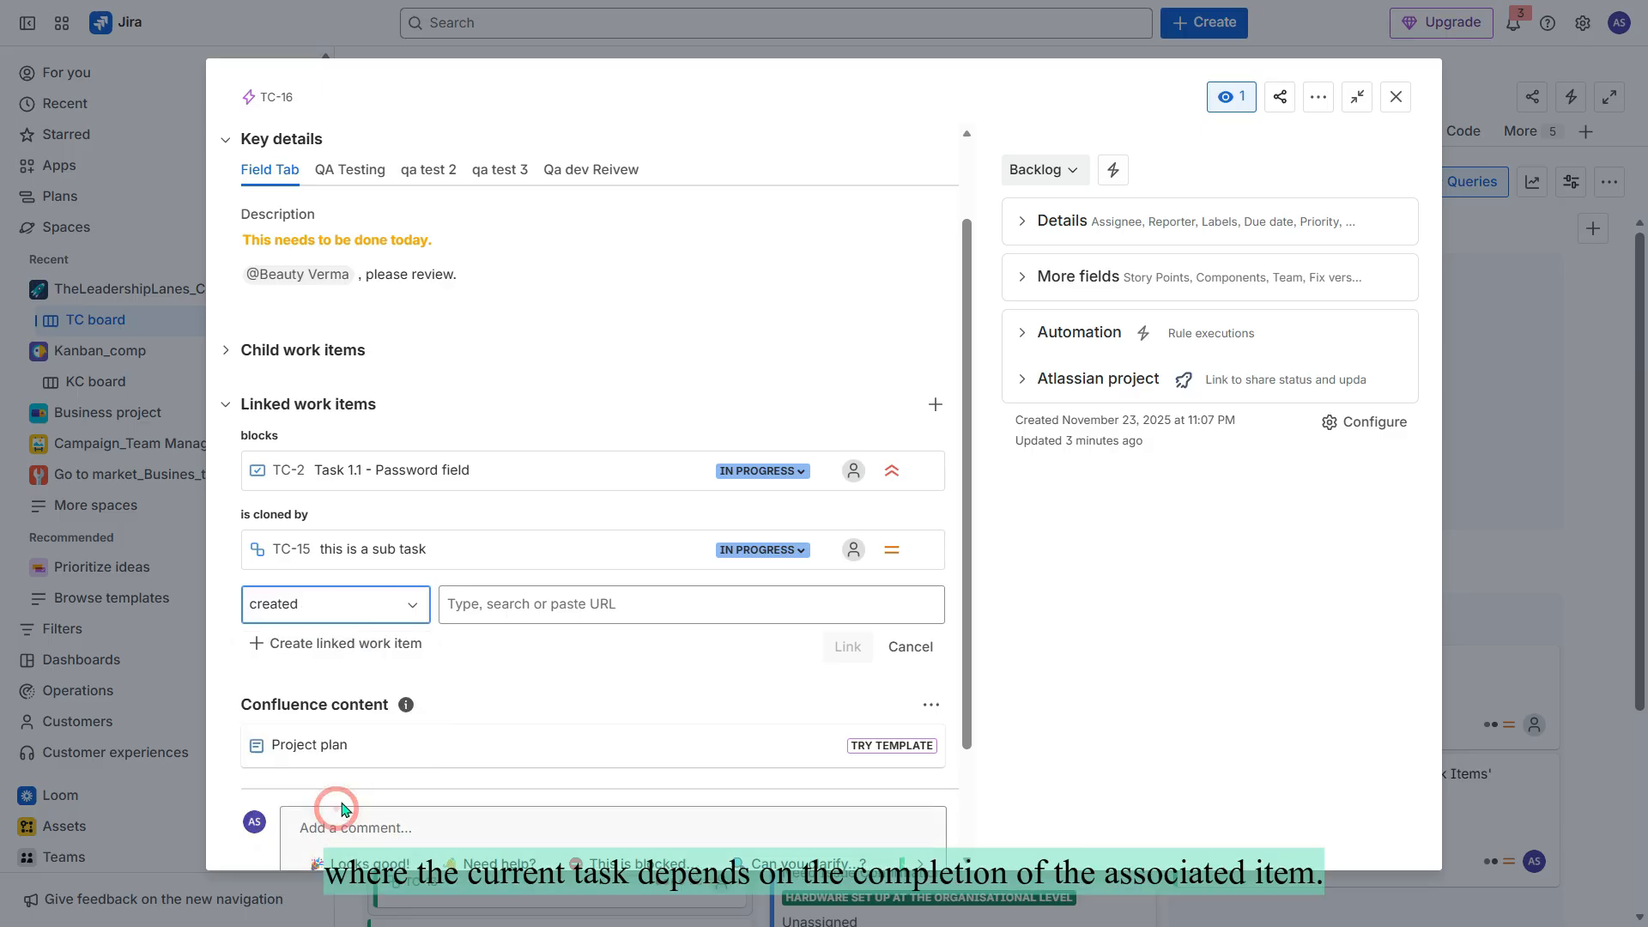
pyautogui.click(593, 611)
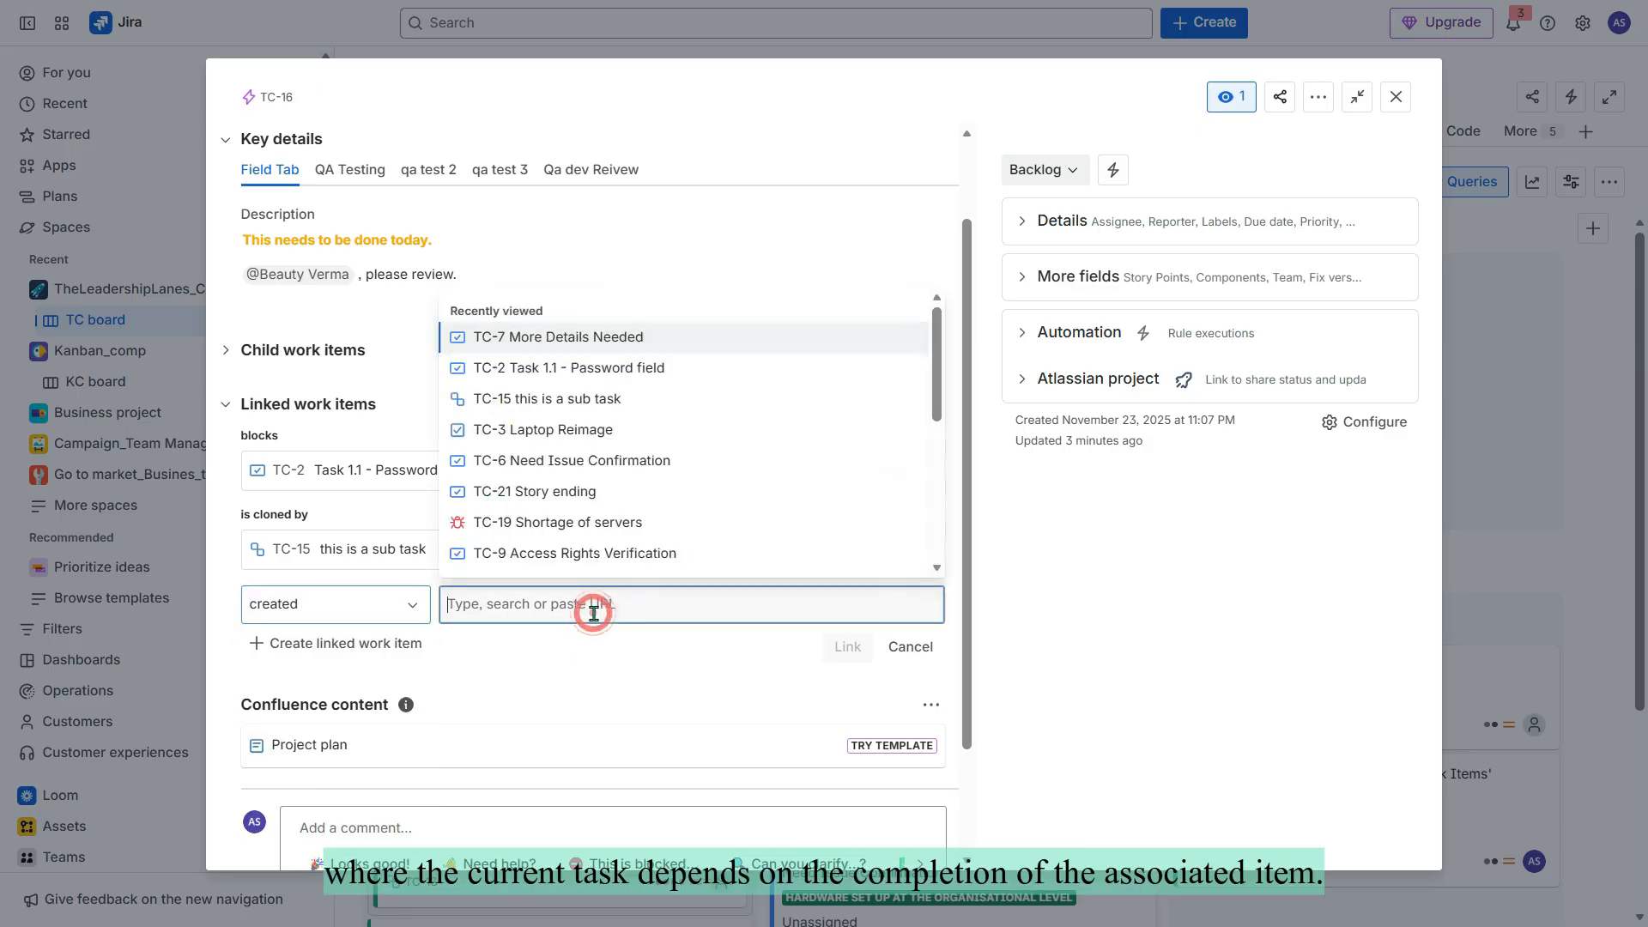
pyautogui.click(568, 491)
pyautogui.click(844, 650)
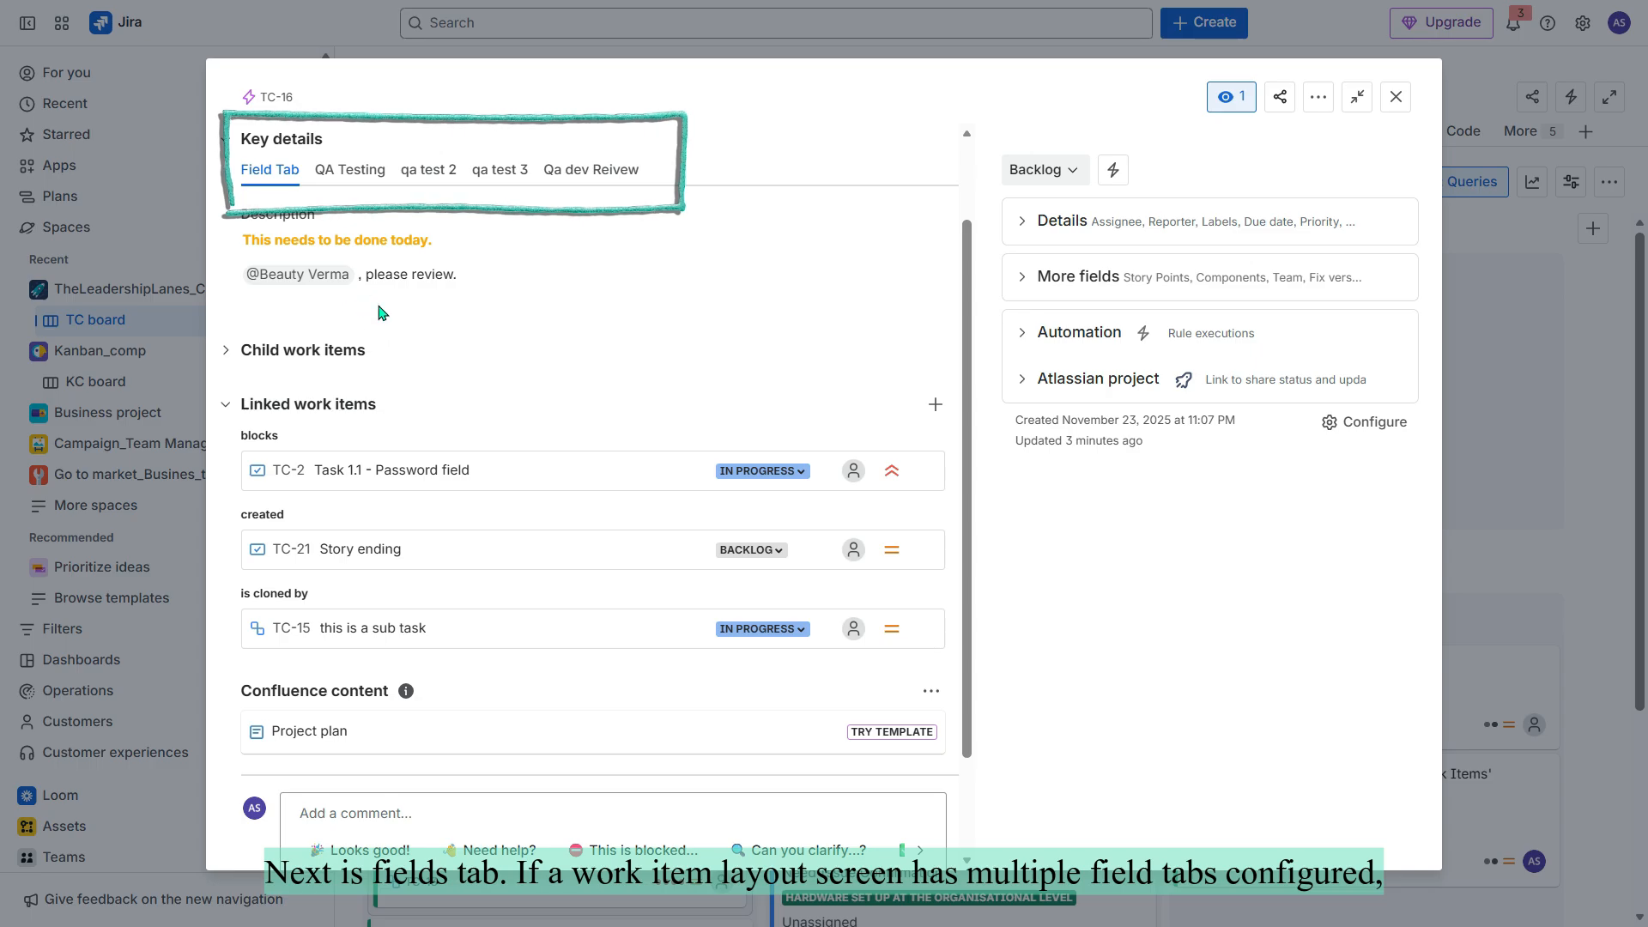
# - Open the configuration of "TC: Kanban Default Issue Screen" from the epic's work item layout and add a tab named "Deadline"
pyautogui.scroll(1, 374, 257)
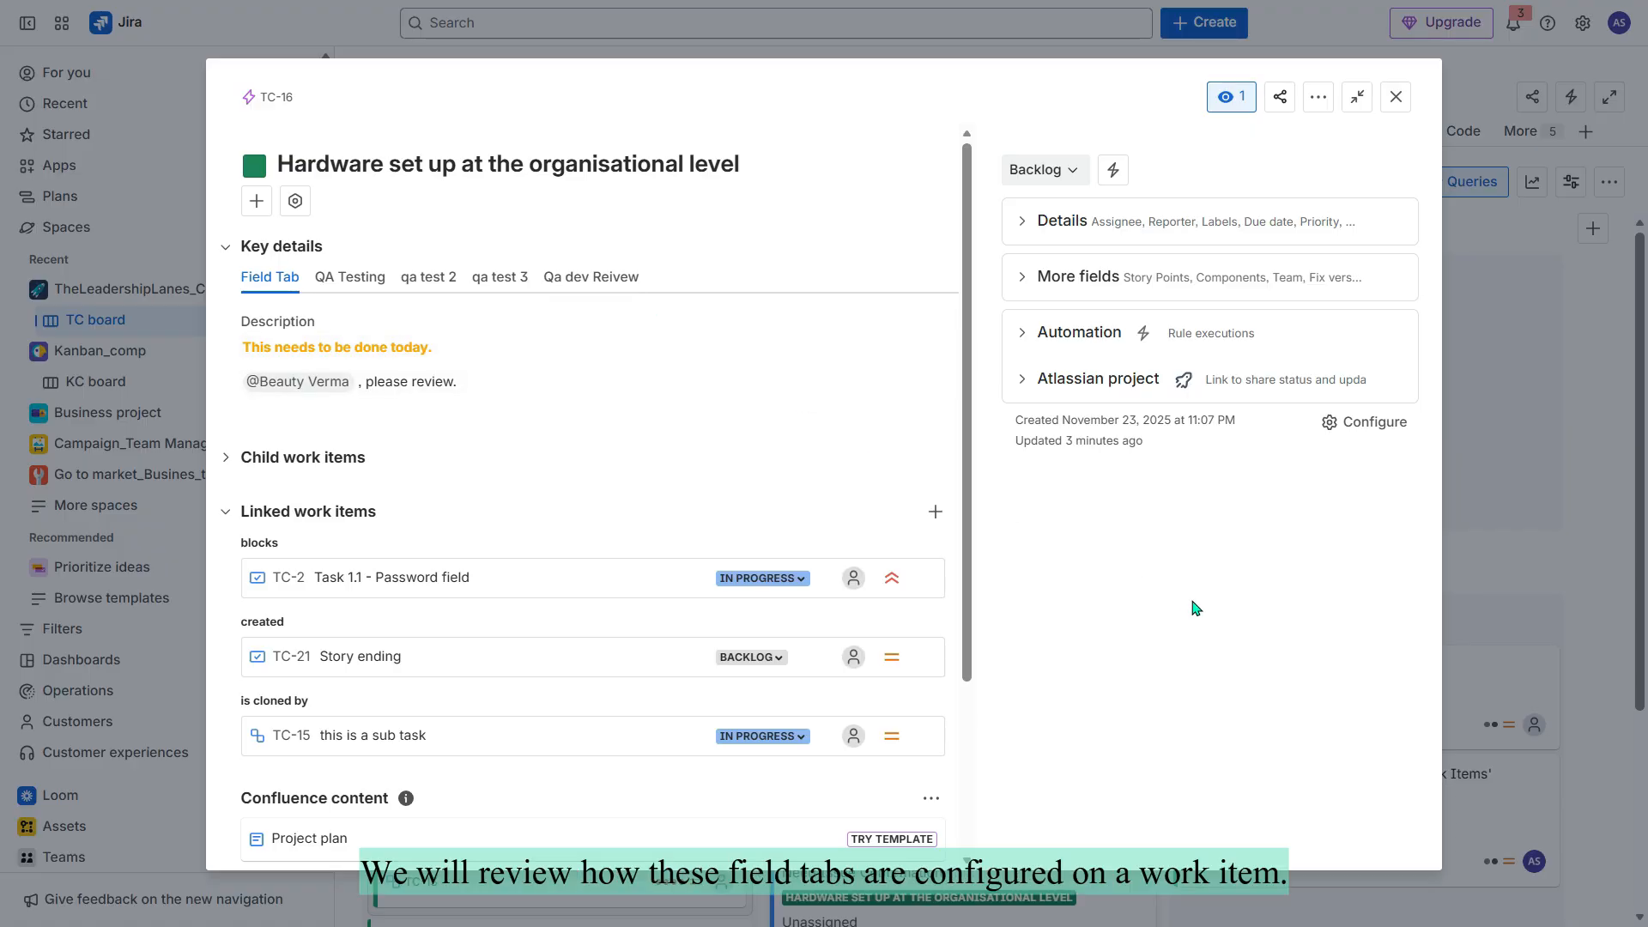
pyautogui.click(1358, 425)
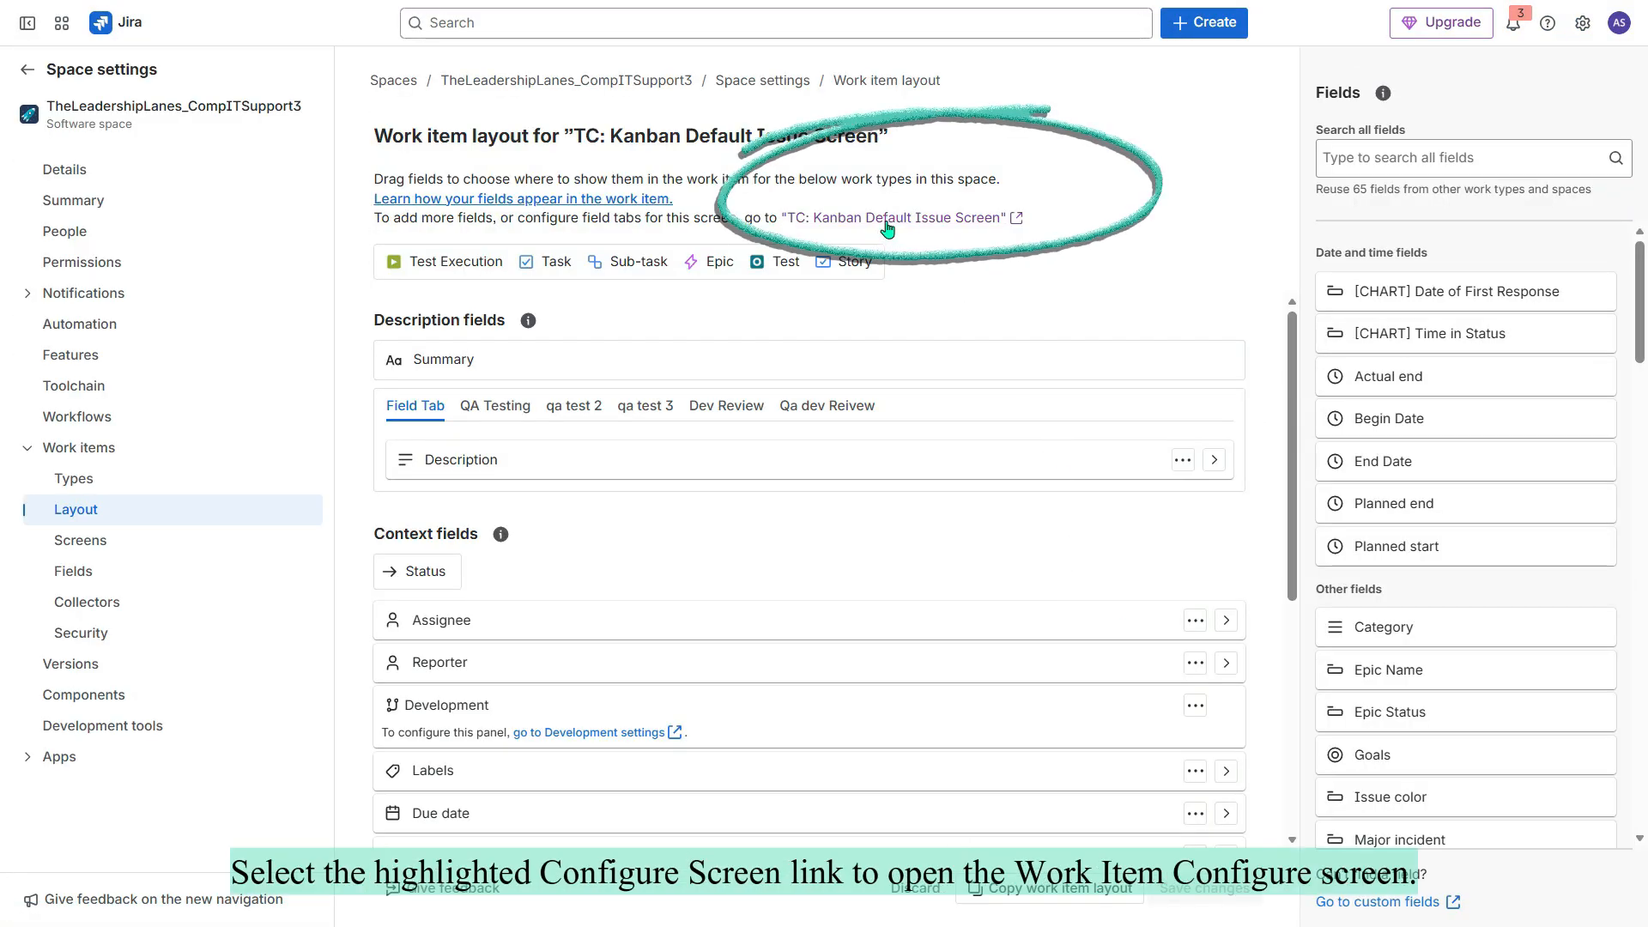
pyautogui.click(891, 225)
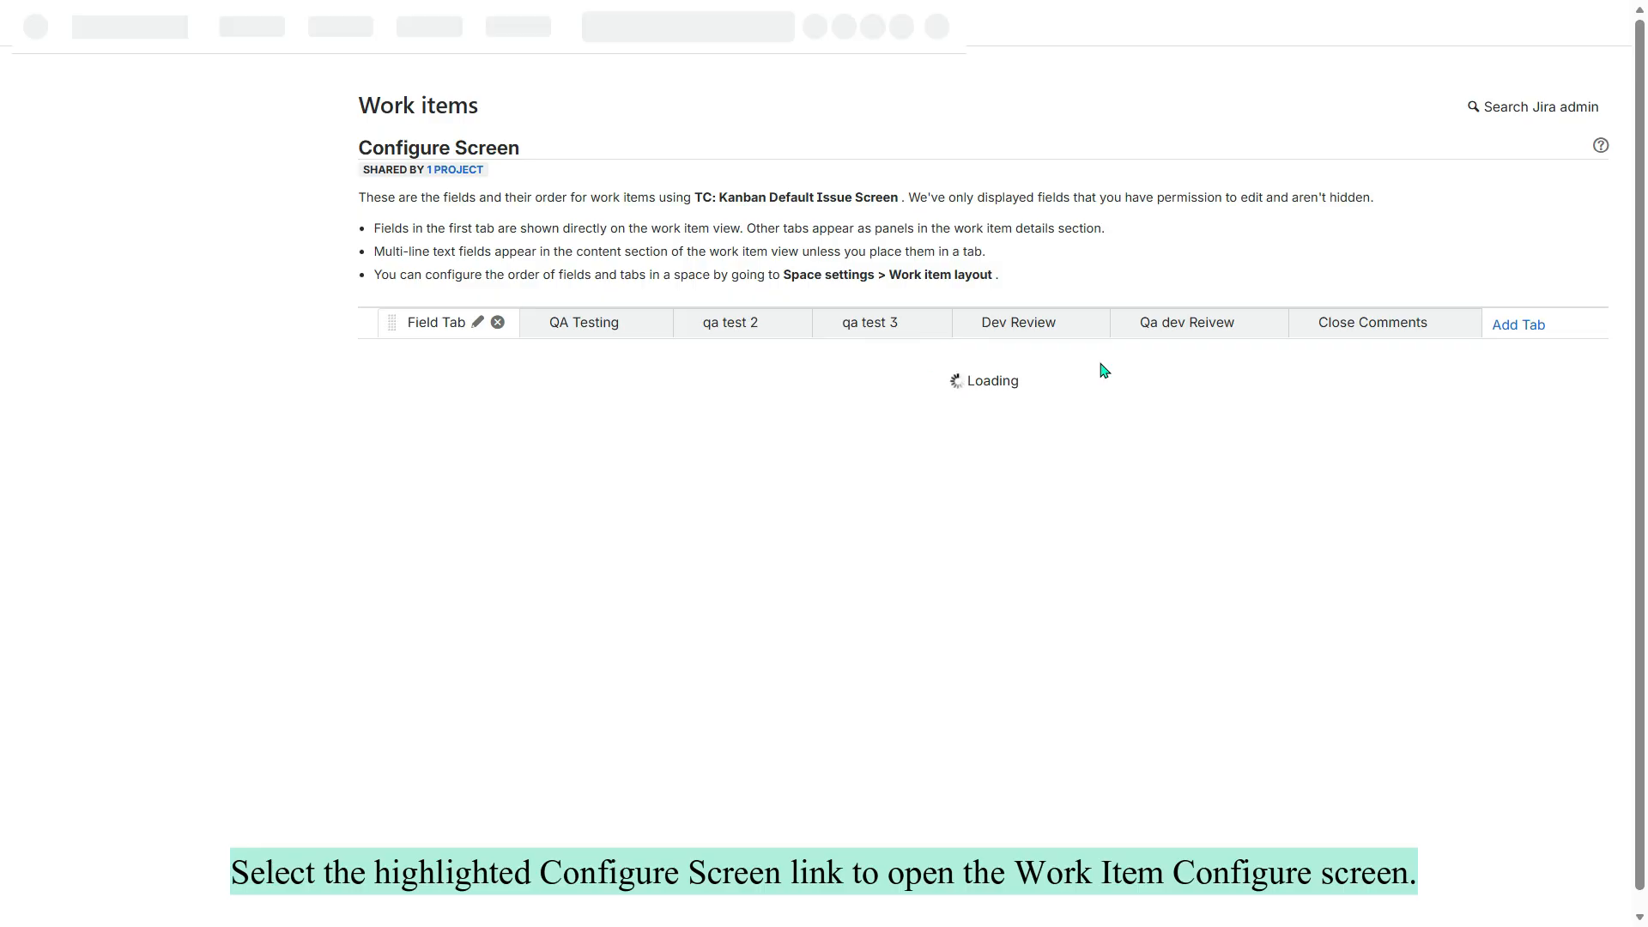
pyautogui.click(1518, 325)
pyautogui.write('Deadline')
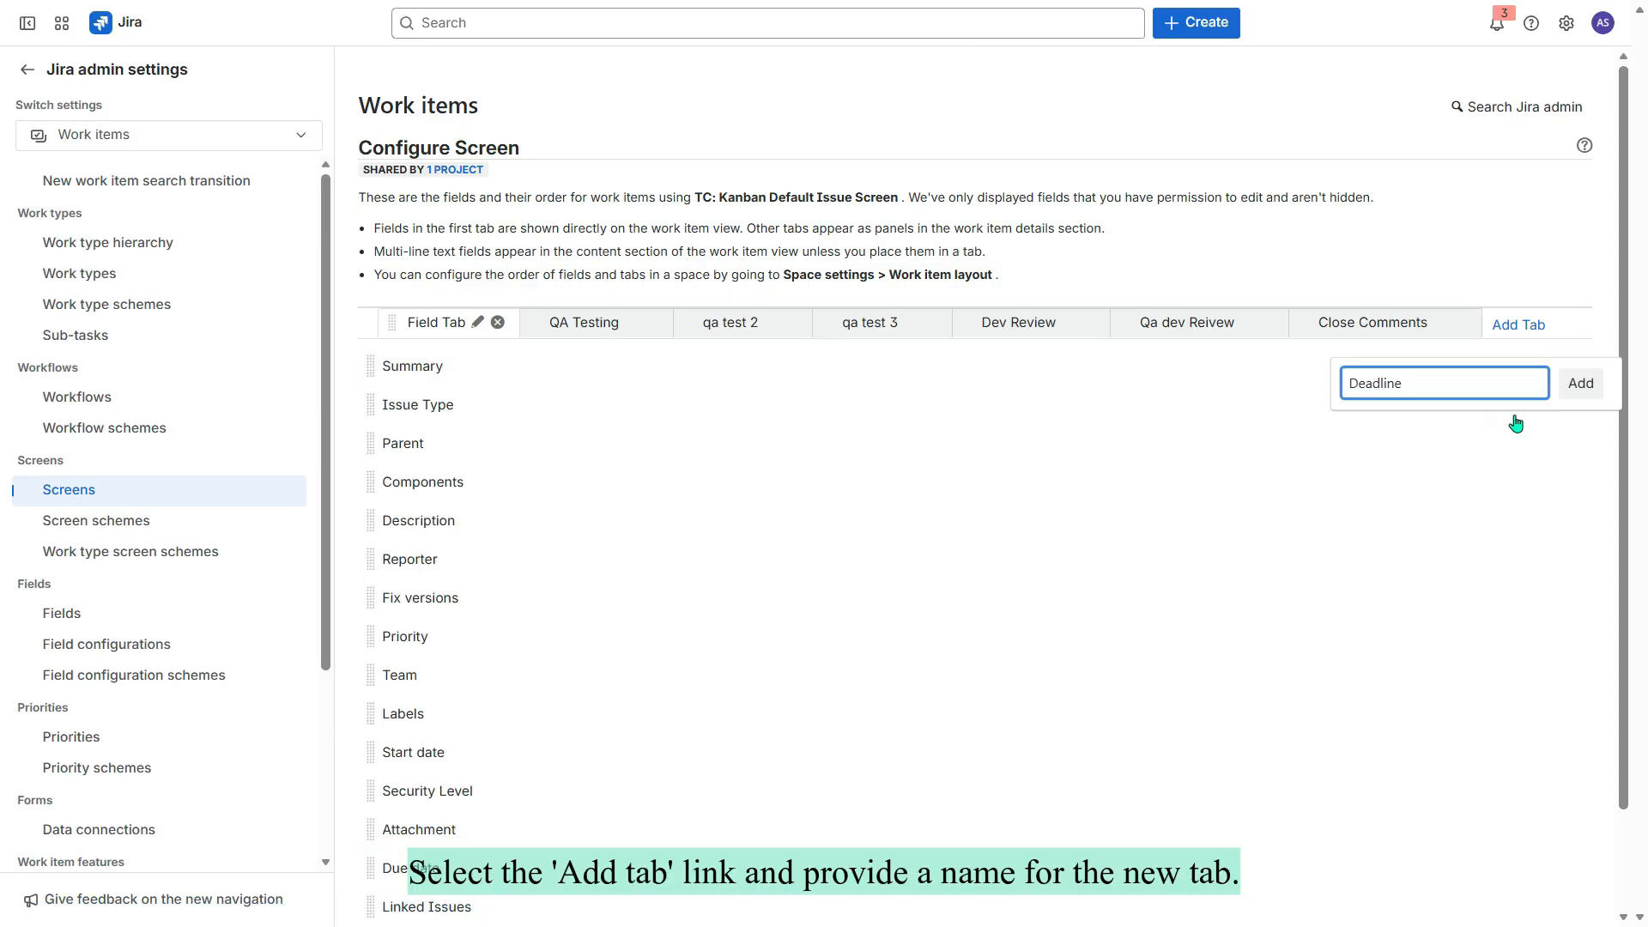
pyautogui.click(1577, 380)
# - Add the Department field to the Deadline tab and view that tab on epic TC-16
pyautogui.click(508, 429)
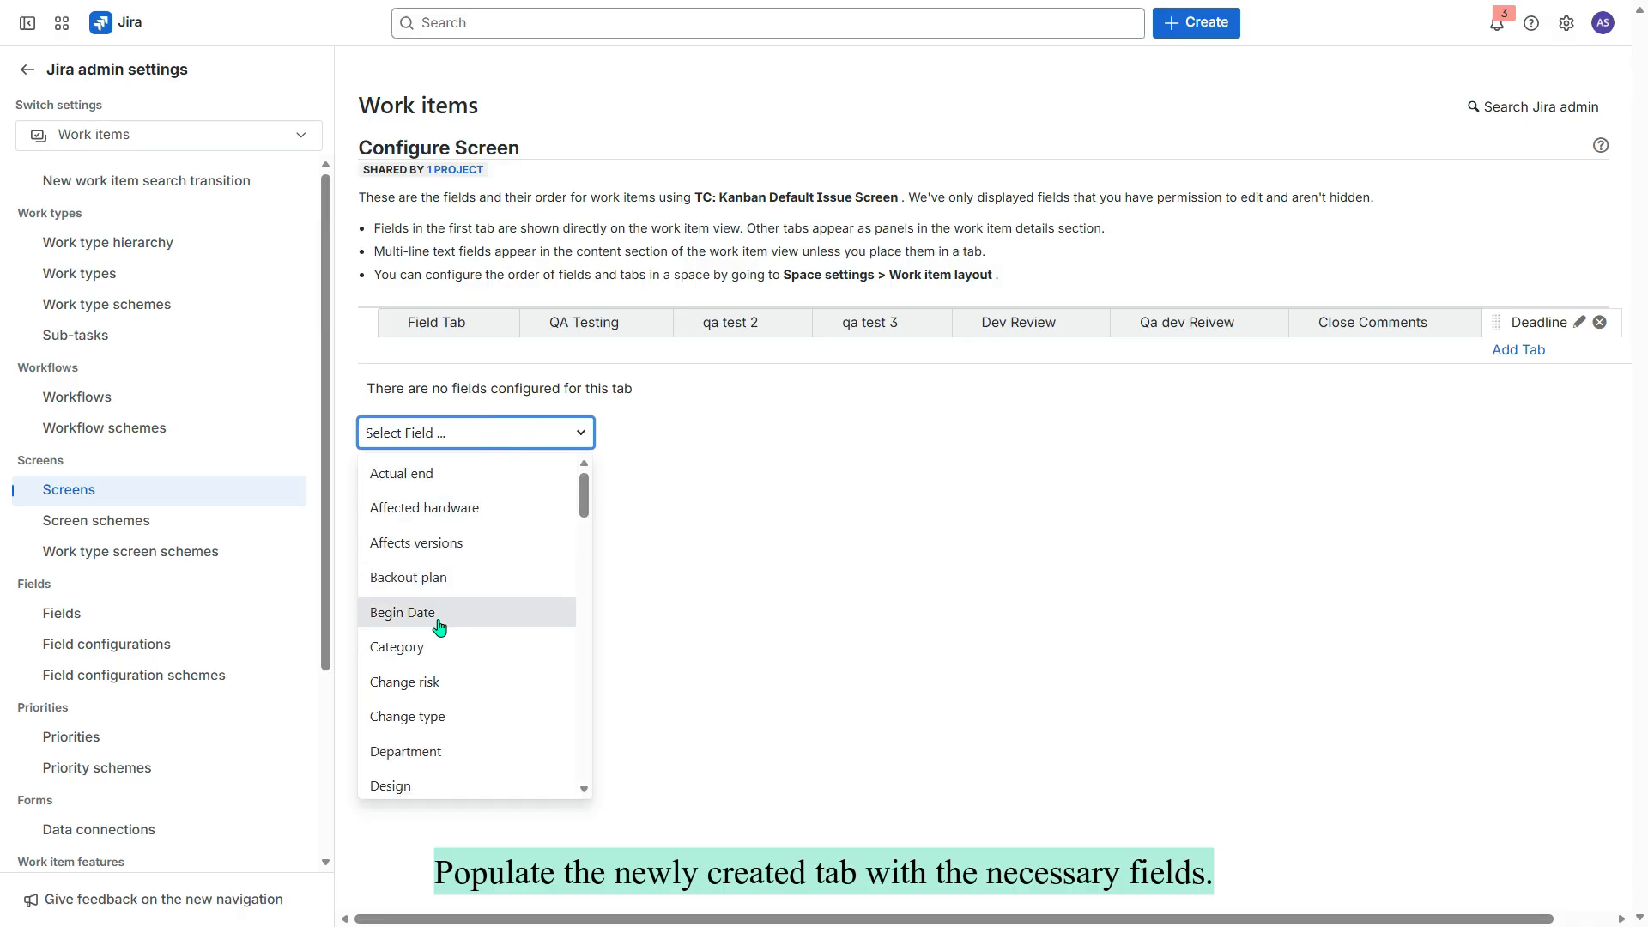
pyautogui.click(426, 751)
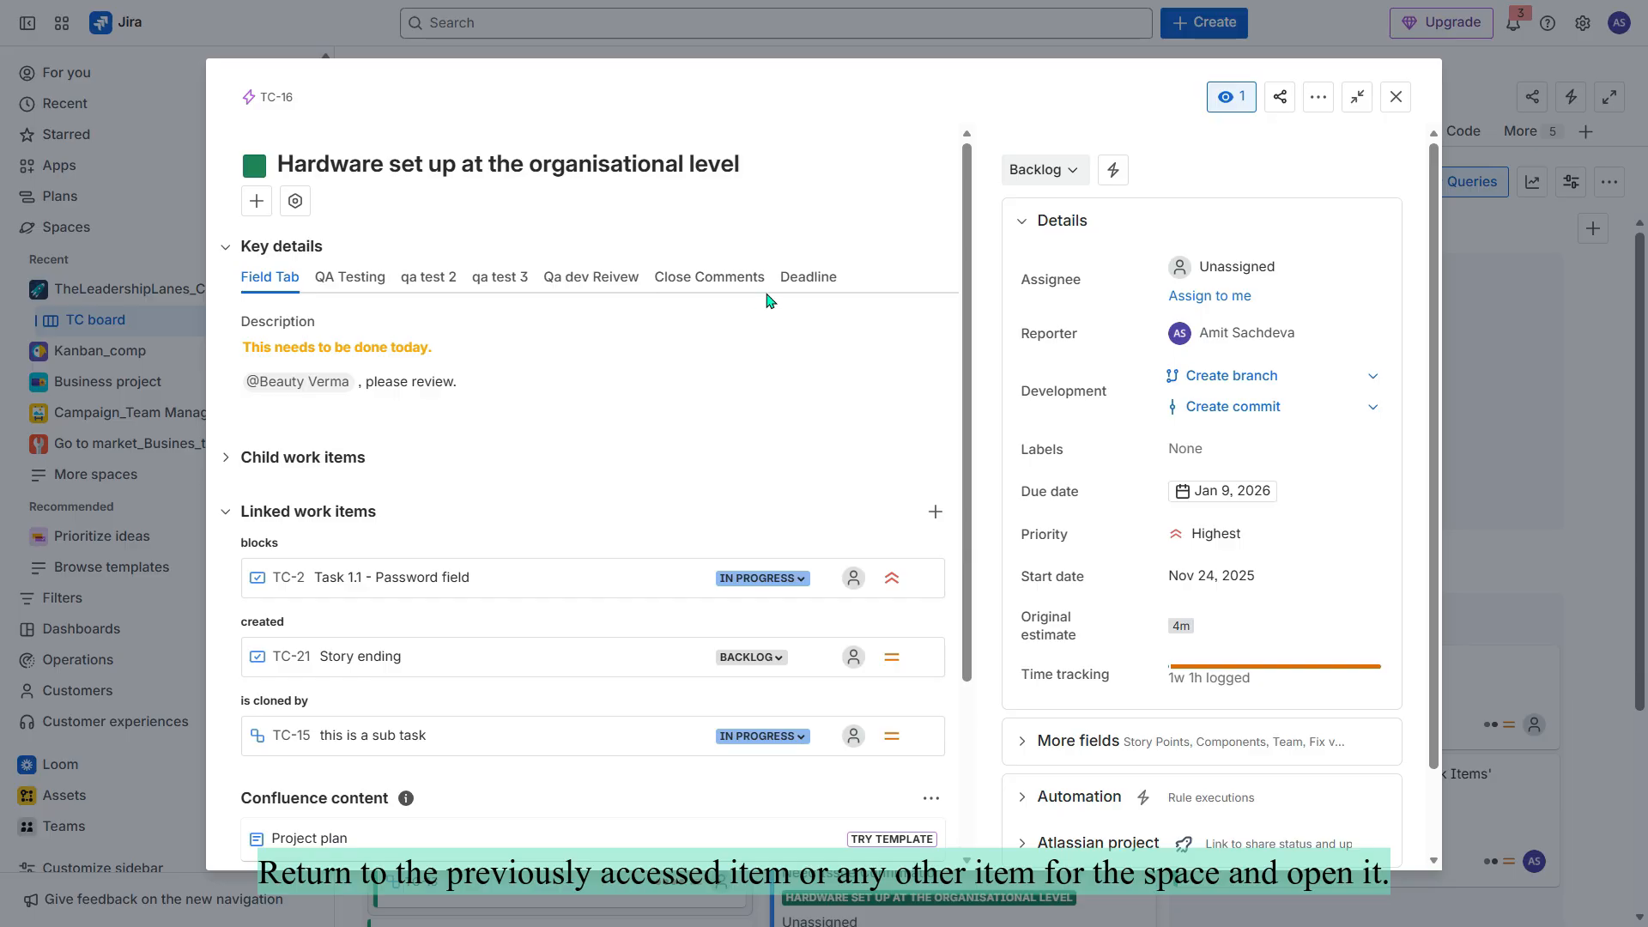
pyautogui.click(806, 278)
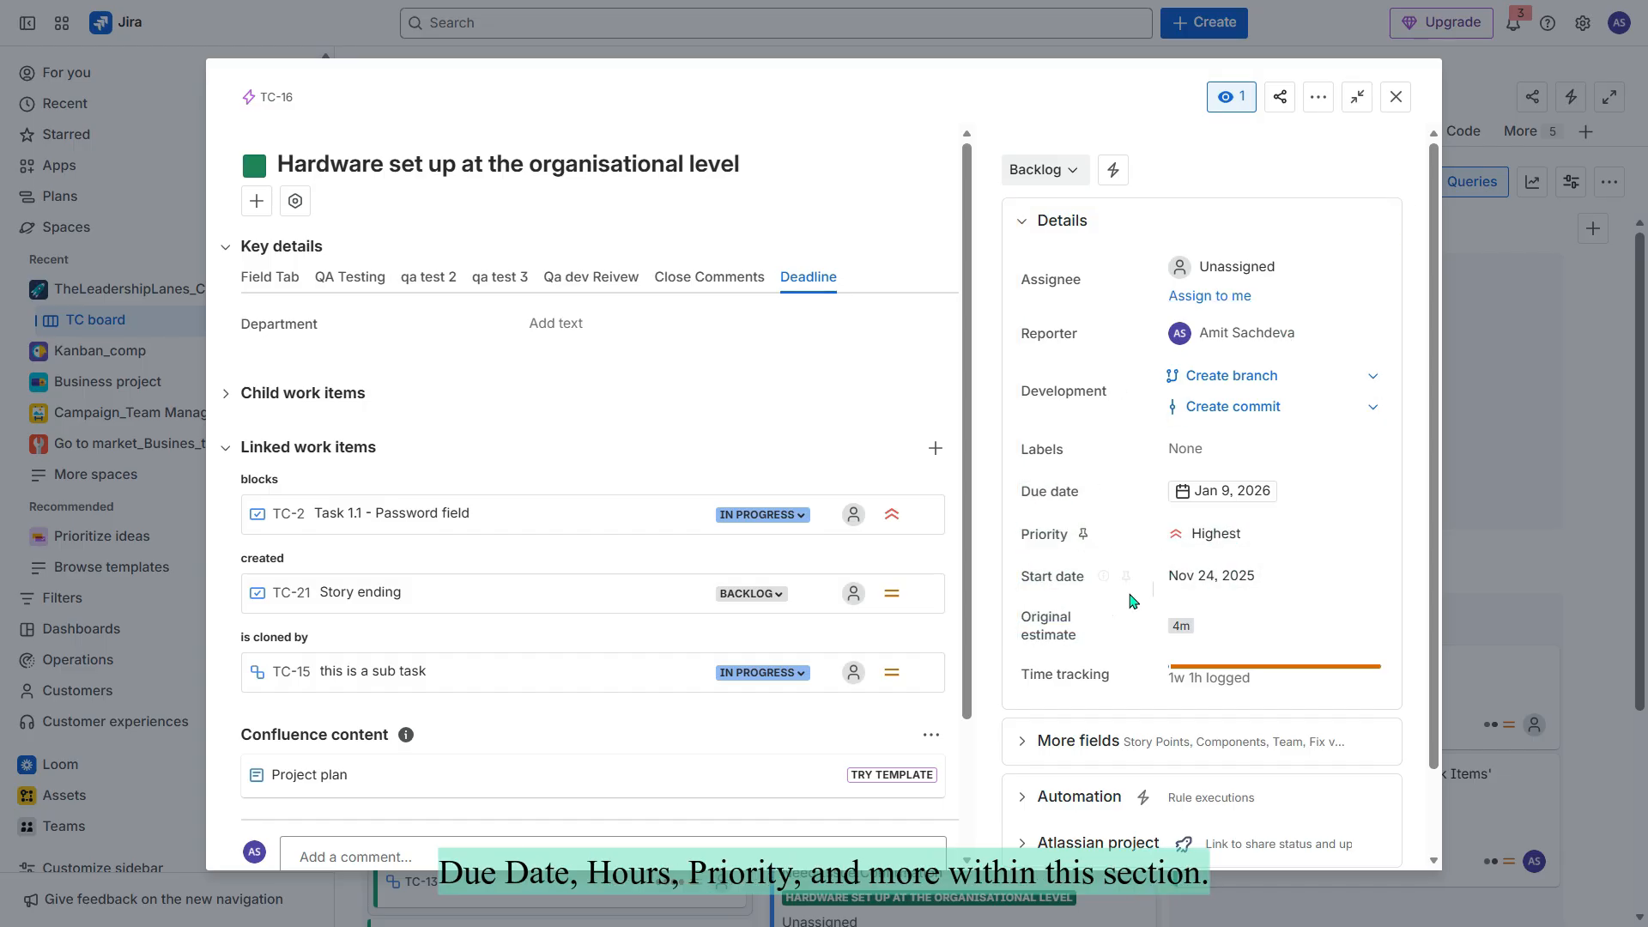
# - In the epic's work item layout, reposition the Start date context field directly below Reporter and save the changes
pyautogui.scroll(-2, 1279, 686)
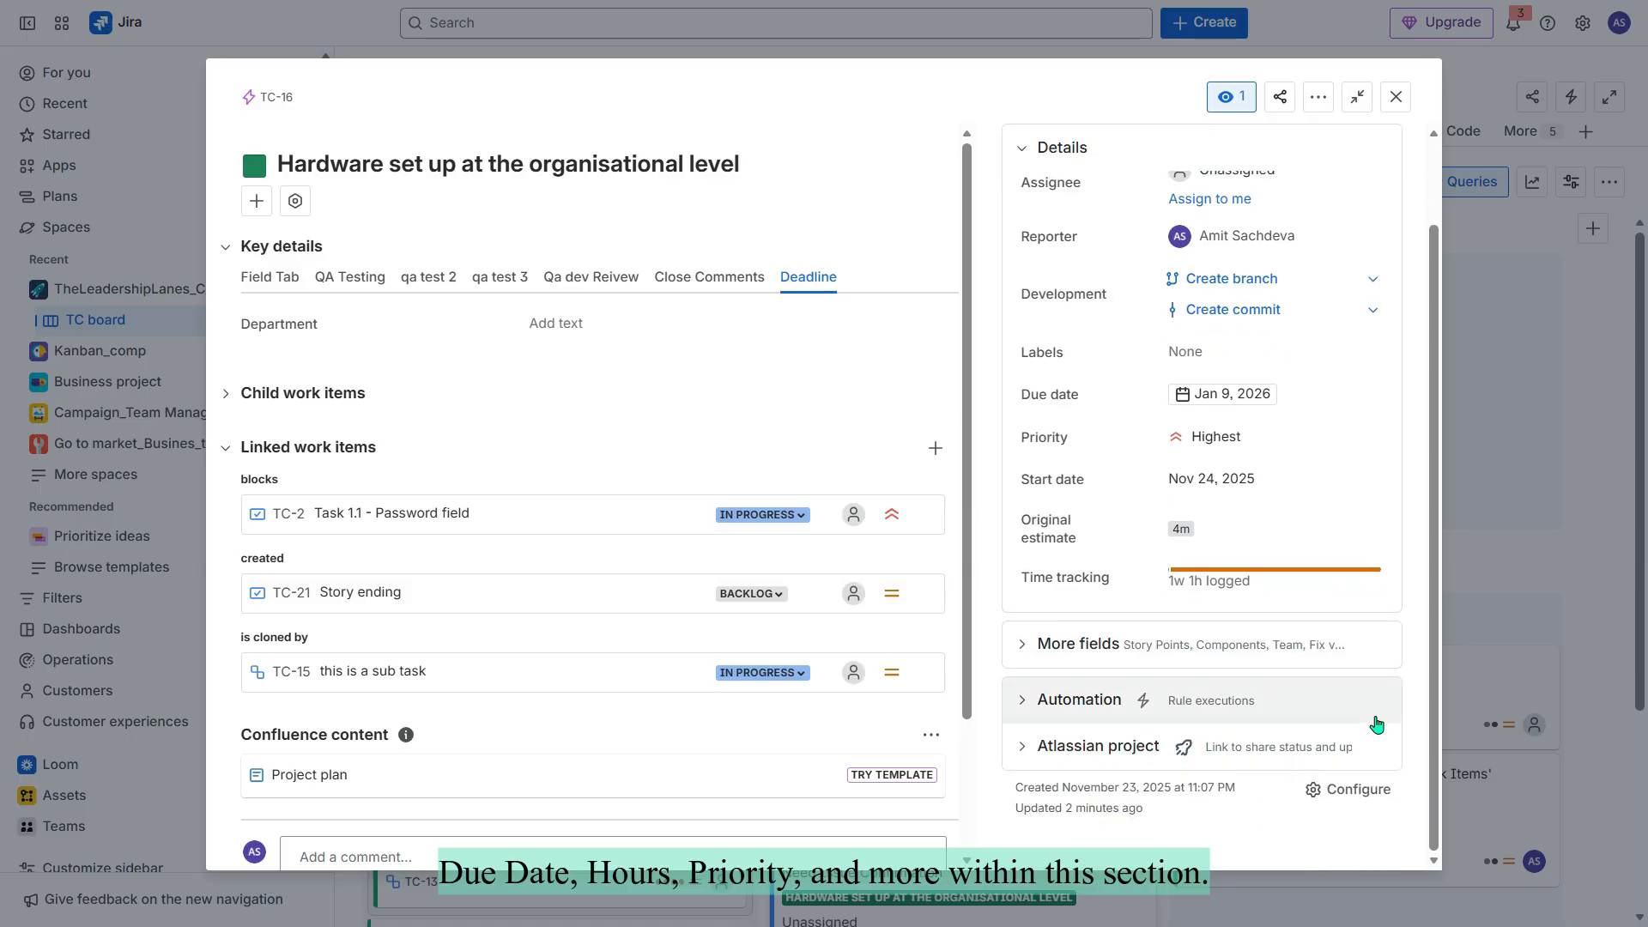
pyautogui.click(1336, 790)
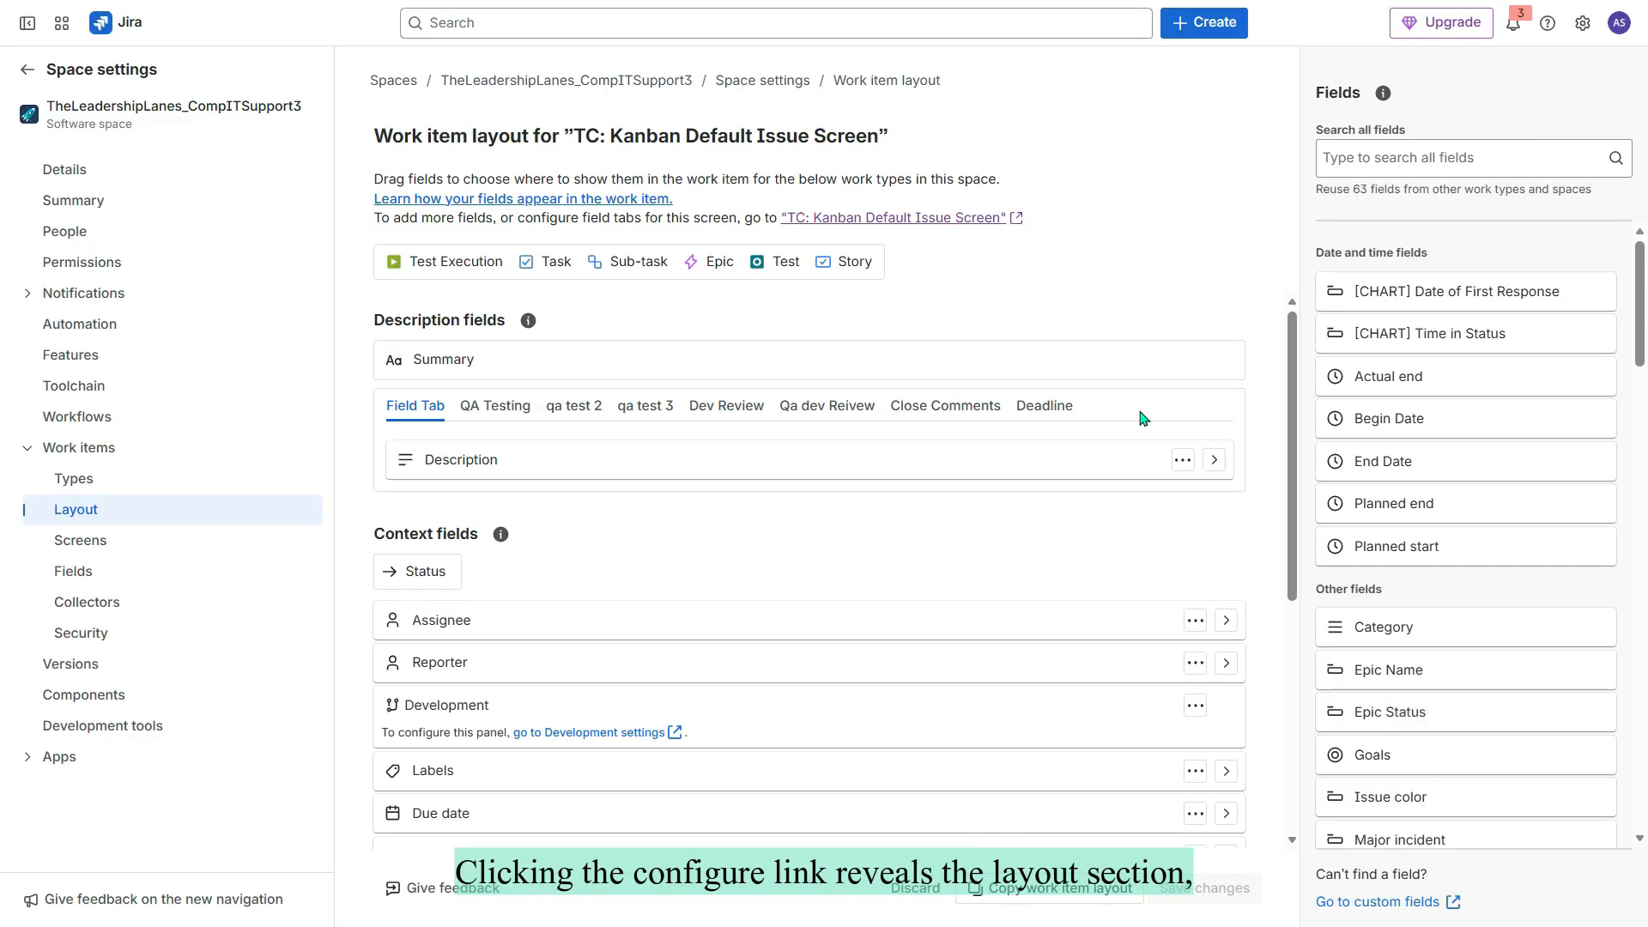
pyautogui.scroll(-1, 676, 577)
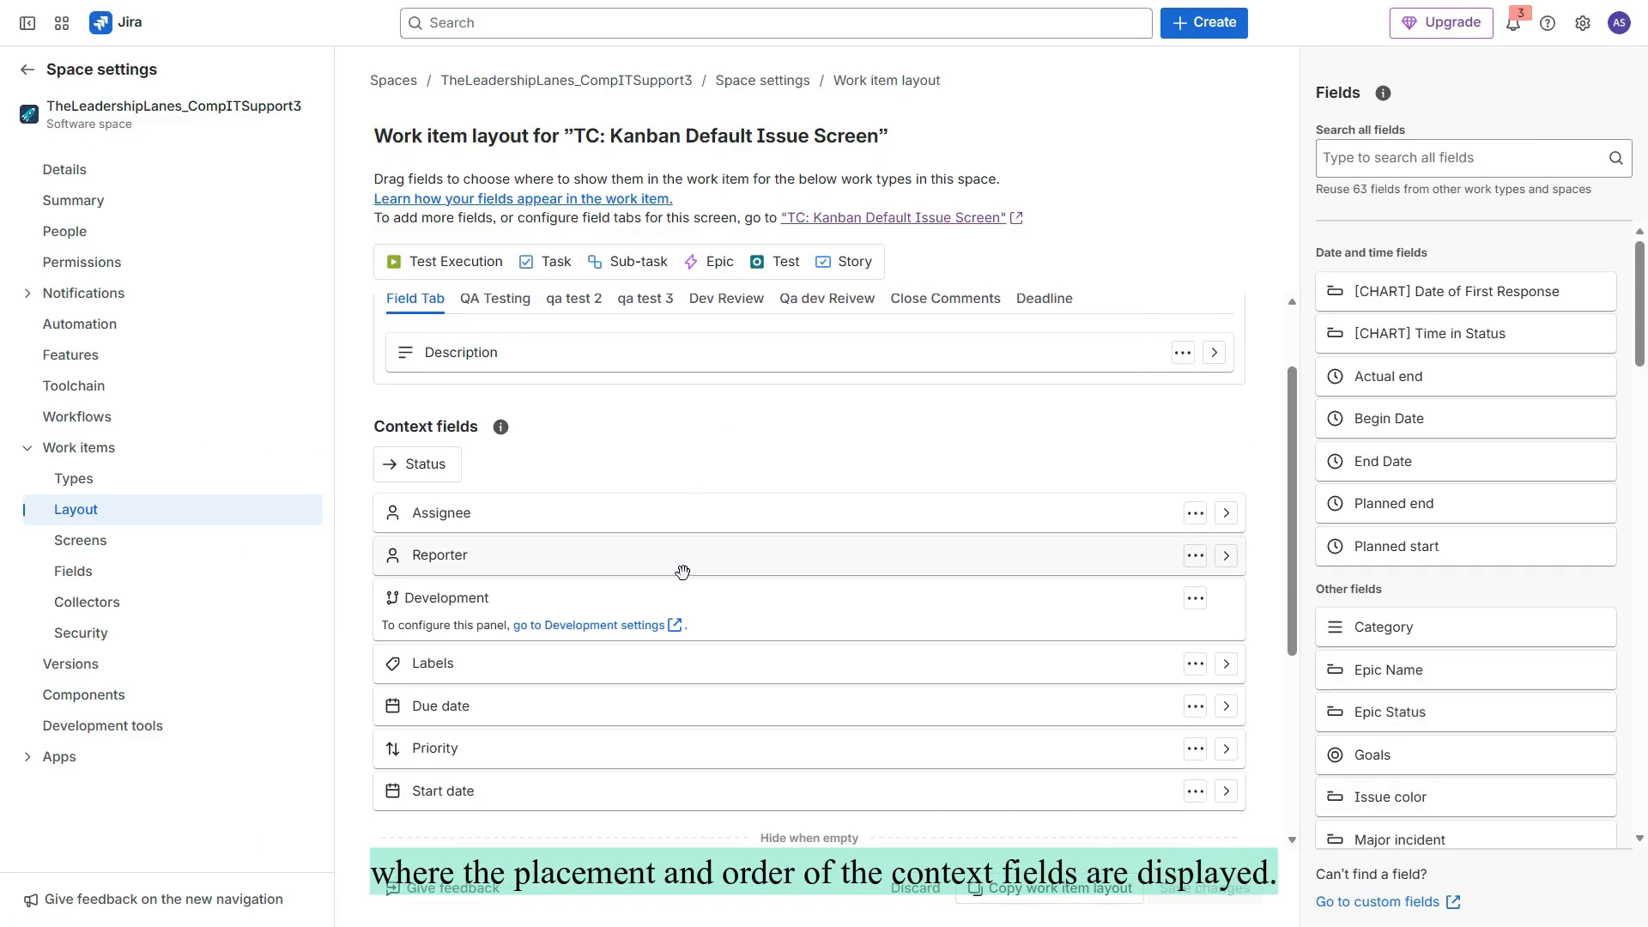
pyautogui.scroll(-1, 682, 568)
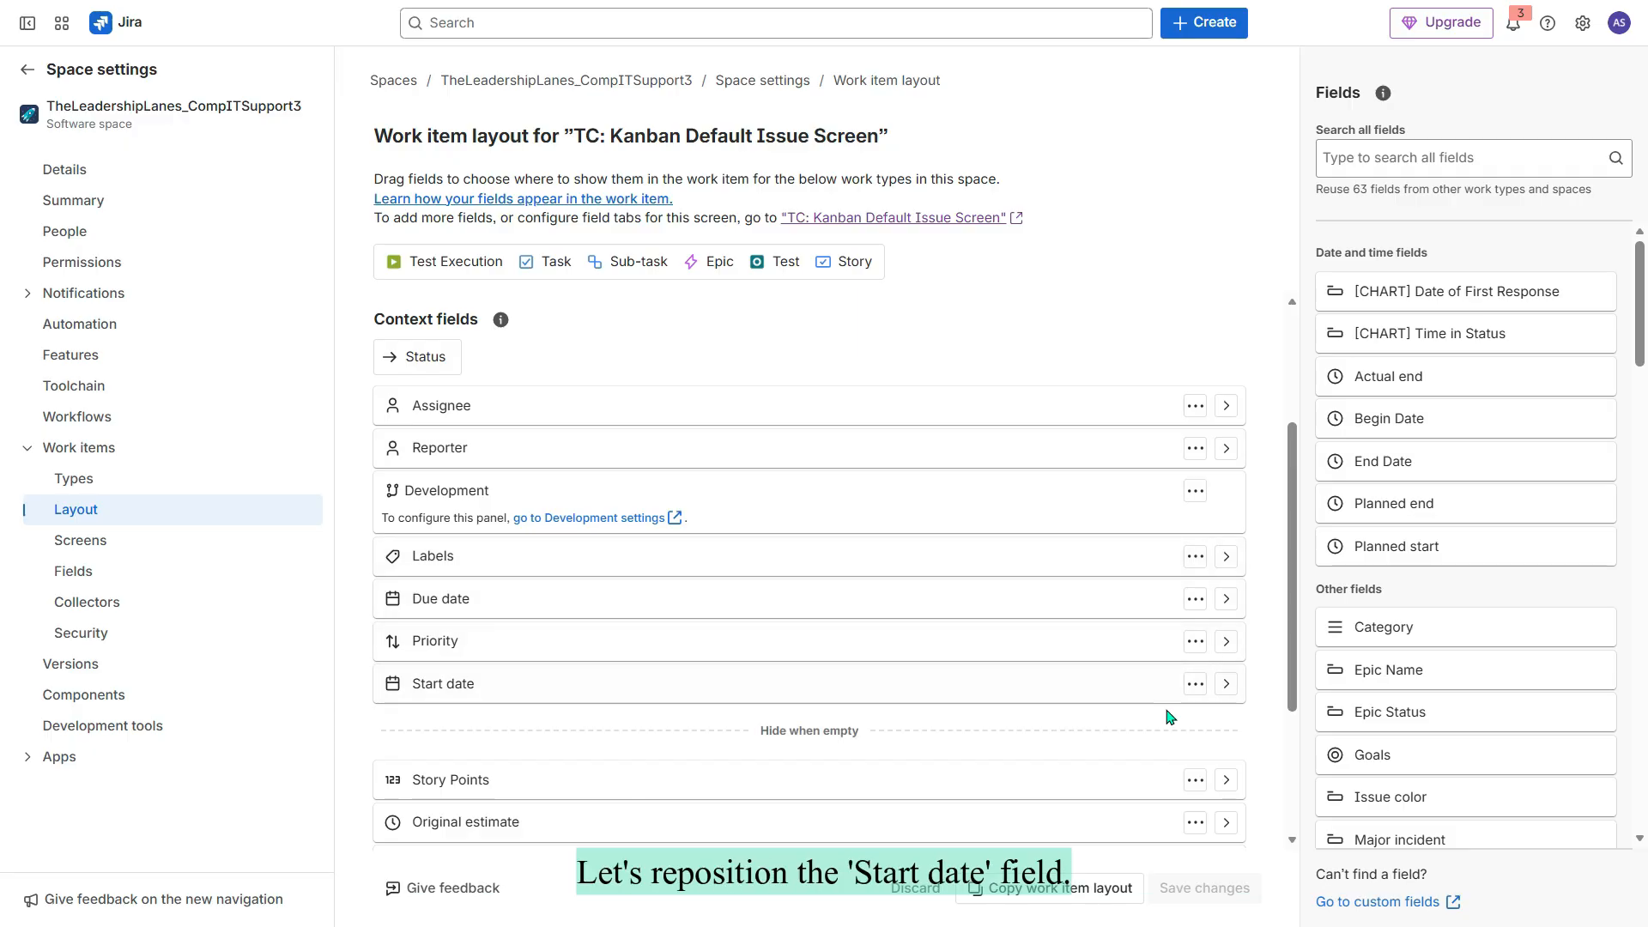
pyautogui.click(1195, 684)
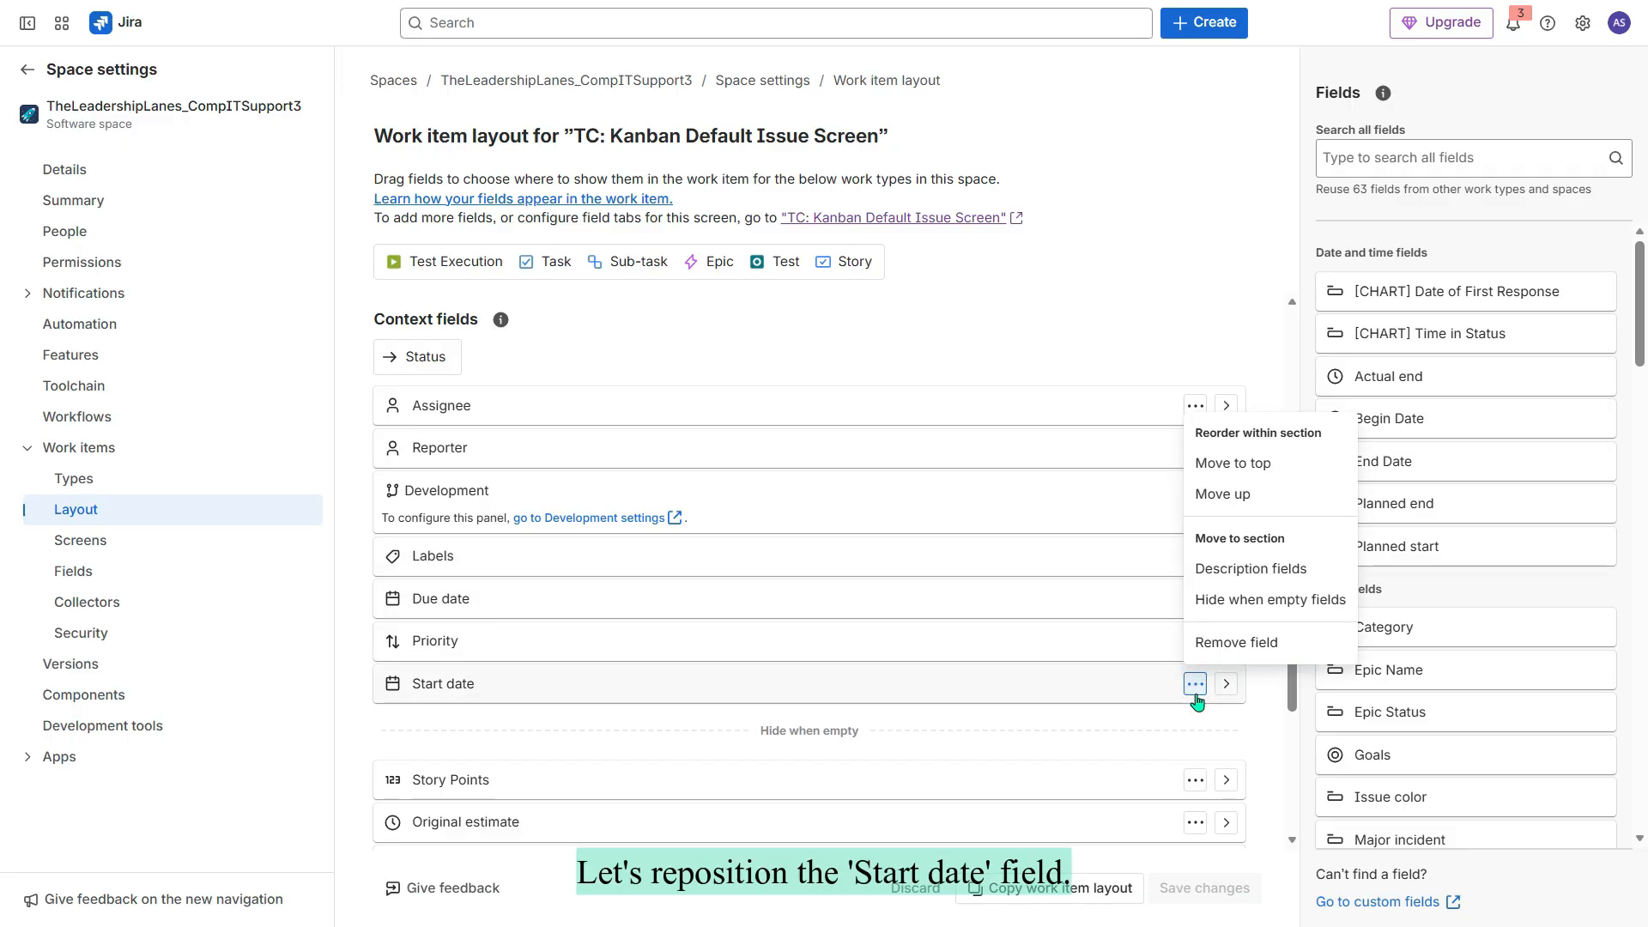
pyautogui.click(1241, 496)
pyautogui.moveTo(1105, 647); pyautogui.dragTo(1105, 486)
pyautogui.click(1203, 887)
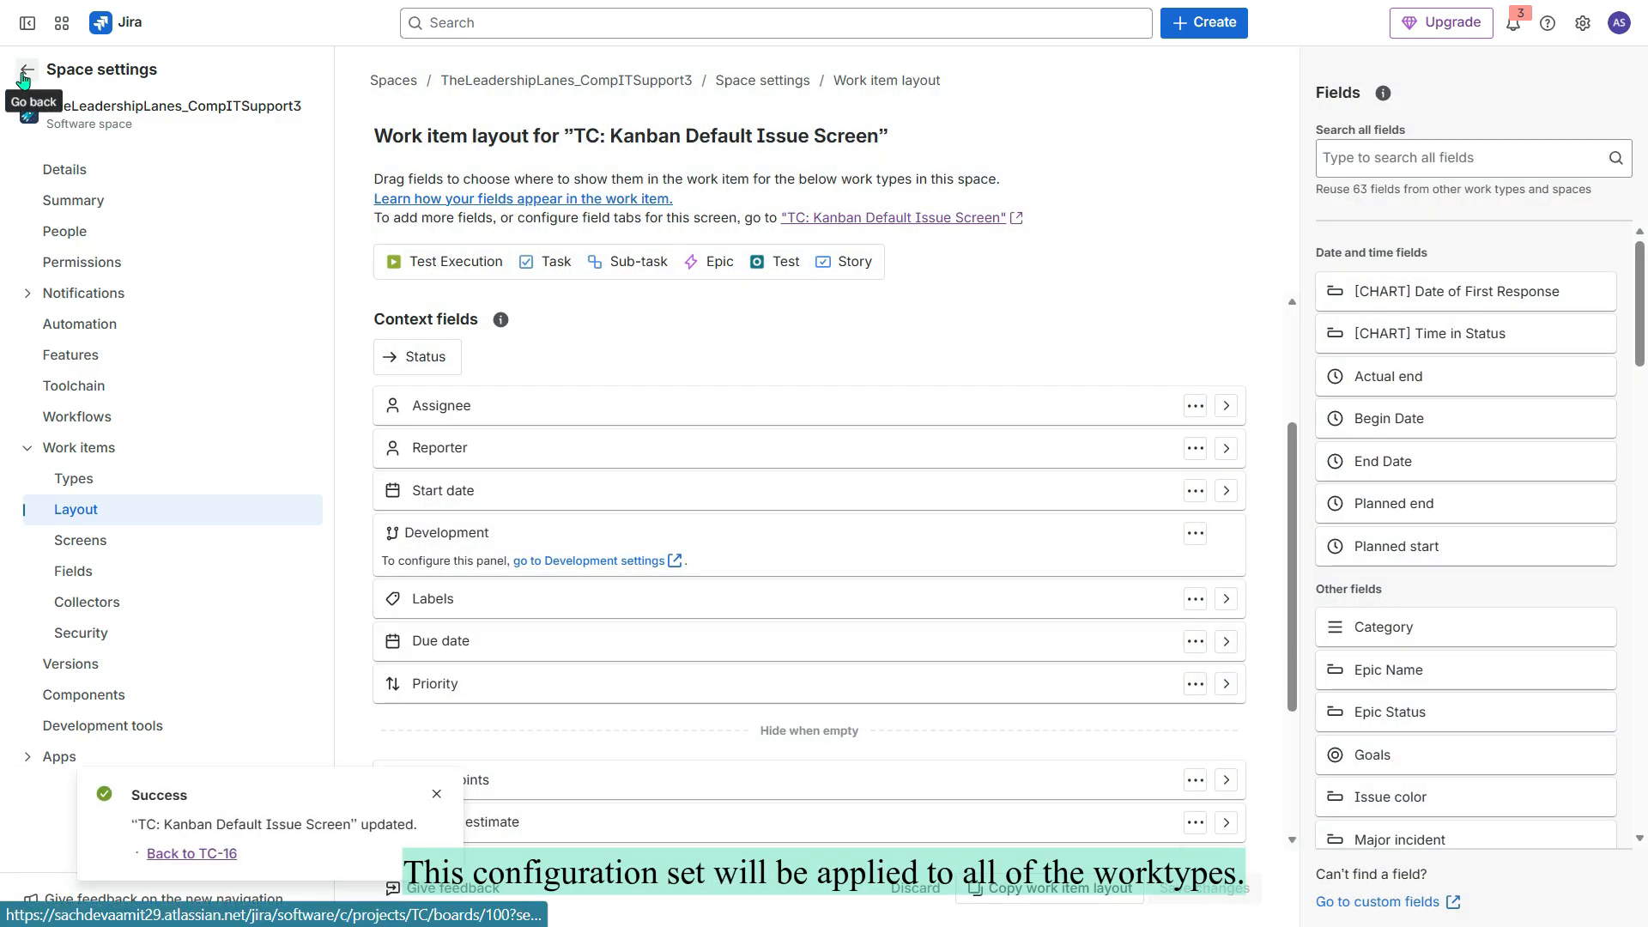
# - Reopen epic TC-16 from the board and pin its Start date, Reporter and Development fields
pyautogui.click(24, 73)
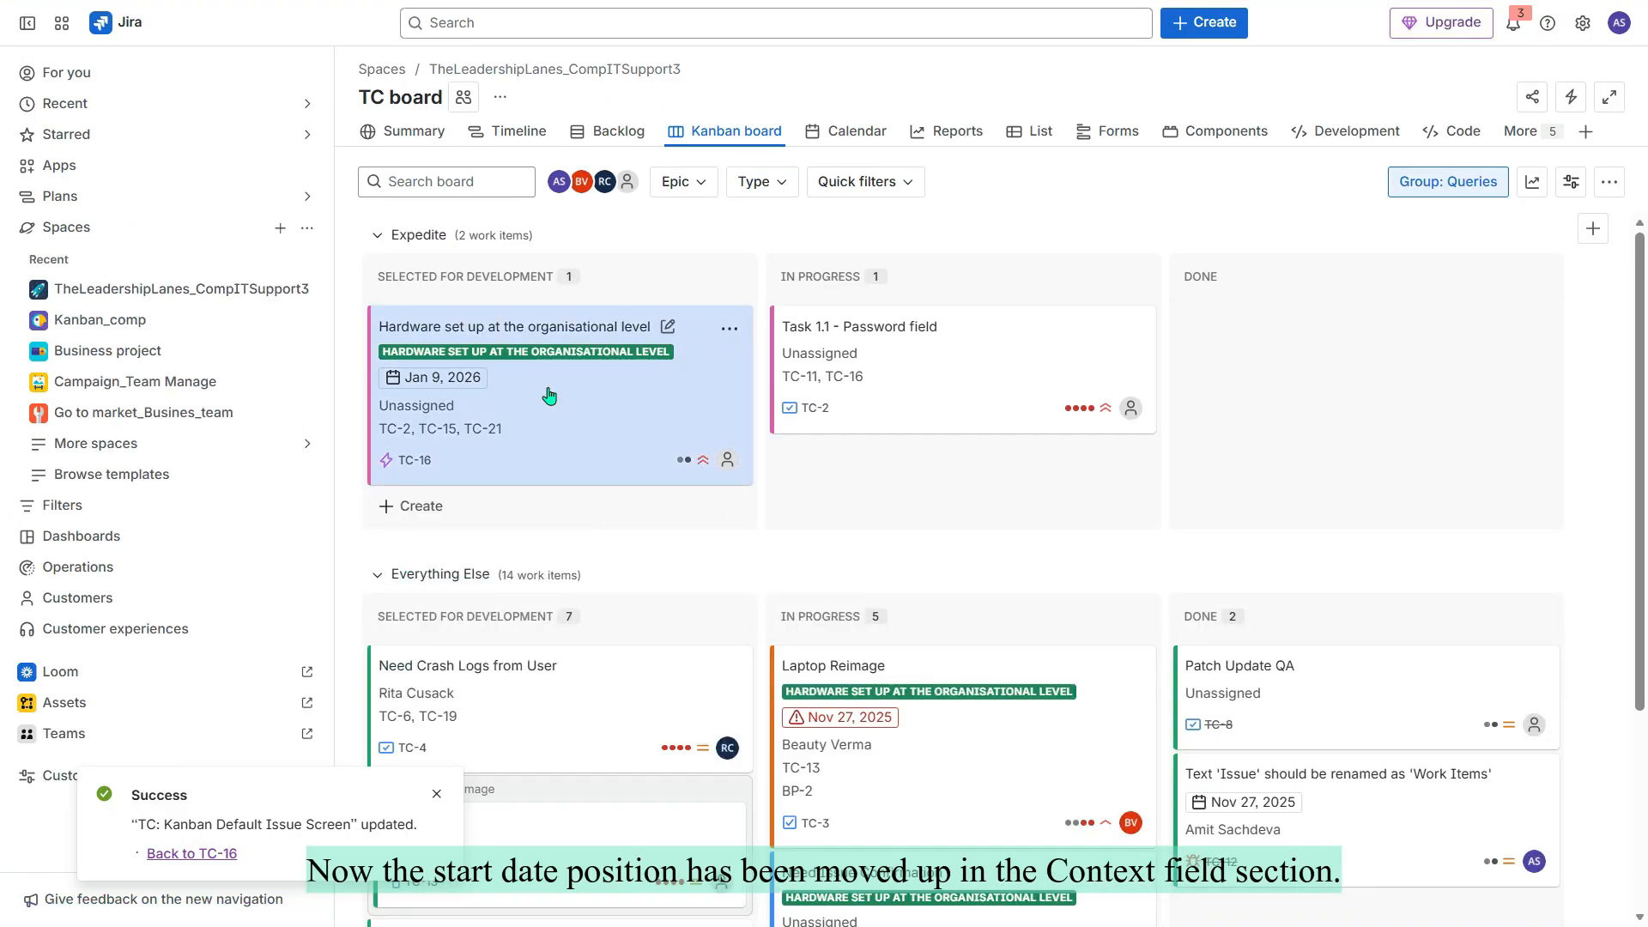
pyautogui.click(549, 395)
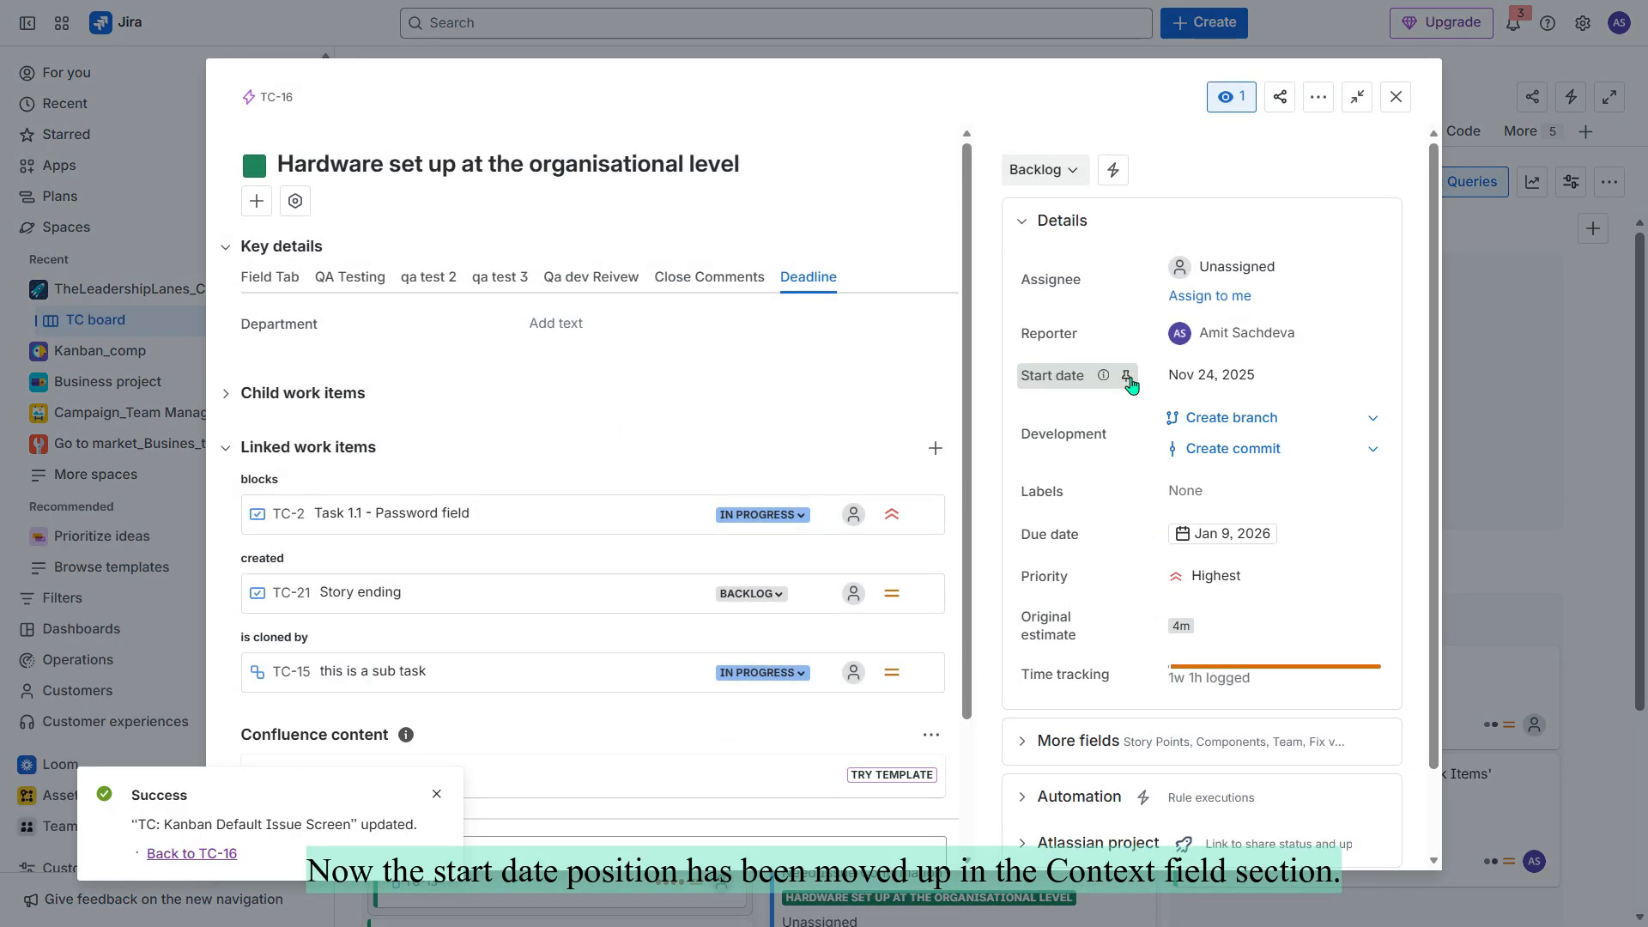
pyautogui.click(1128, 377)
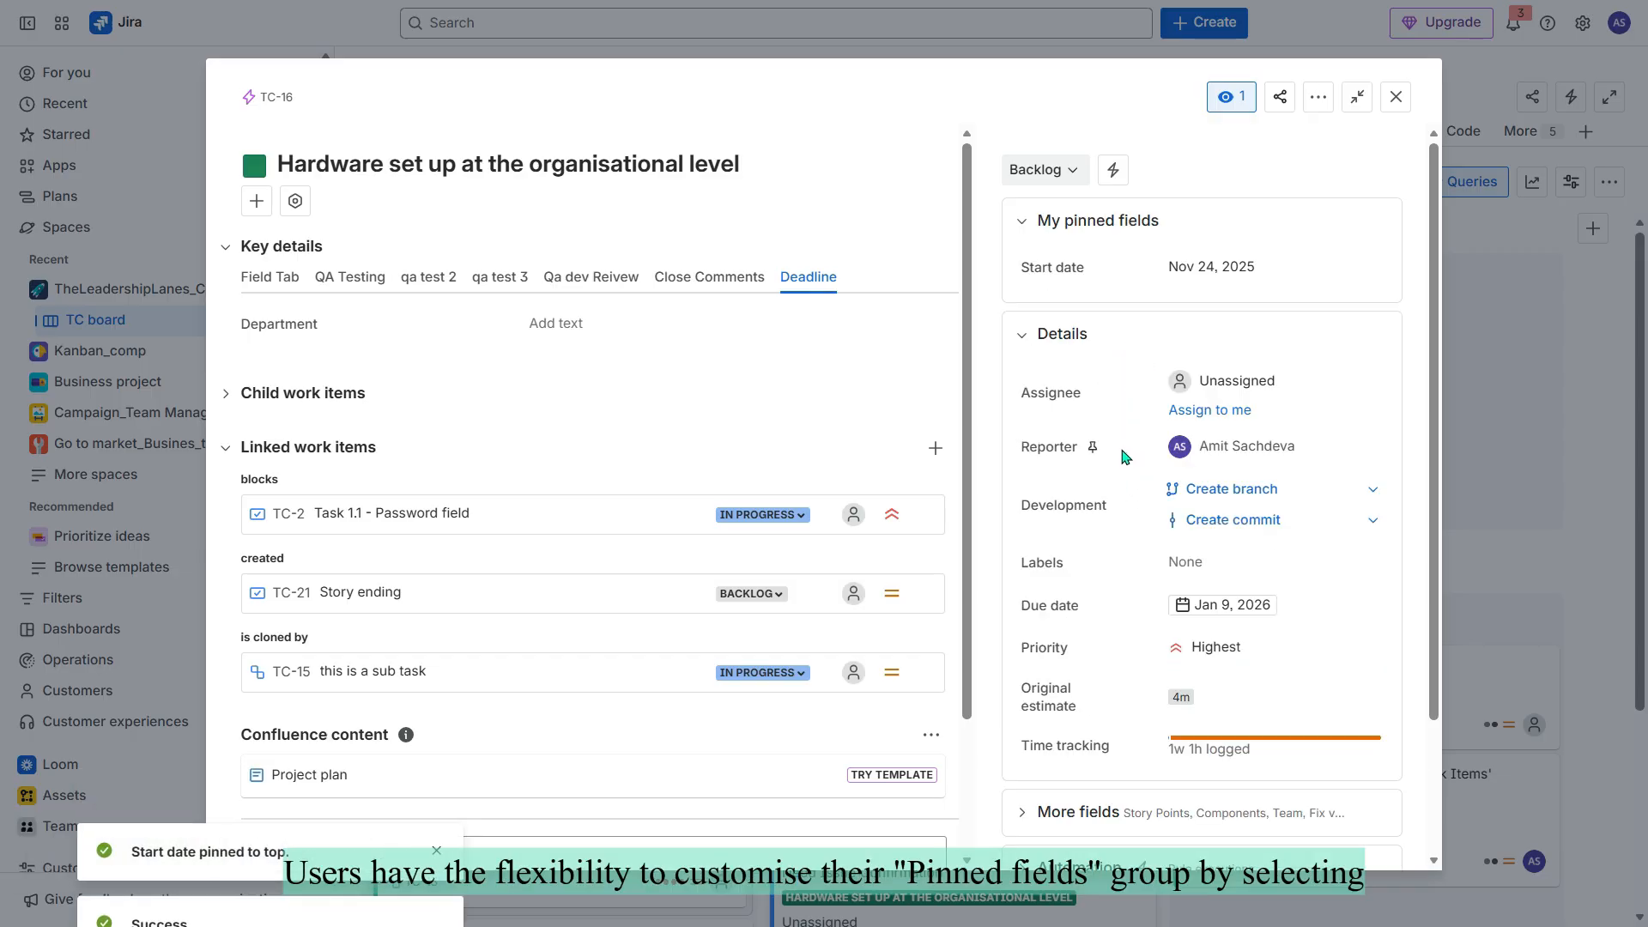
pyautogui.click(1092, 447)
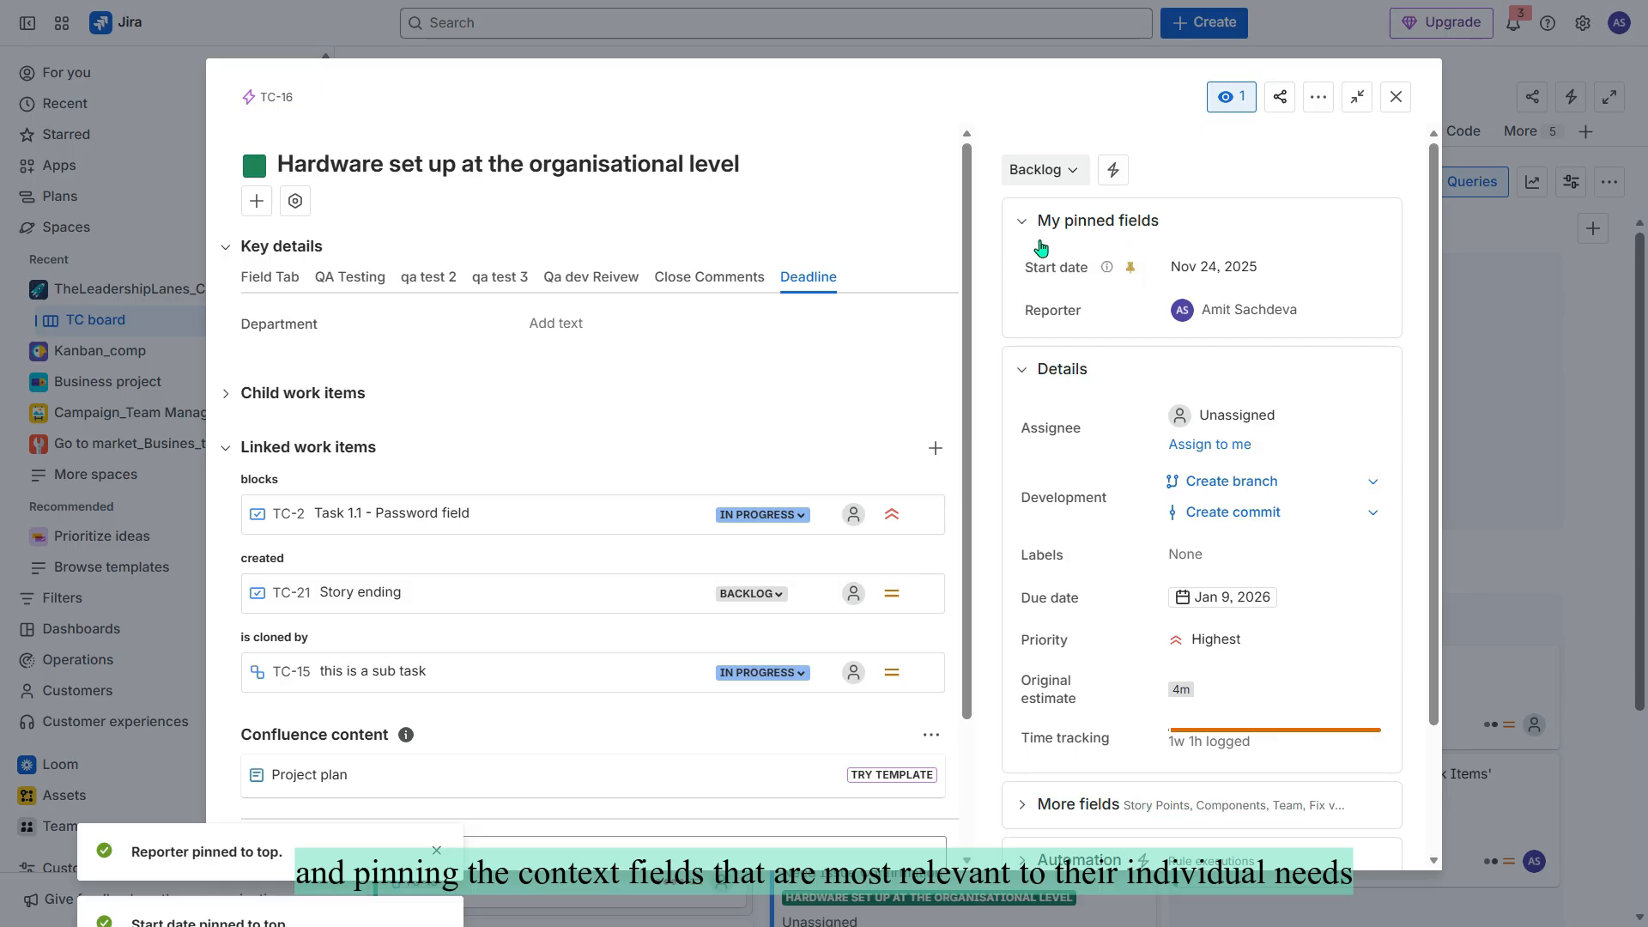
pyautogui.click(1122, 498)
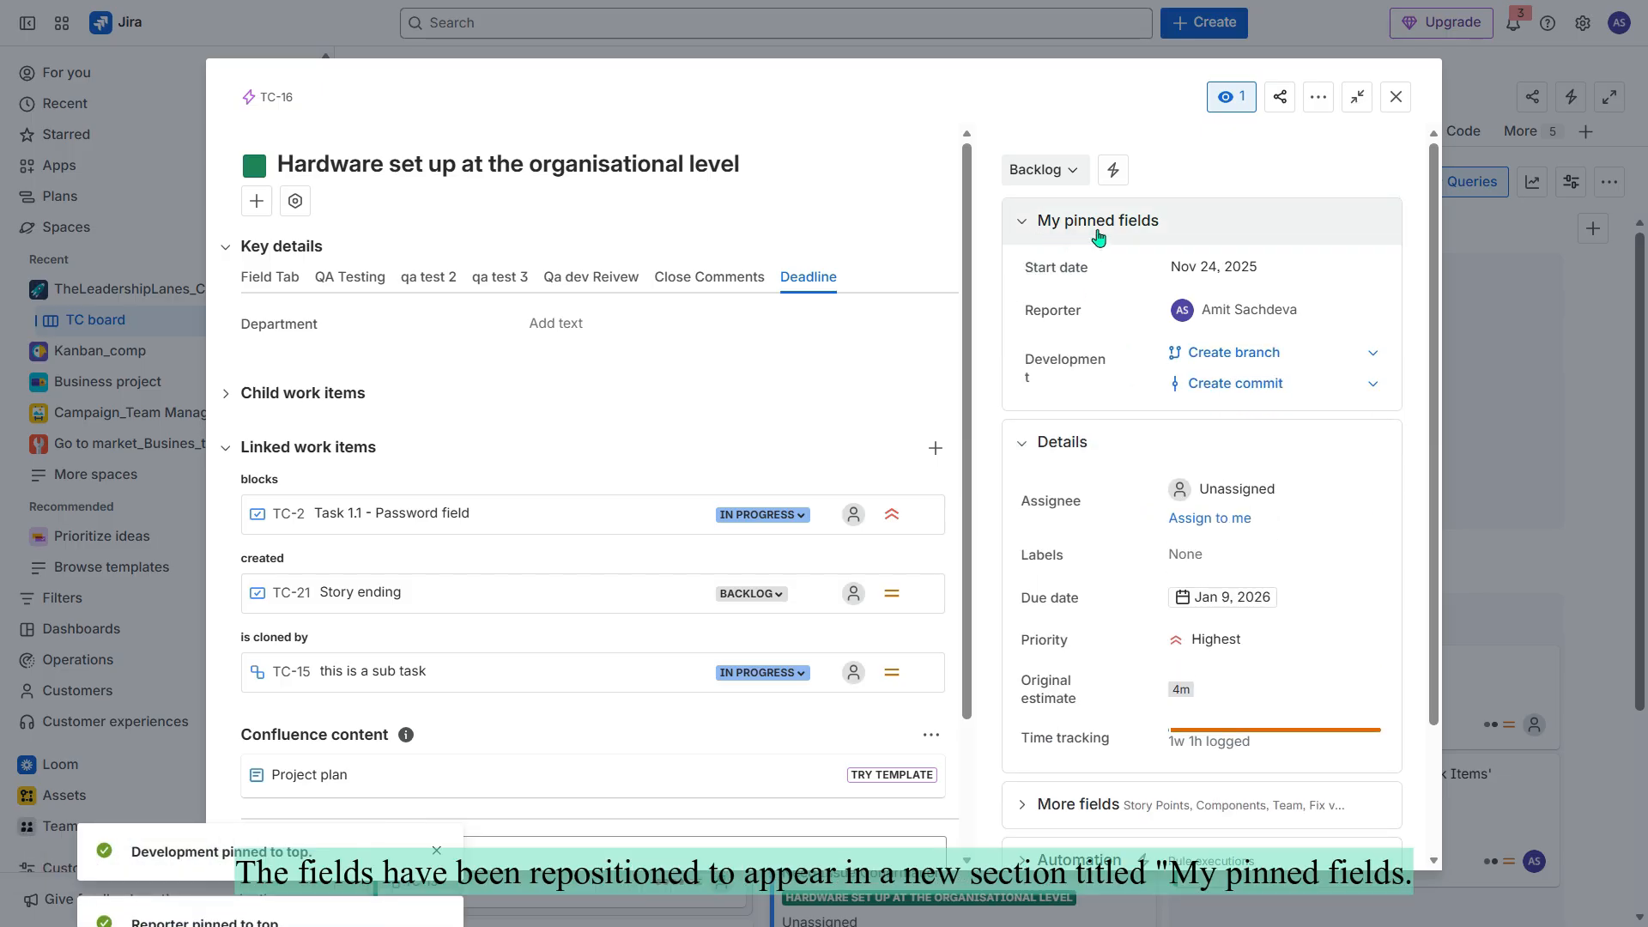
# - Examine the epic's My pinned fields and More fields sections and the fields under "Hide when empty" in the work item layout
pyautogui.click(1019, 224)
pyautogui.click(1020, 225)
pyautogui.scroll(-2, 1129, 556)
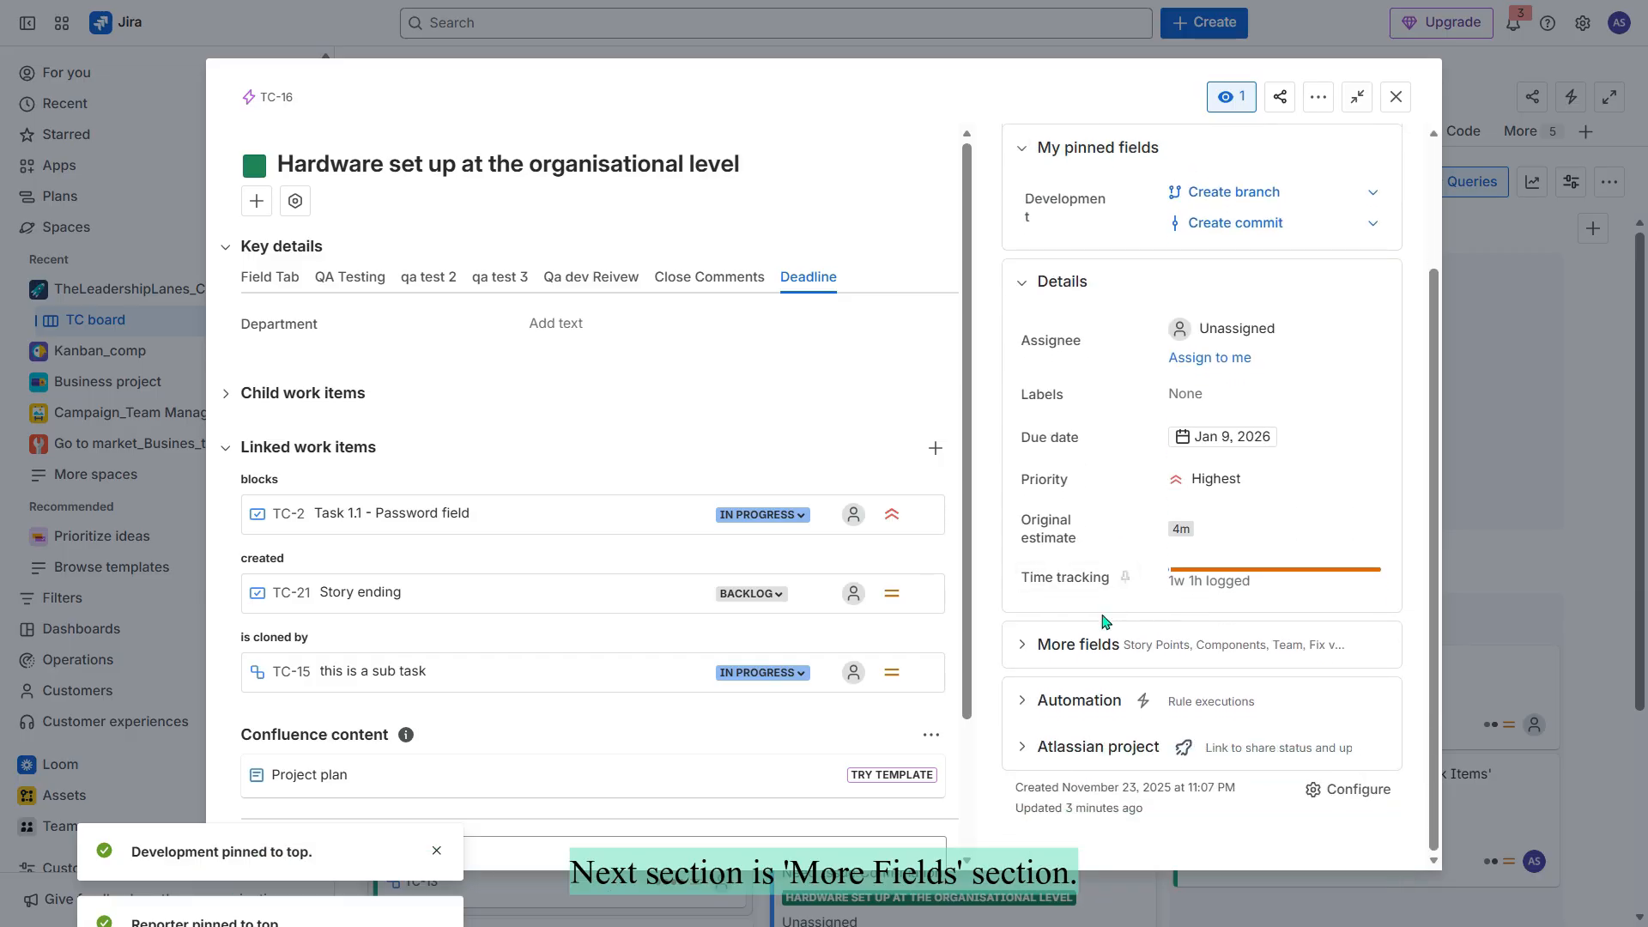
pyautogui.click(1027, 655)
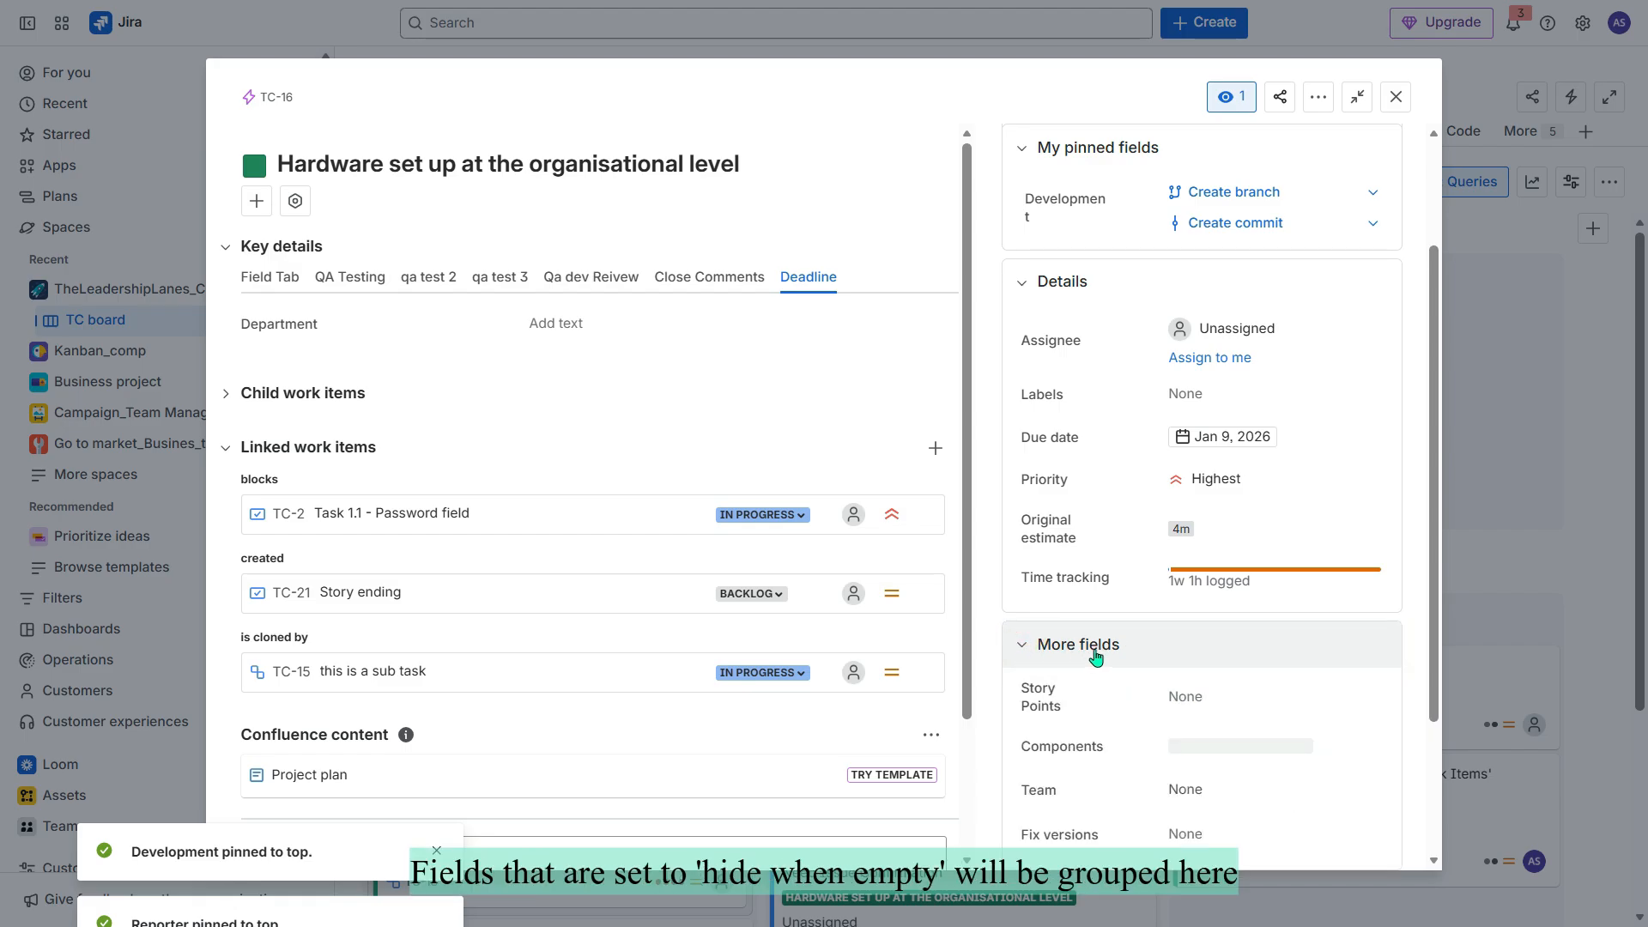
pyautogui.scroll(-1, 1103, 653)
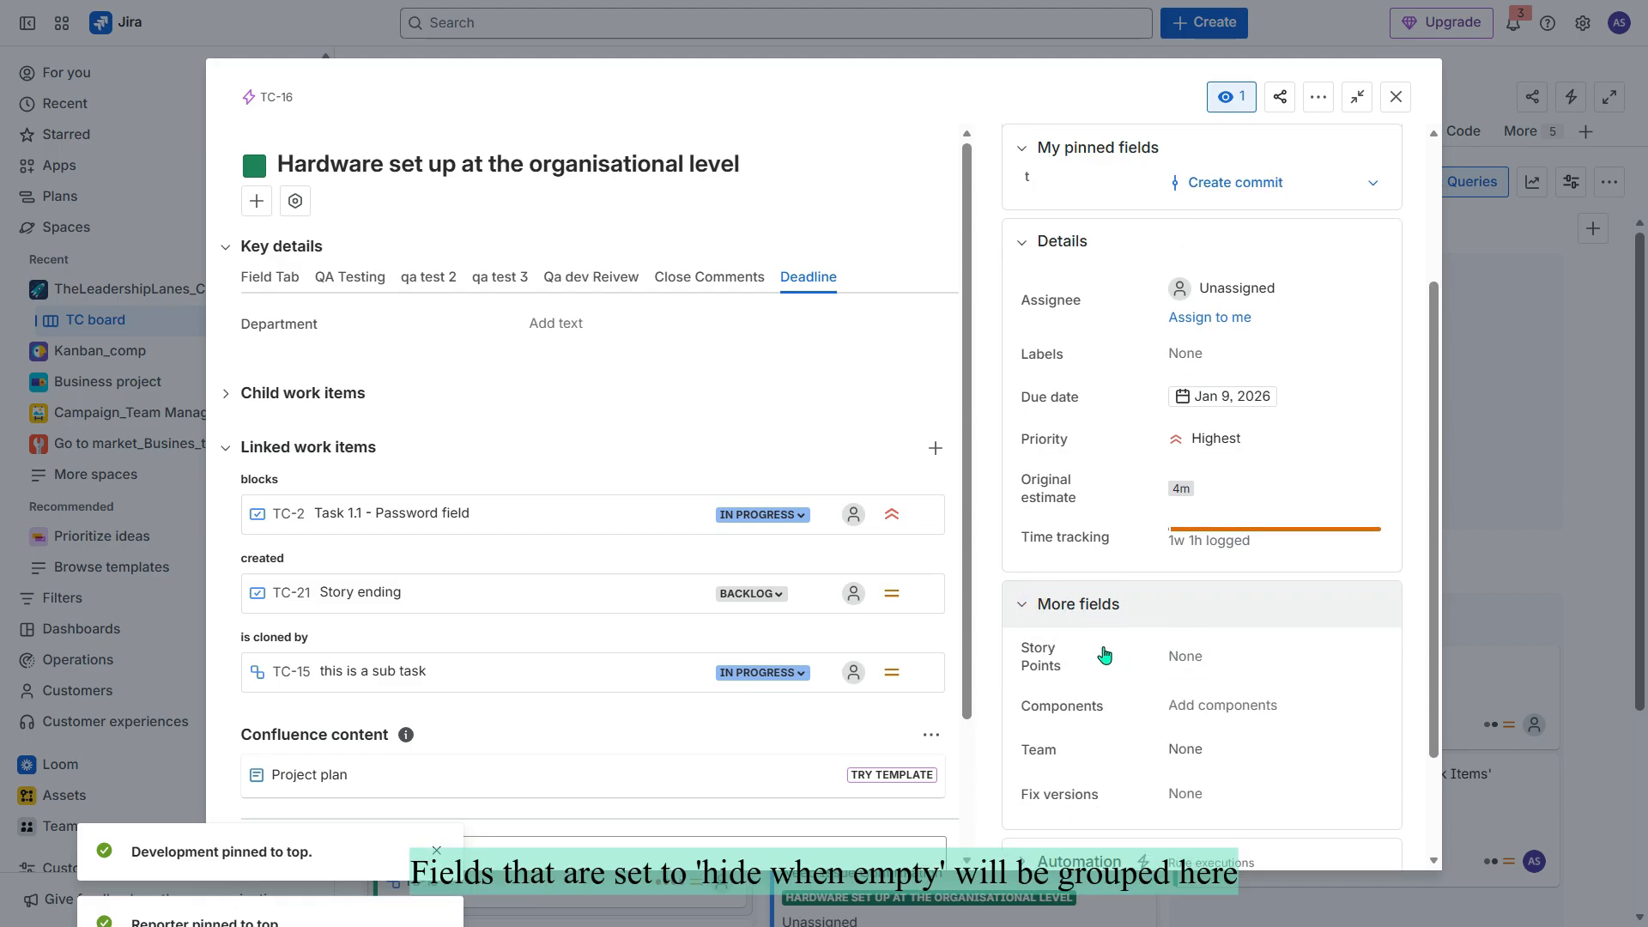
pyautogui.scroll(-1, 1106, 654)
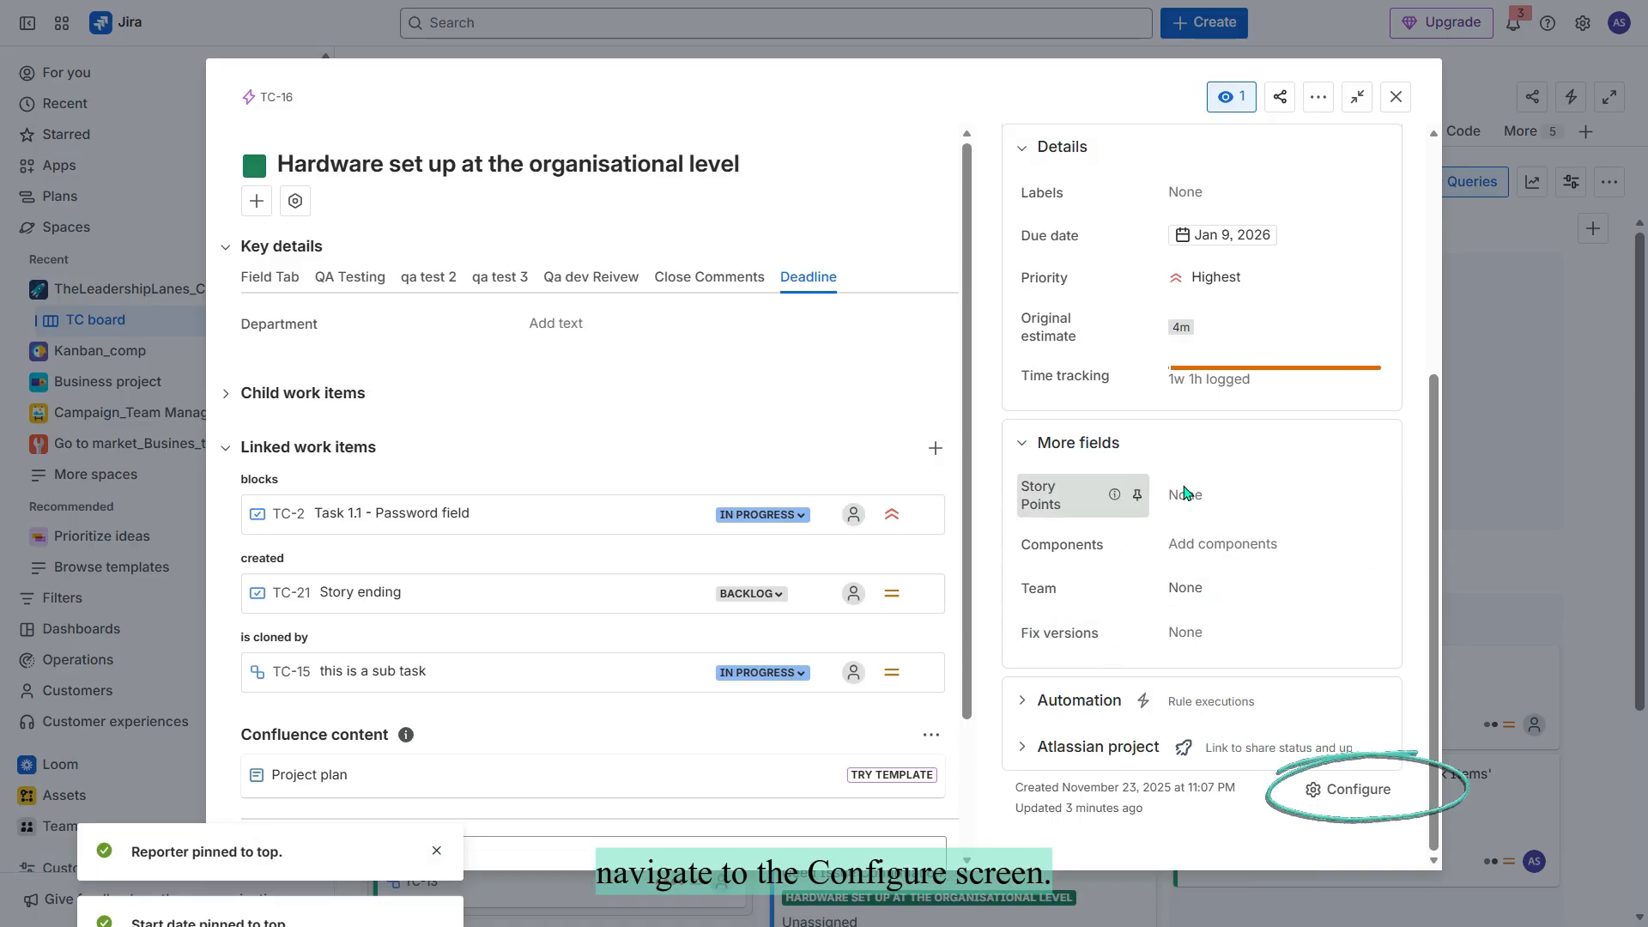
pyautogui.click(1349, 789)
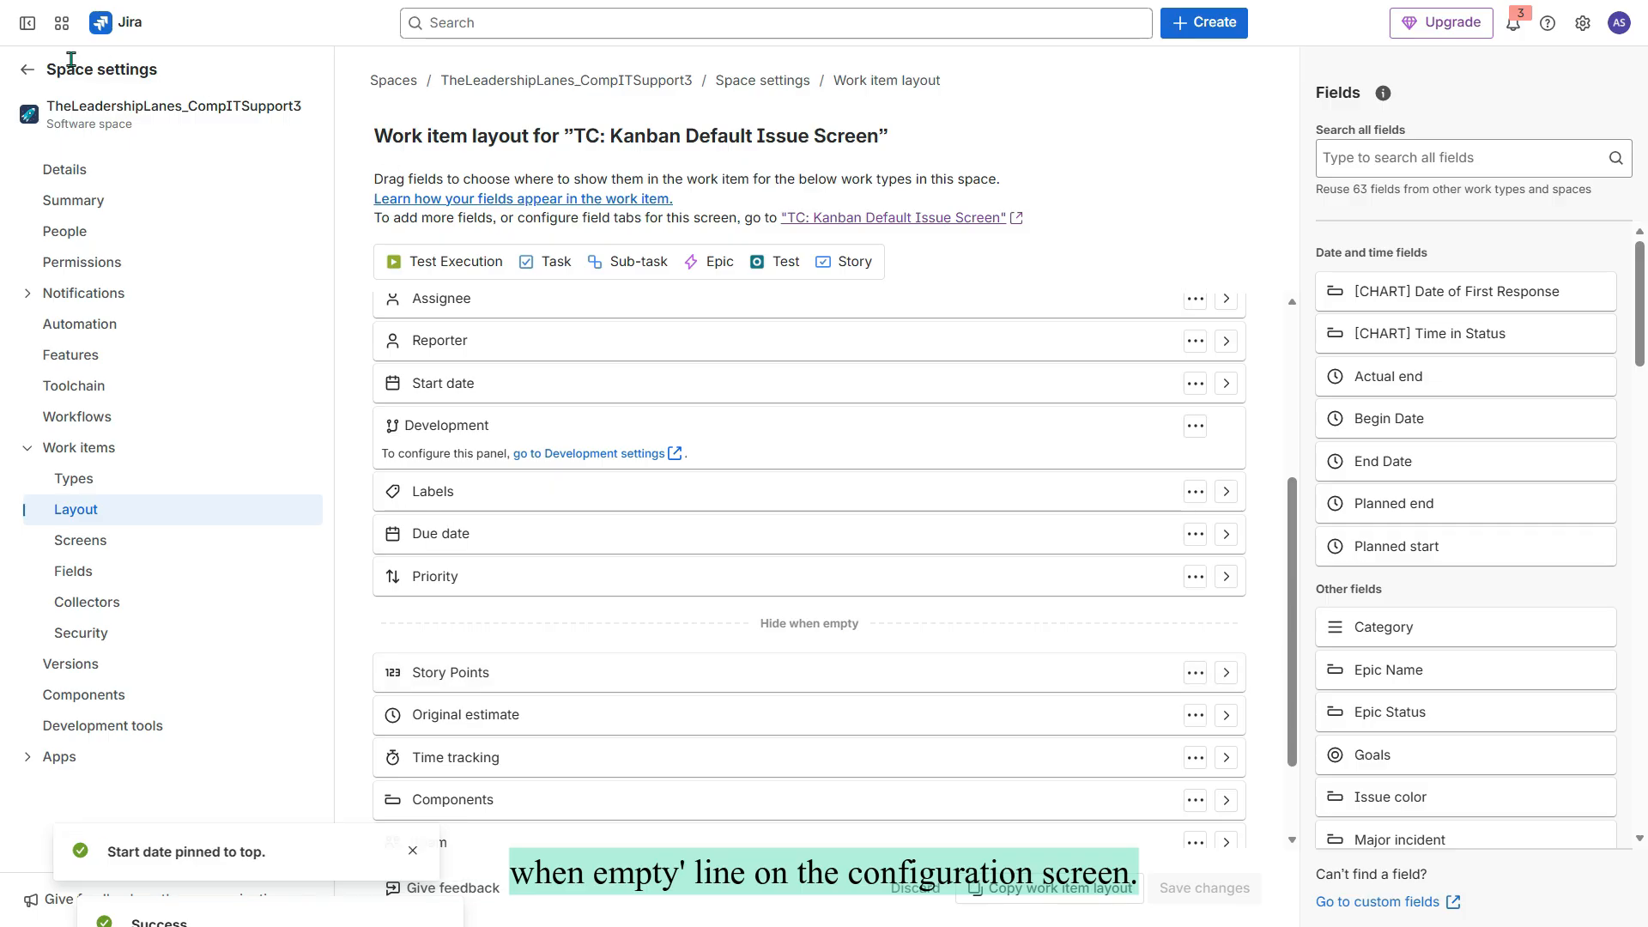
# - Return to the epic, set its Story Points to 7, save the value and reload the work item
pyautogui.click(26, 70)
pyautogui.scroll(-1, 1258, 736)
pyautogui.click(1201, 739)
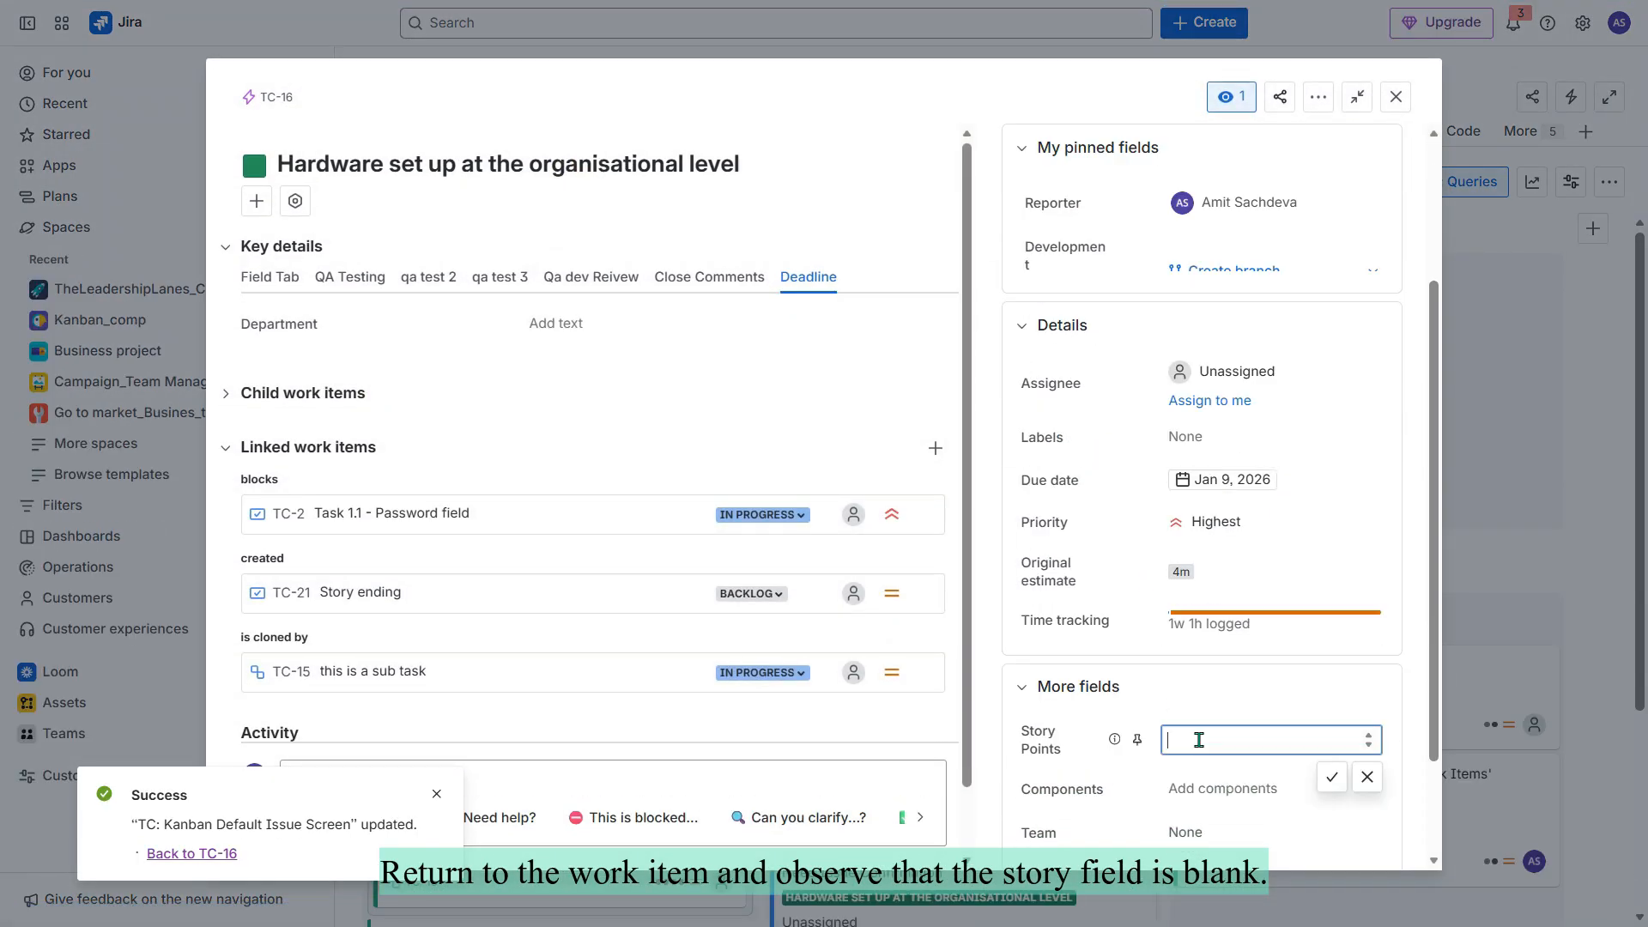
pyautogui.write('7')
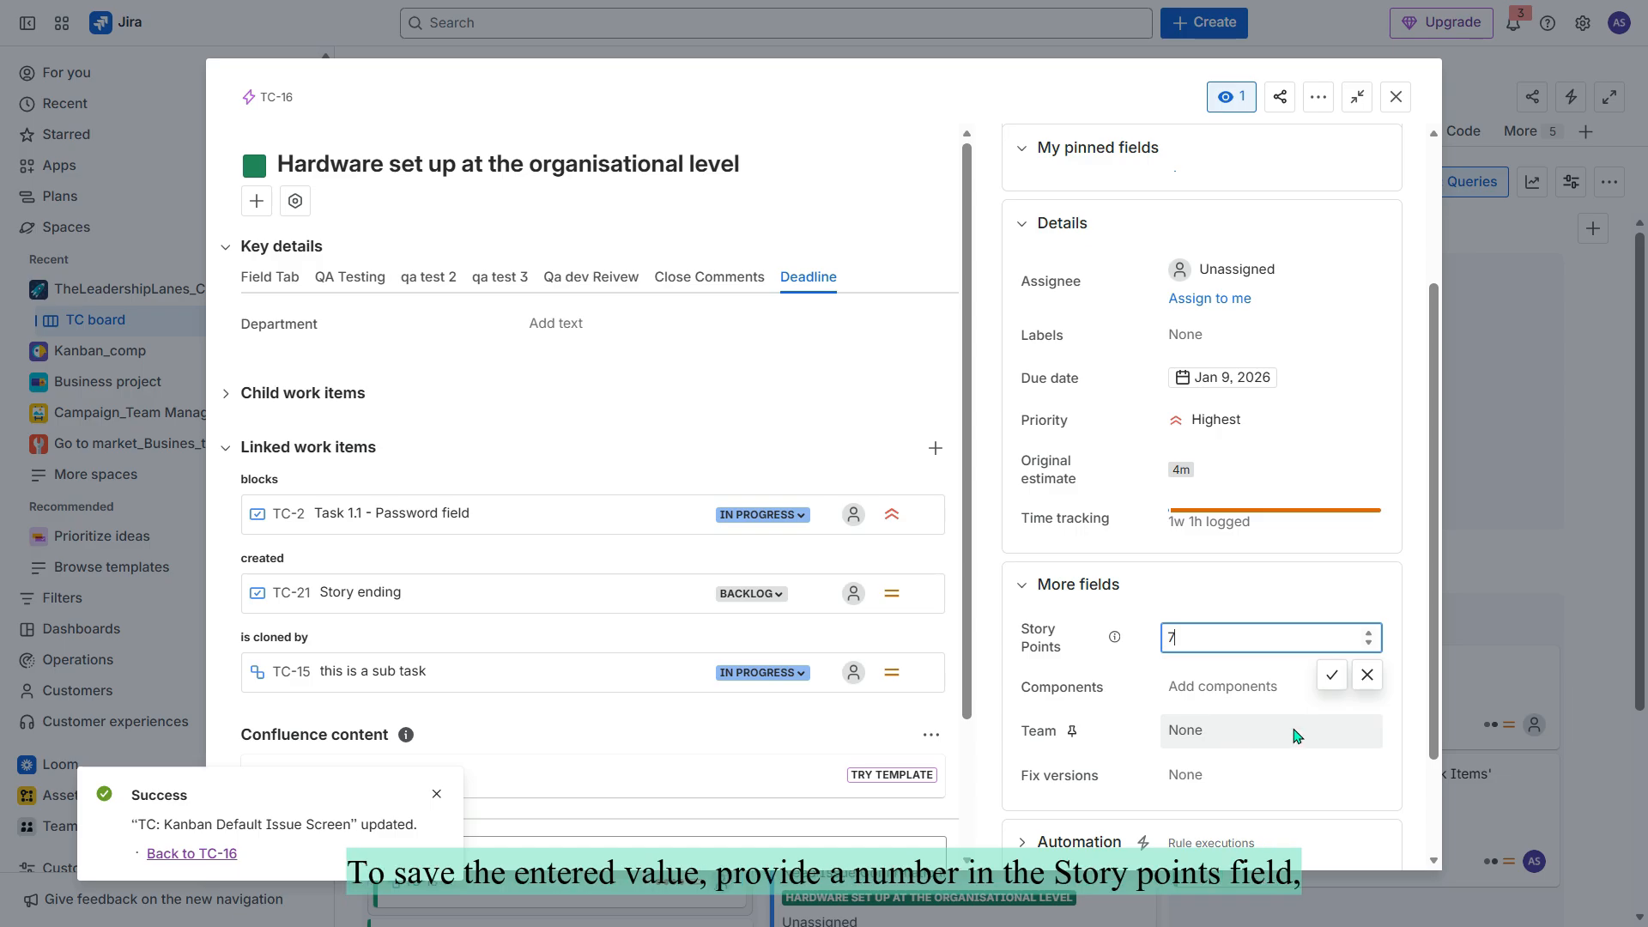
pyautogui.click(1331, 676)
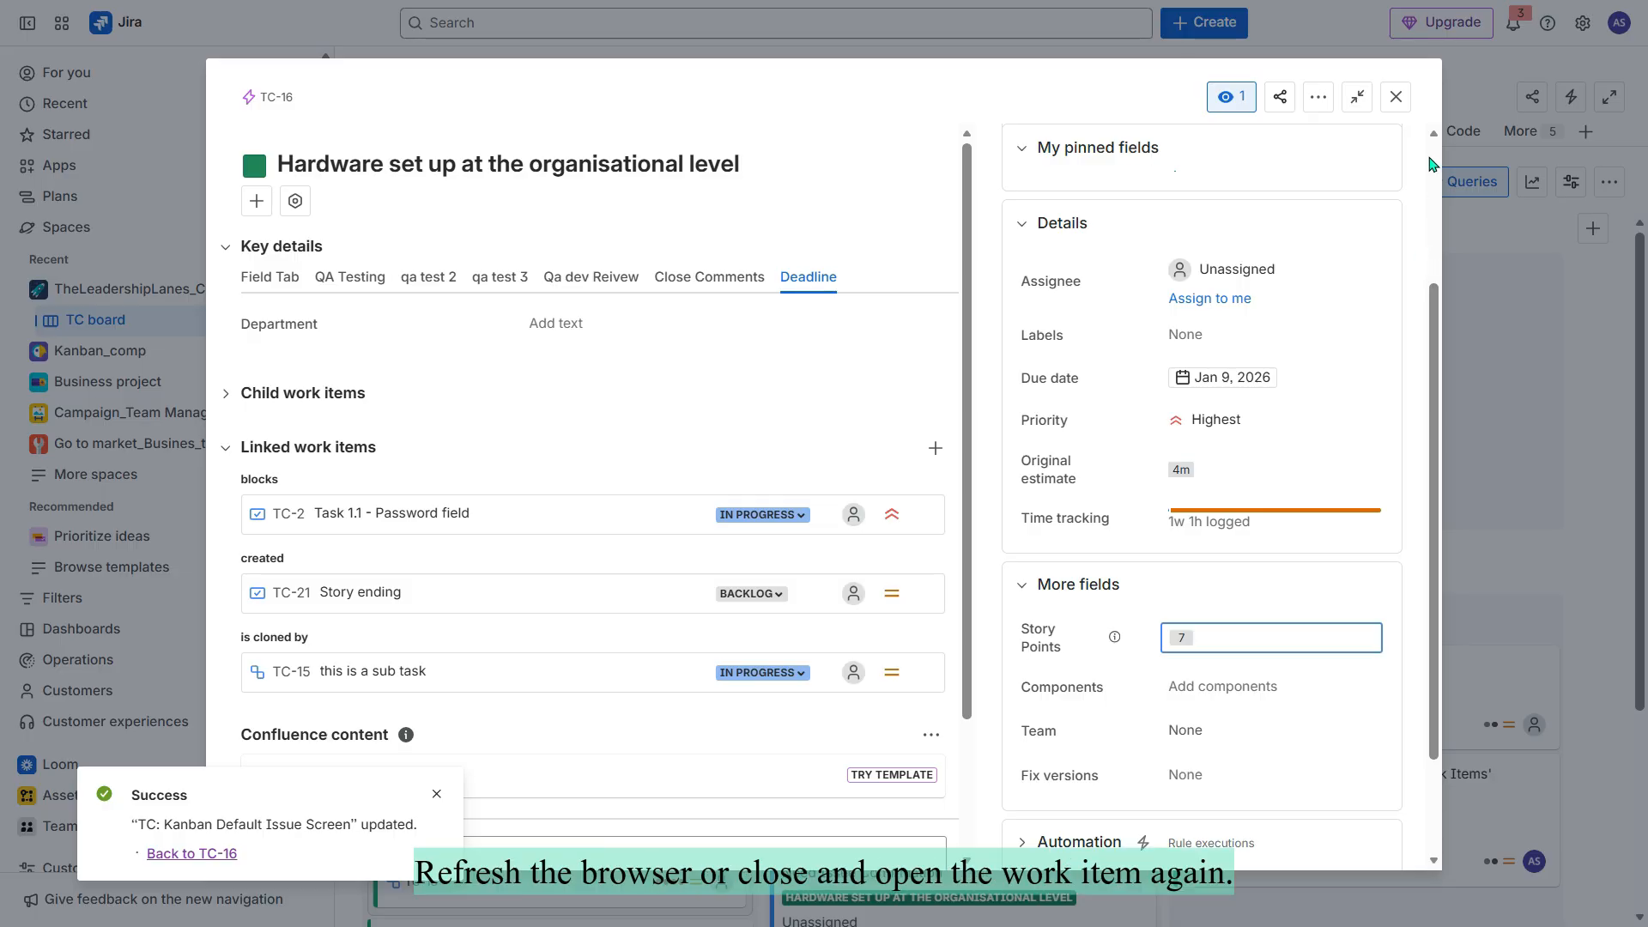
pyautogui.press('F5')
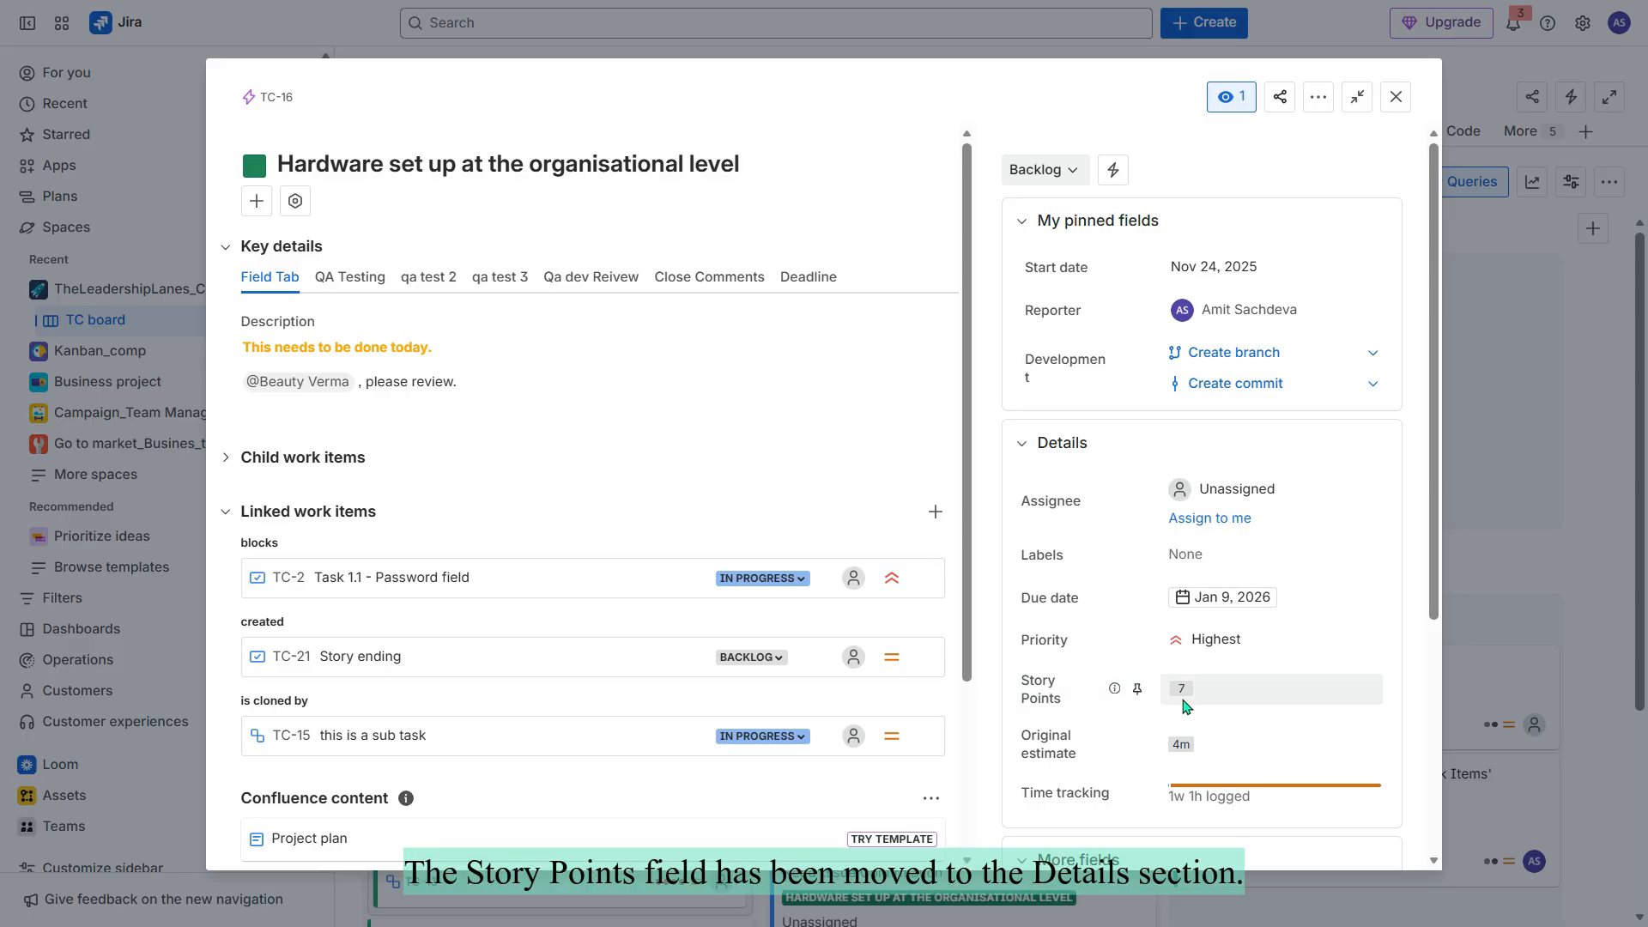
# - Collapse the epic's Details section and review the description and context fields in the work item layout configuration
pyautogui.click(1027, 445)
pyautogui.click(1359, 798)
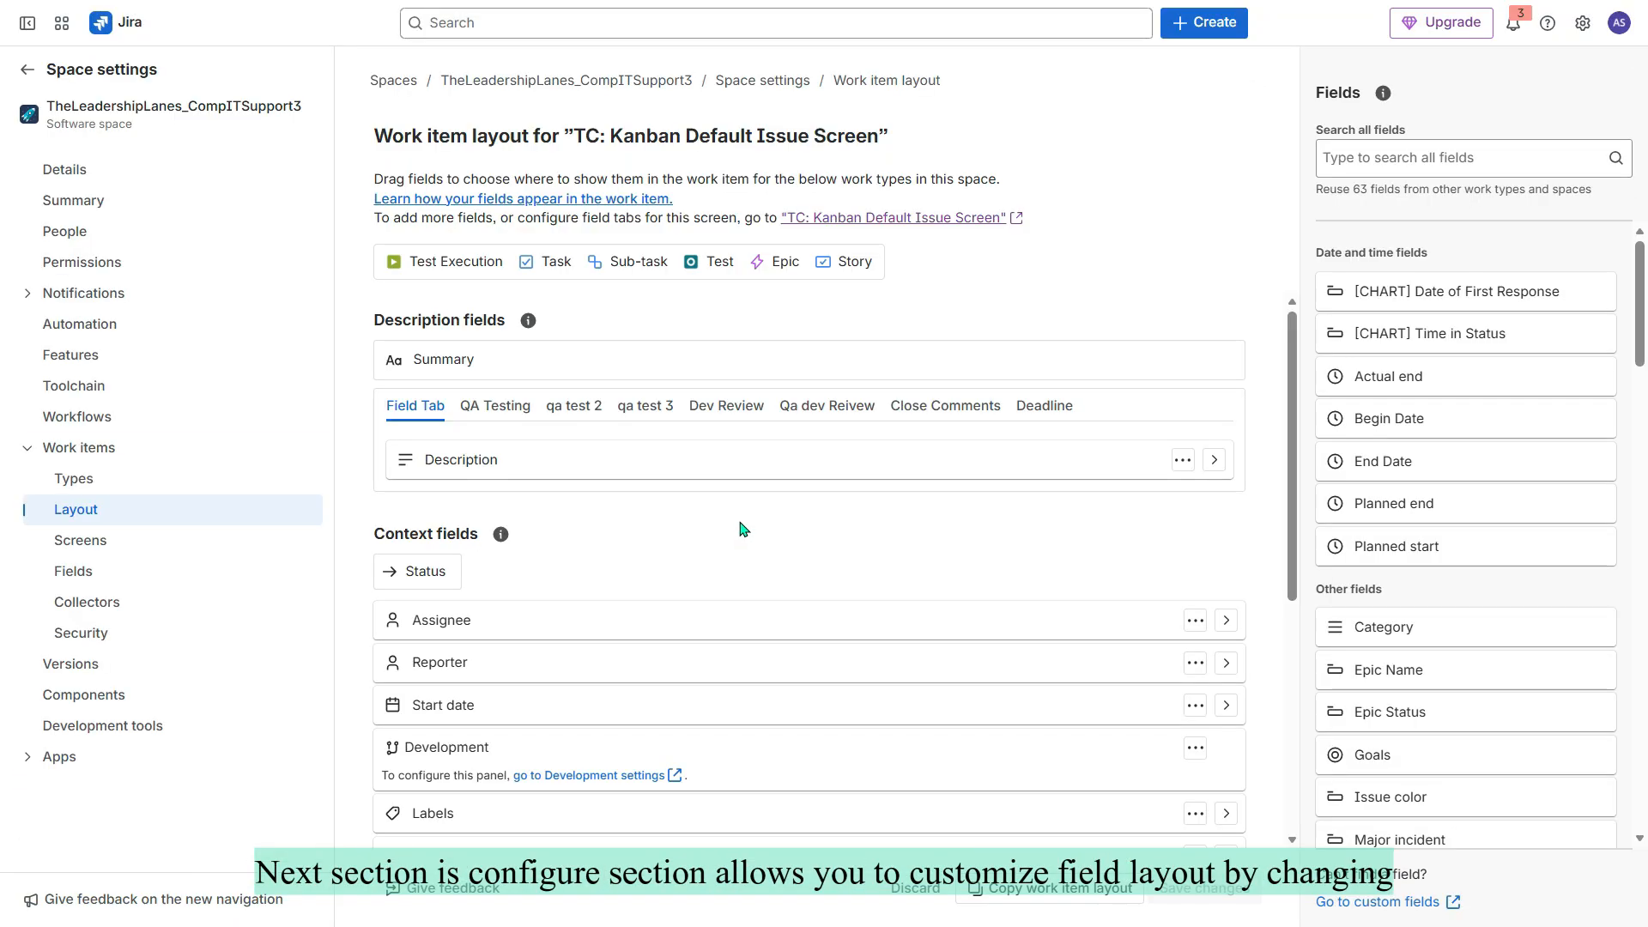
pyautogui.scroll(-5, 601, 523)
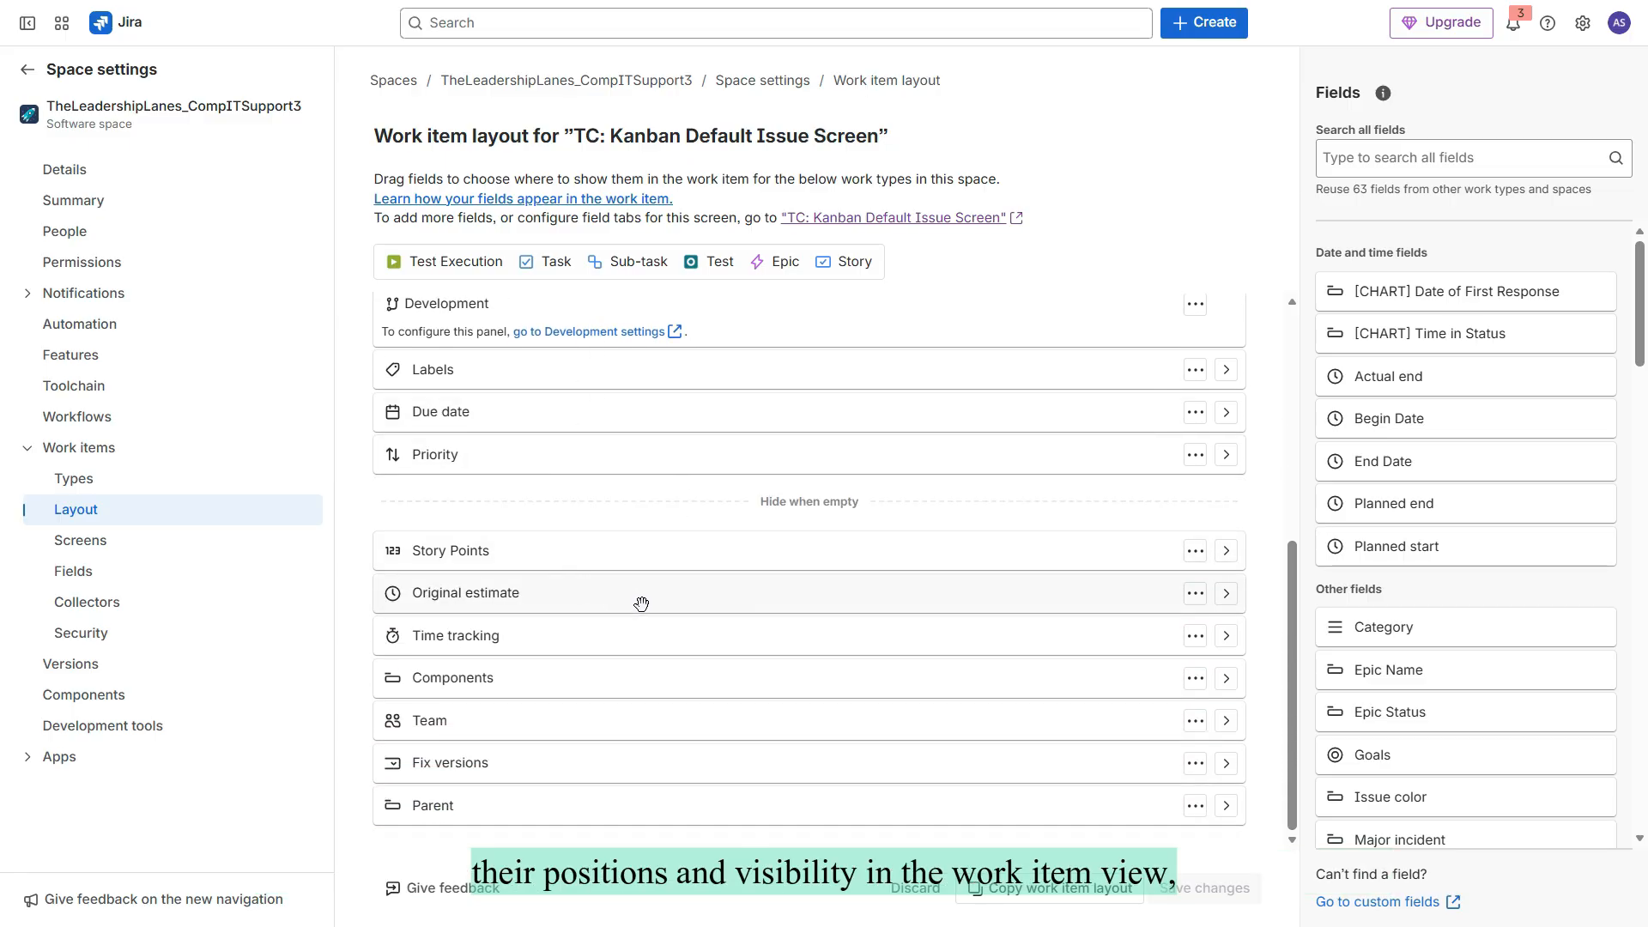
pyautogui.scroll(5, 550, 480)
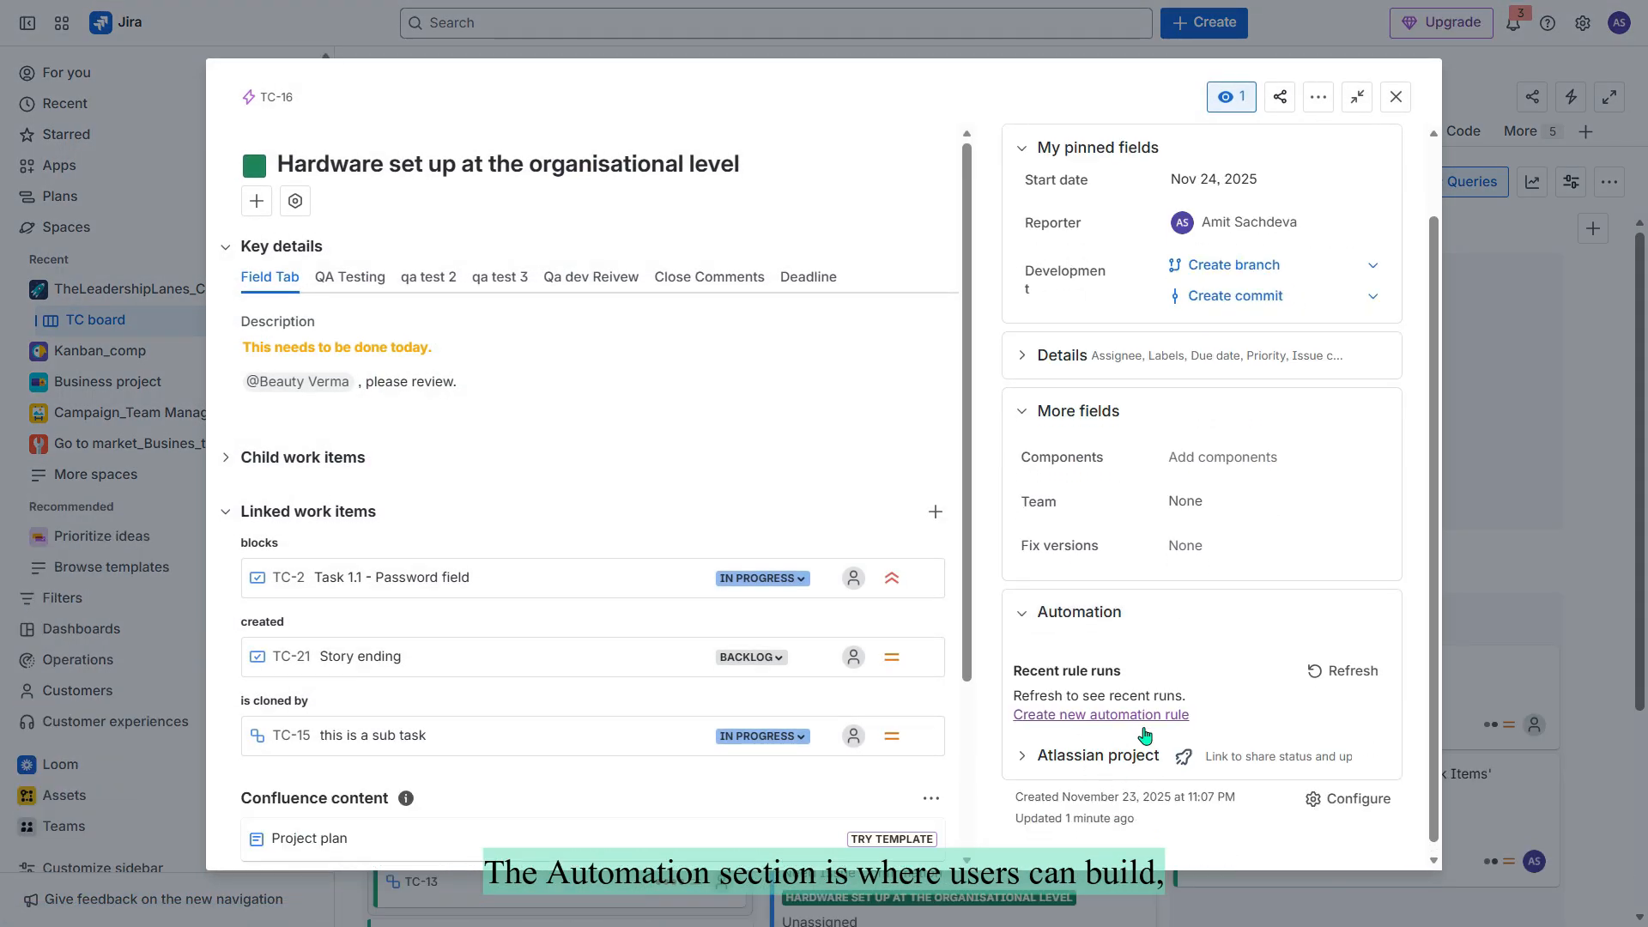
# - View the epic's Automation and Atlassian project sections and open the settings for the goals and projects Jira integration
pyautogui.click(1107, 611)
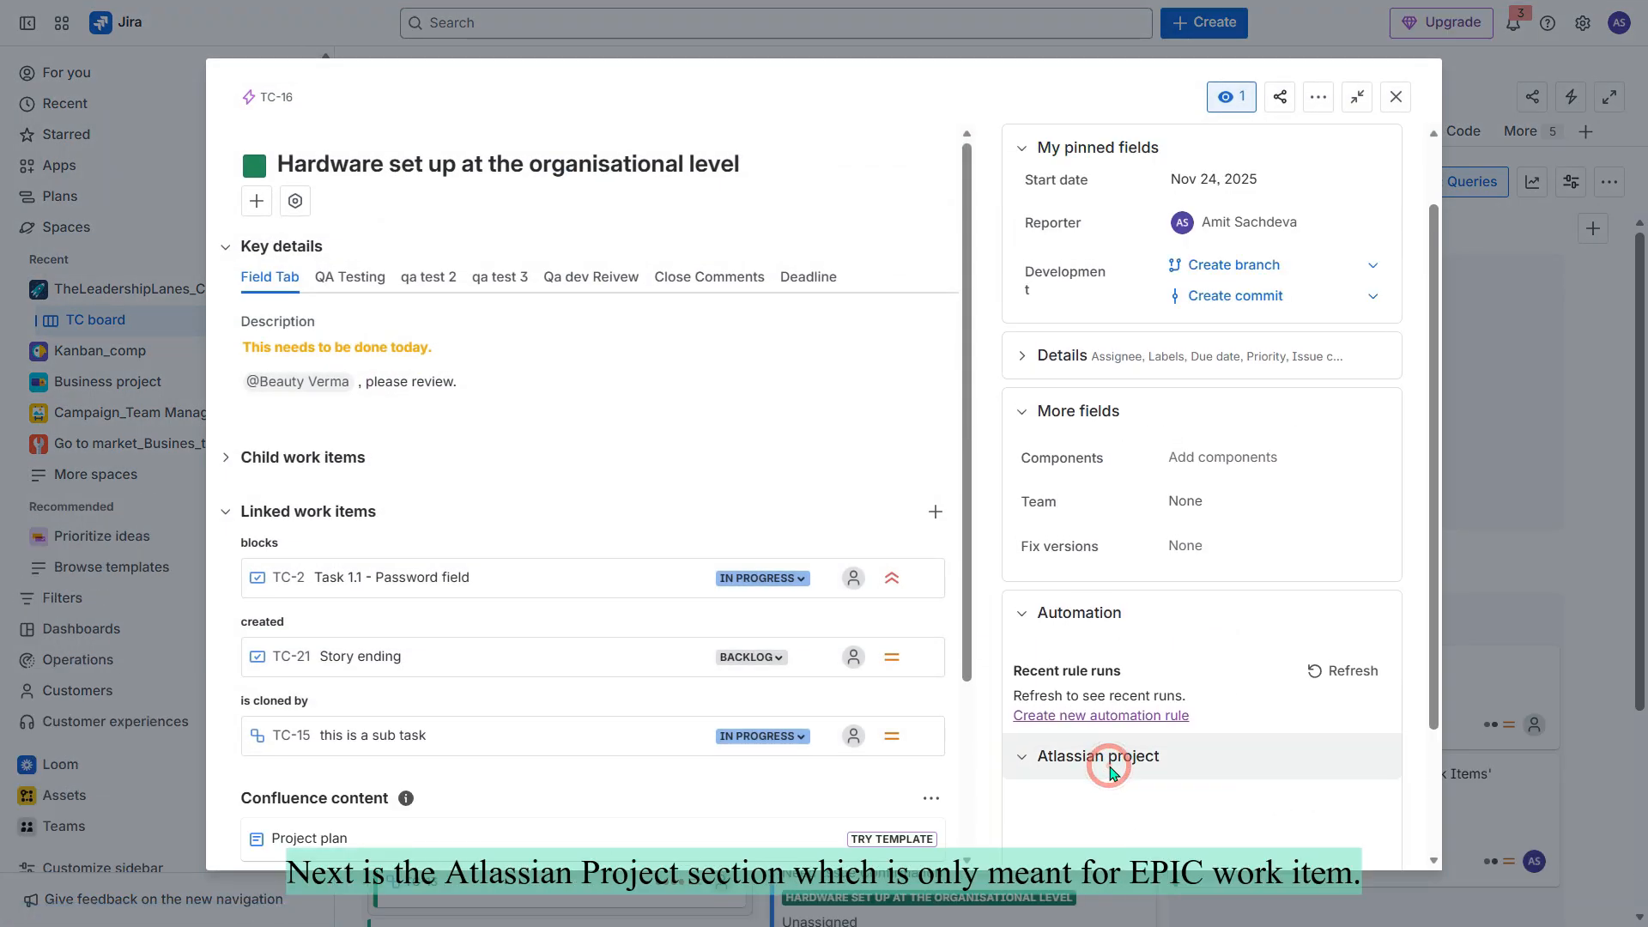
pyautogui.click(1114, 775)
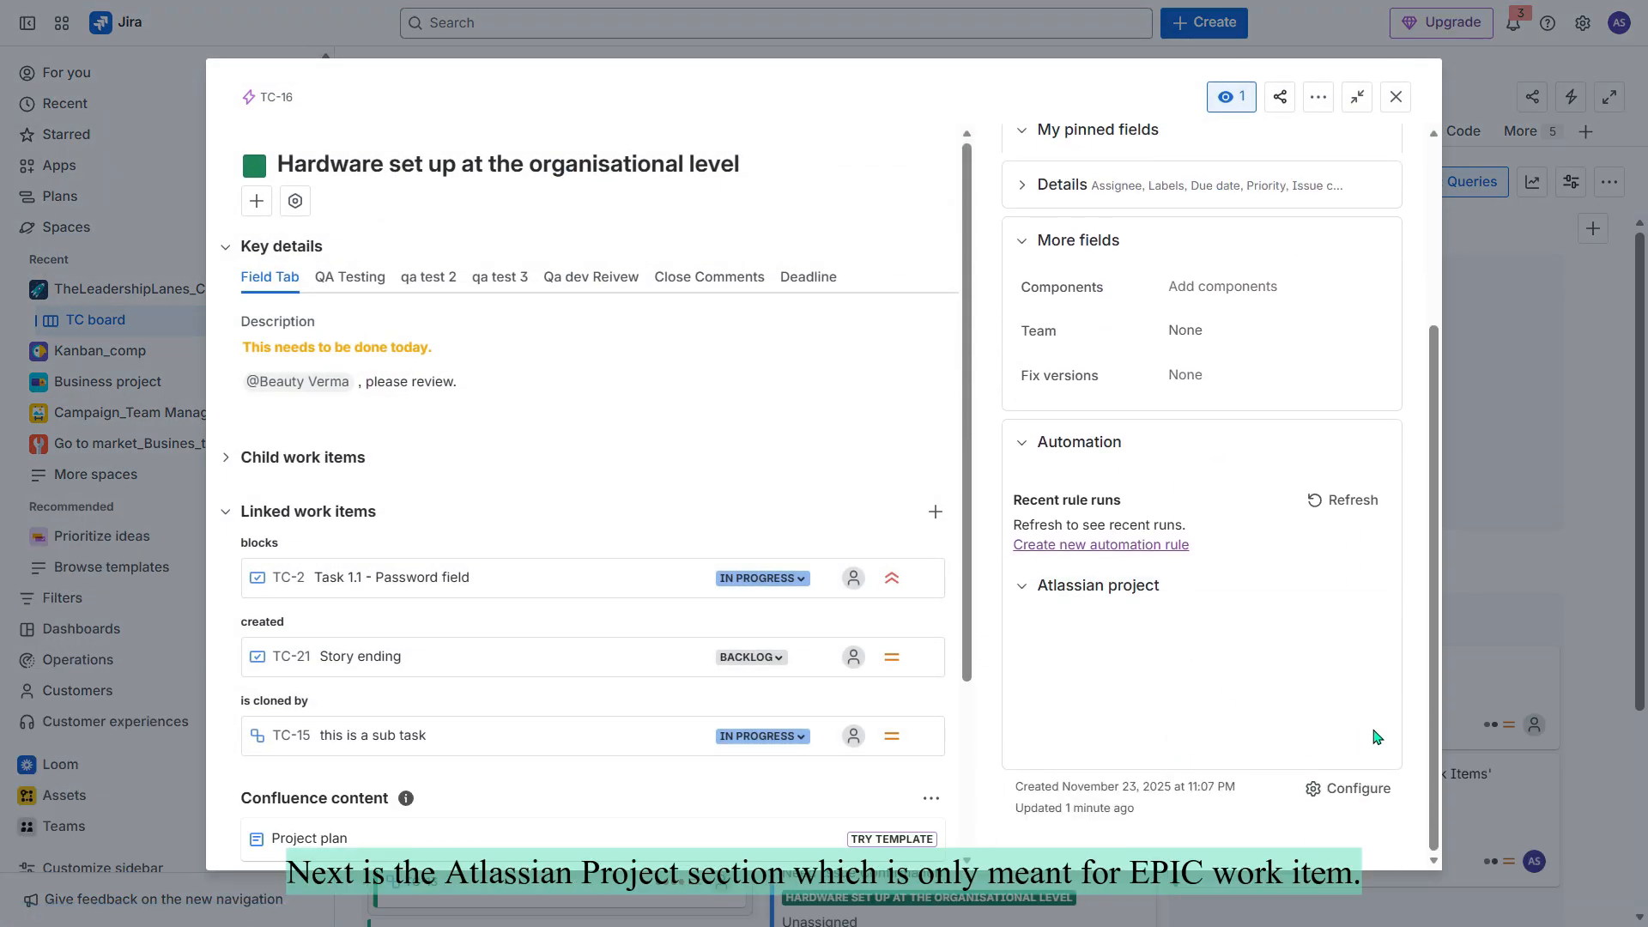
pyautogui.scroll(-3, 1382, 731)
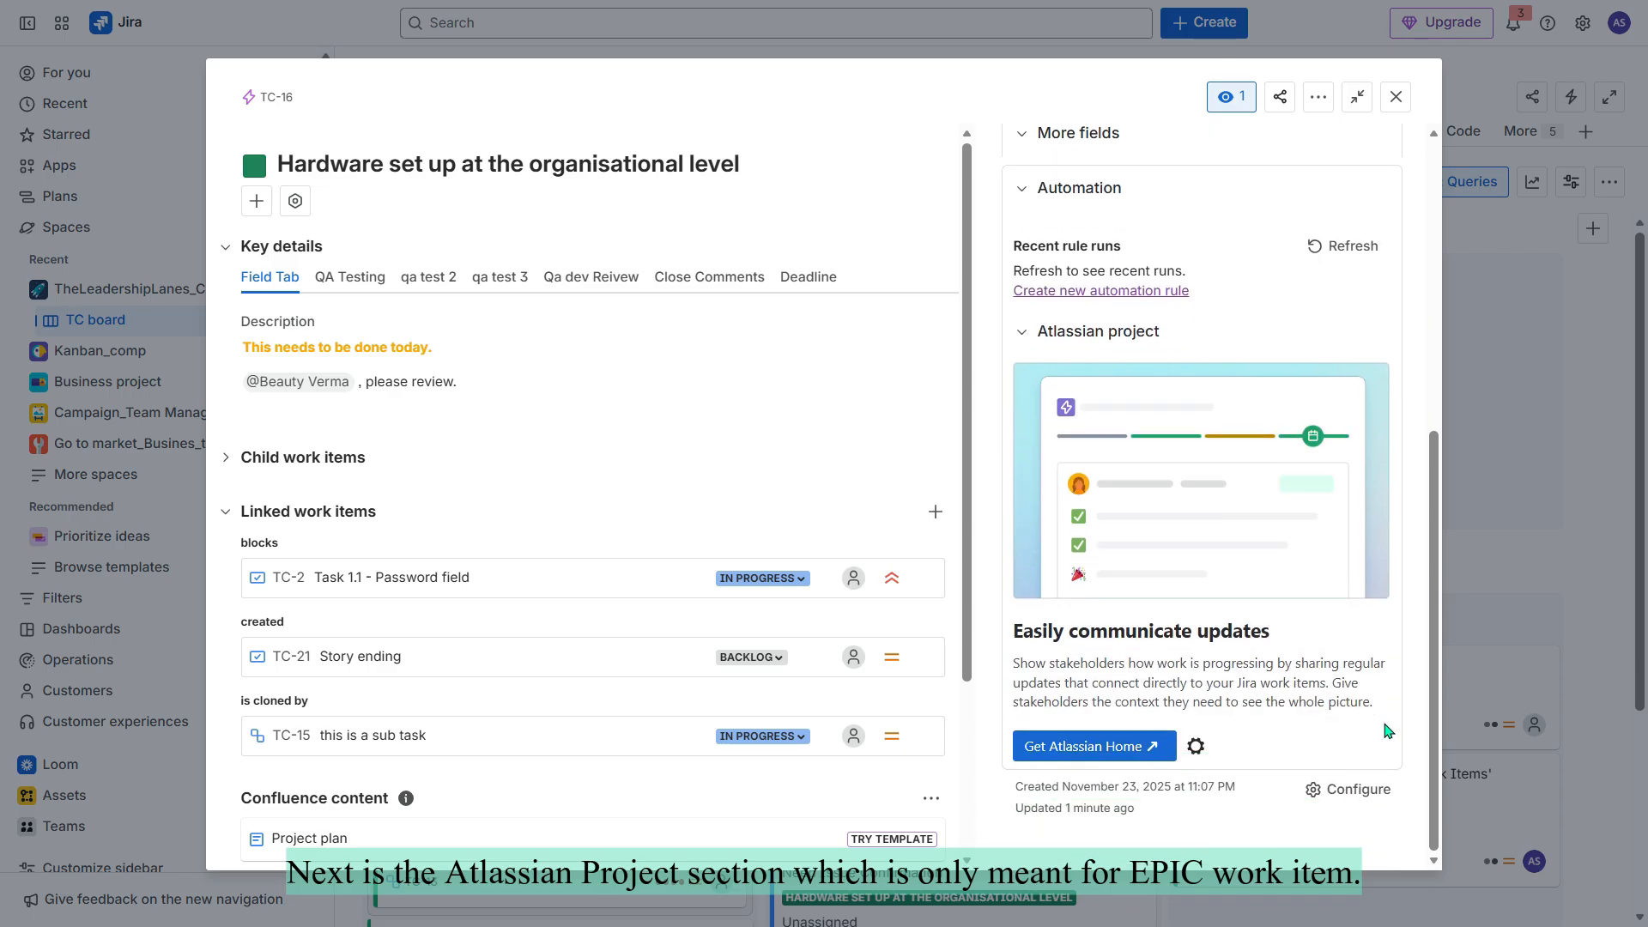
pyautogui.click(1193, 749)
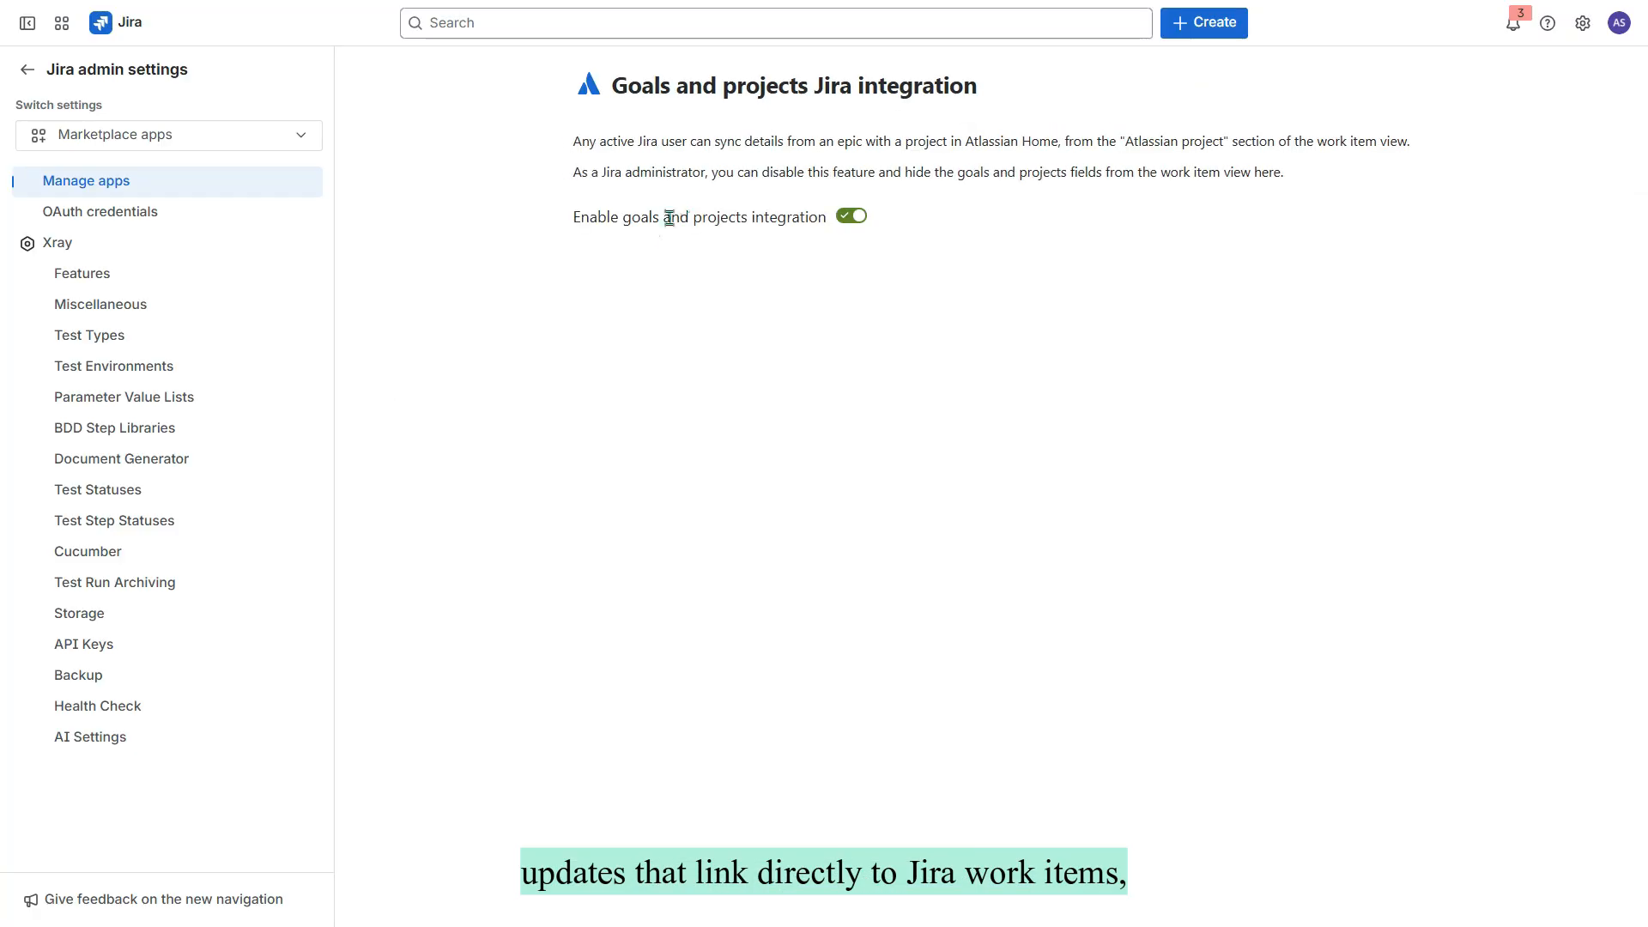